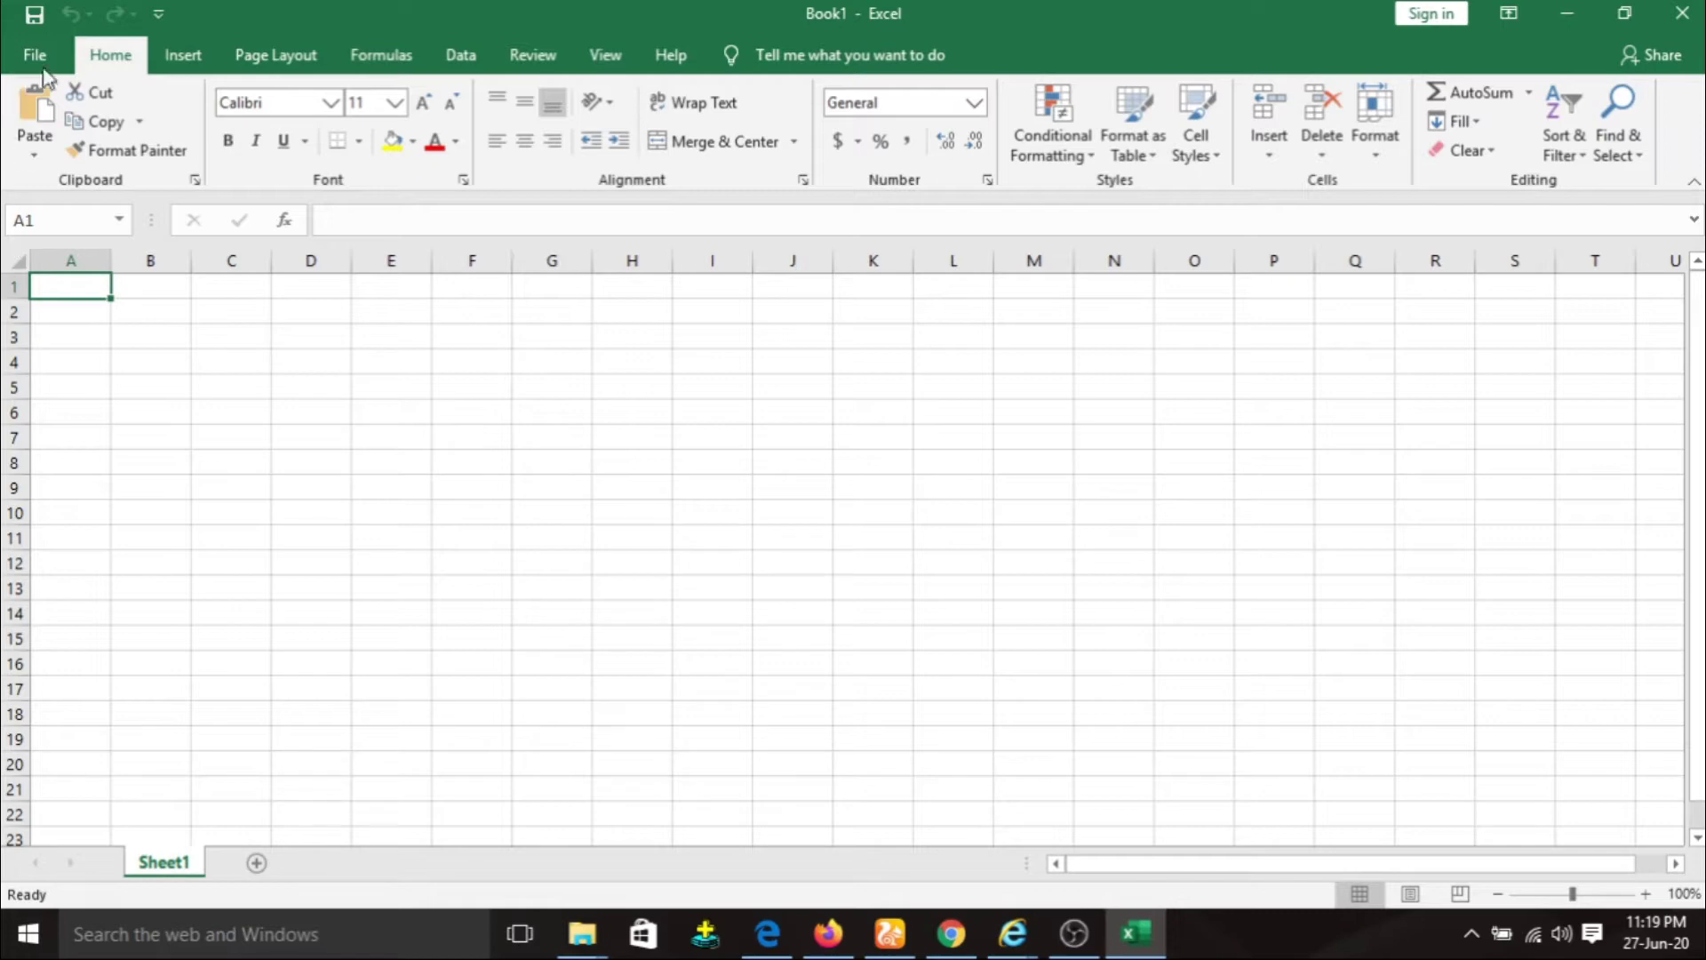
# Start a new Blank workbook from the File > New templates.
pyautogui.click(43, 54)
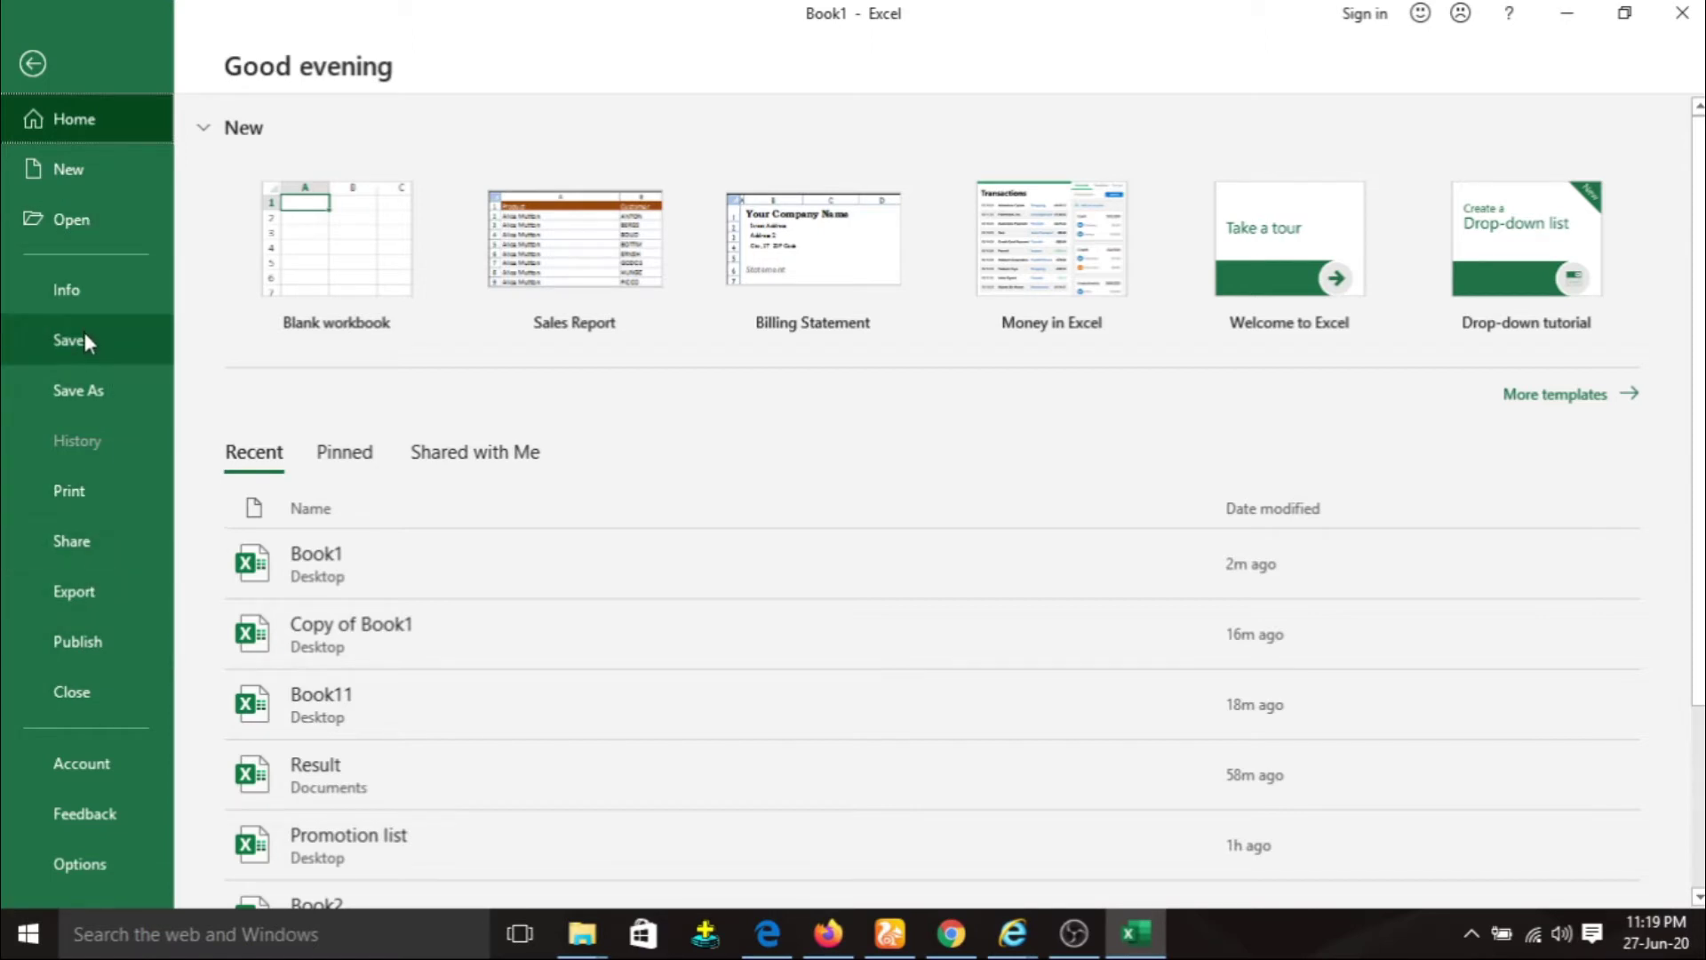
pyautogui.click(78, 172)
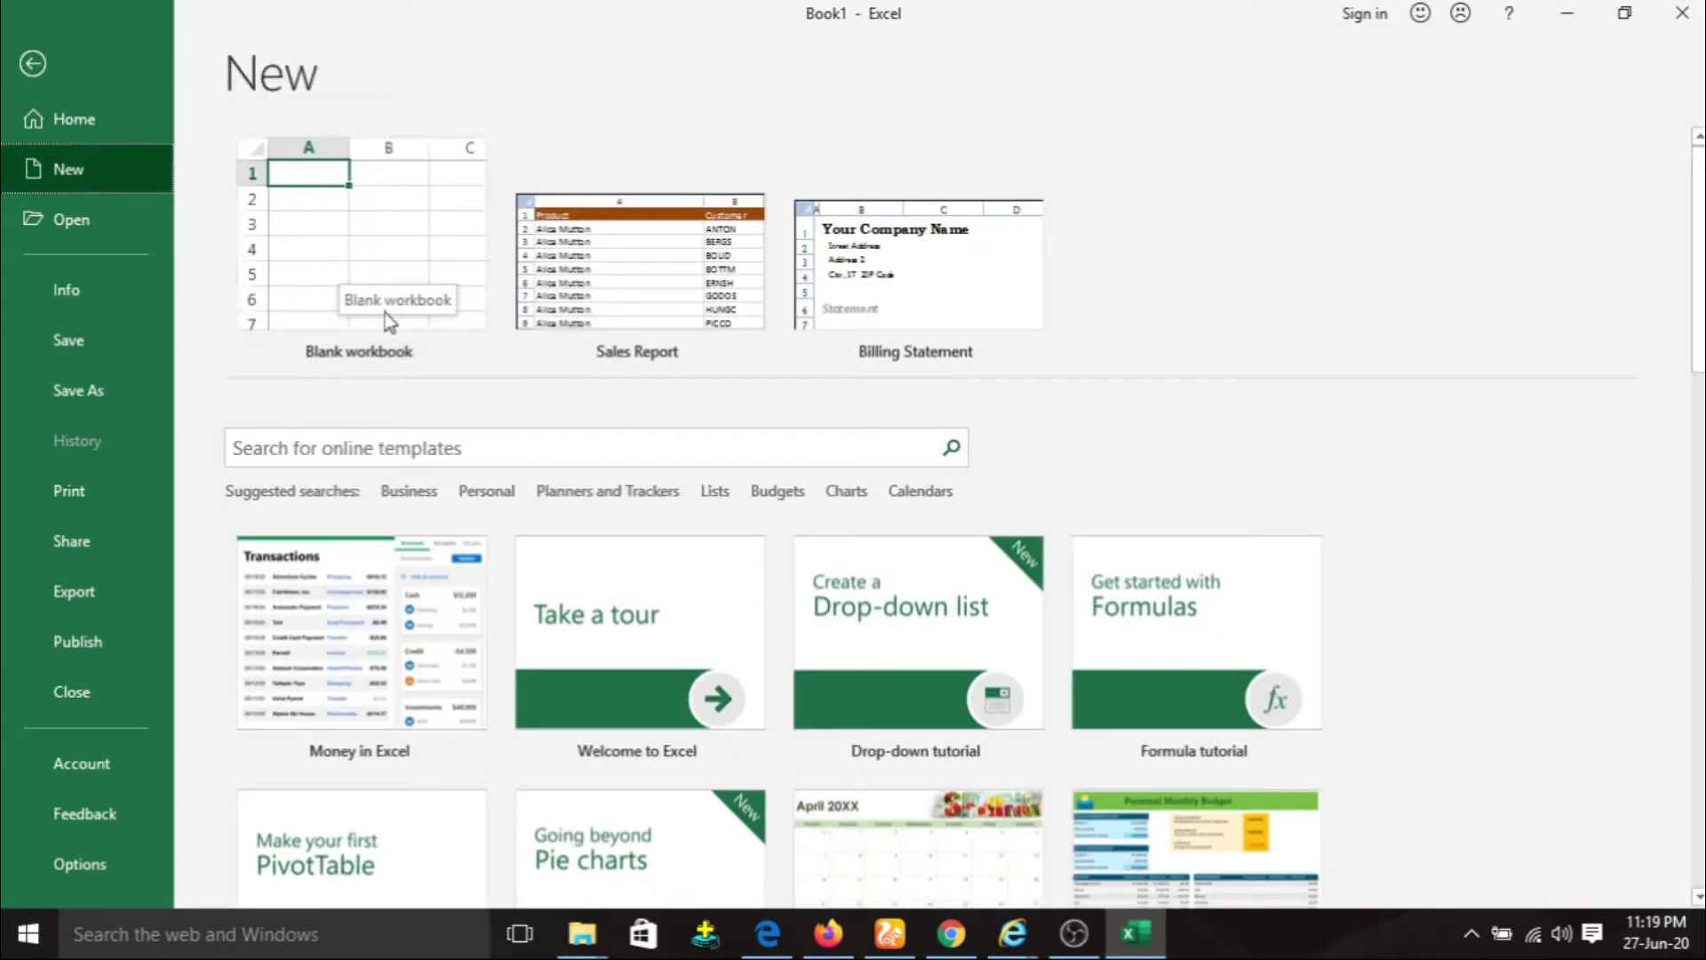
pyautogui.click(339, 242)
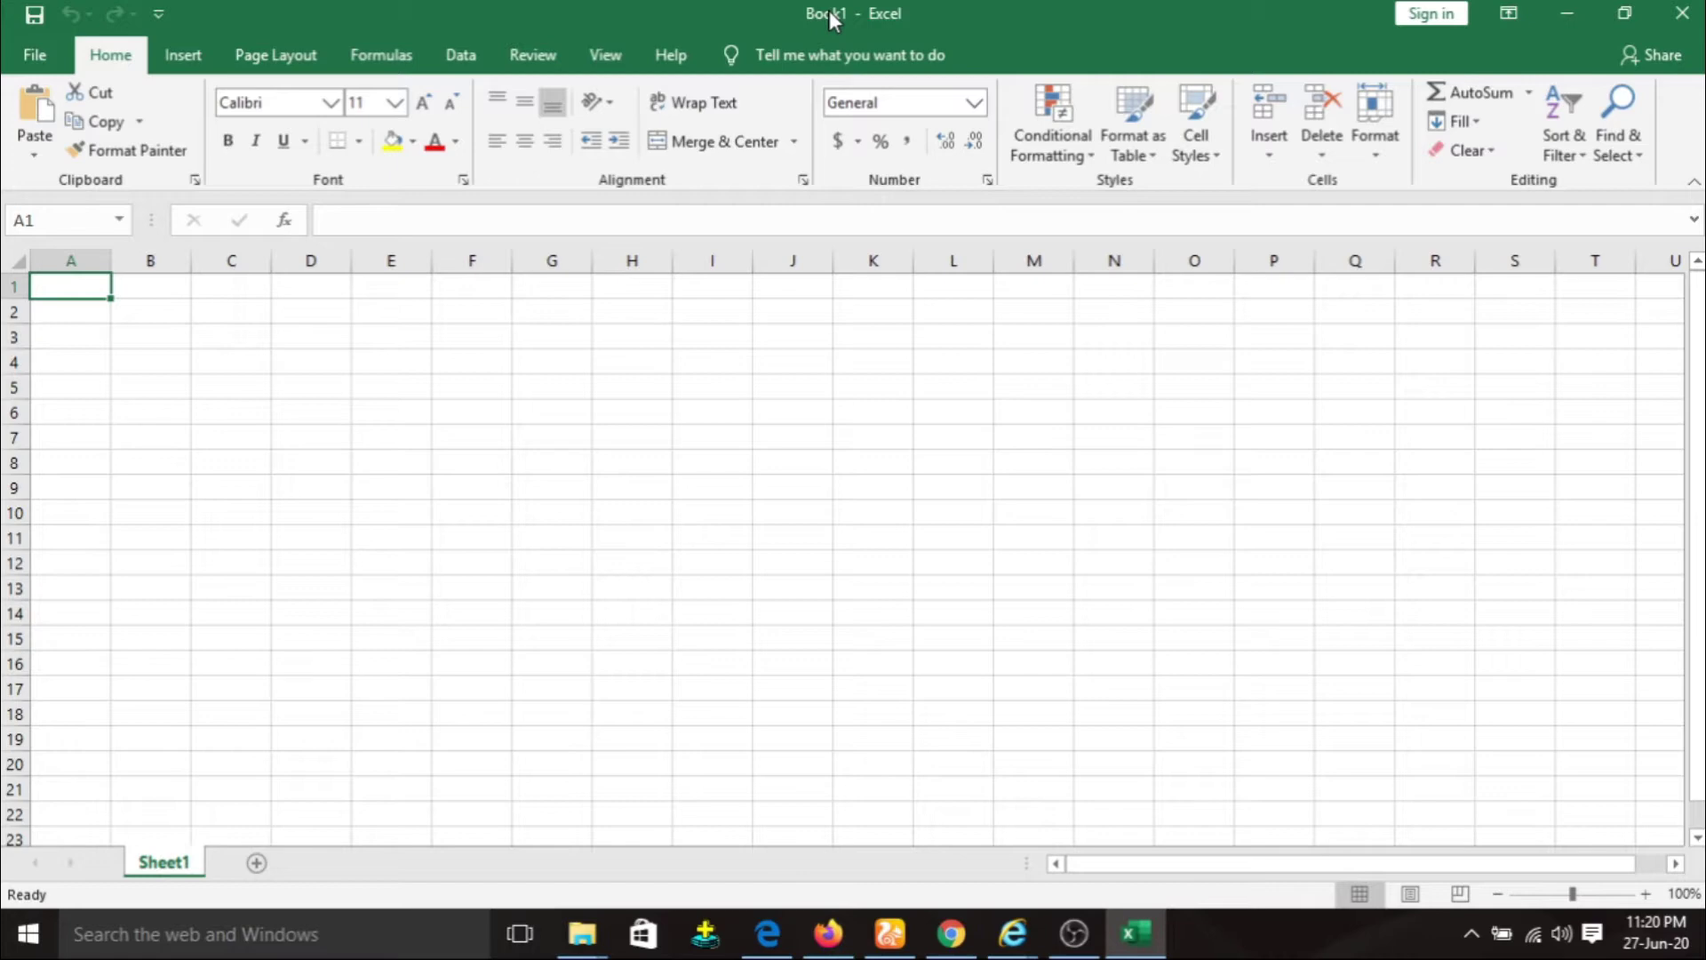
pyautogui.click(160, 14)
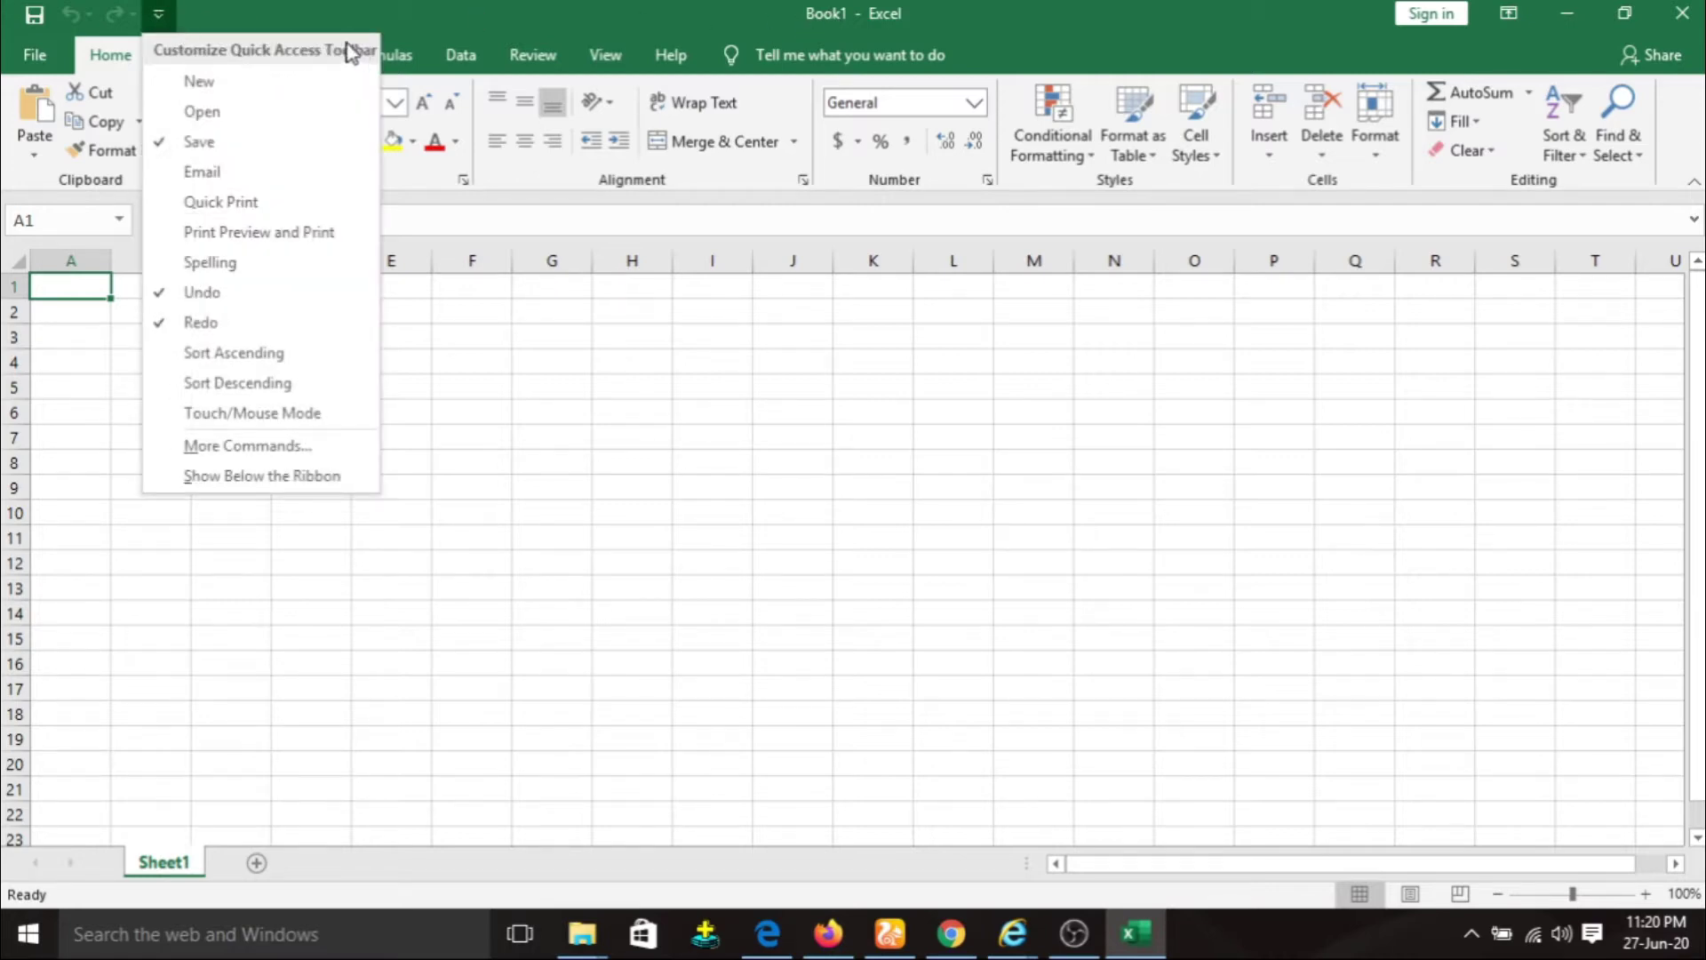
pyautogui.click(1014, 59)
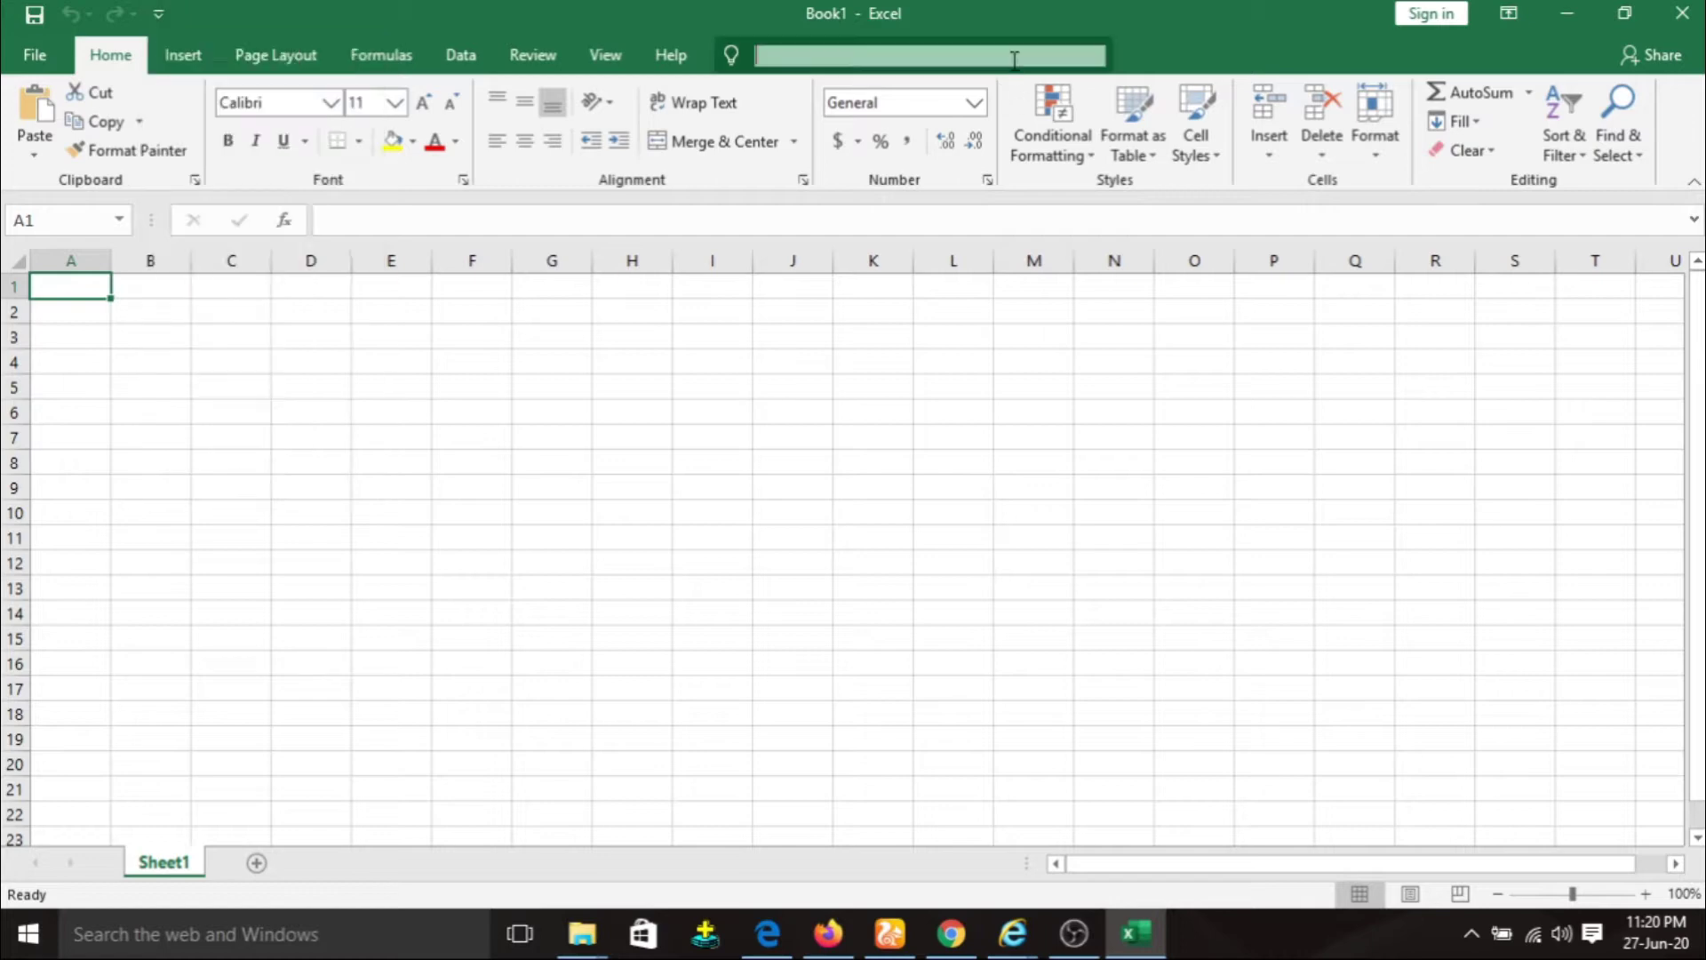
pyautogui.click(1277, 54)
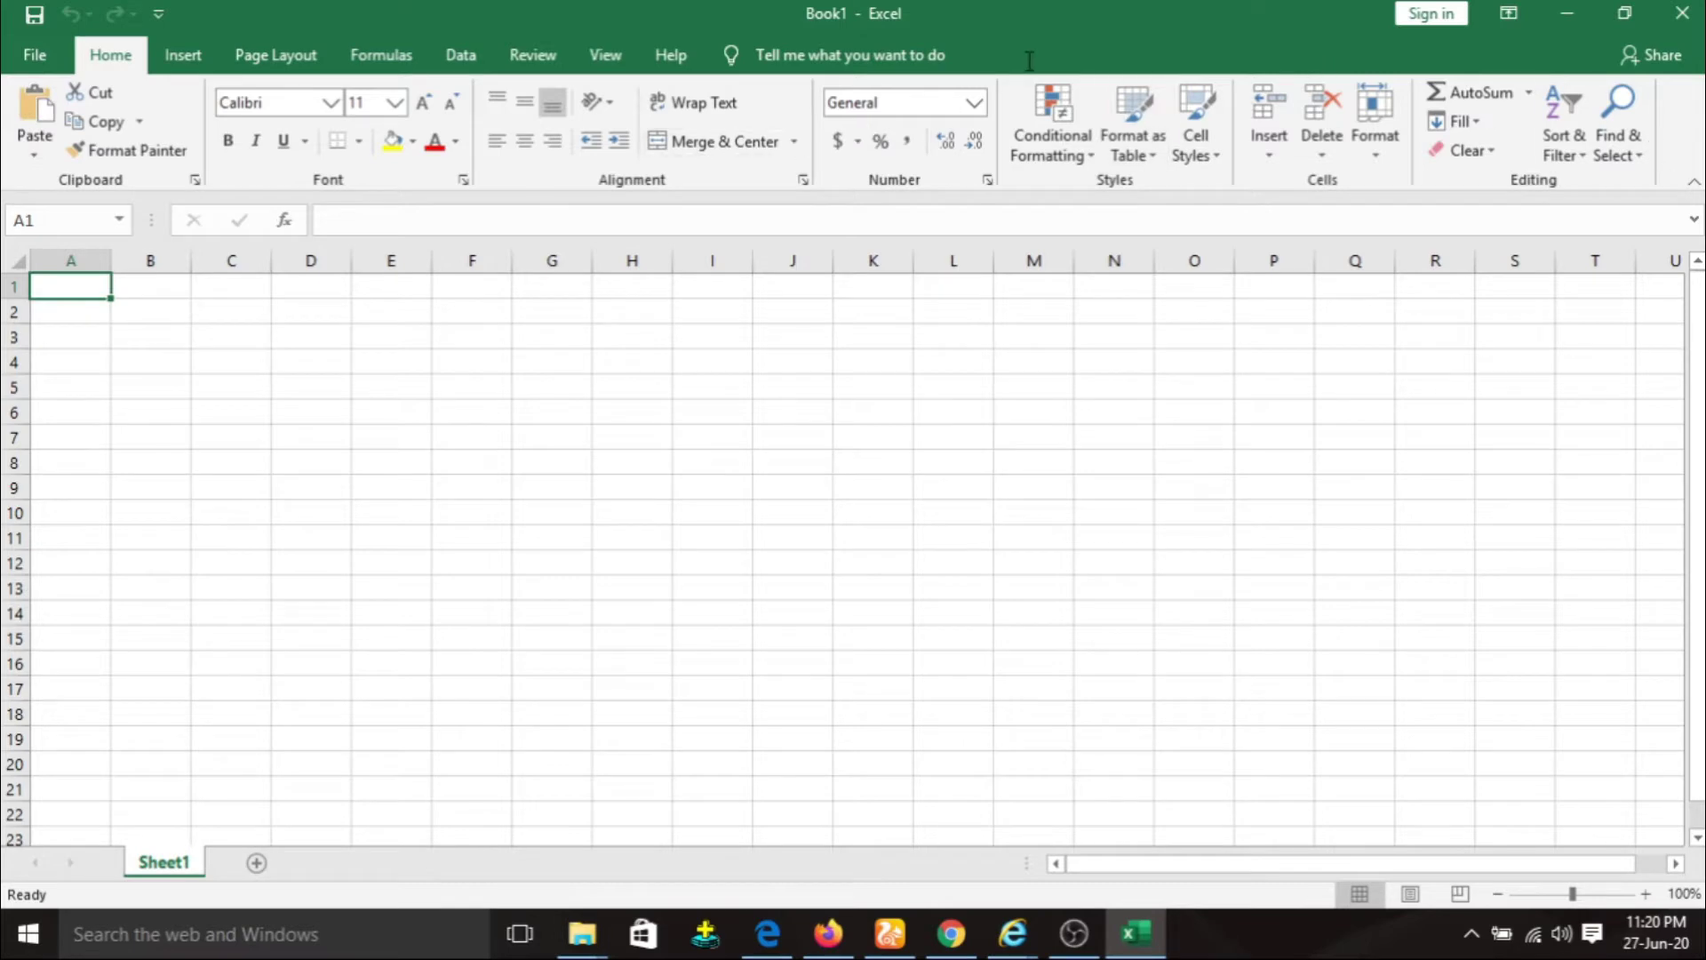
pyautogui.click(48, 223)
pyautogui.click(225, 345)
pyautogui.click(142, 340)
pyautogui.click(199, 345)
pyautogui.click(150, 336)
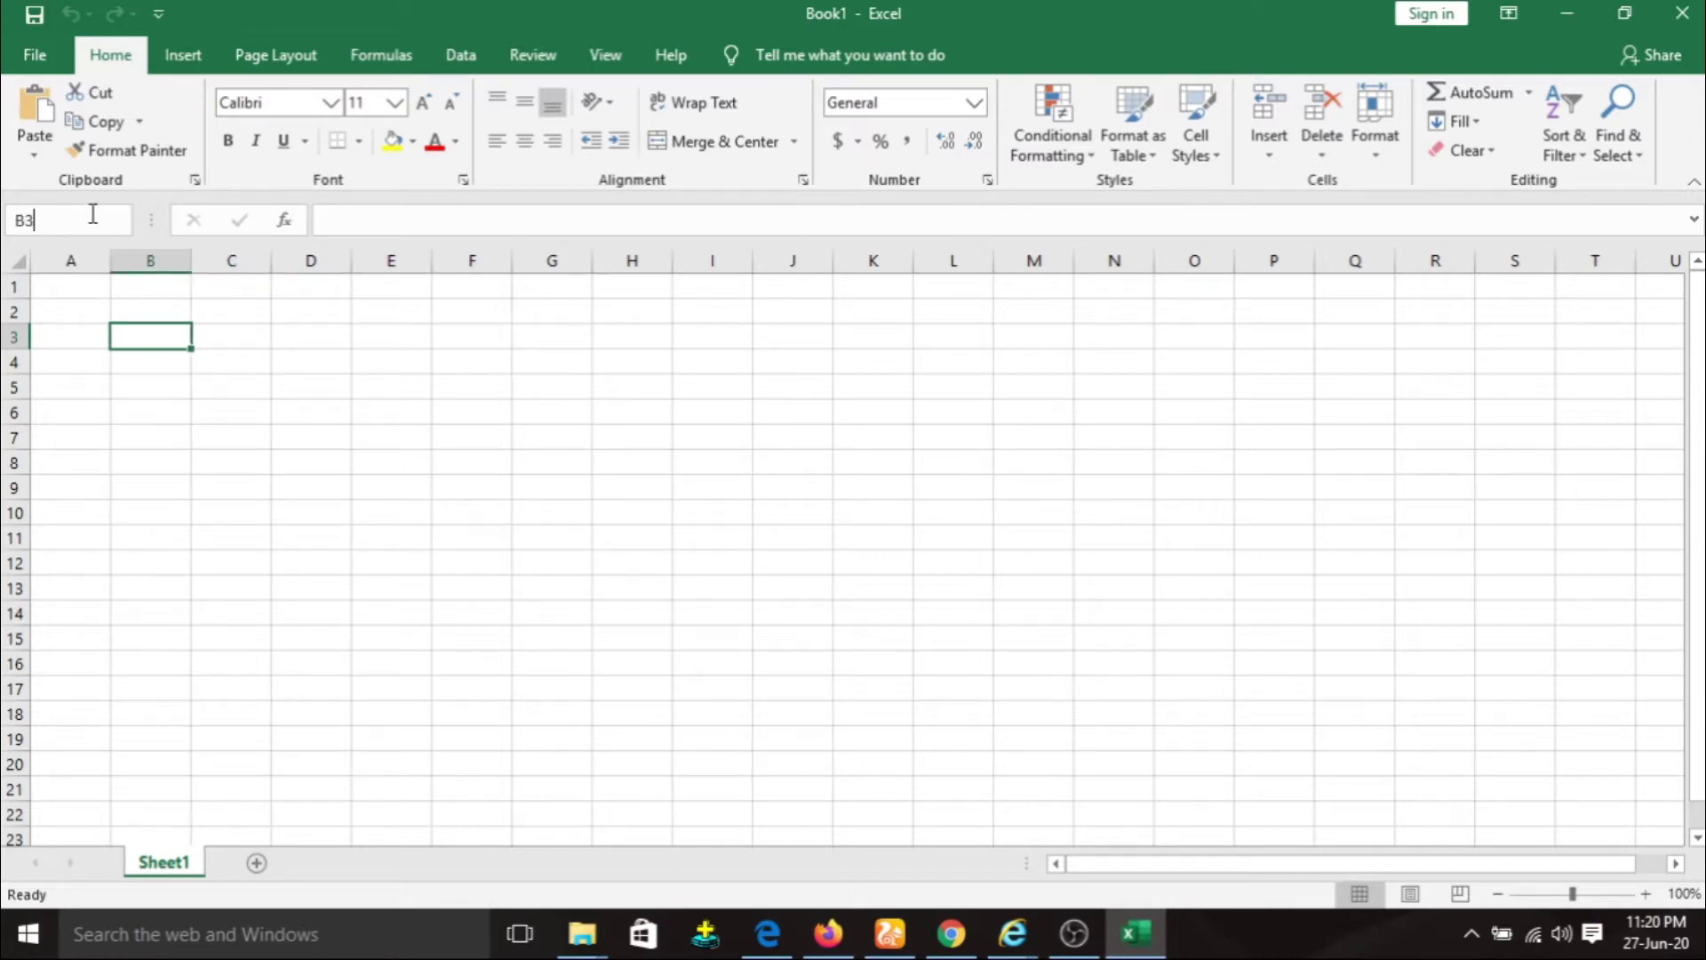
pyautogui.click(496, 228)
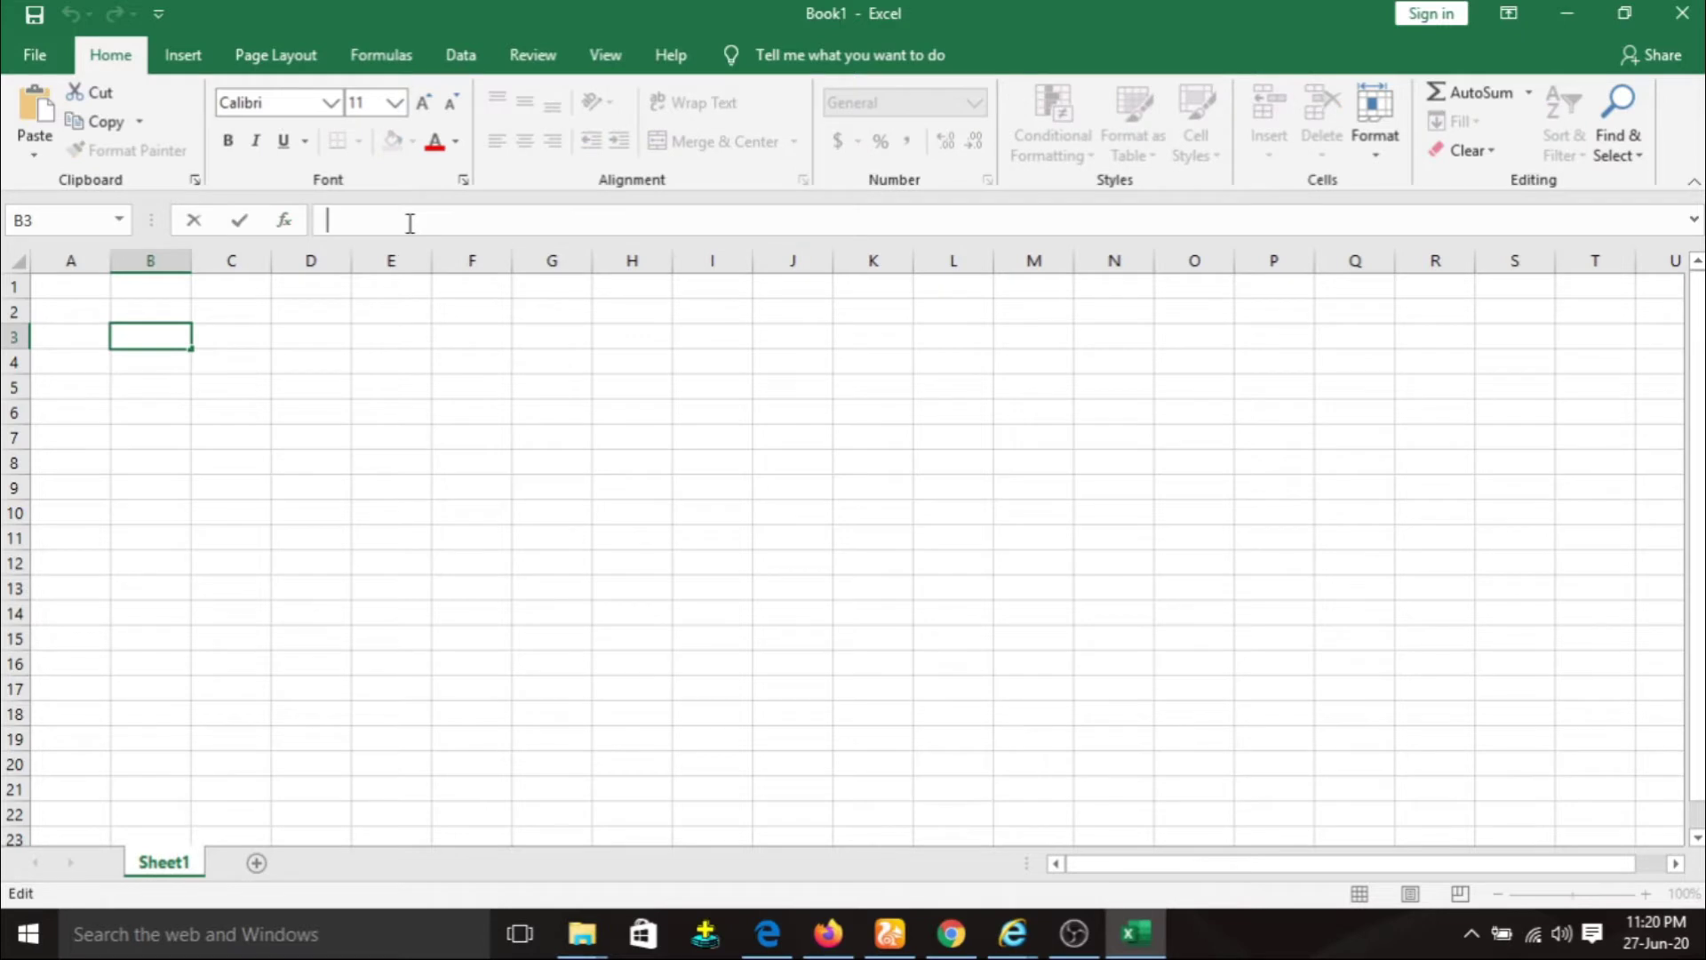
pyautogui.click(170, 864)
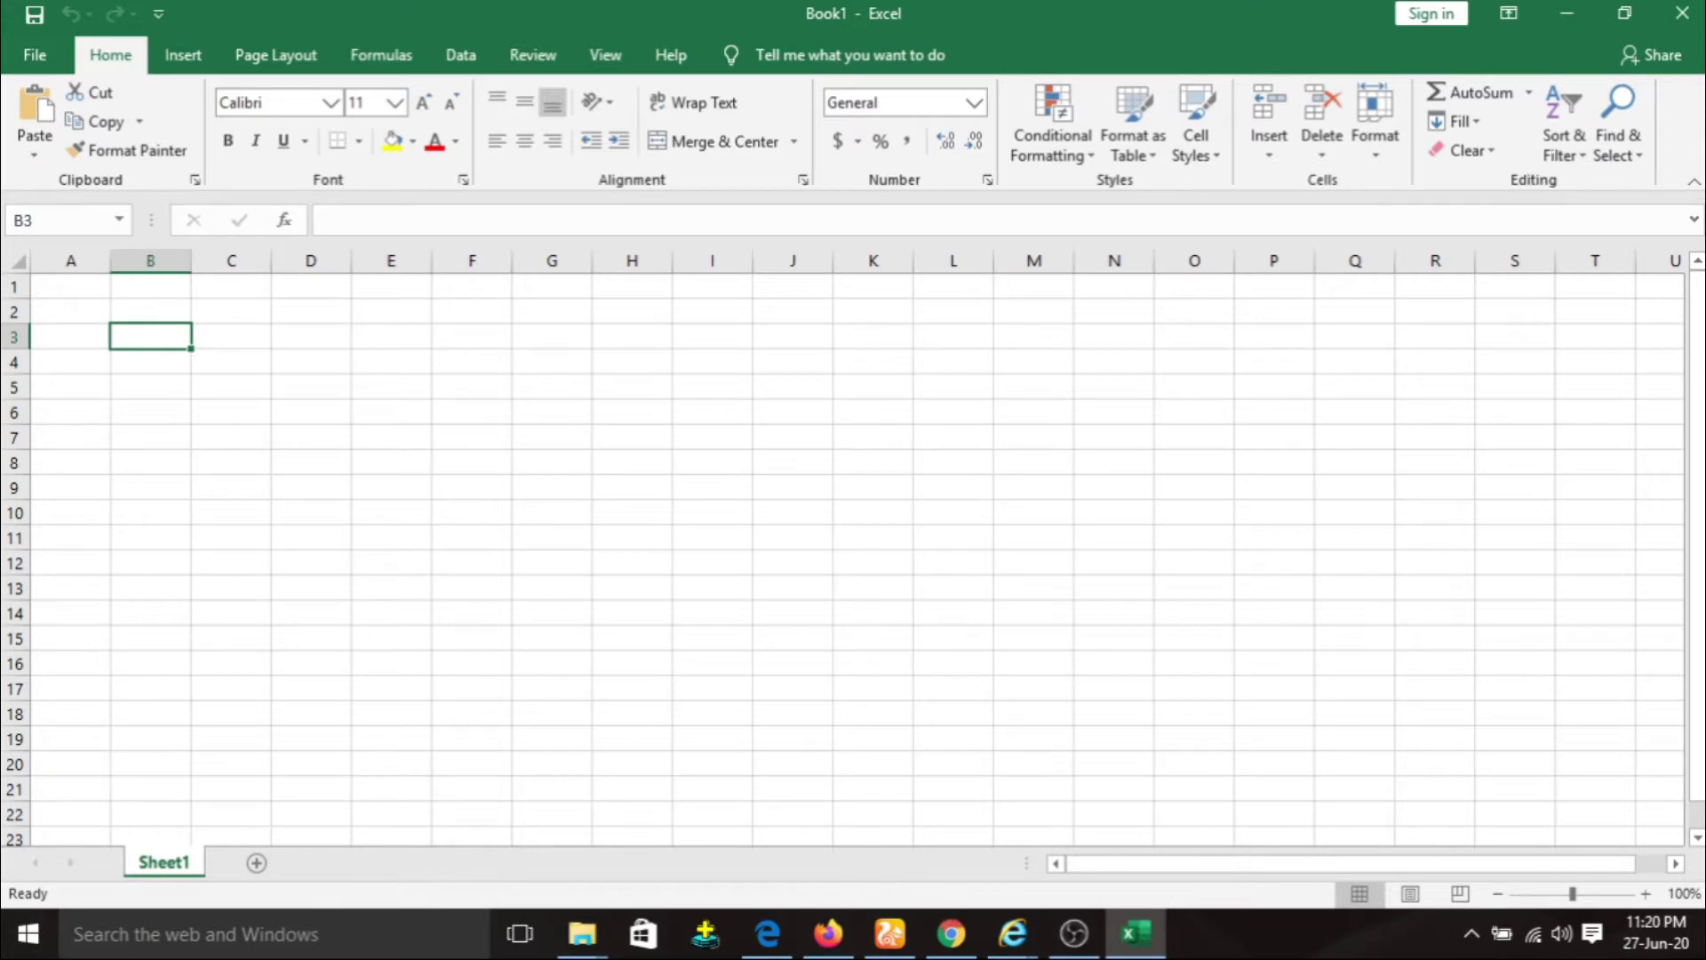
pyautogui.moveTo(1698, 480)
pyautogui.mouseDown()
pyautogui.moveTo(1698, 505)
pyautogui.moveTo(1699, 480)
pyautogui.mouseUp()
pyautogui.moveTo(1360, 867); pyautogui.dragTo(1218, 845)
pyautogui.moveTo(1572, 894)
pyautogui.mouseDown()
pyautogui.moveTo(1626, 894)
pyautogui.moveTo(1575, 898)
pyautogui.mouseUp()
# Look through the Open page's OneDrive, This PC, Add a Place and Browse locations.
pyautogui.click(34, 59)
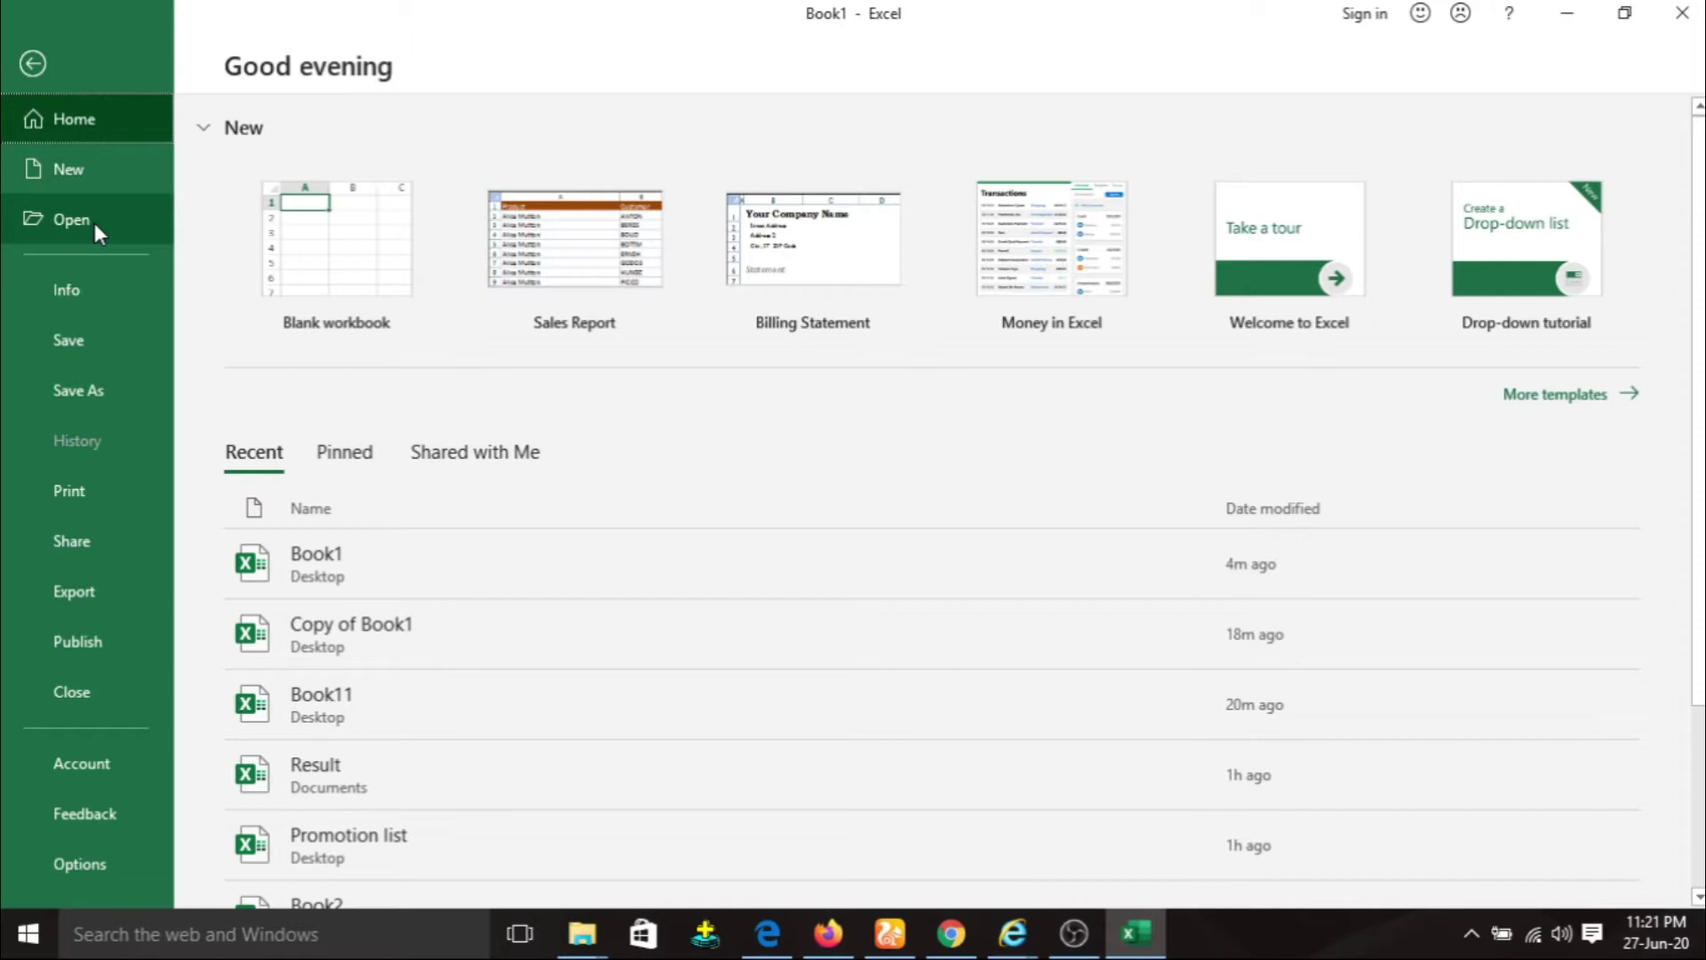
pyautogui.click(92, 218)
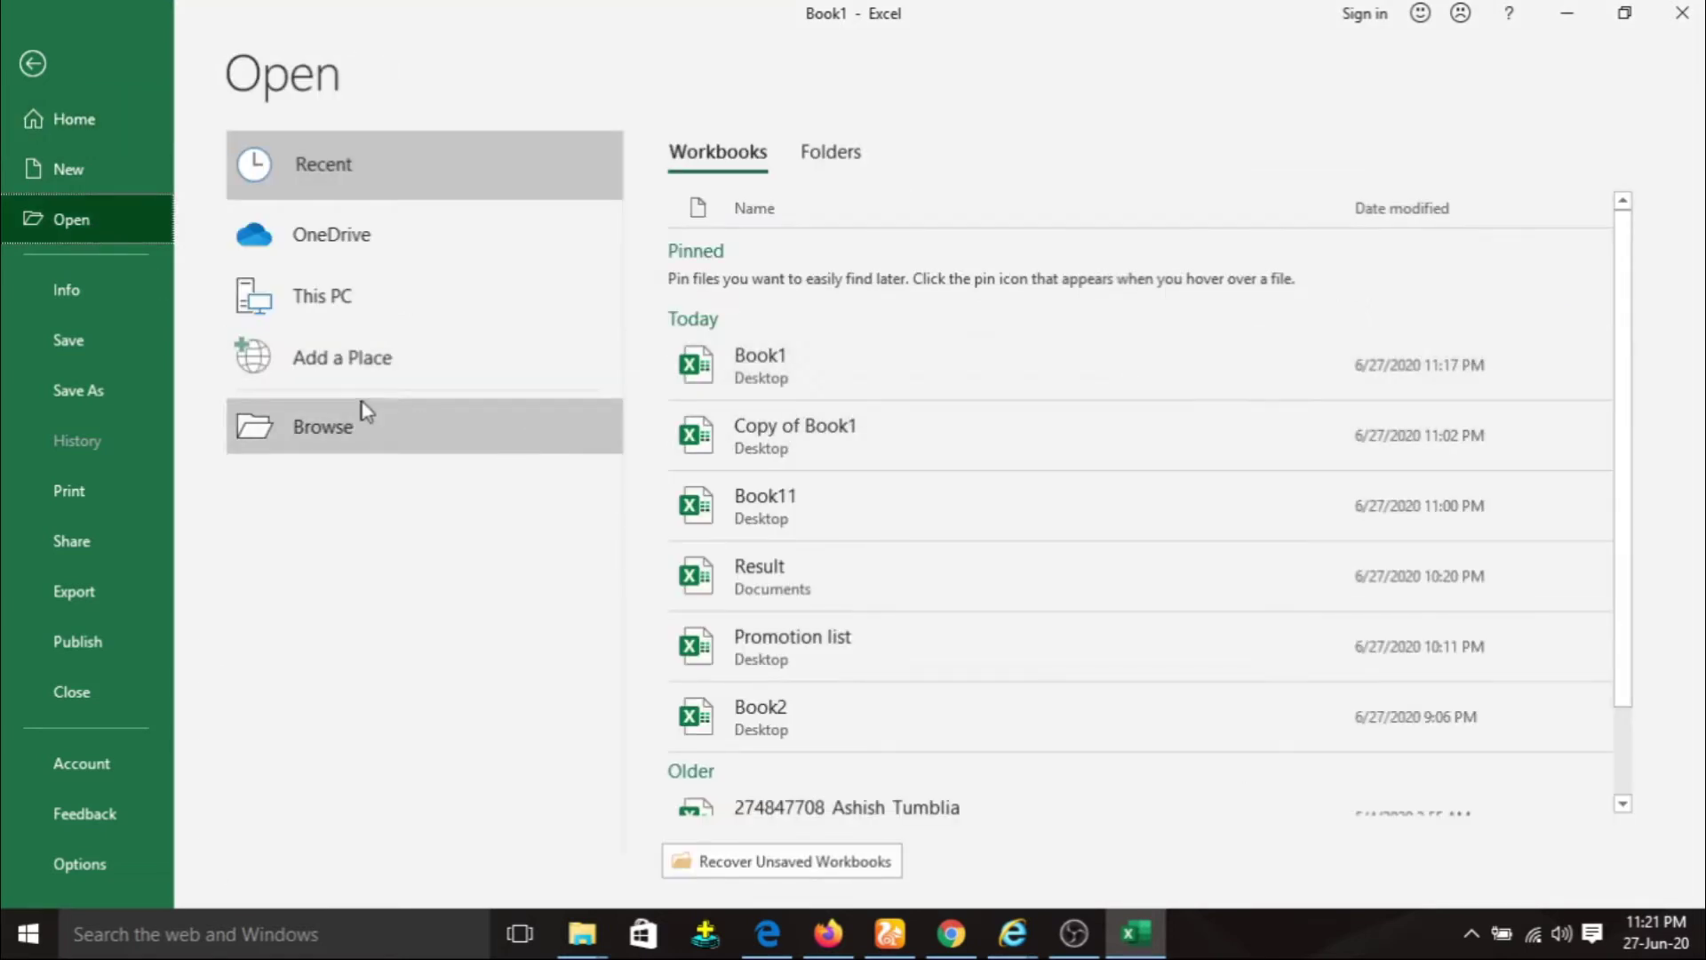
pyautogui.click(357, 252)
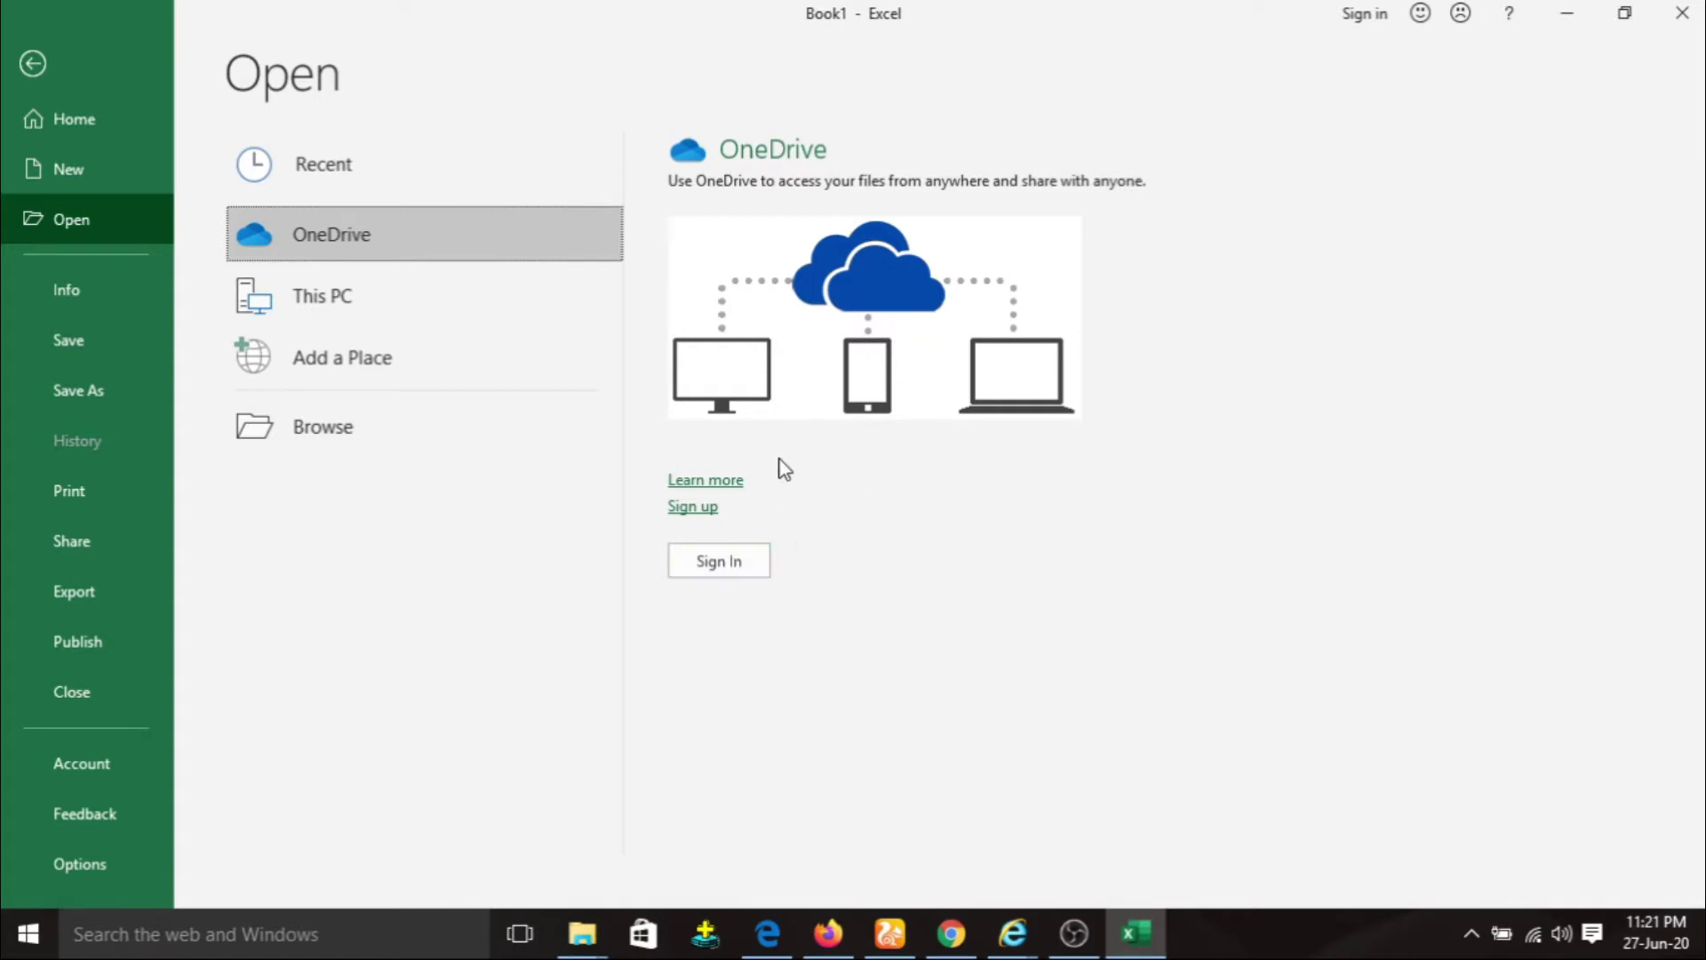
pyautogui.click(412, 295)
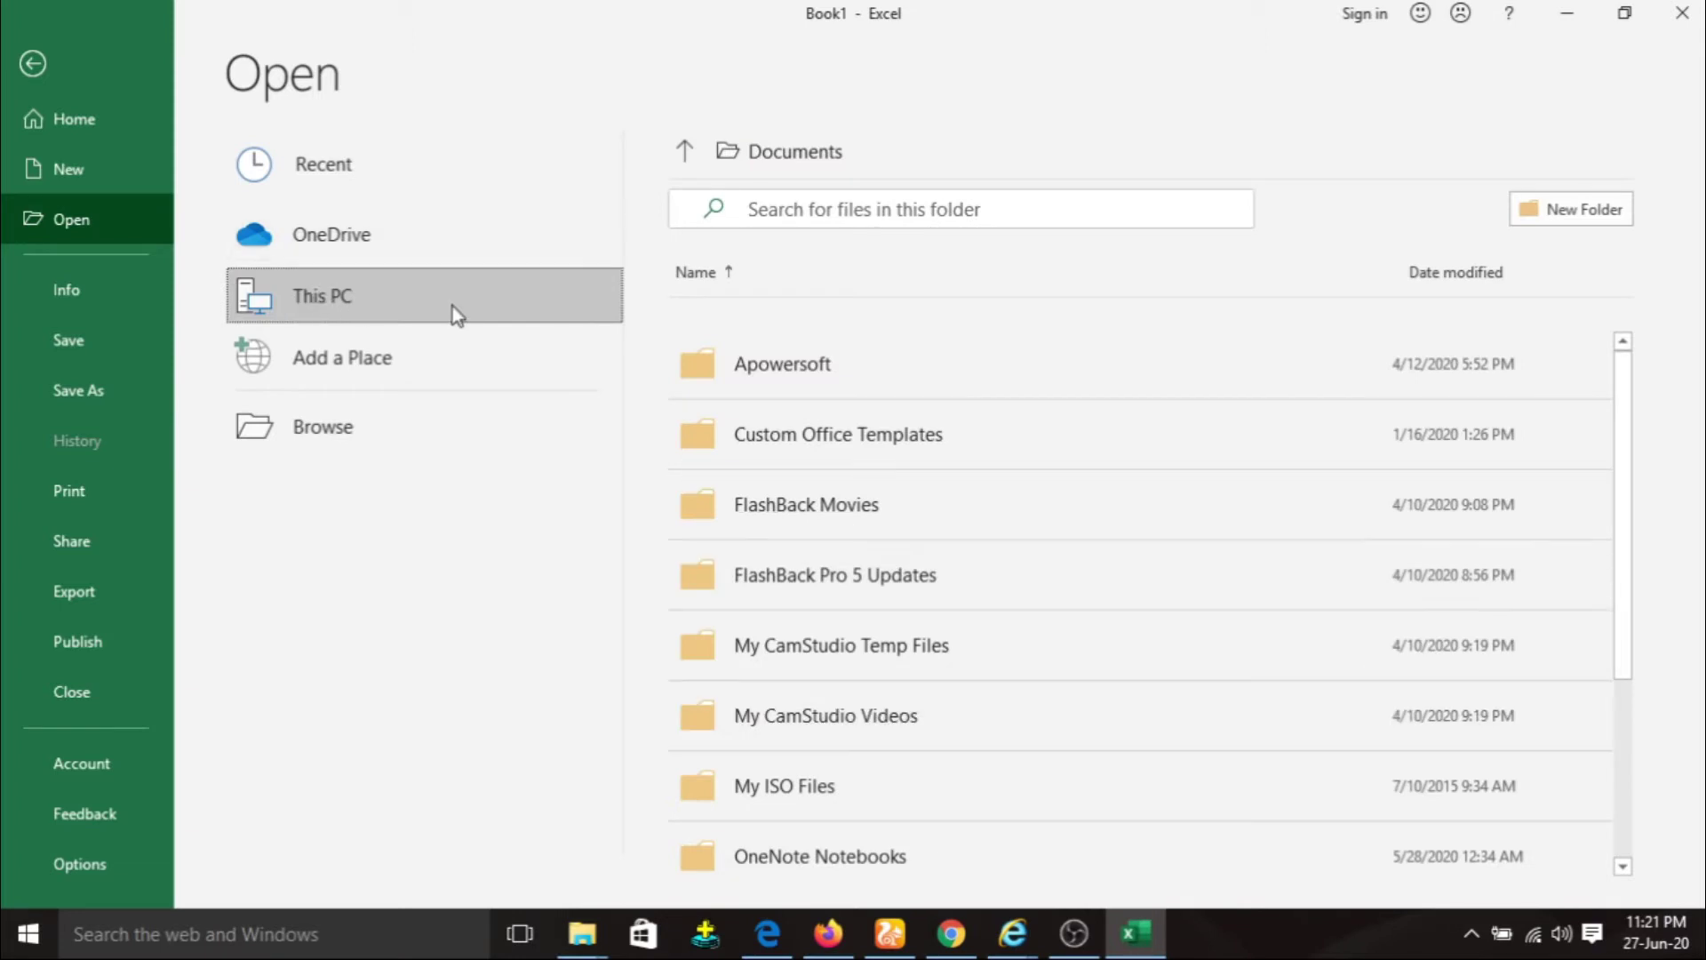
pyautogui.click(410, 369)
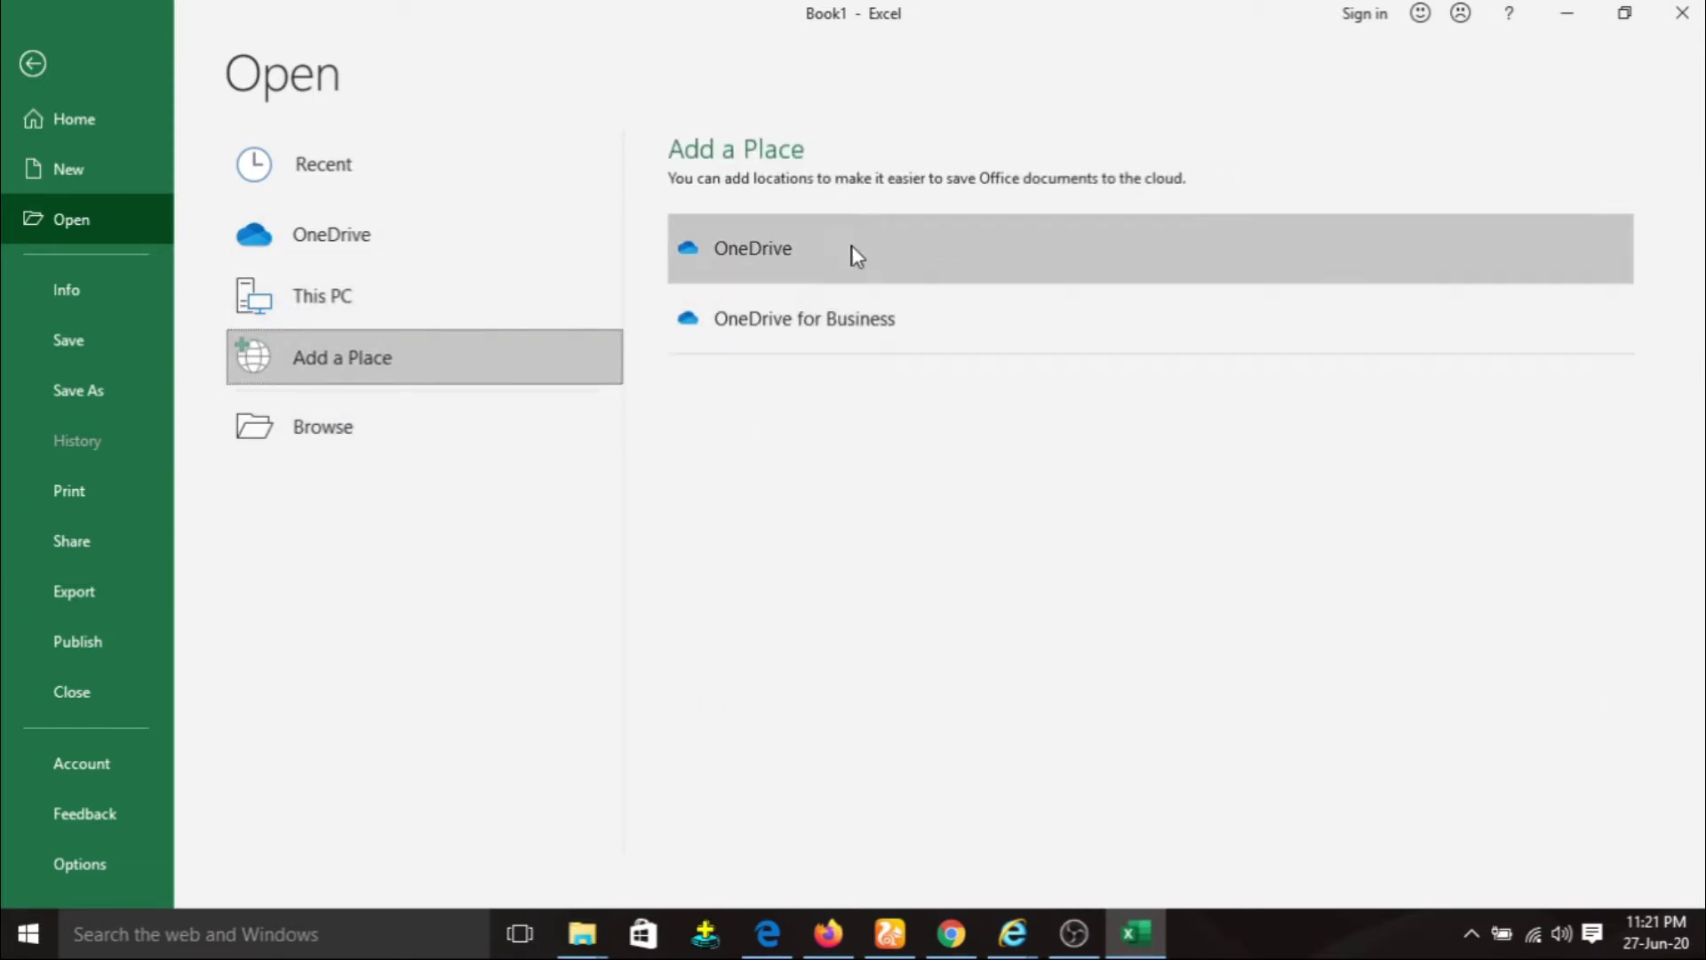
pyautogui.click(374, 445)
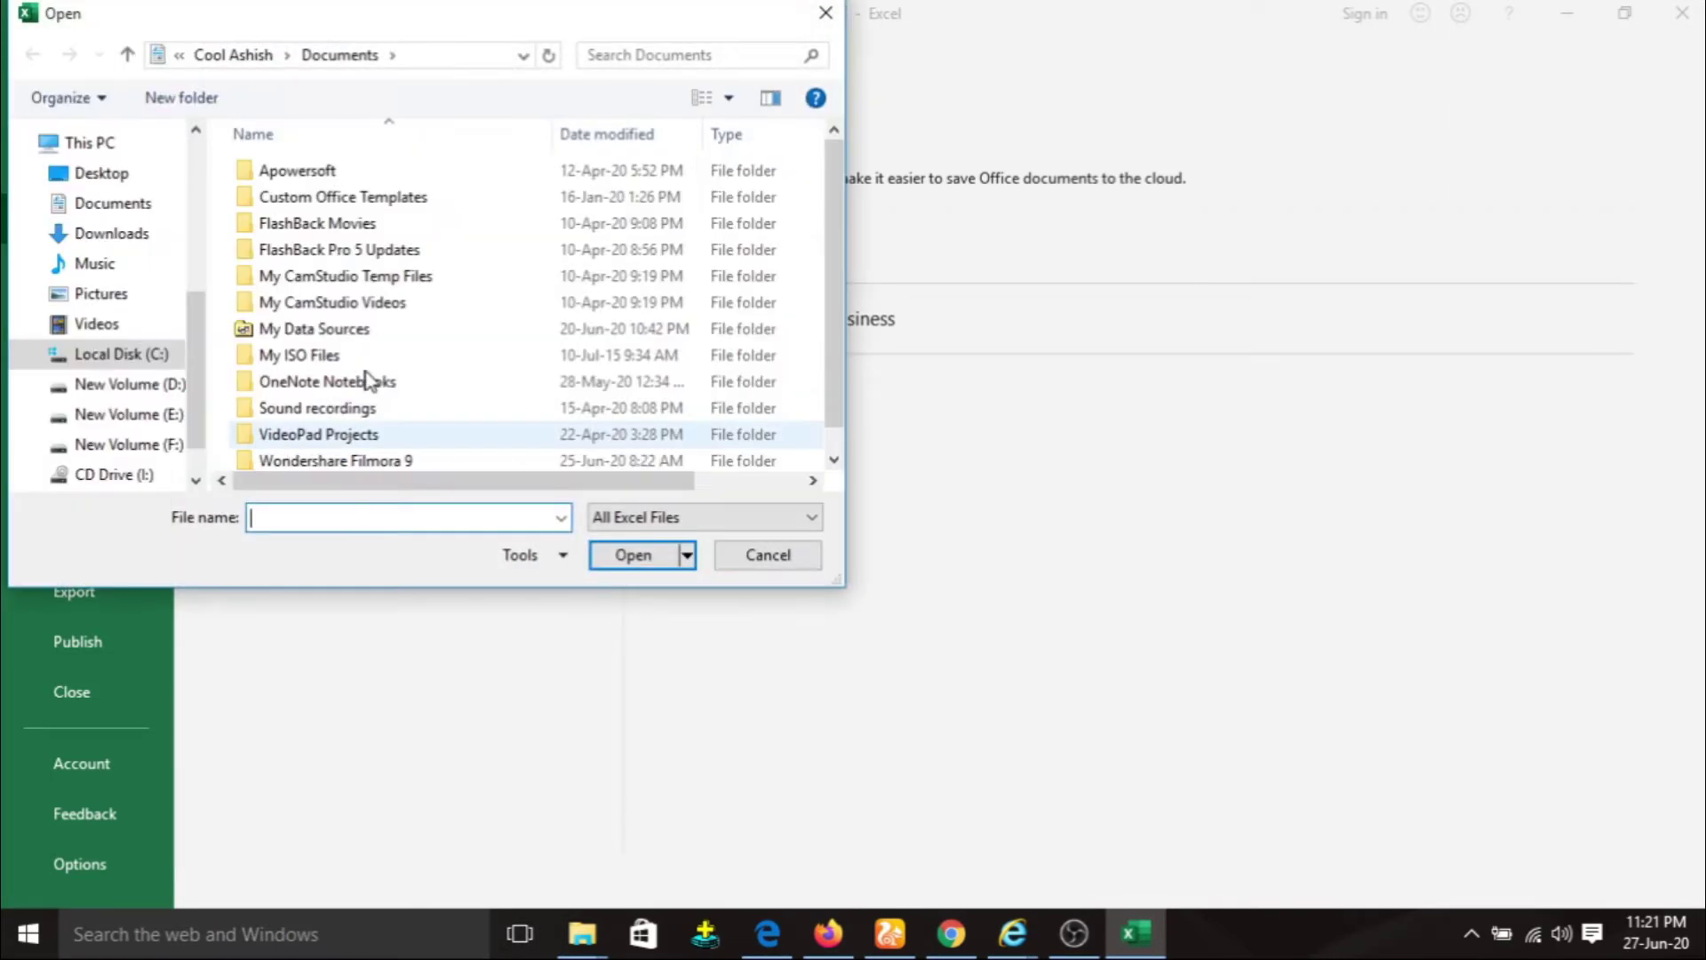
# Cancel browsing and open Book1 from the Recent workbooks list.
pyautogui.click(826, 12)
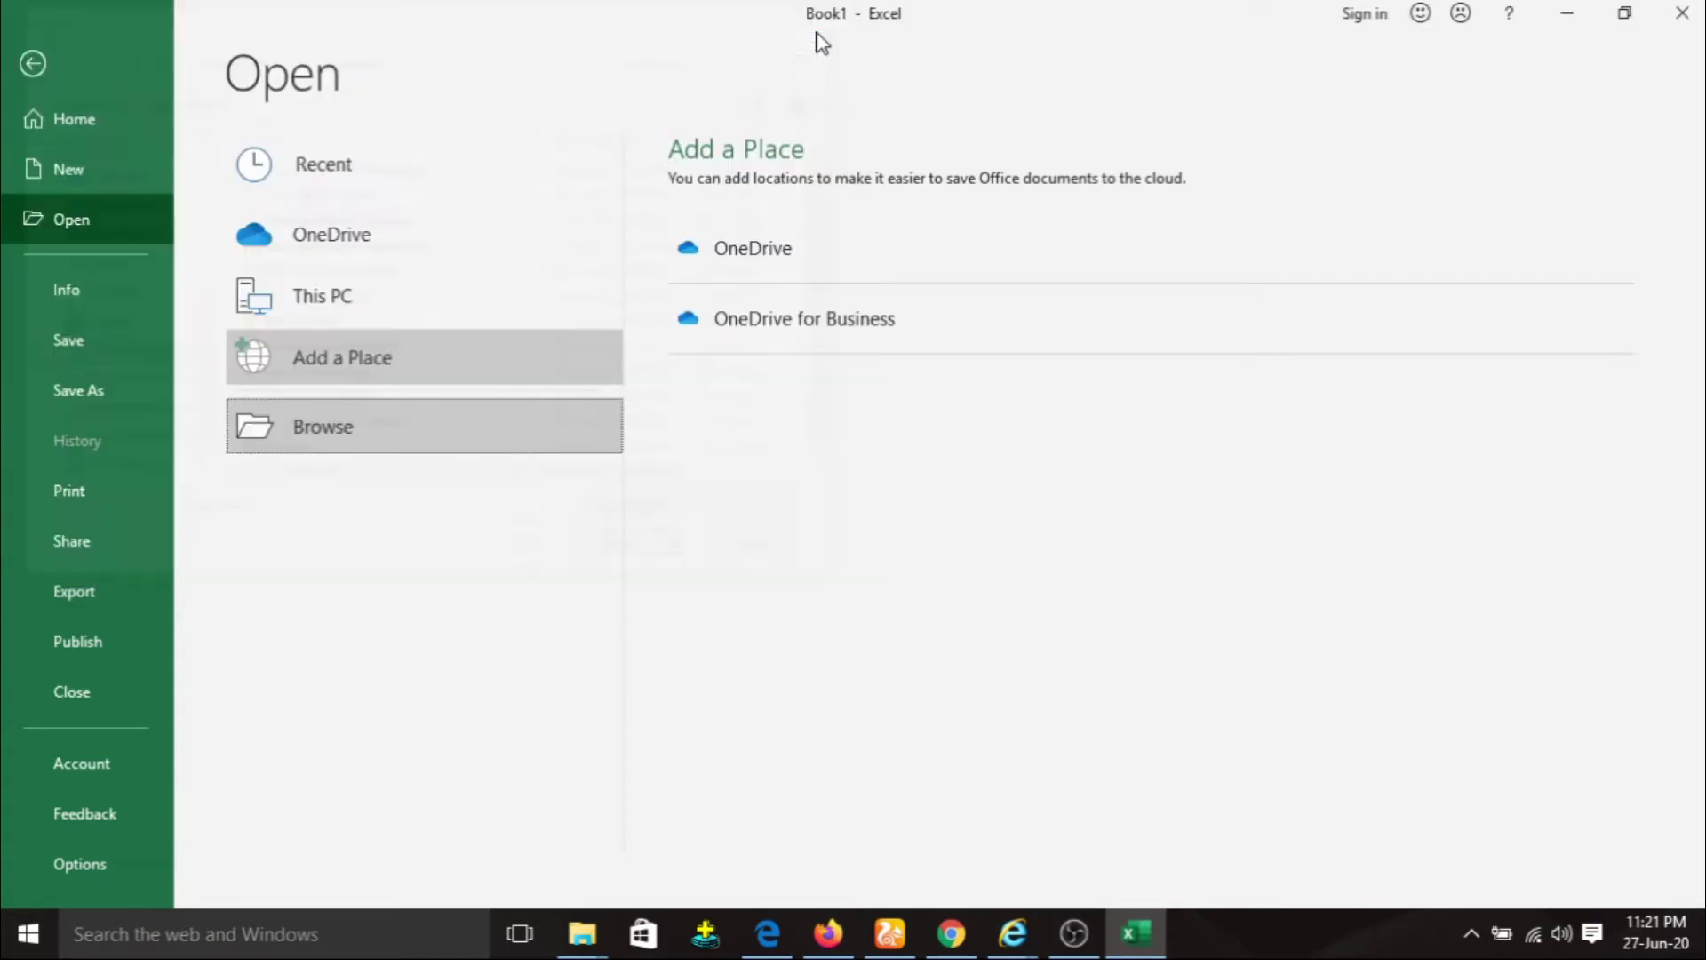
pyautogui.click(377, 182)
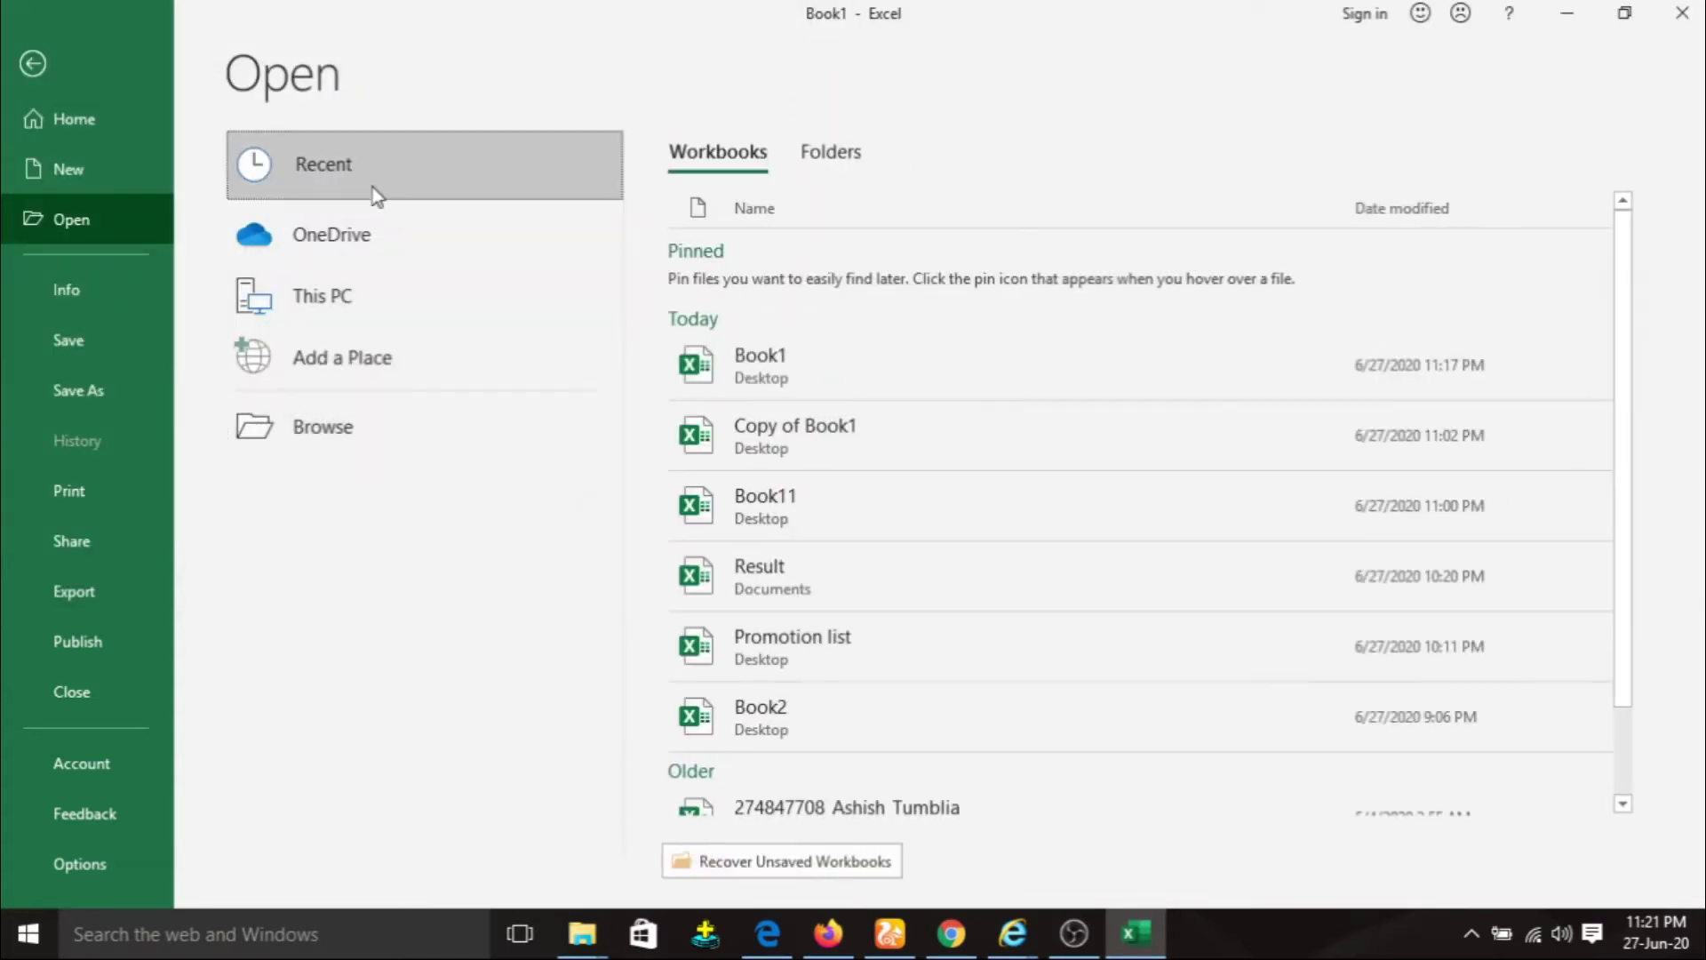
pyautogui.click(803, 380)
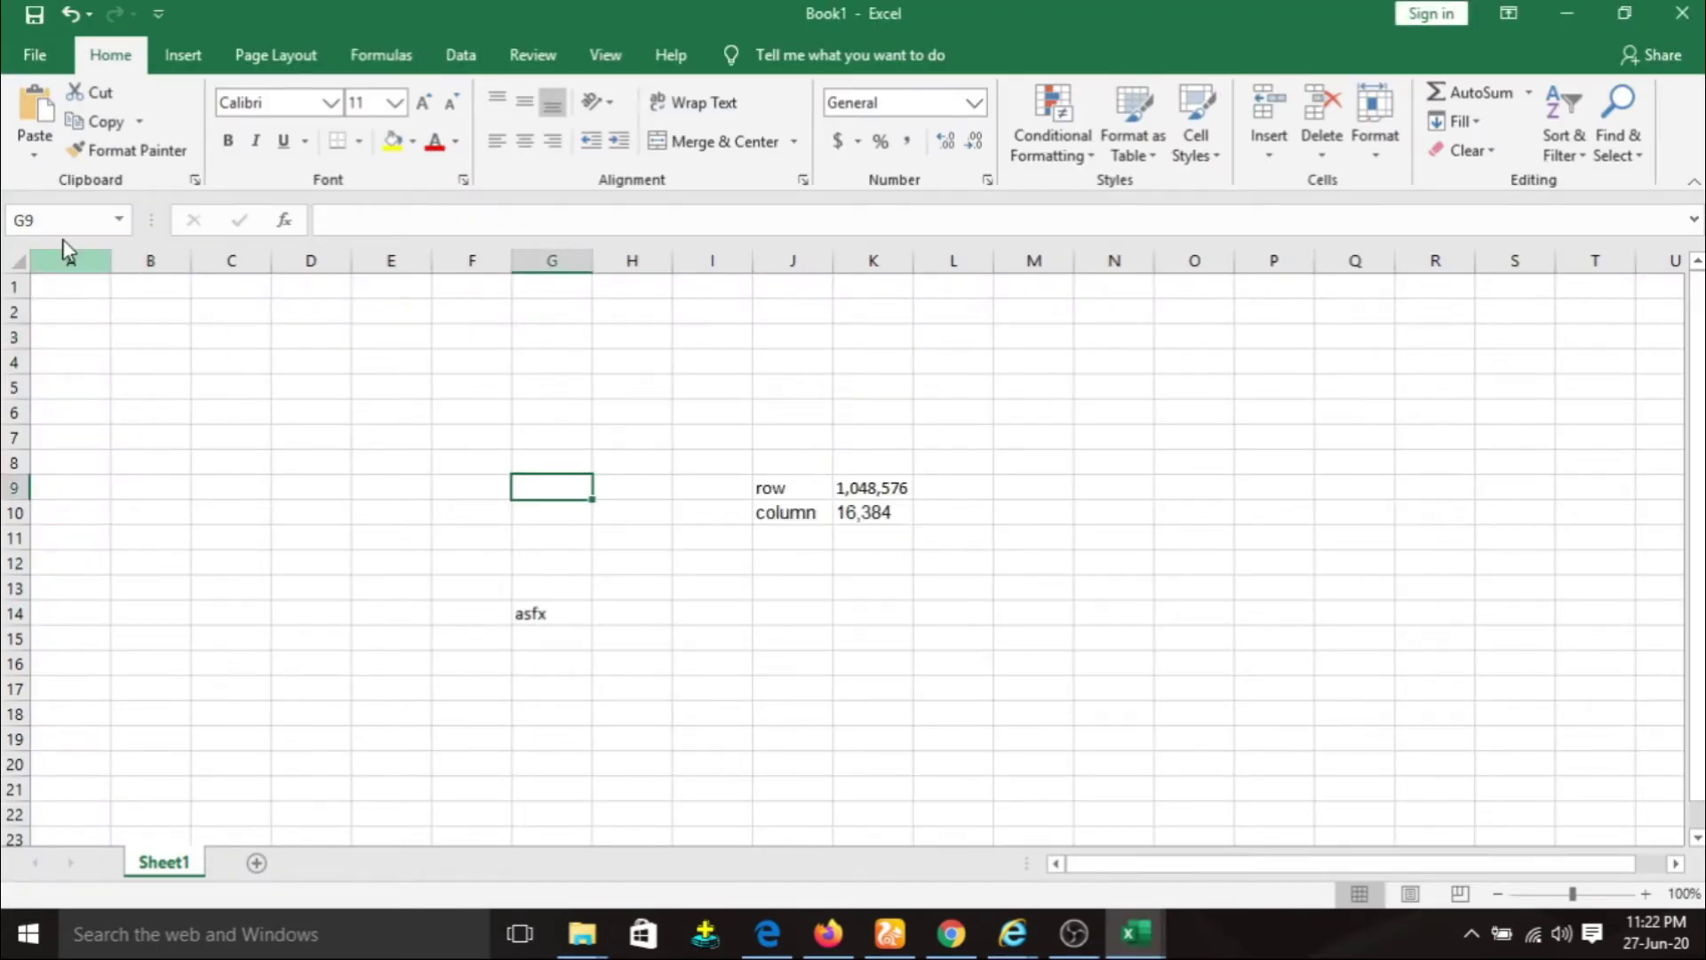
pyautogui.moveTo(745, 436); pyautogui.dragTo(738, 410)
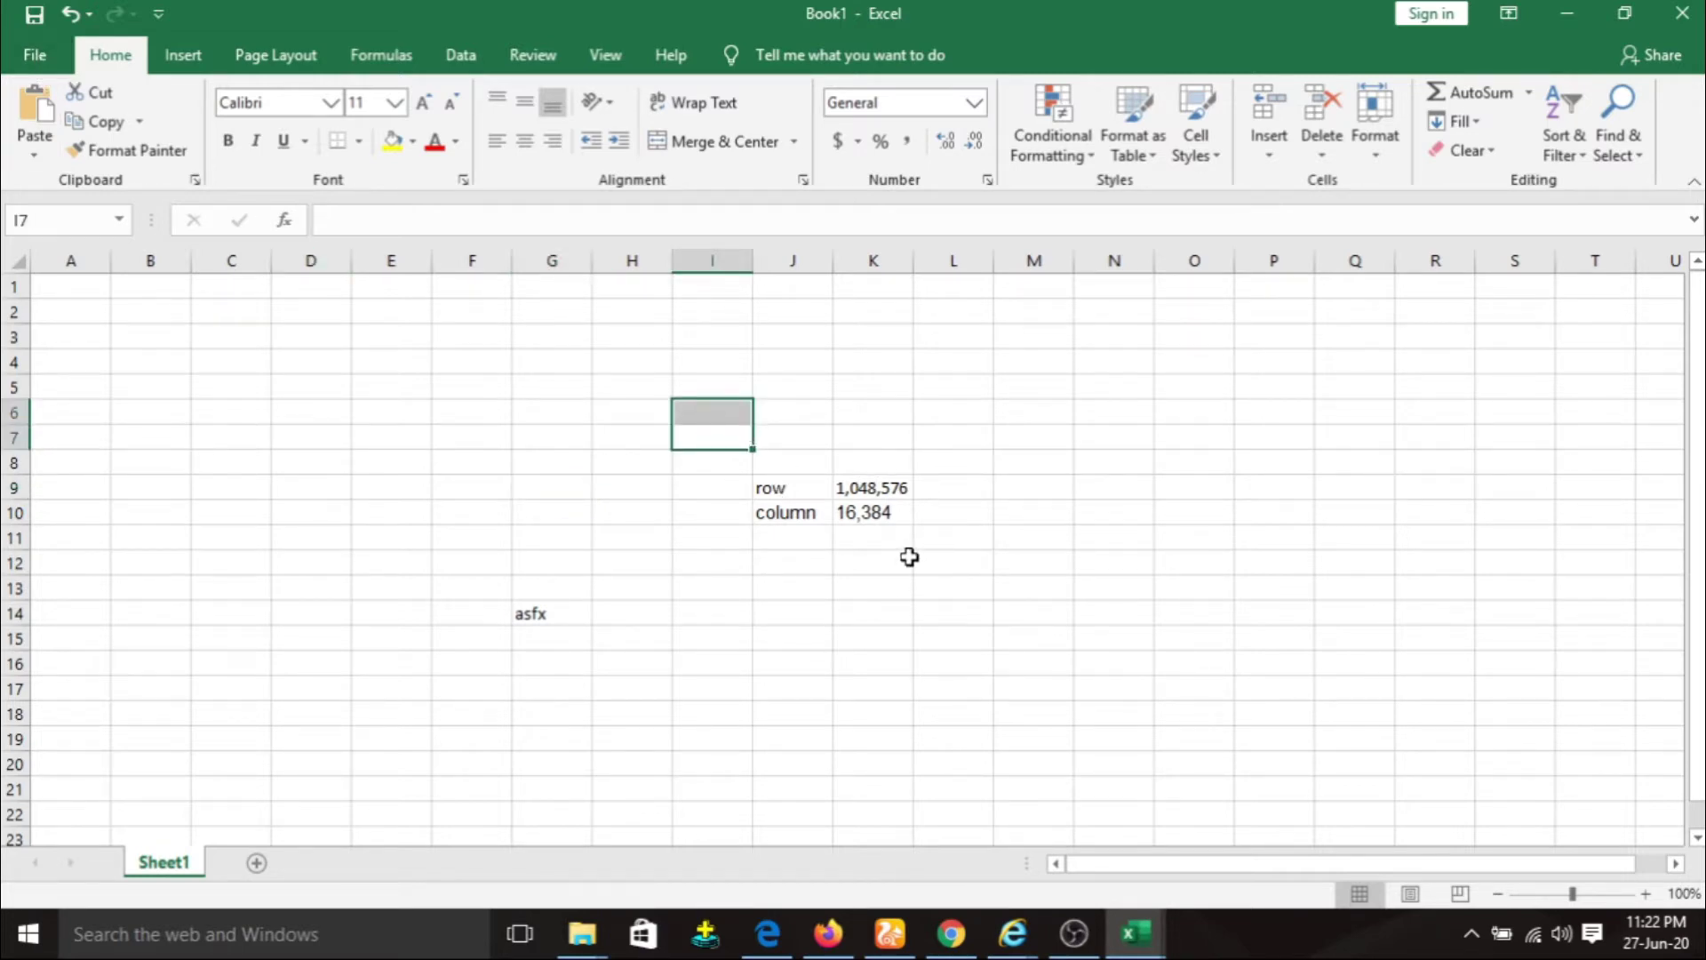
pyautogui.click(907, 560)
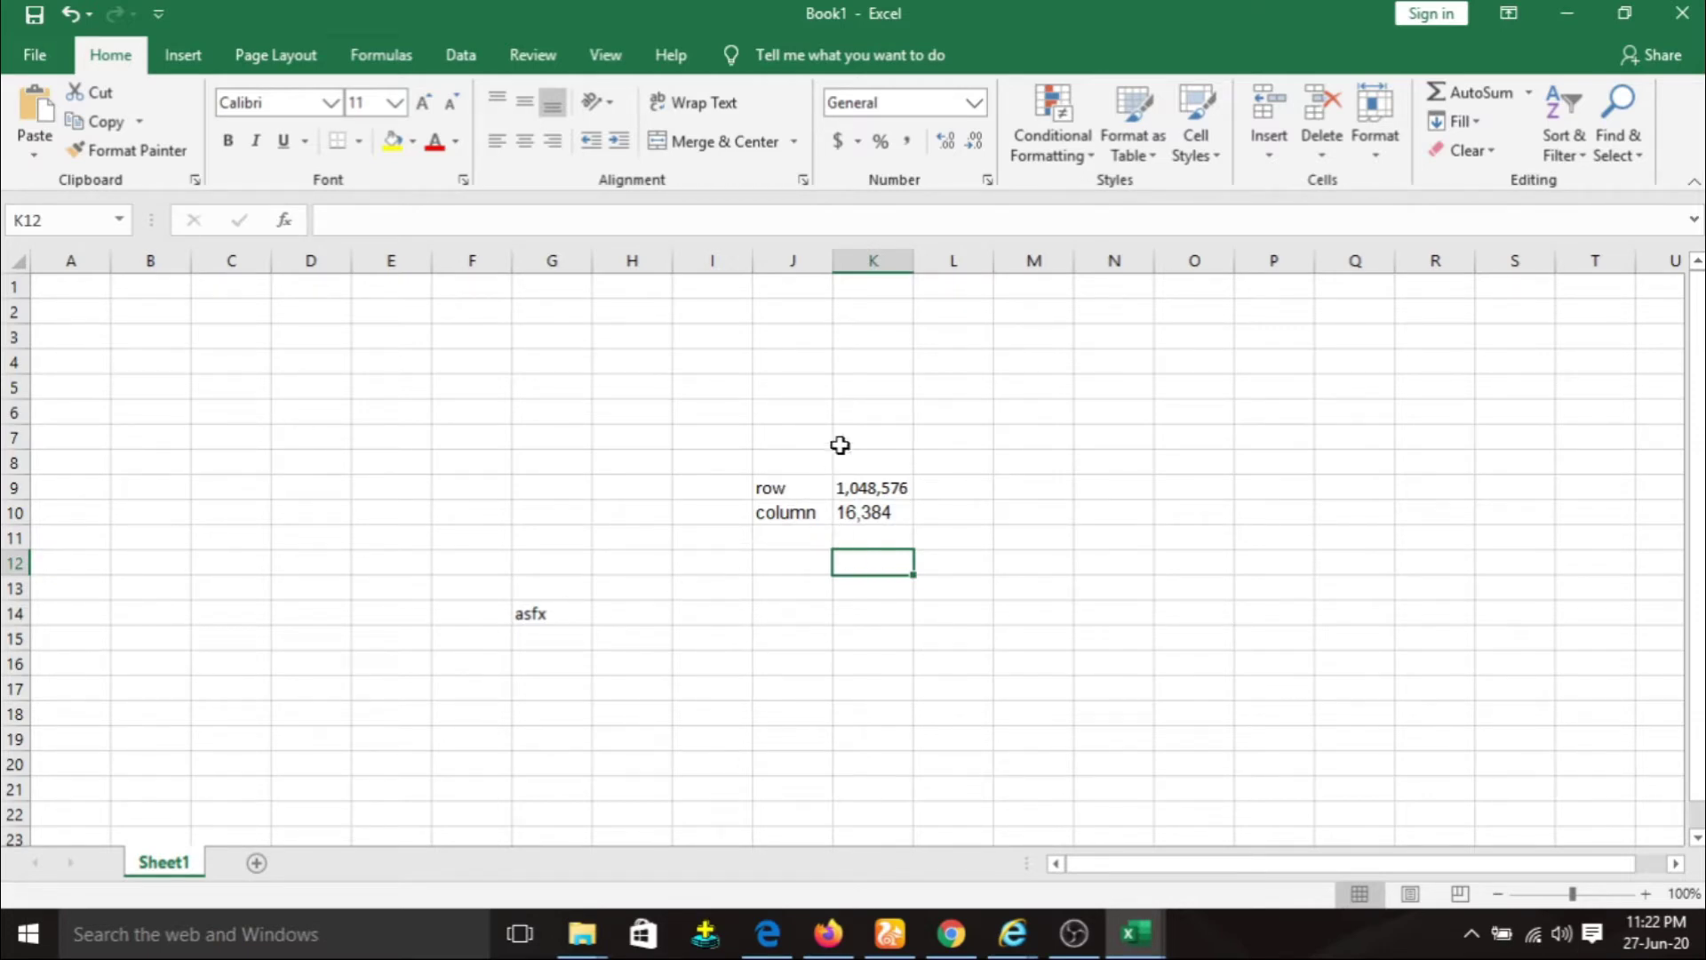
pyautogui.click(887, 444)
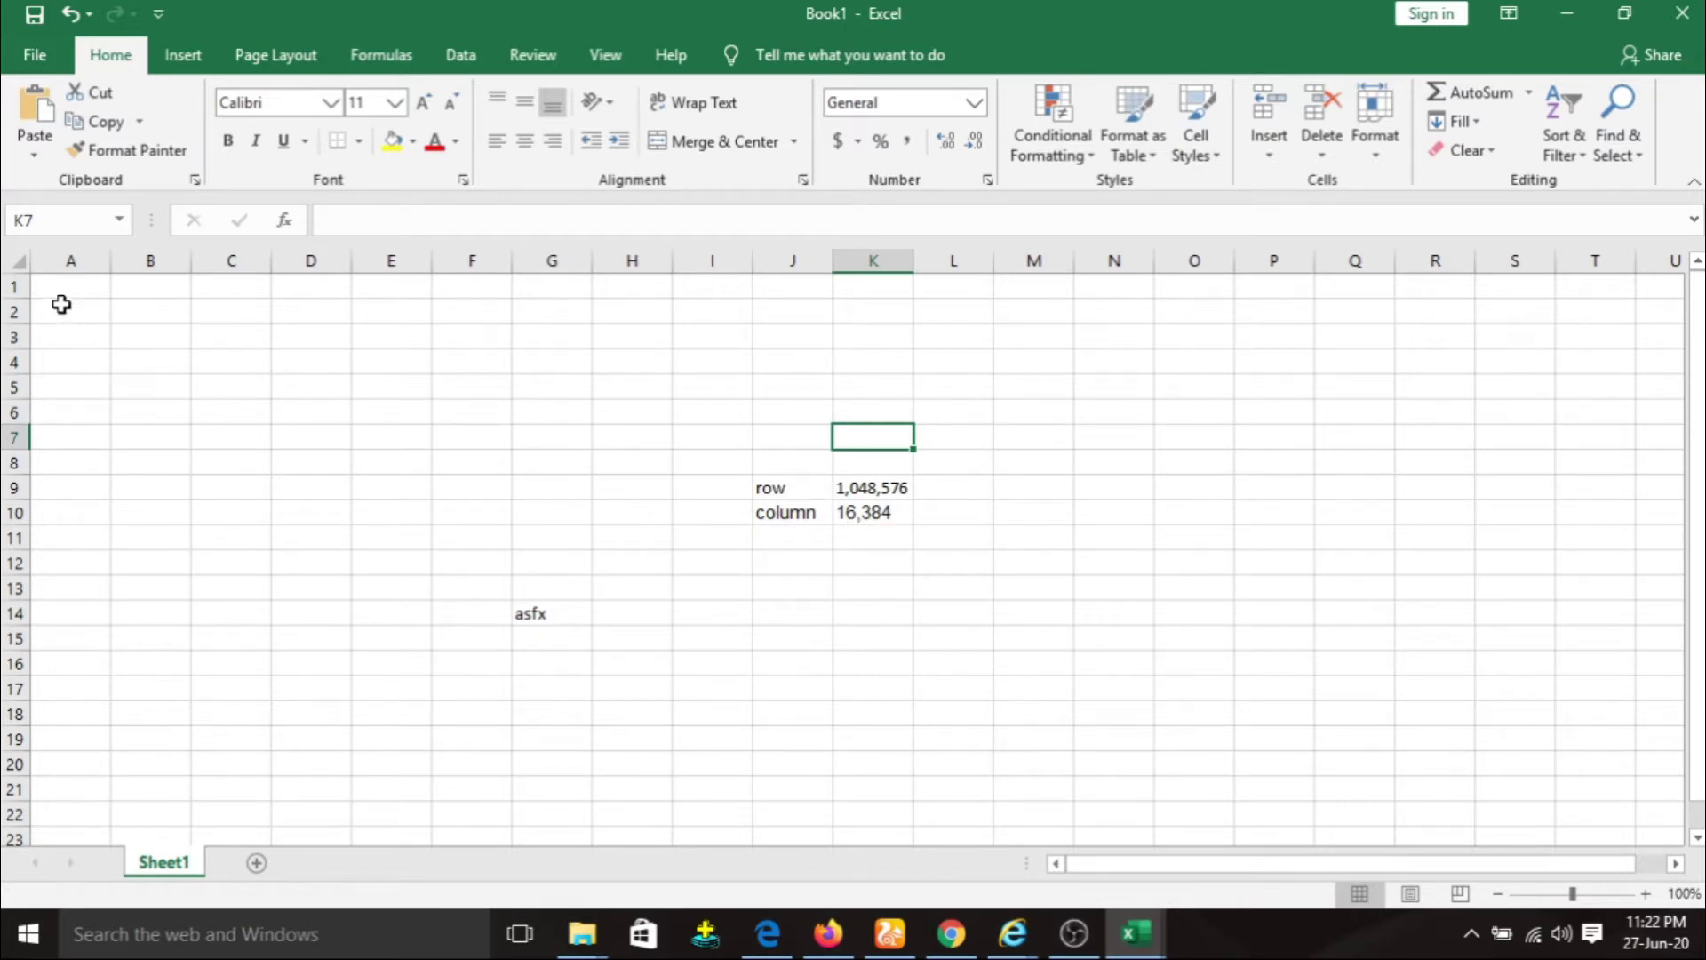
pyautogui.click(15, 290)
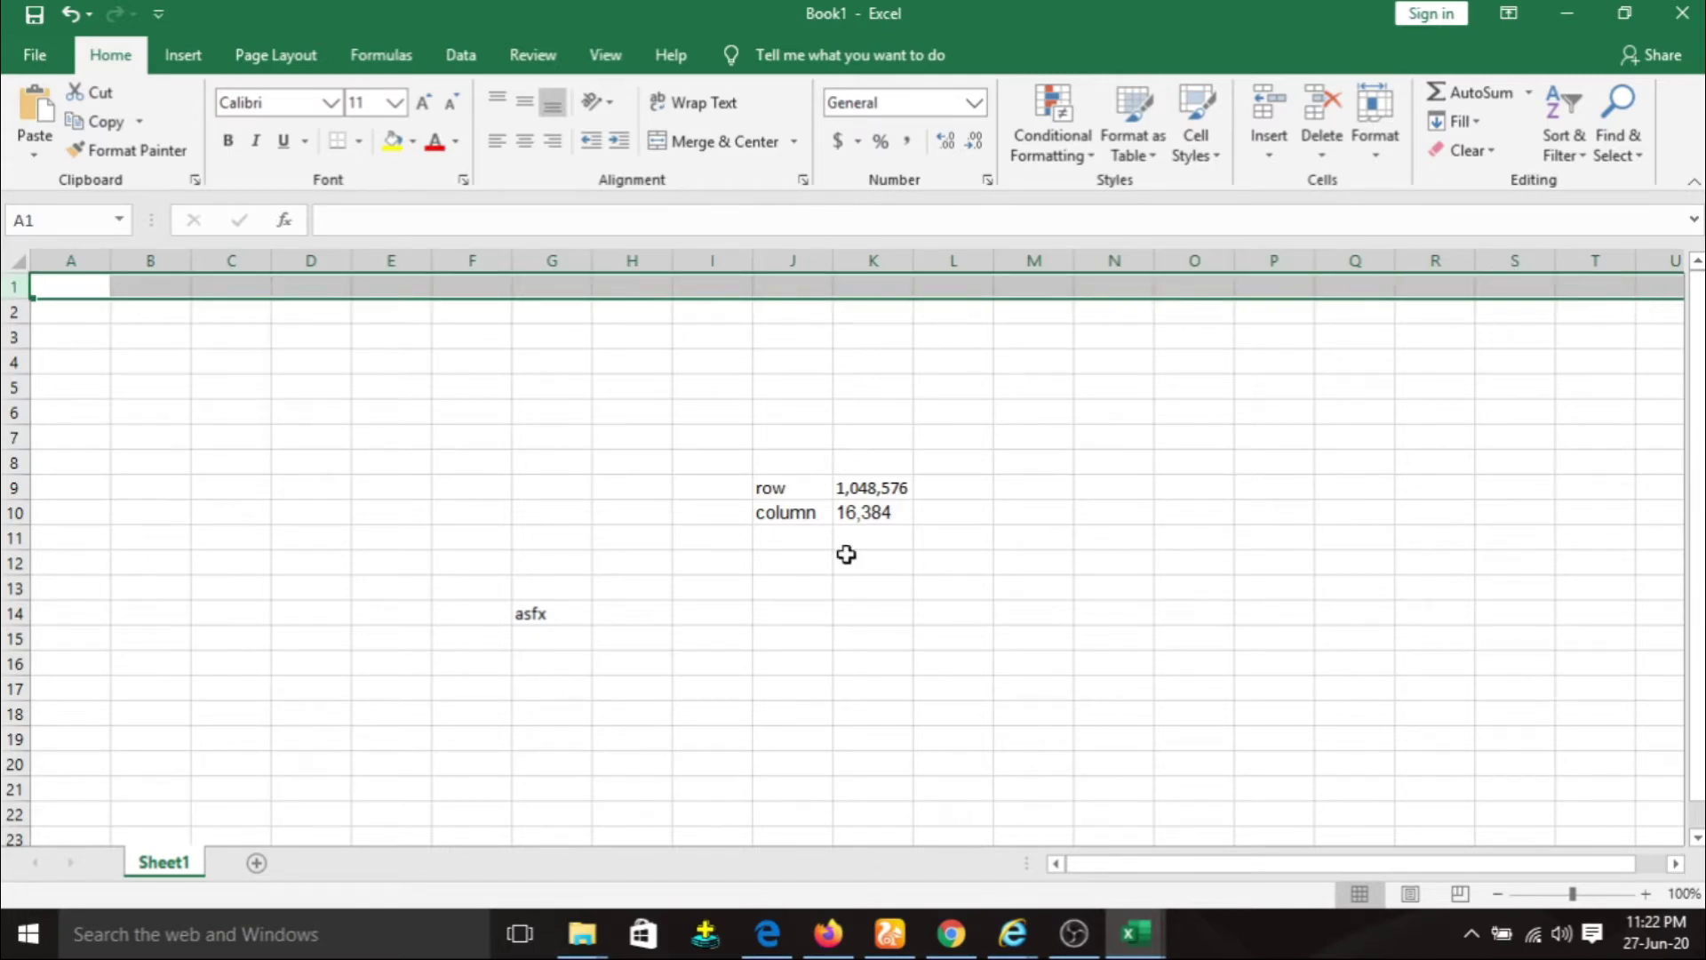
pyautogui.click(78, 259)
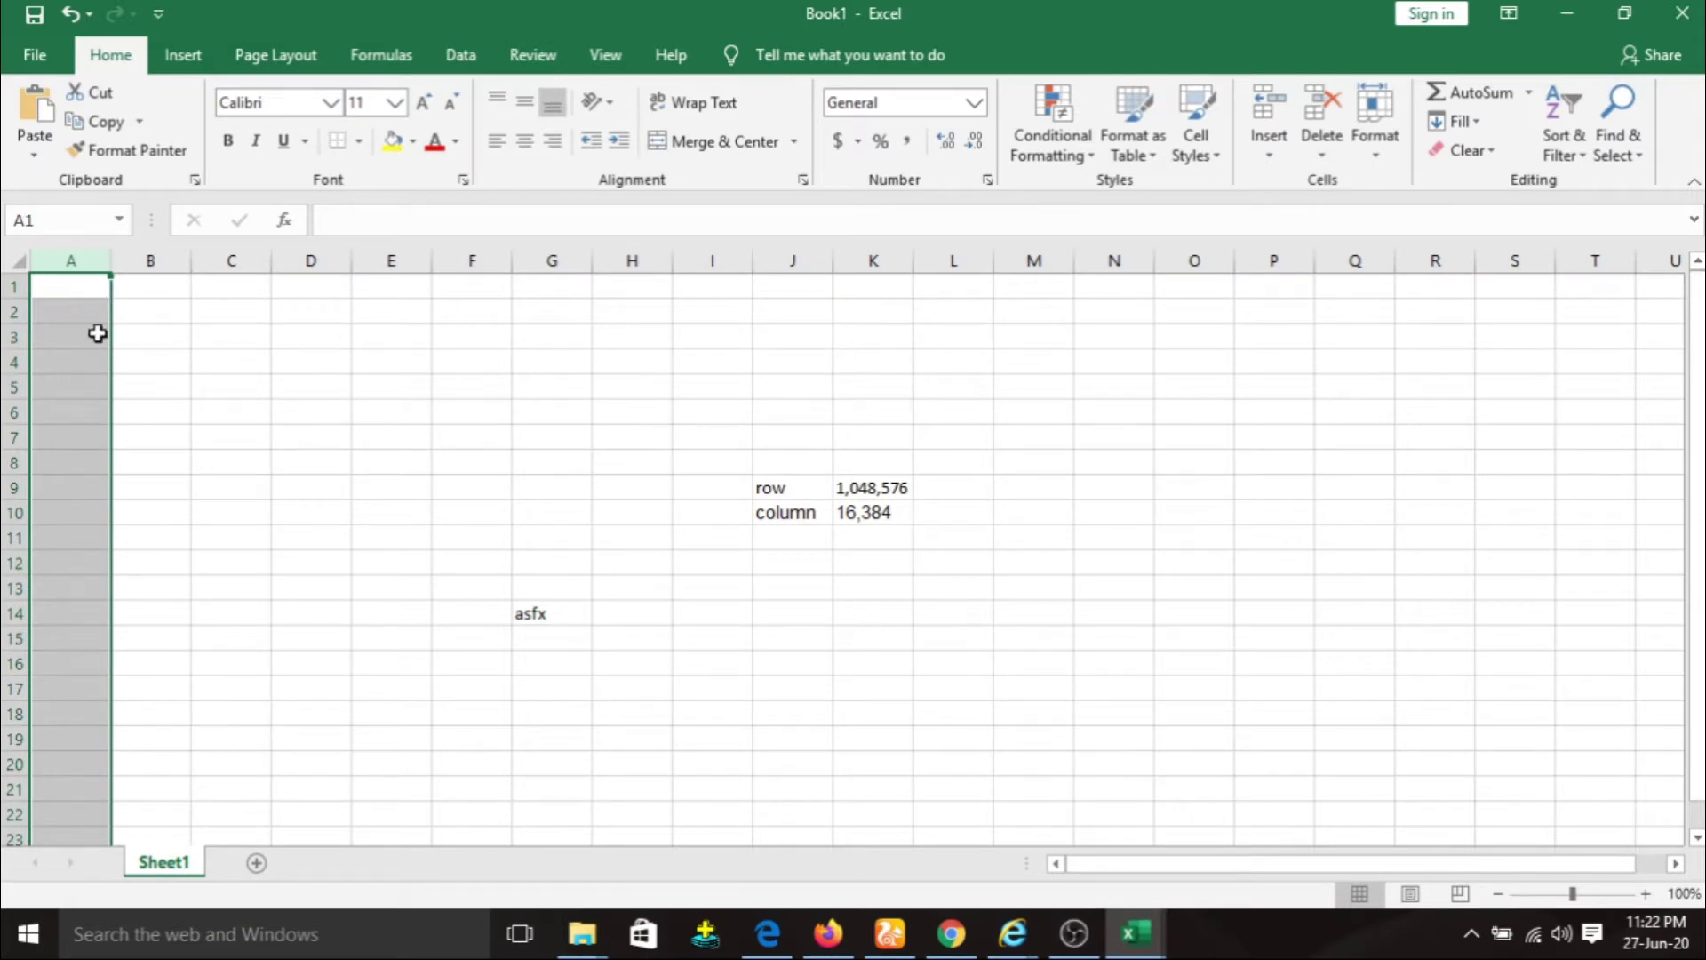
pyautogui.click(321, 410)
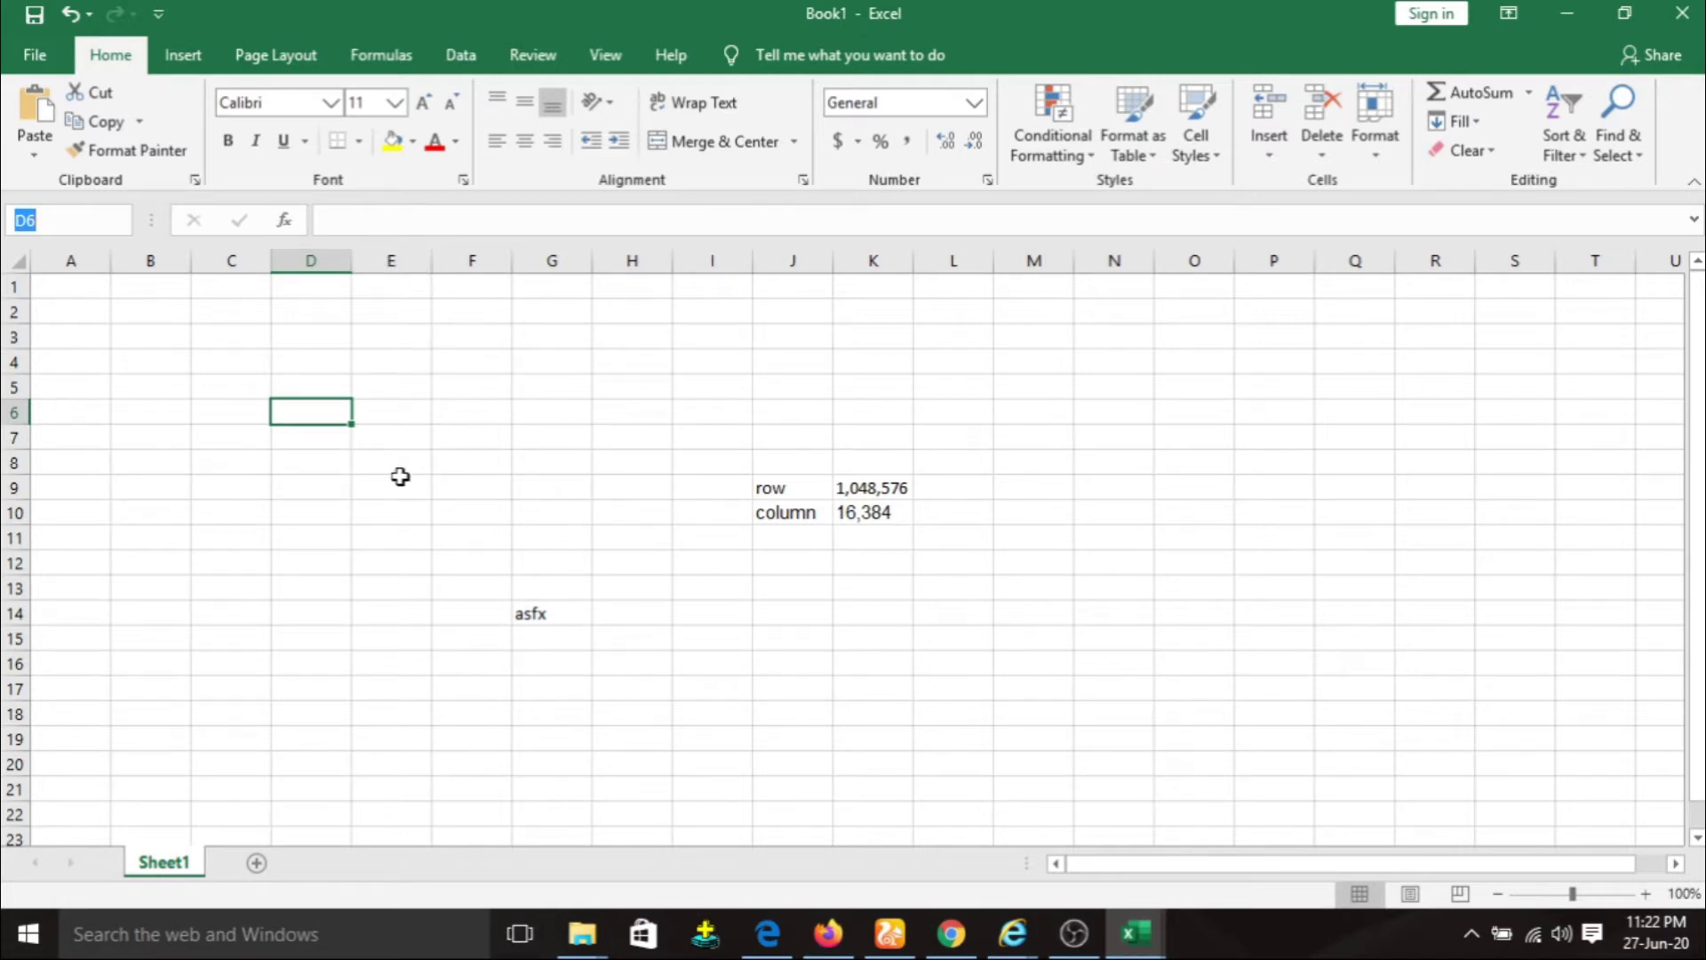
pyautogui.click(398, 485)
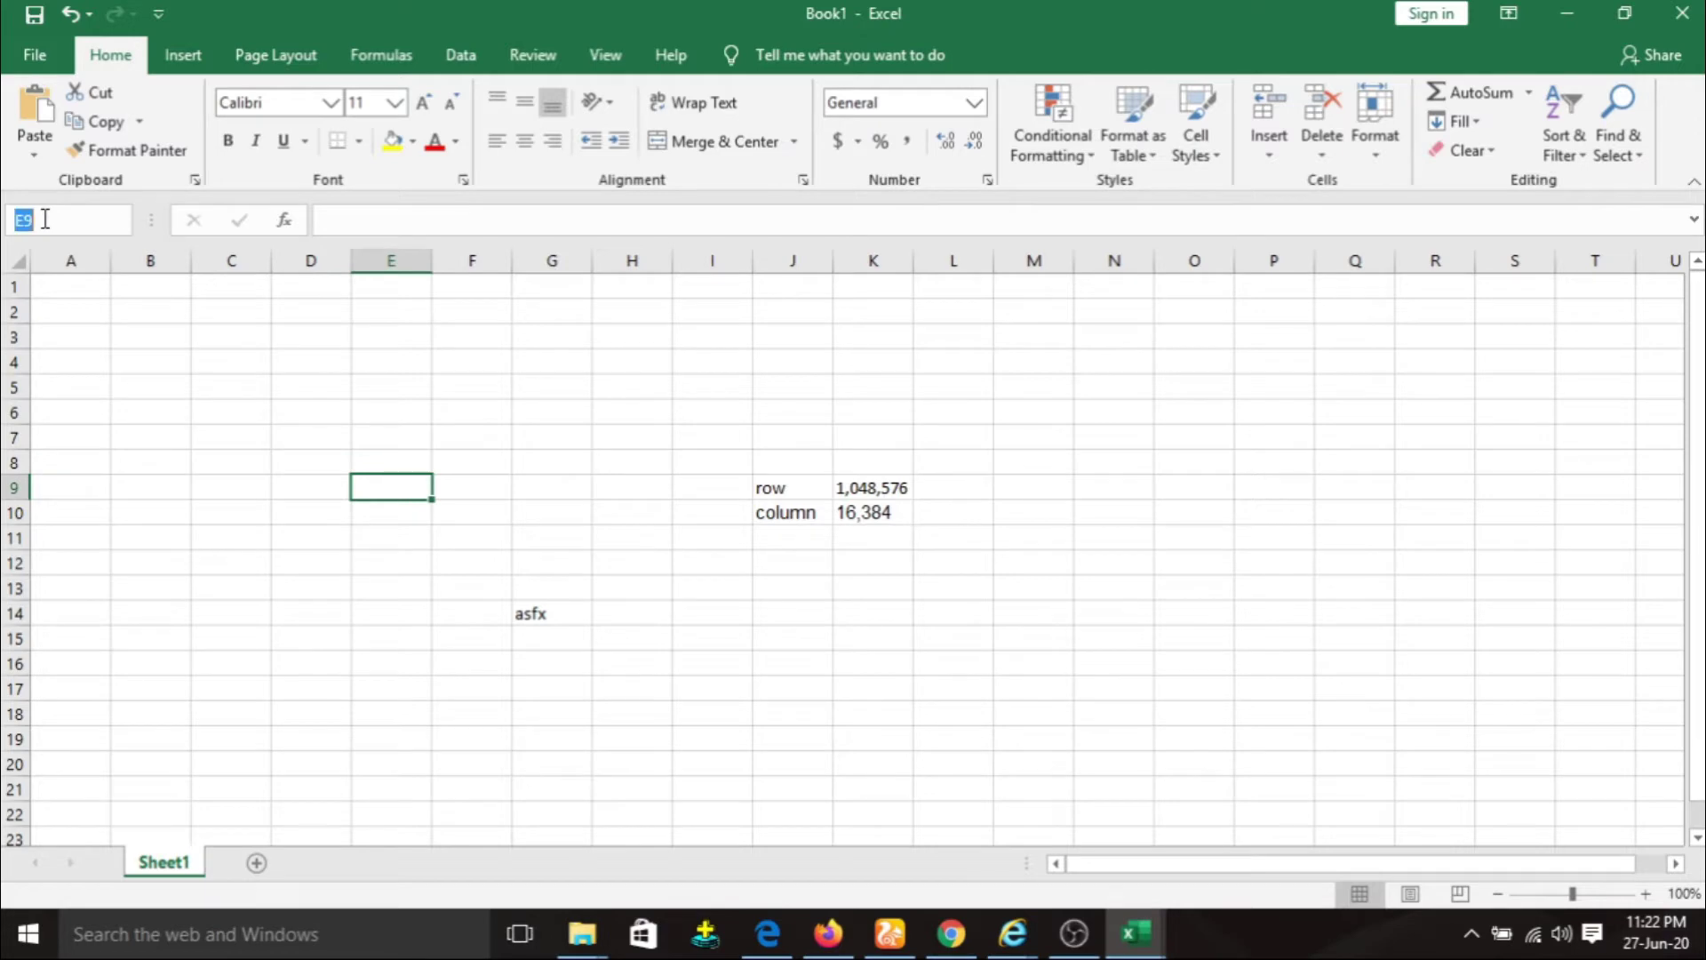
pyautogui.click(656, 512)
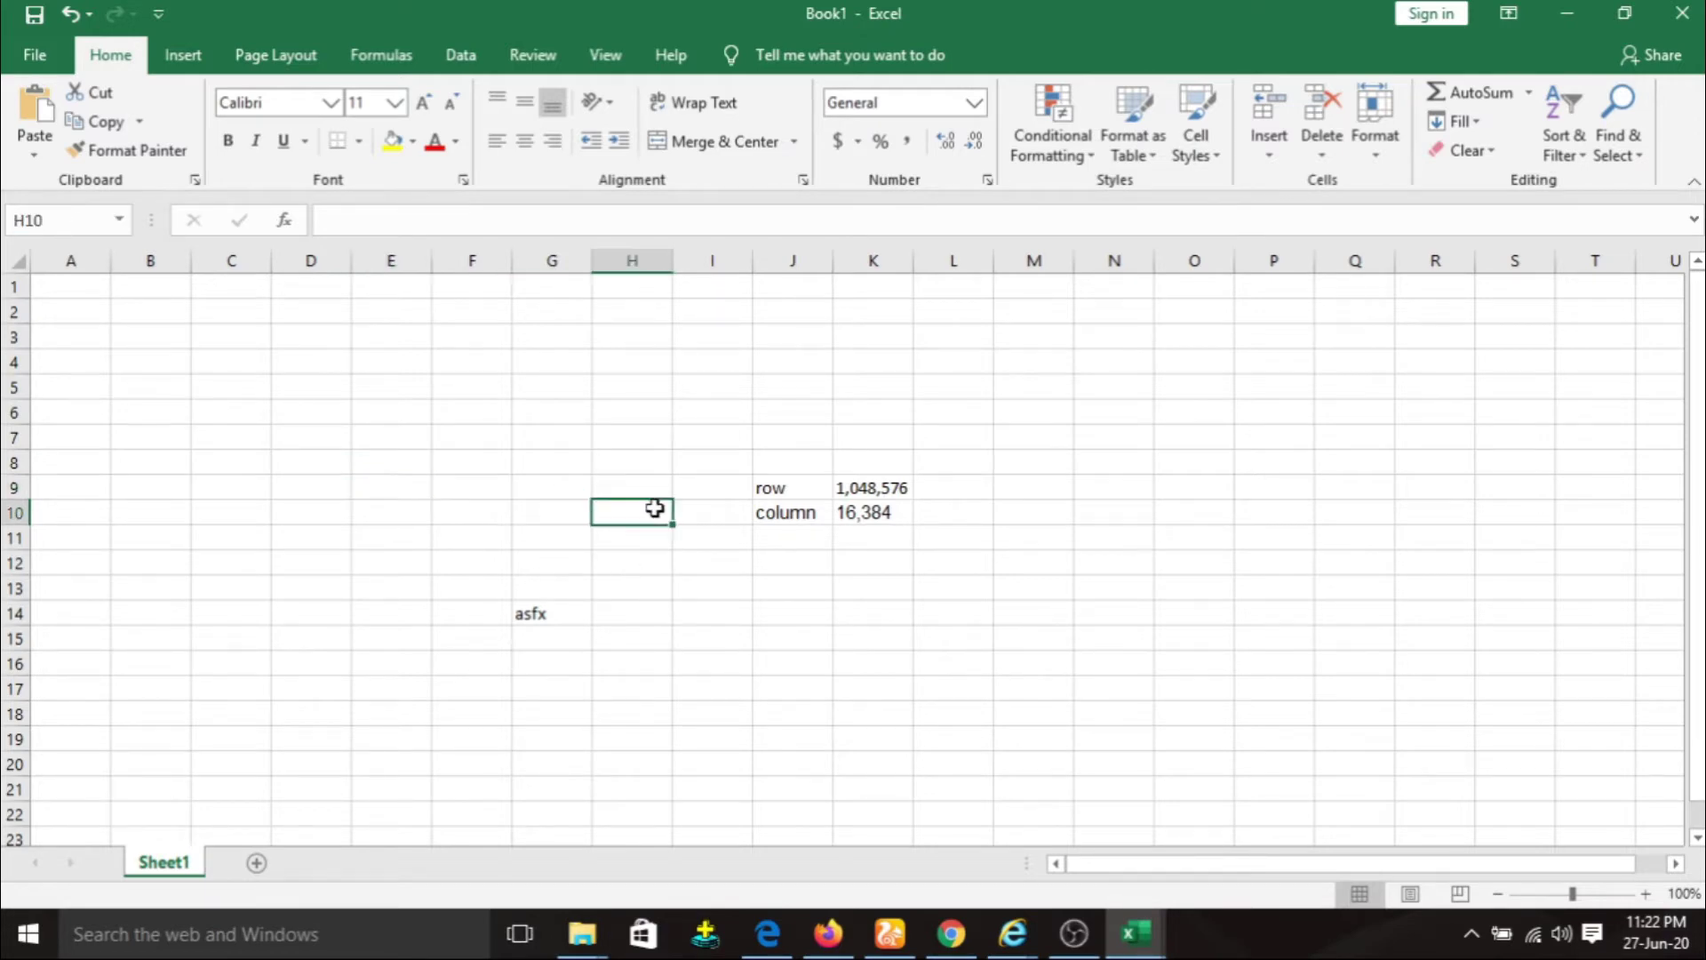
pyautogui.click(538, 611)
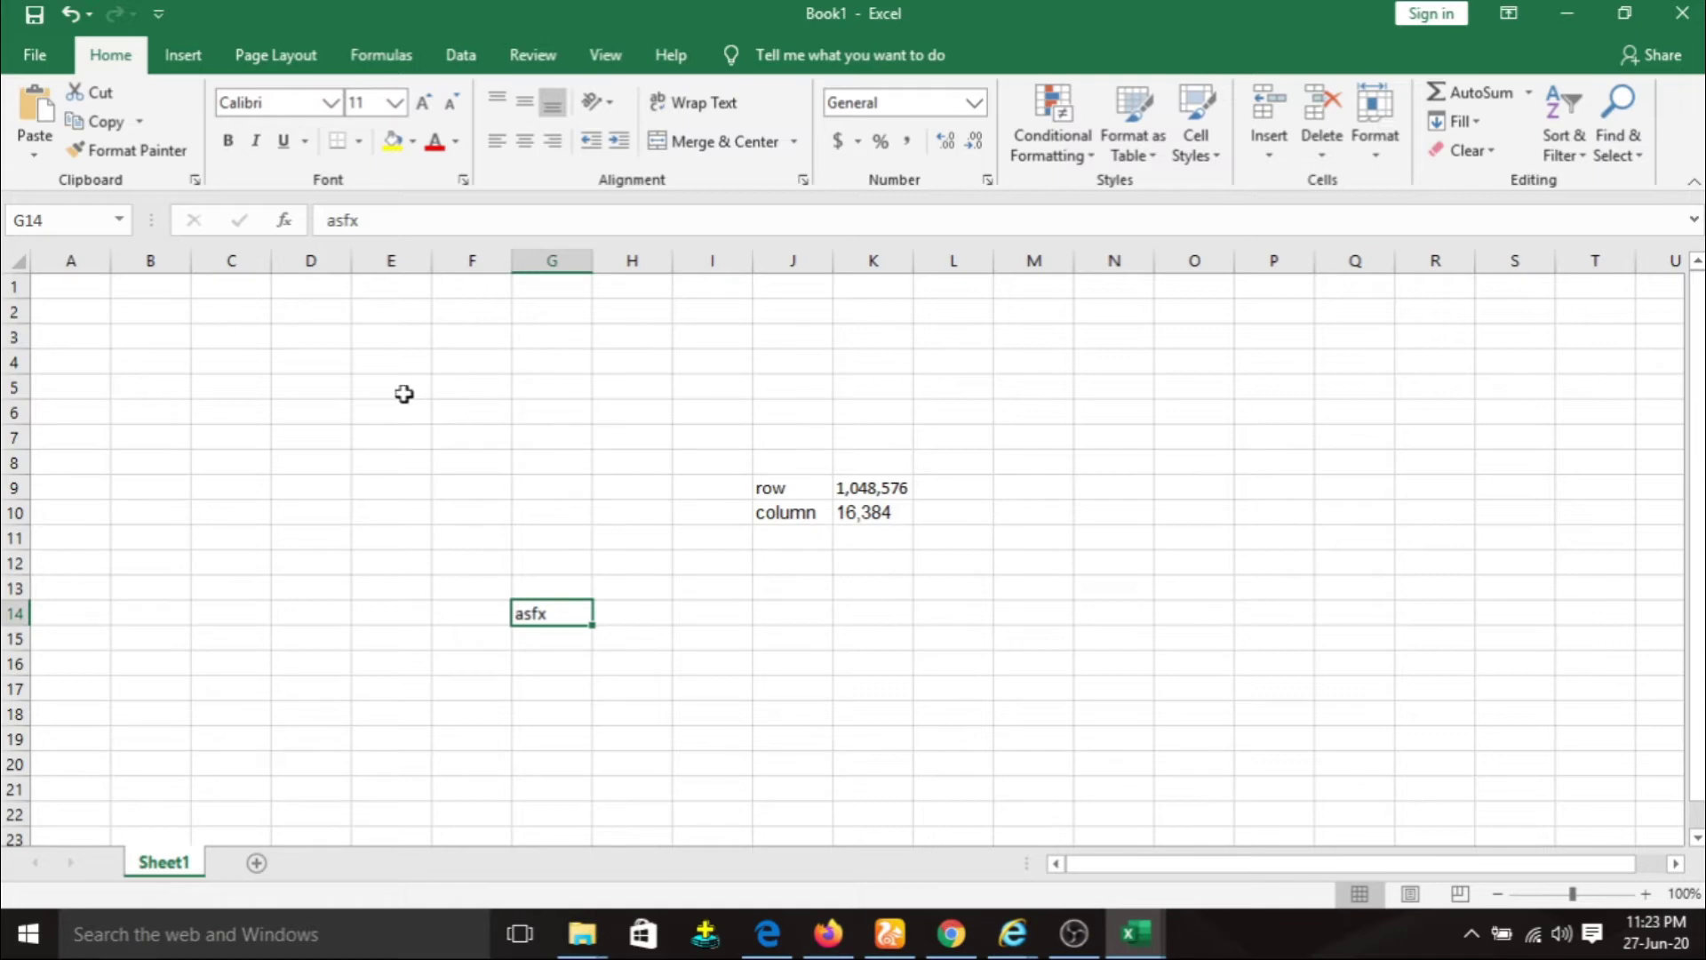
pyautogui.click(36, 55)
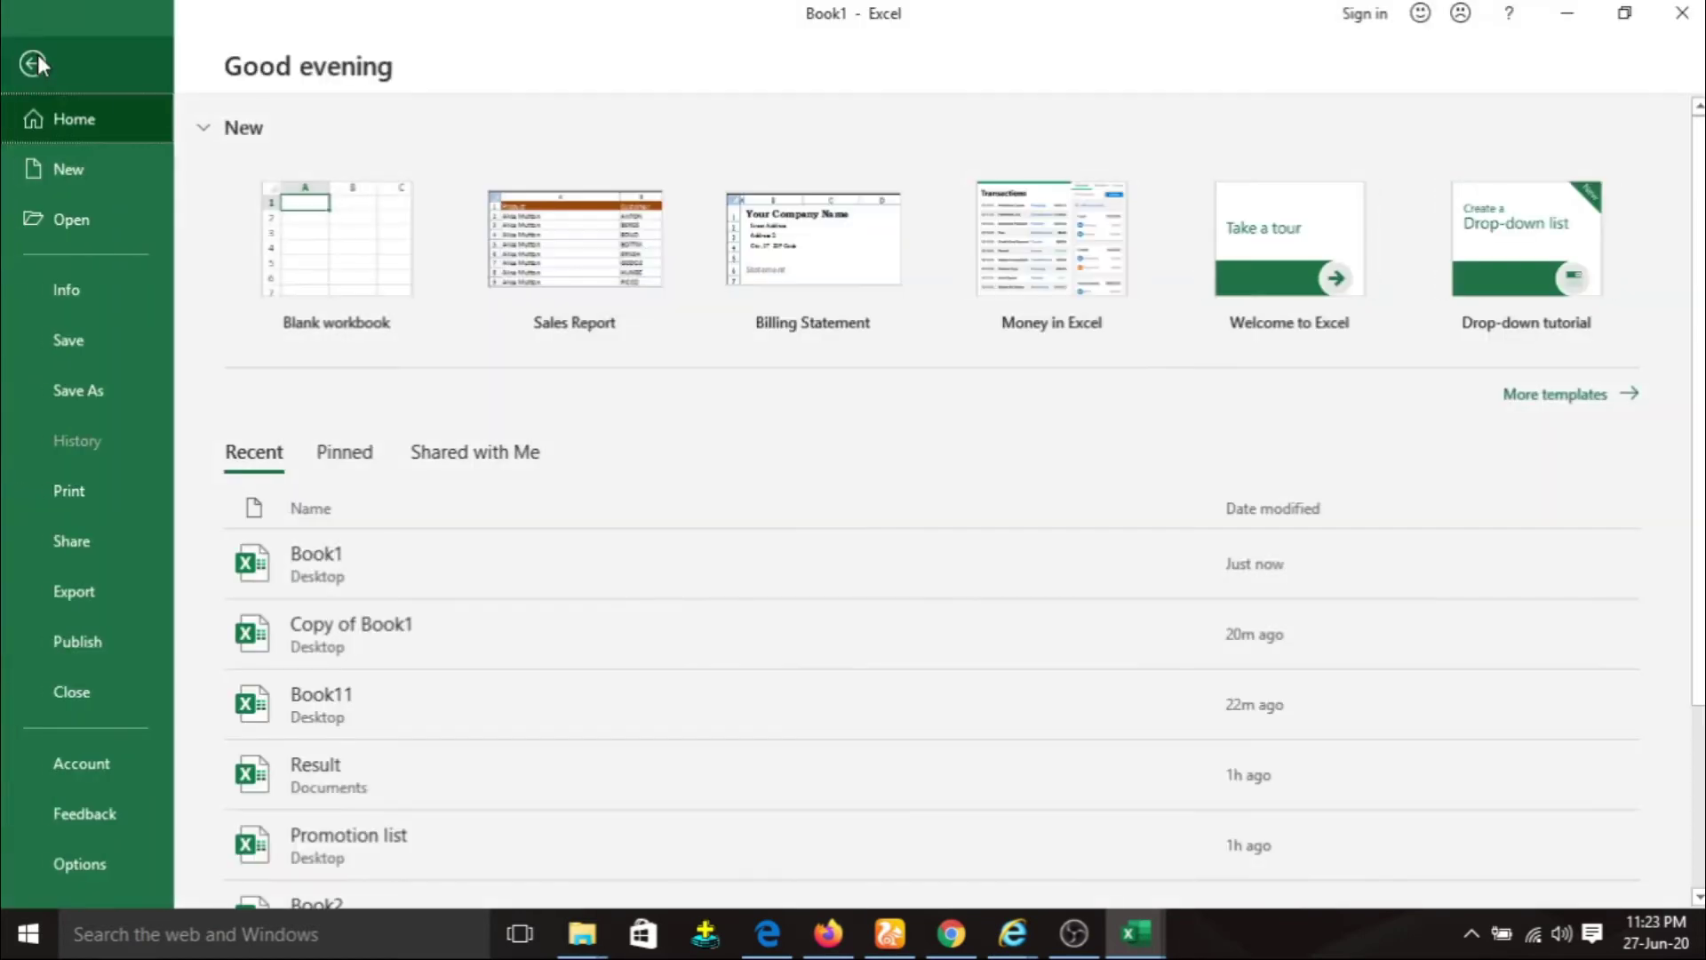
# Save the workbook, then save a copy on the Desktop named Book11.
pyautogui.click(92, 340)
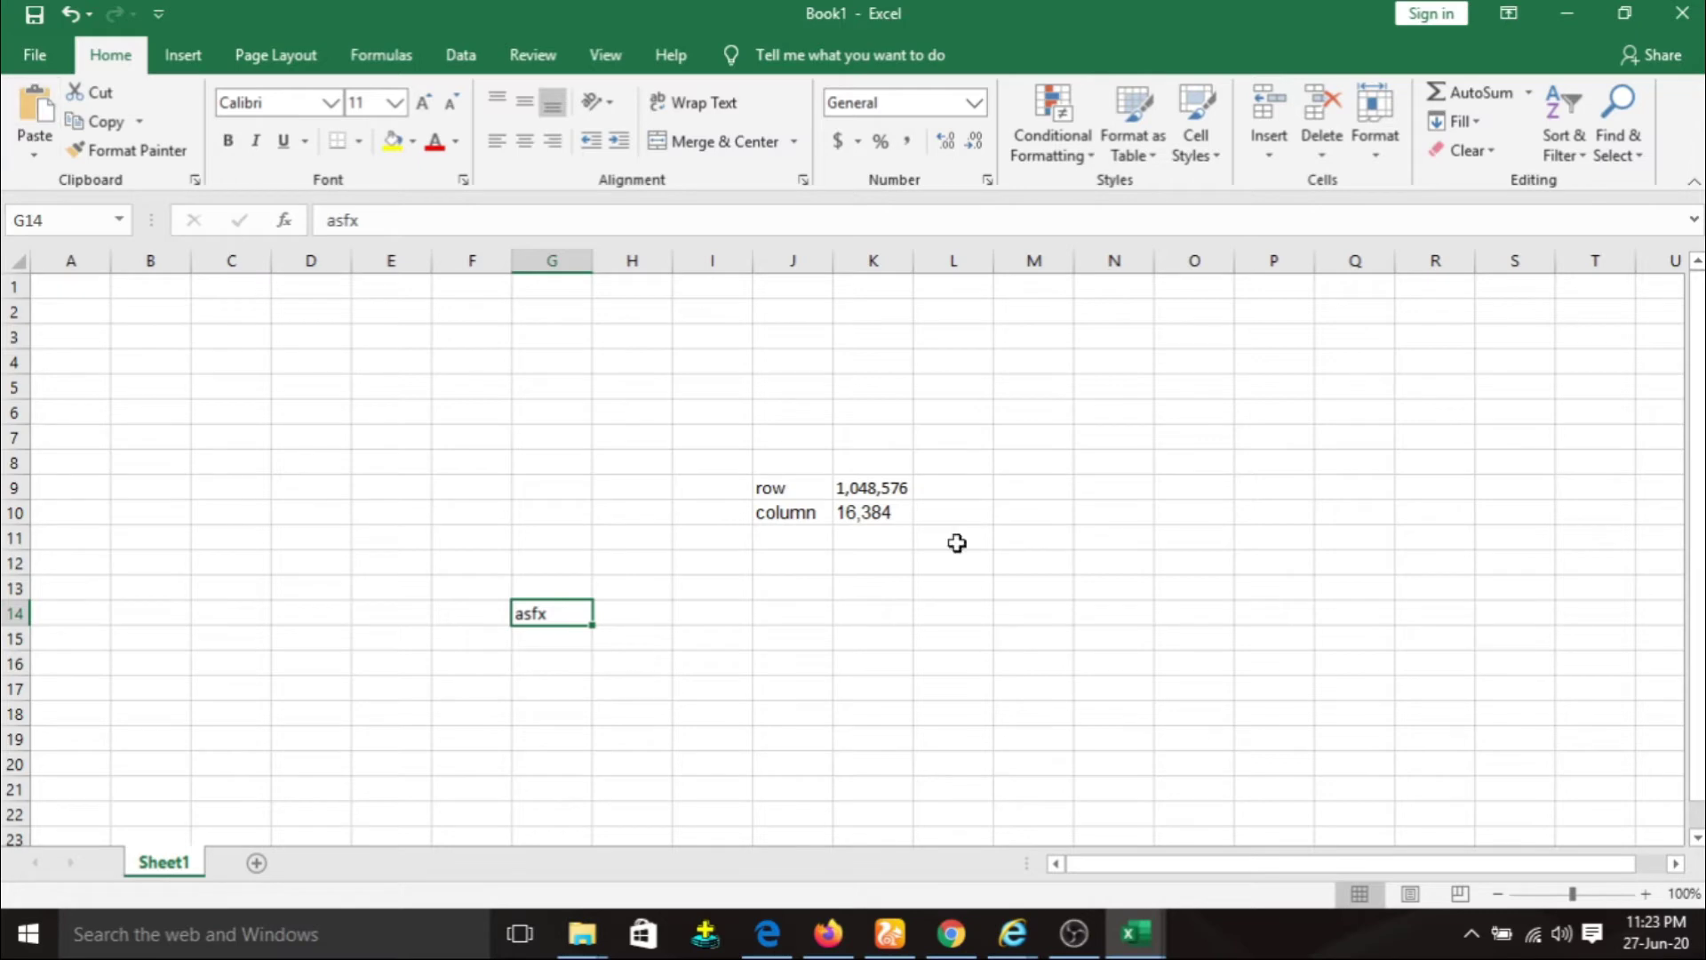
pyautogui.click(34, 58)
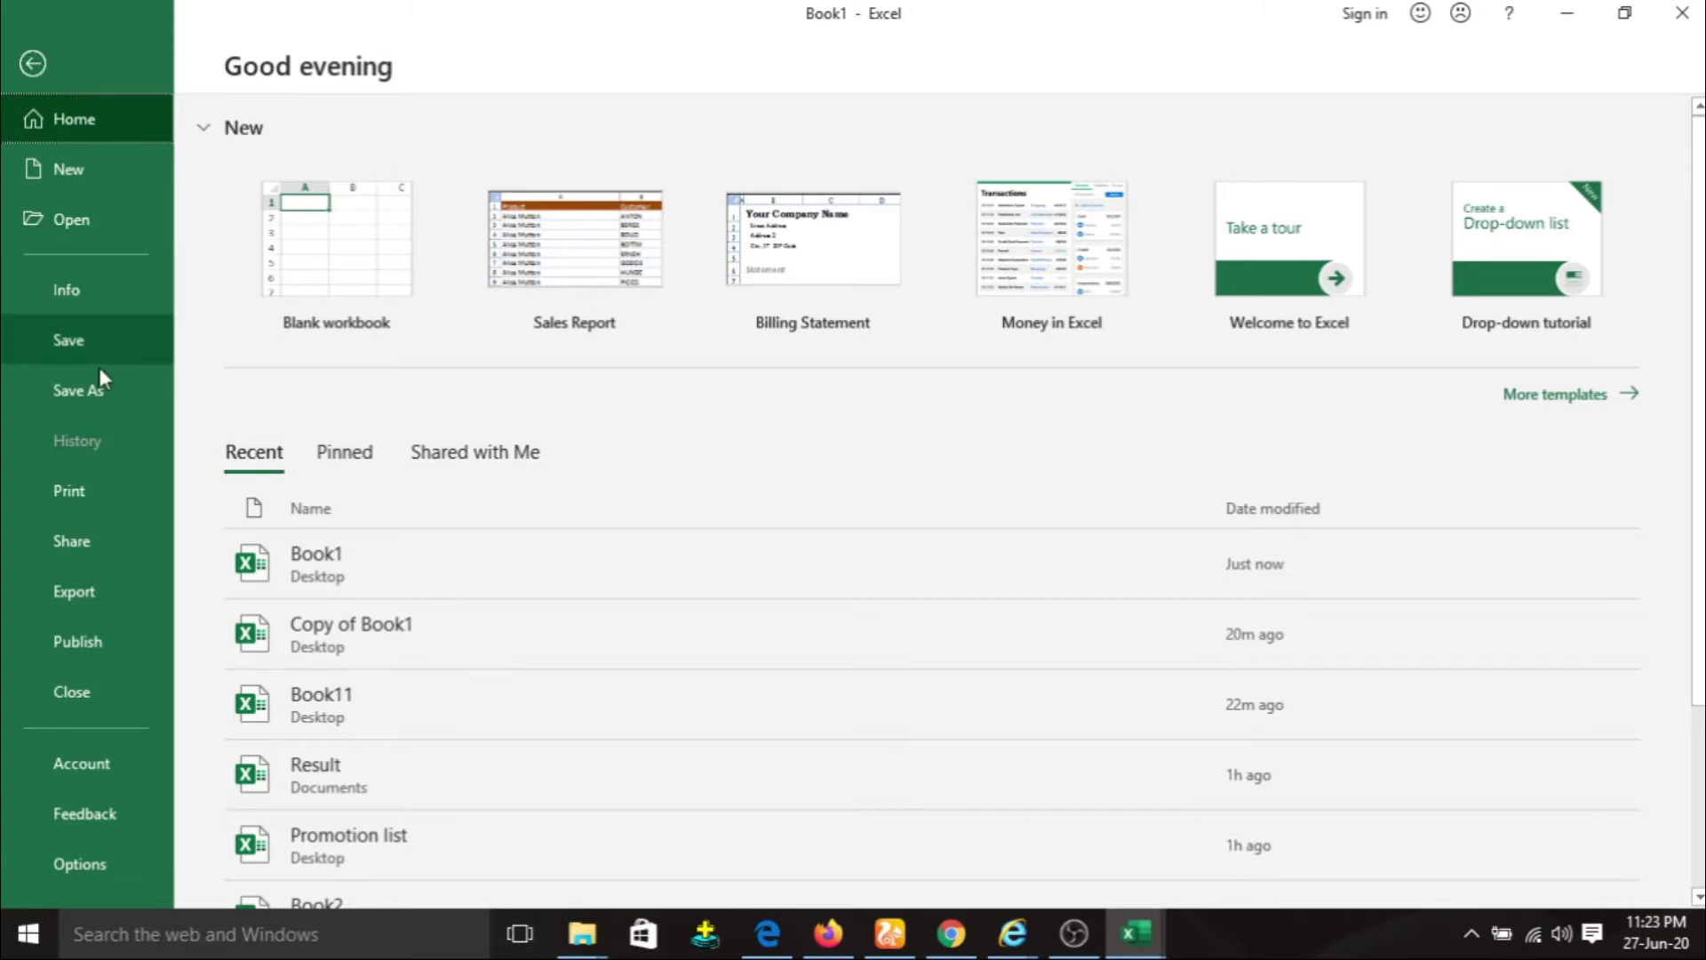
pyautogui.click(96, 391)
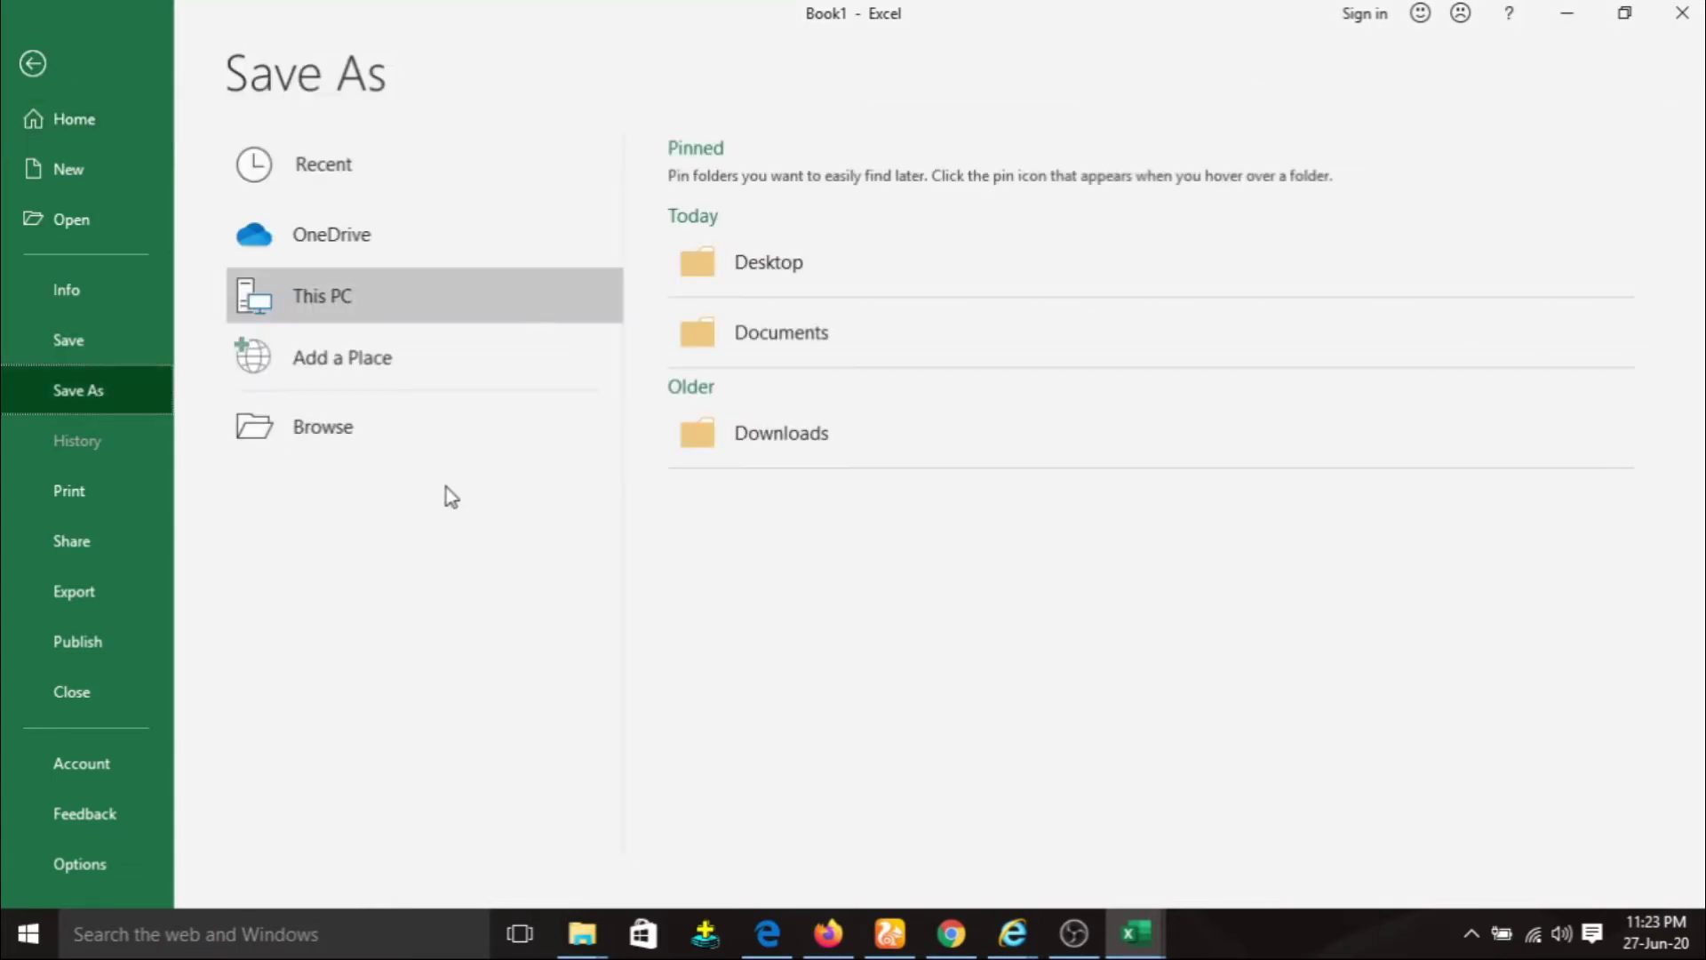
pyautogui.click(781, 257)
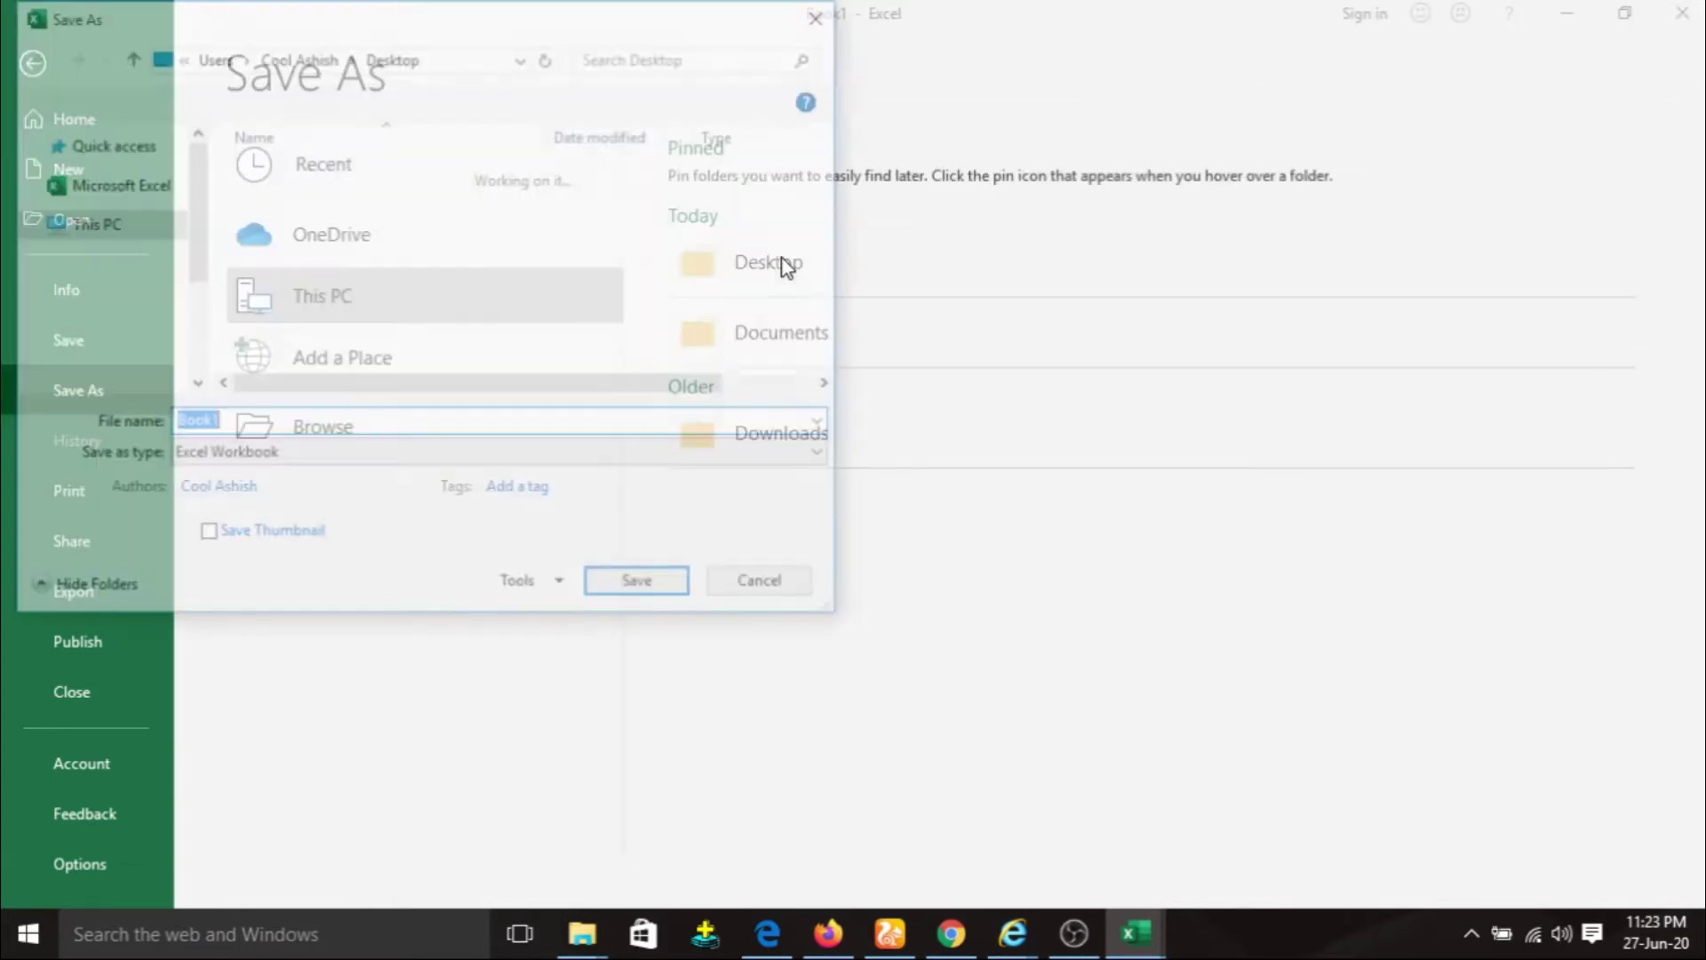
pyautogui.click(304, 426)
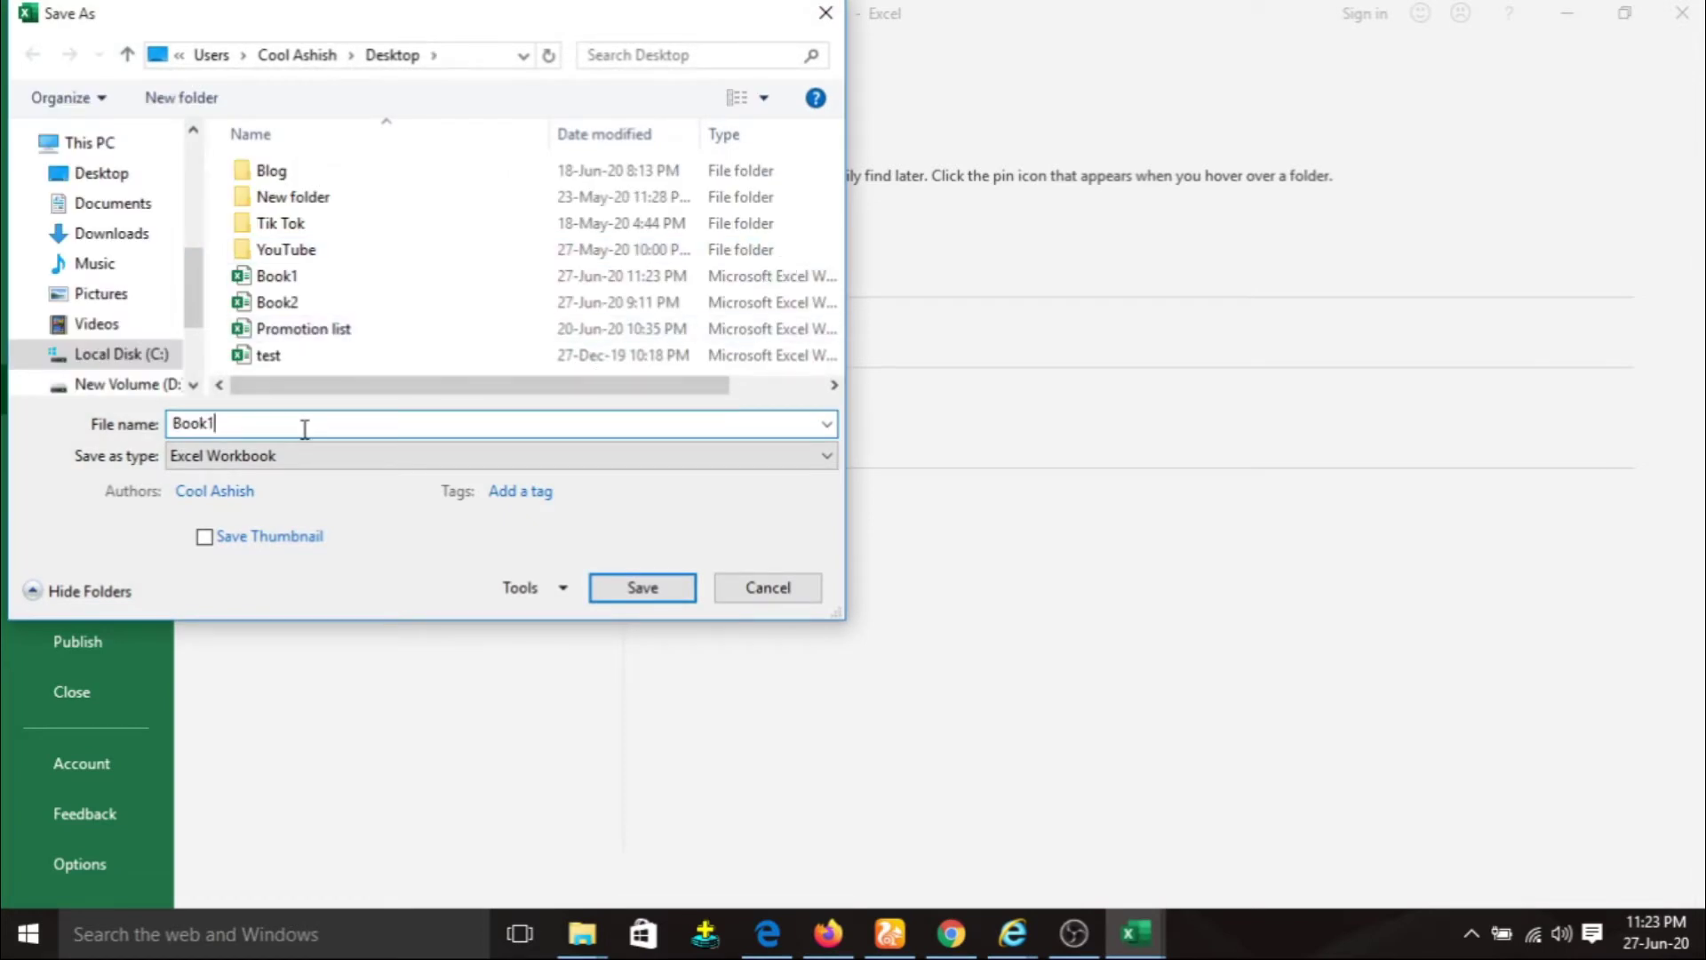
pyautogui.press('BackSpace')
pyautogui.write('2')
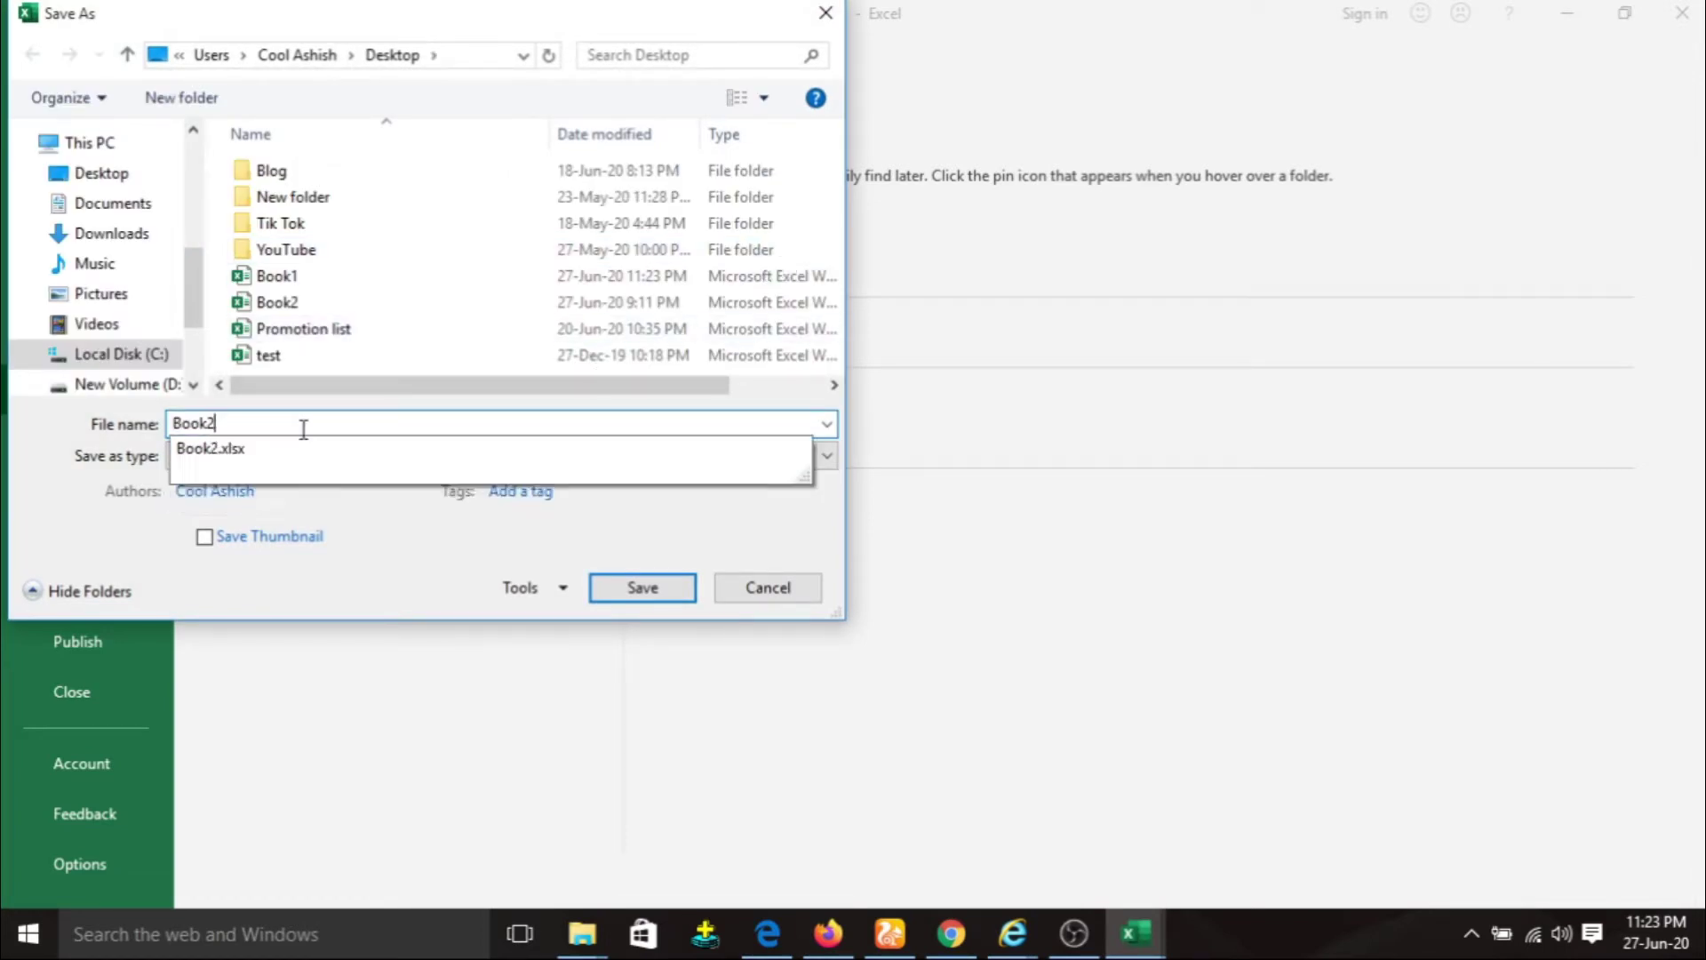
pyautogui.press('BackSpace')
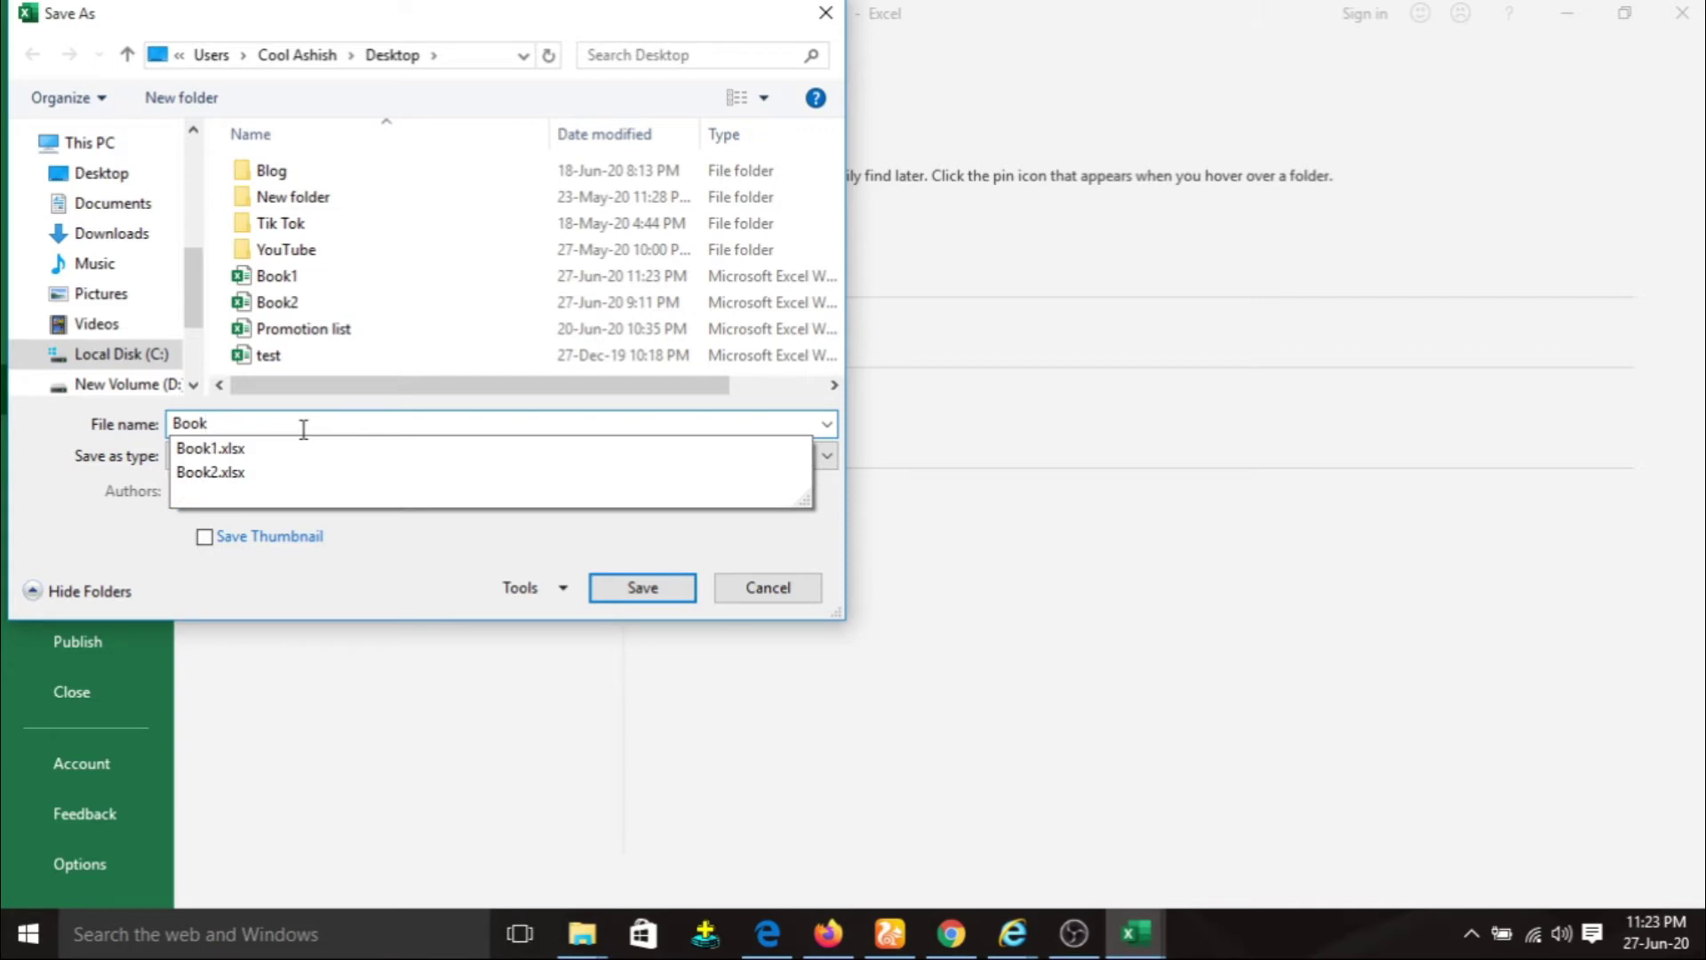
pyautogui.write('11')
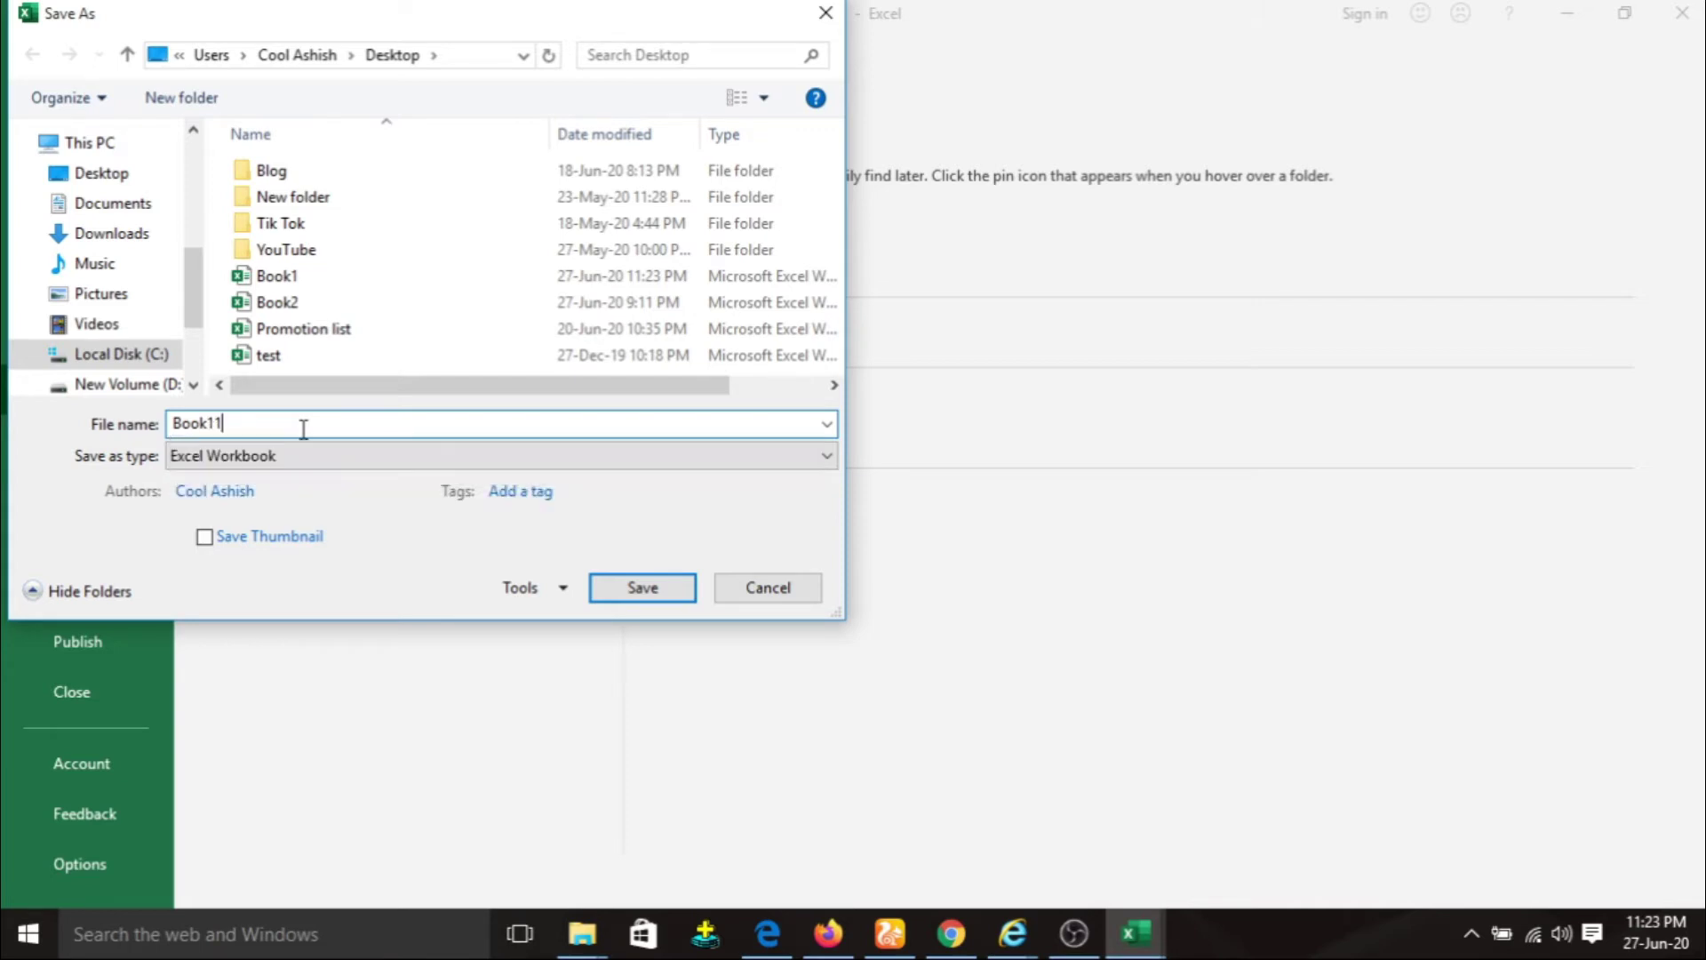
pyautogui.press('Return')
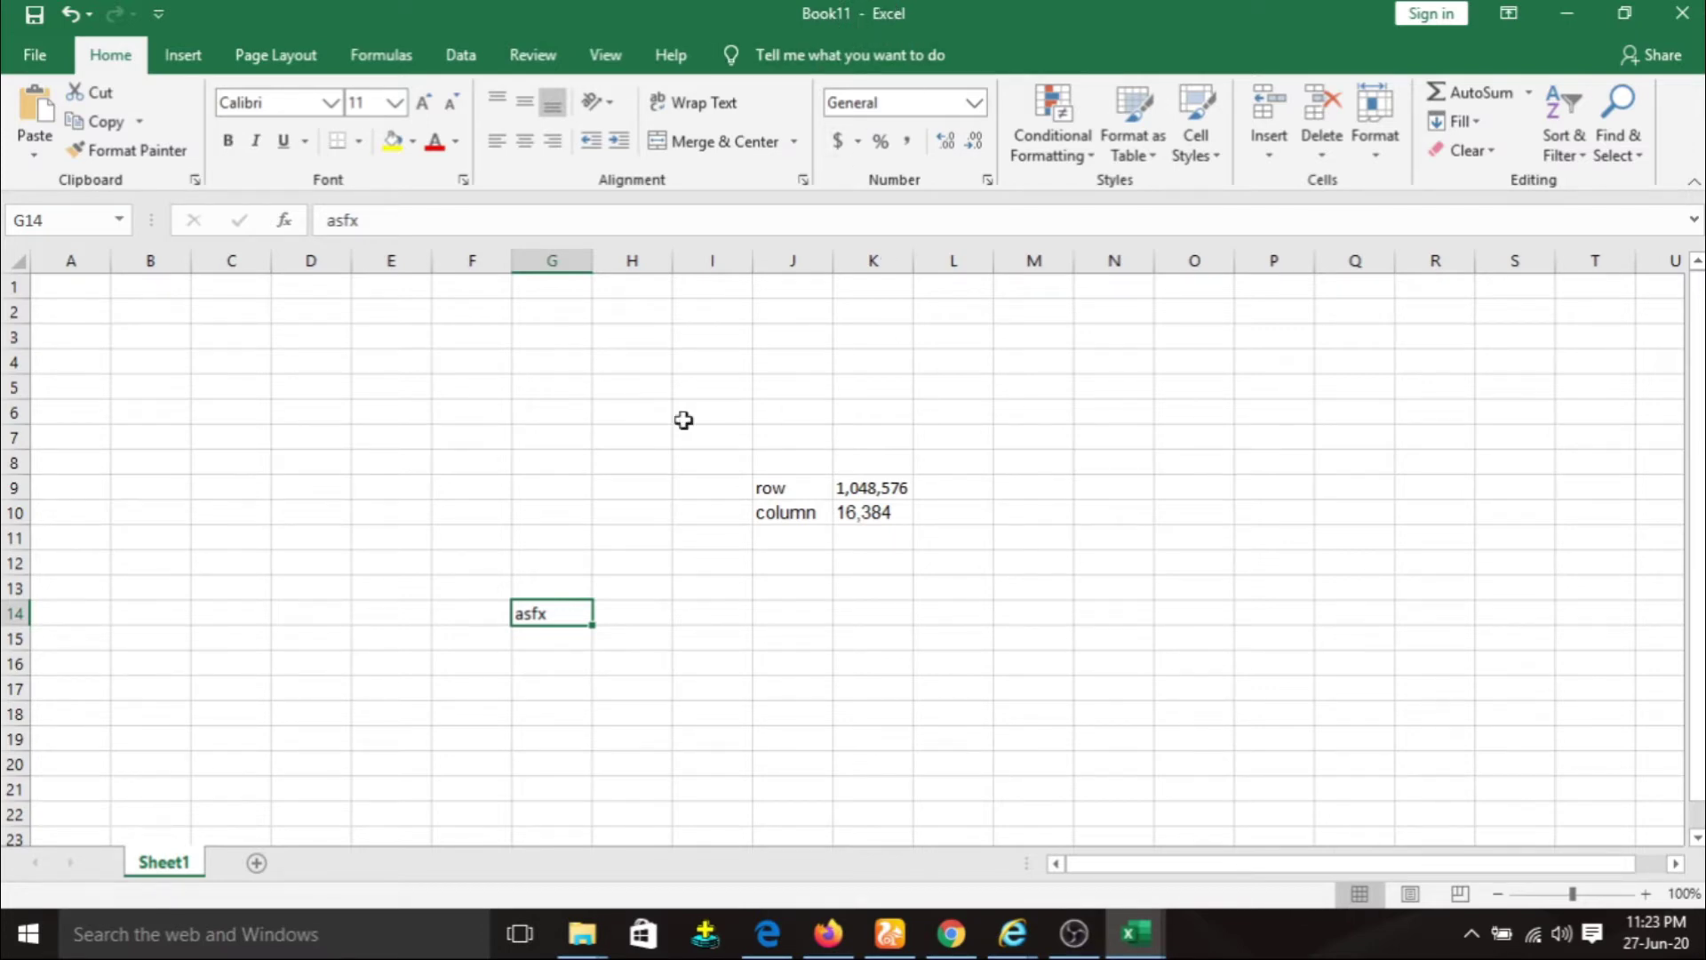
# Close the empty Book1 window without saving.
pyautogui.moveTo(1136, 933)
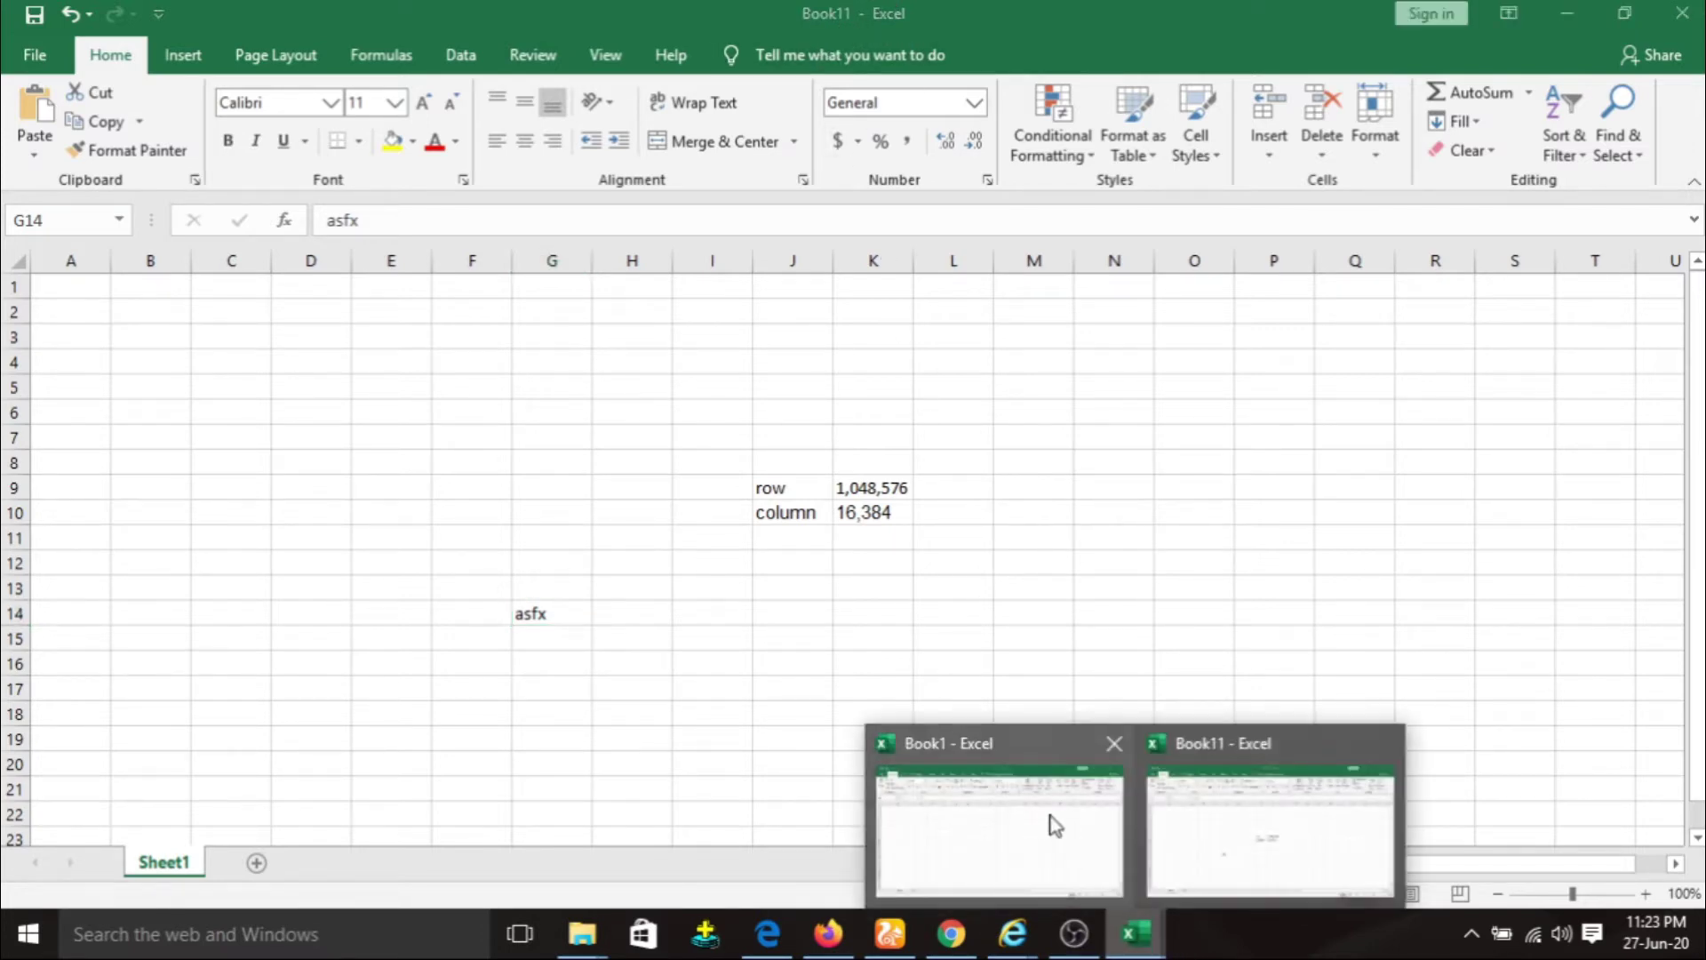
pyautogui.click(1005, 804)
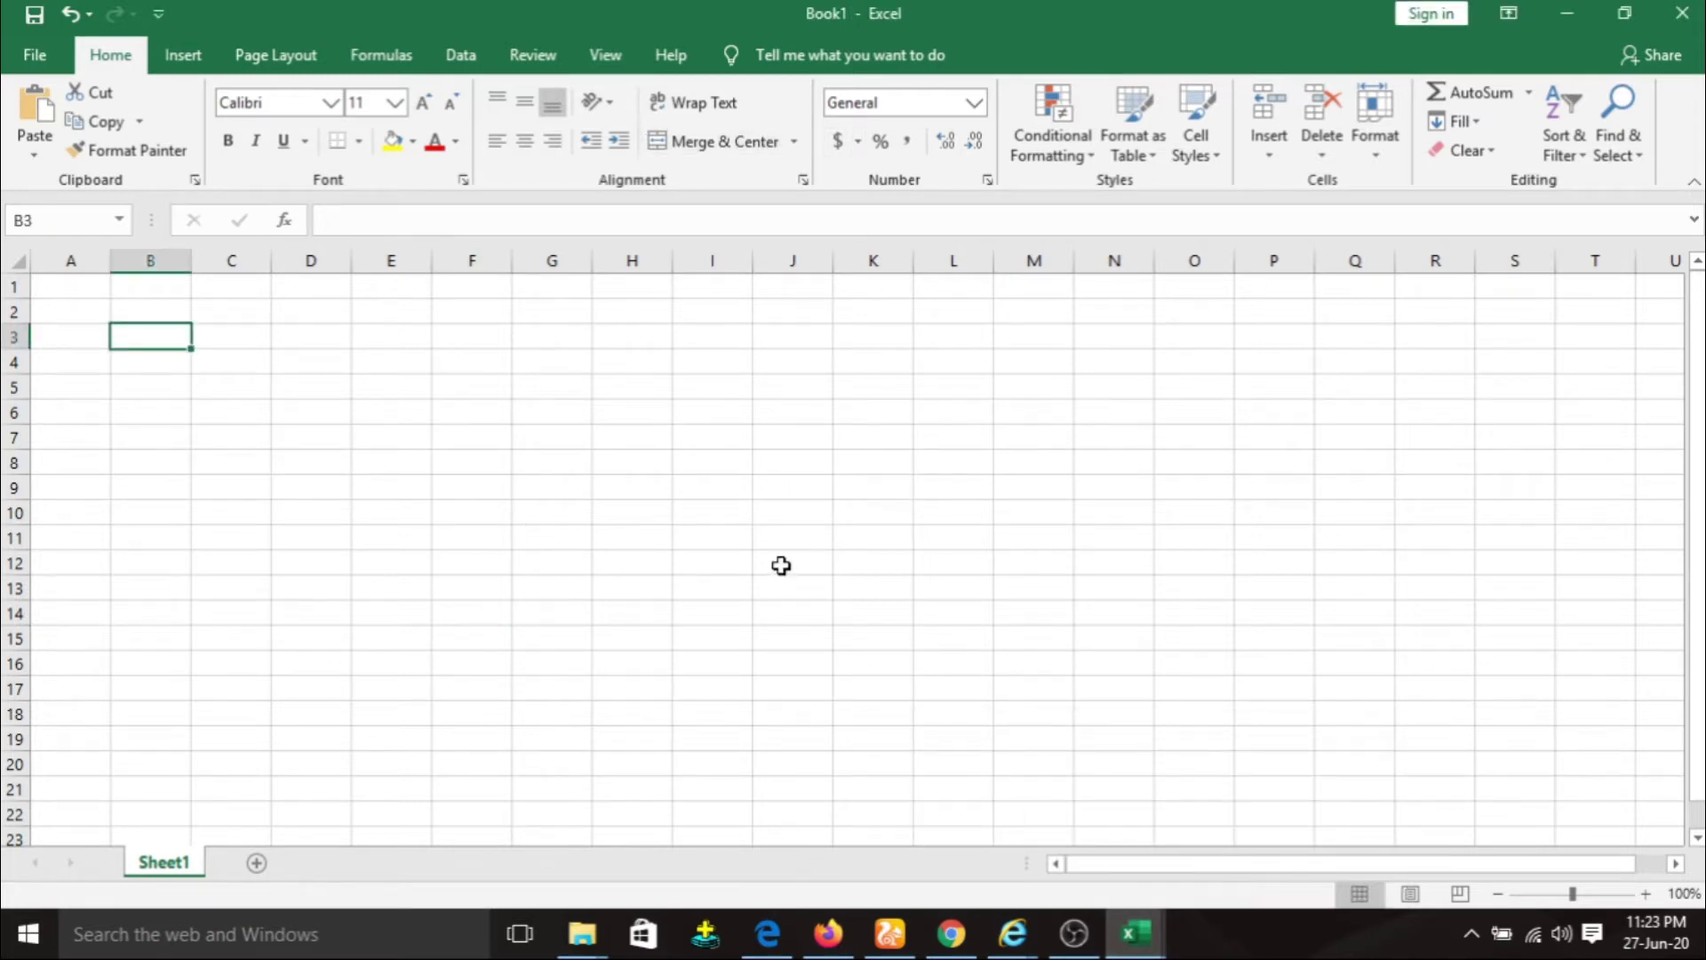
pyautogui.click(1689, 12)
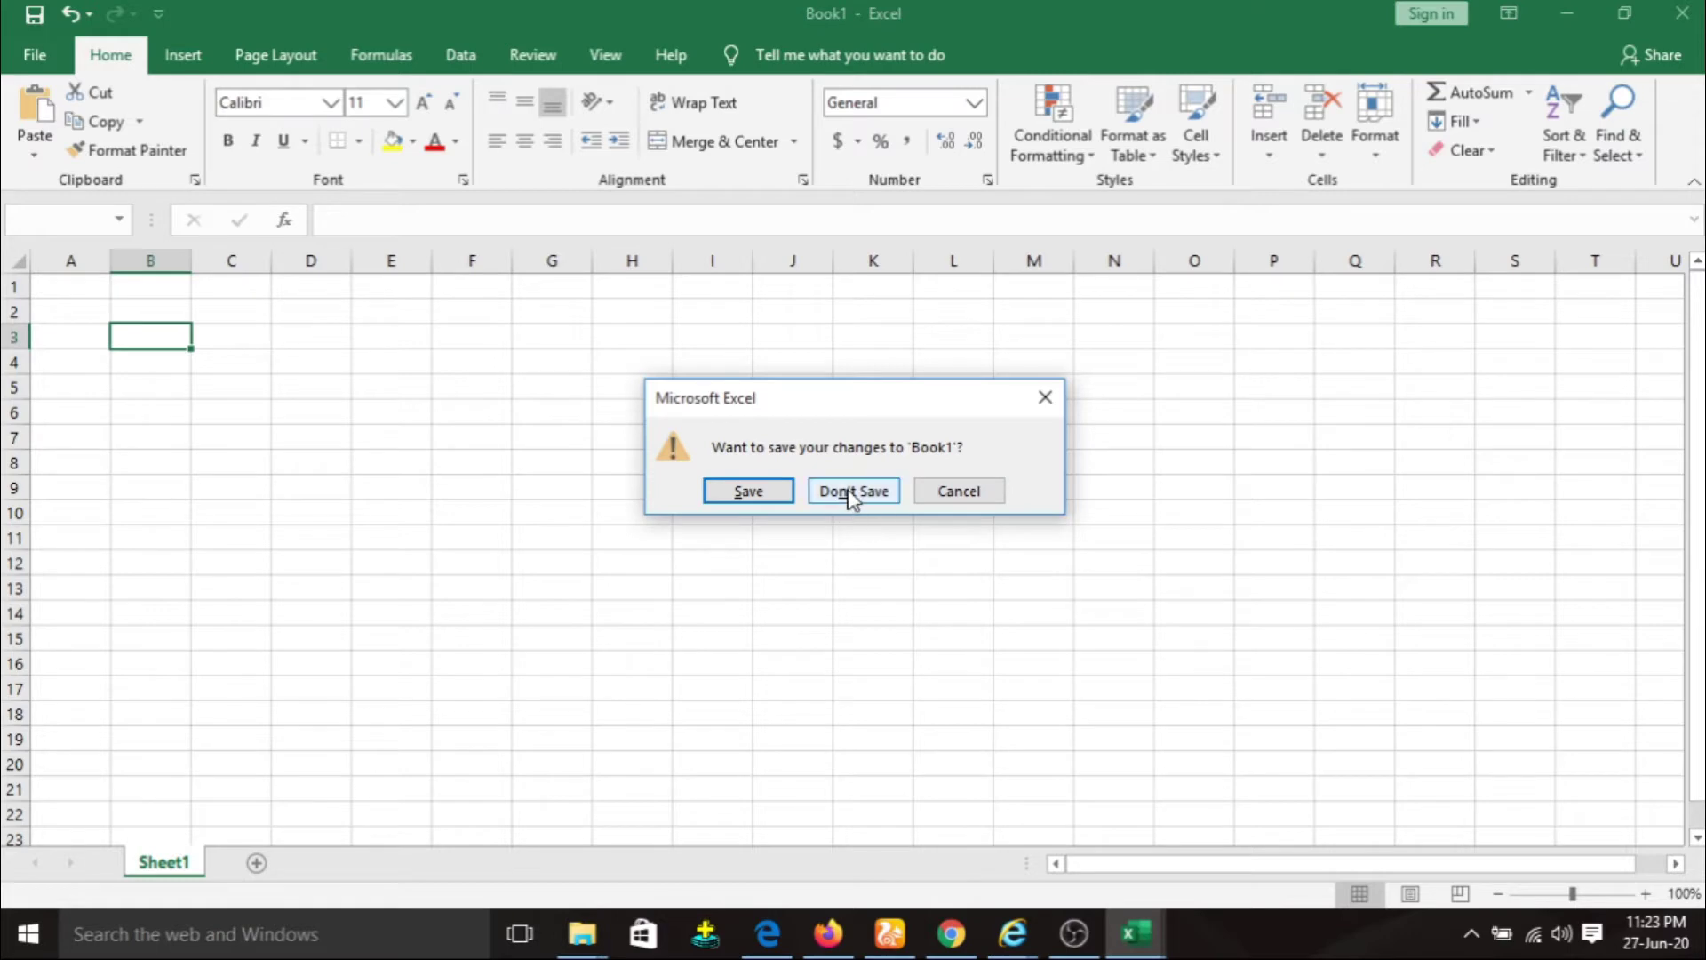
pyautogui.click(851, 494)
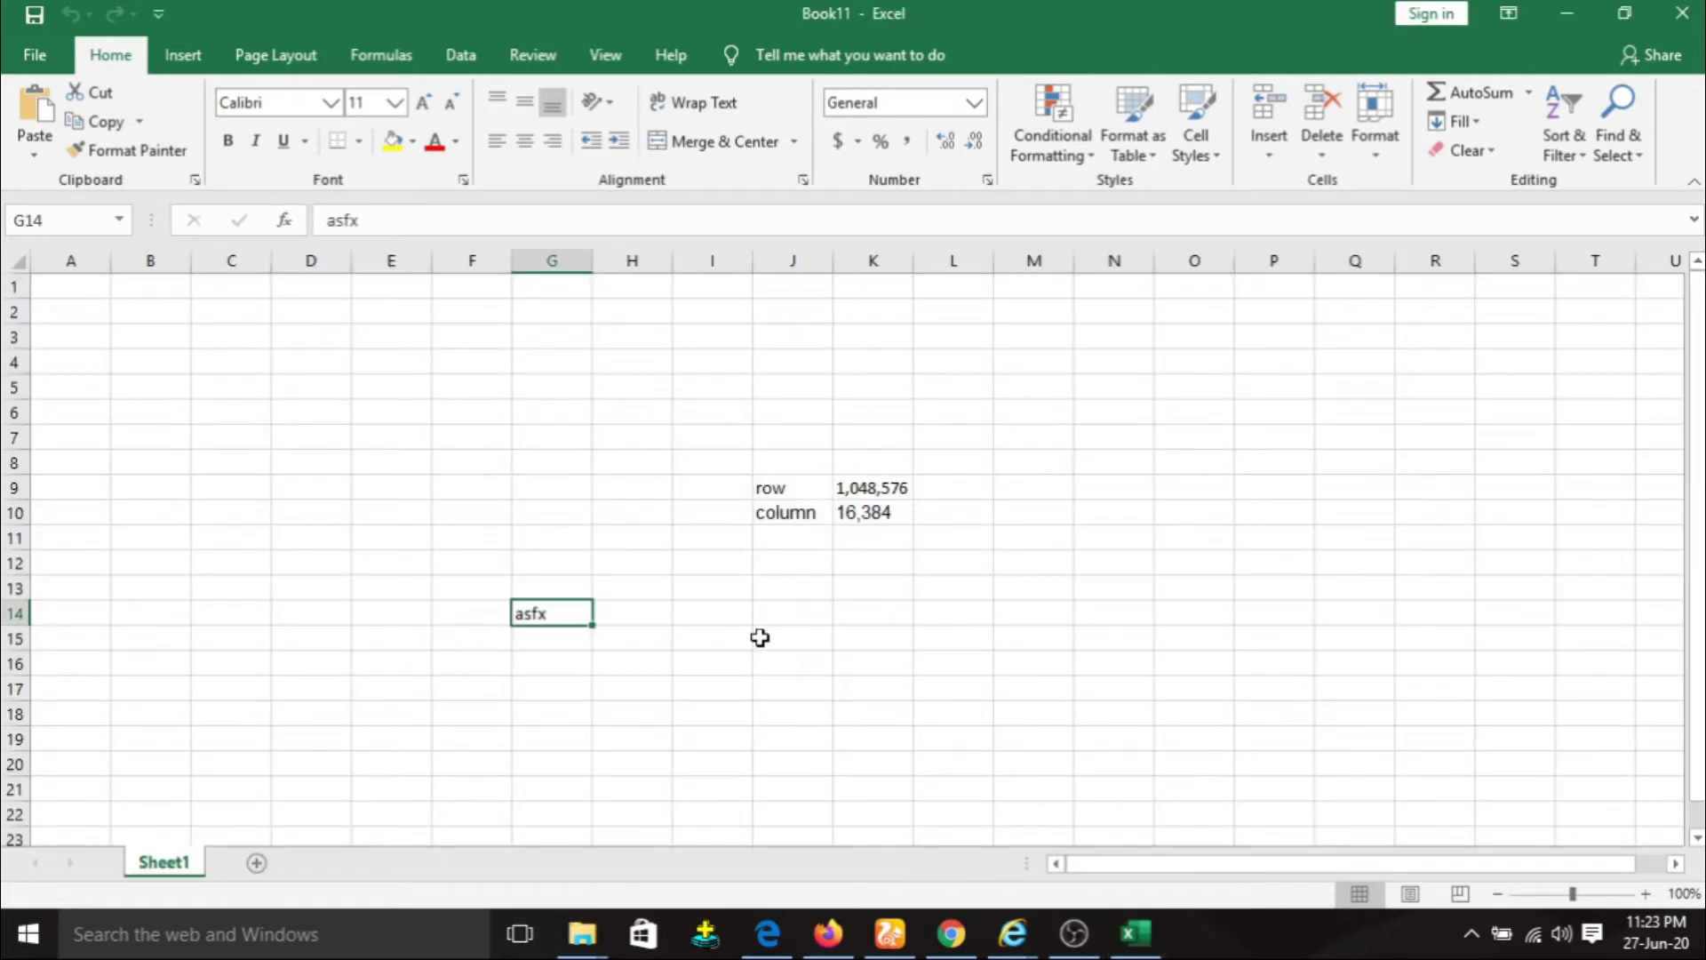
# Reopen the saved Book1 file from the desktop, then return to Book11.
pyautogui.click(1566, 15)
pyautogui.doubleClick(613, 827)
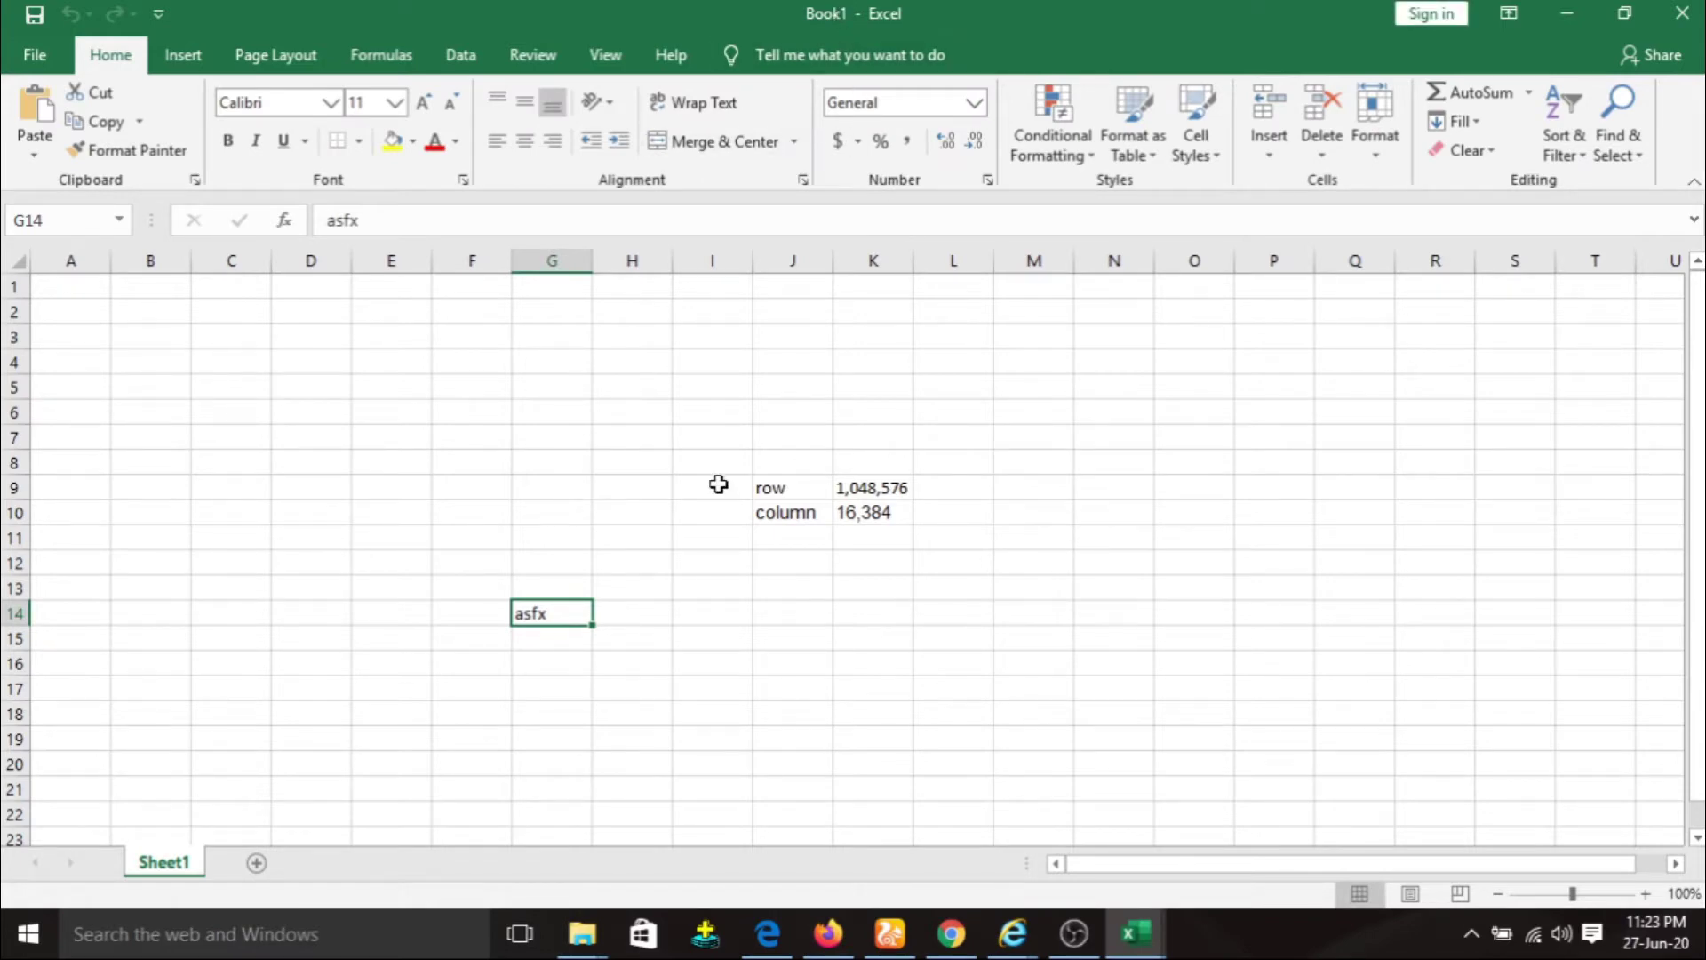
pyautogui.moveTo(1160, 940)
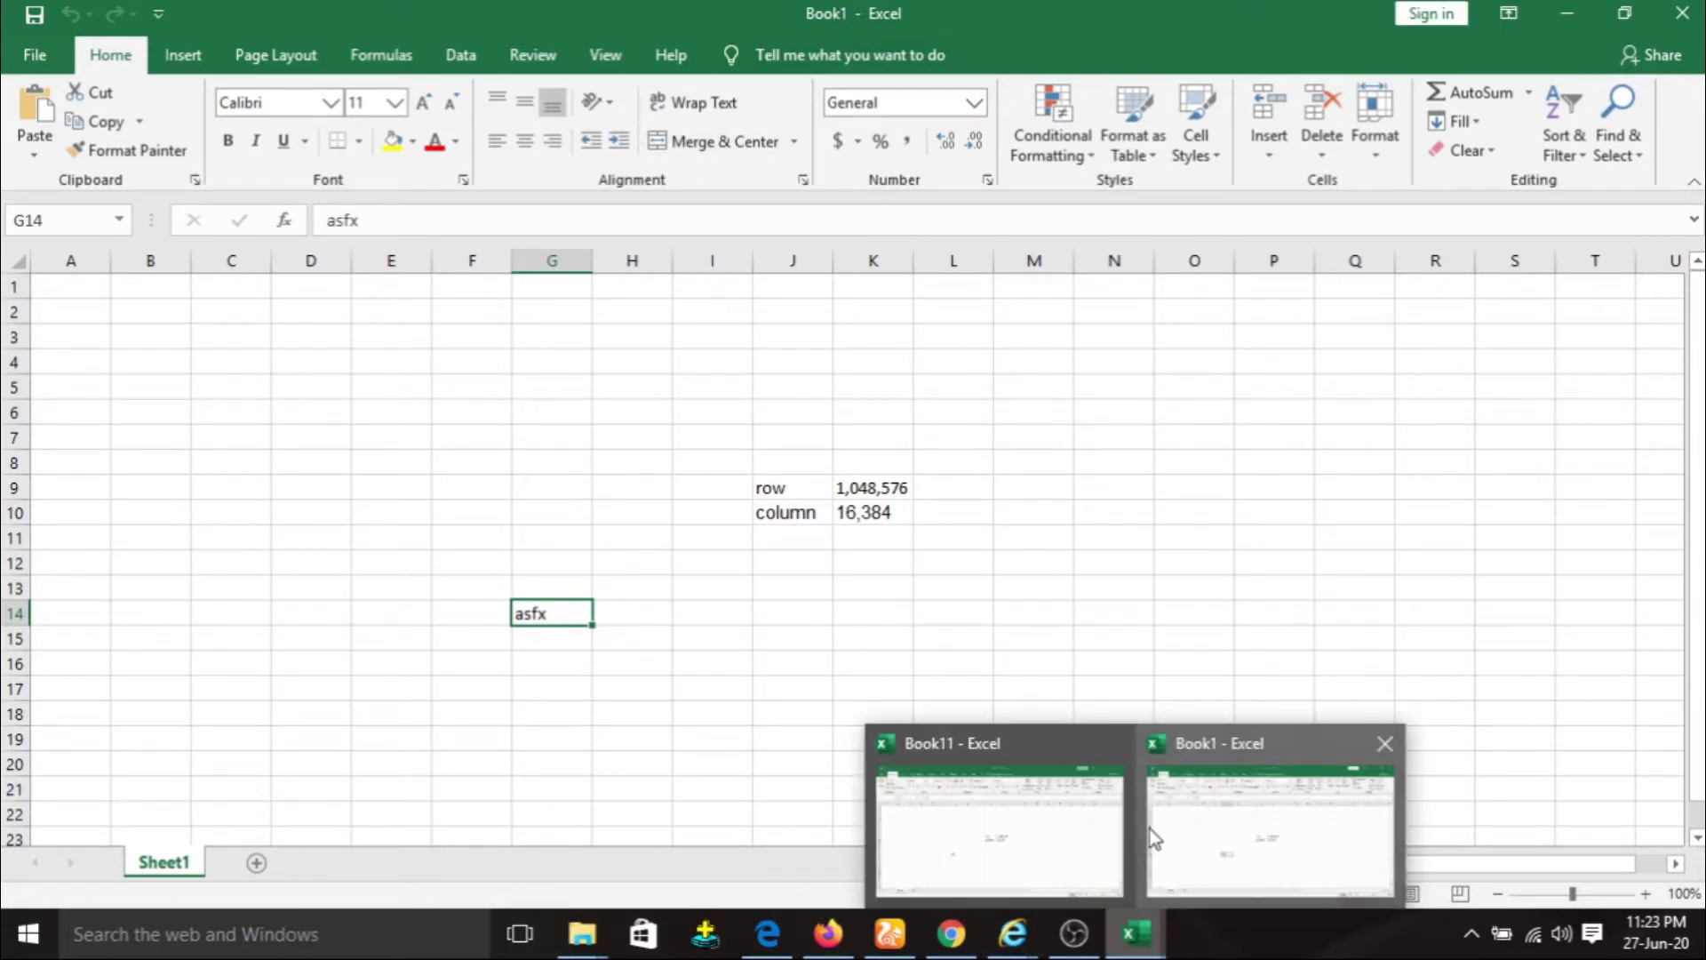
pyautogui.click(1001, 833)
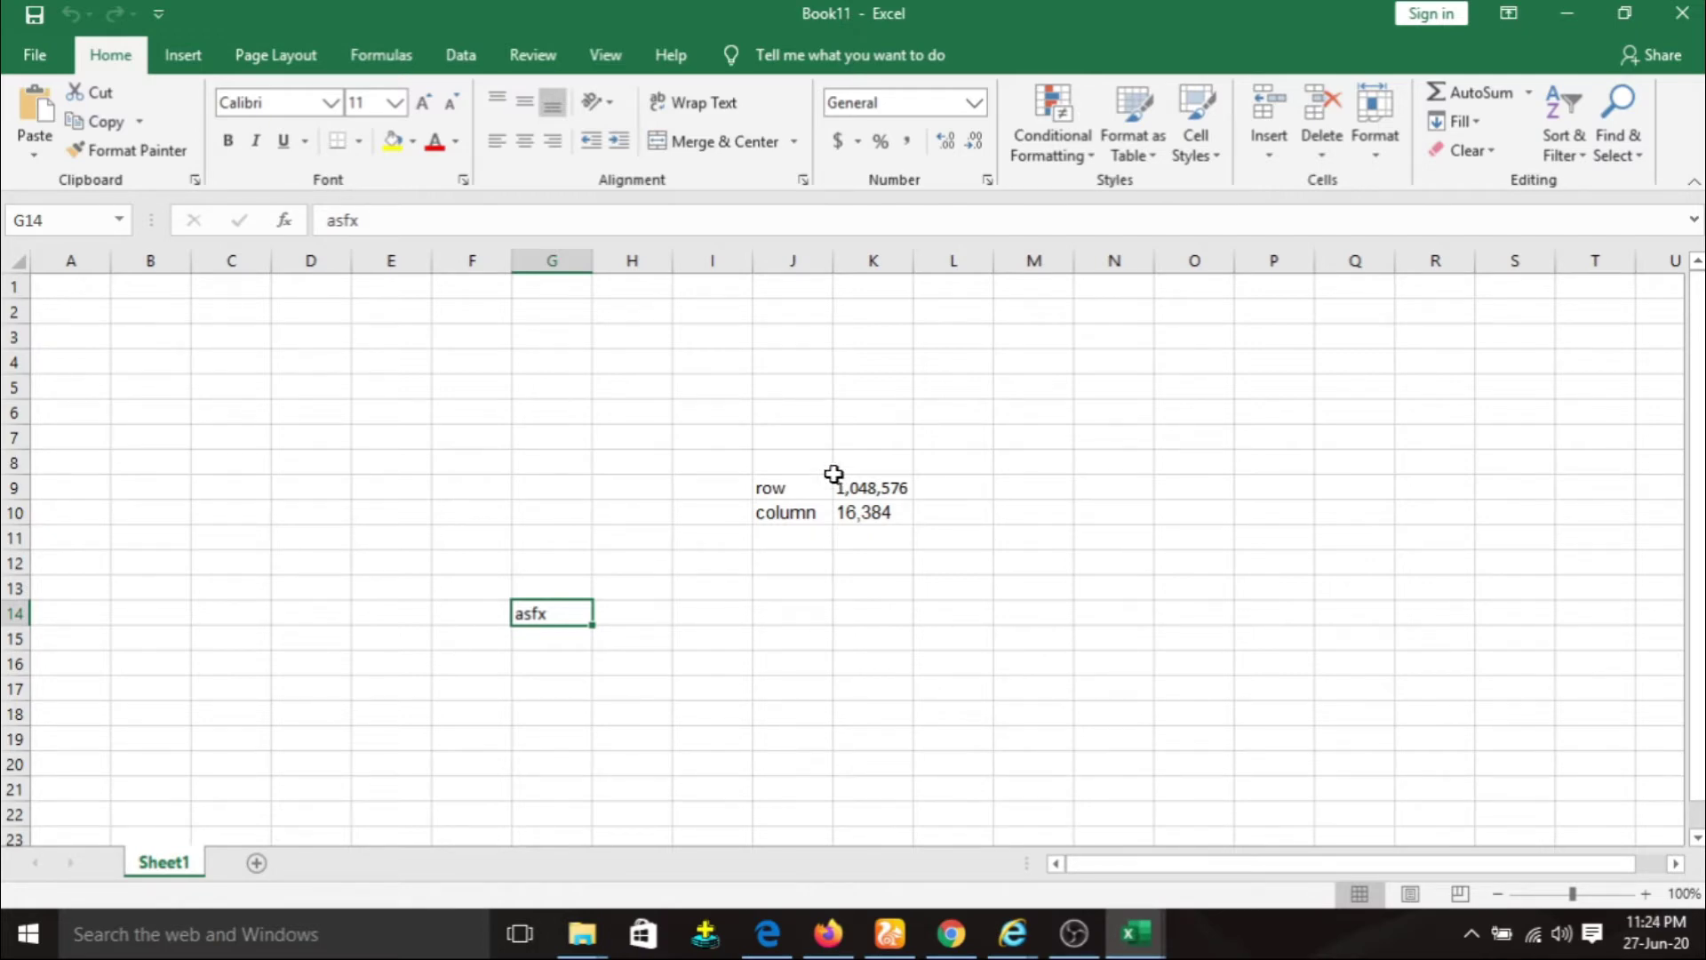
# Preview Book11's printout on page 2 of 2, then go to Share.
pyautogui.click(28, 51)
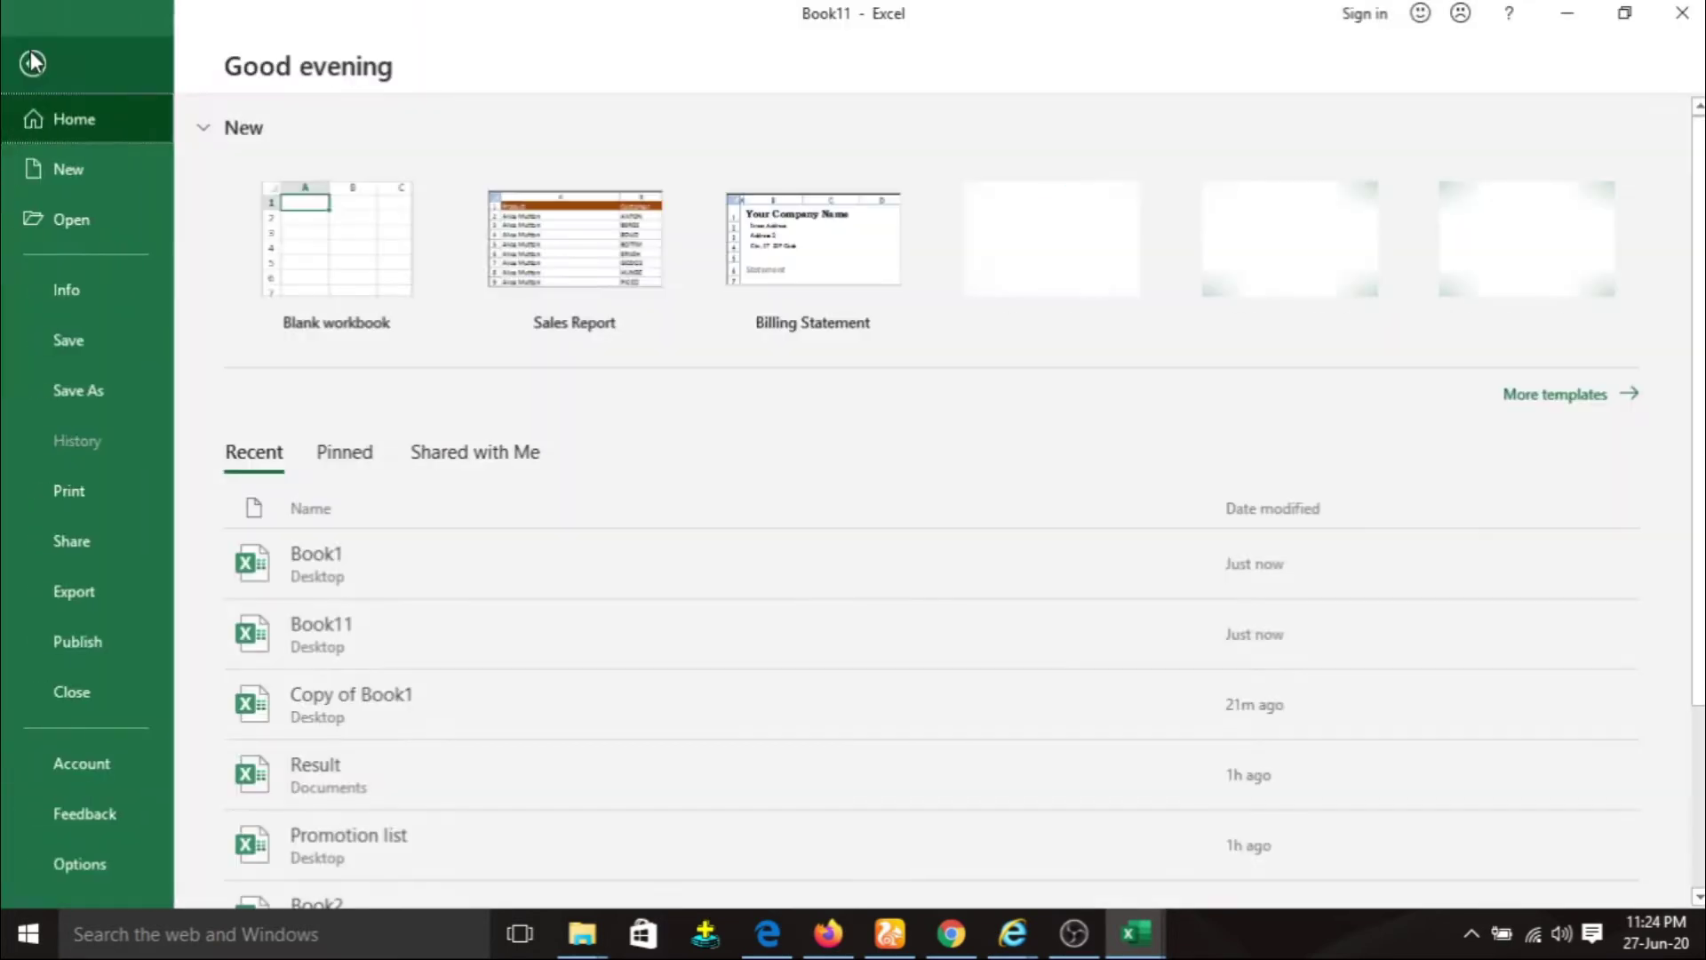
pyautogui.click(122, 496)
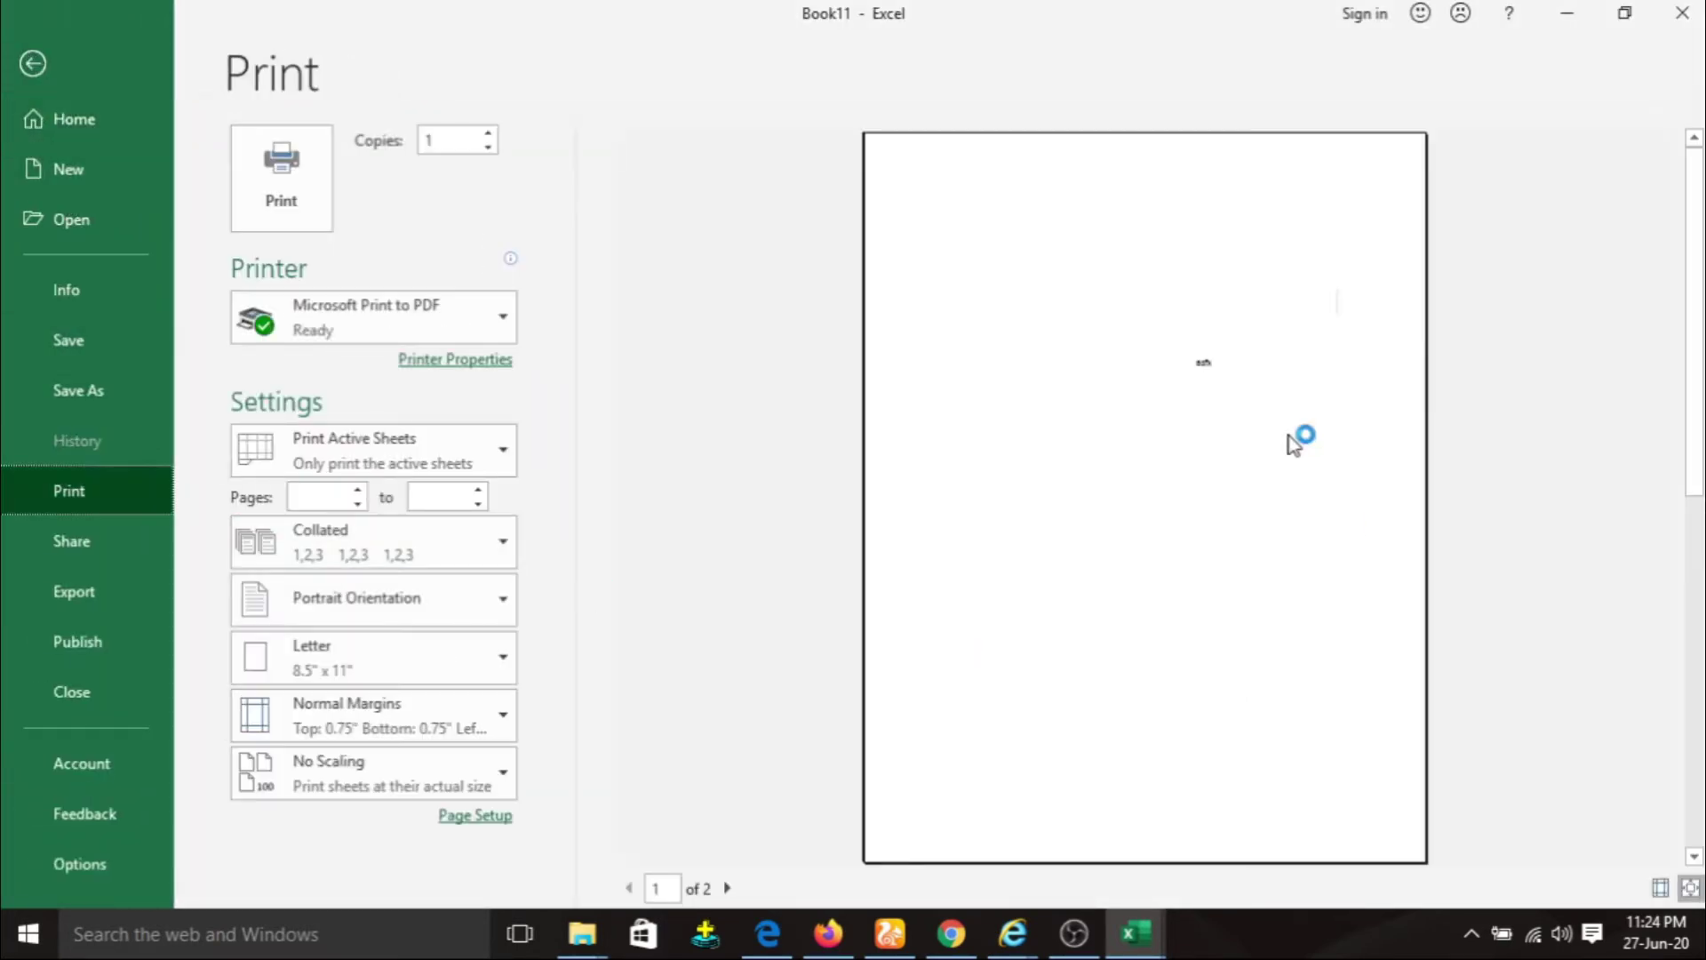
pyautogui.click(728, 888)
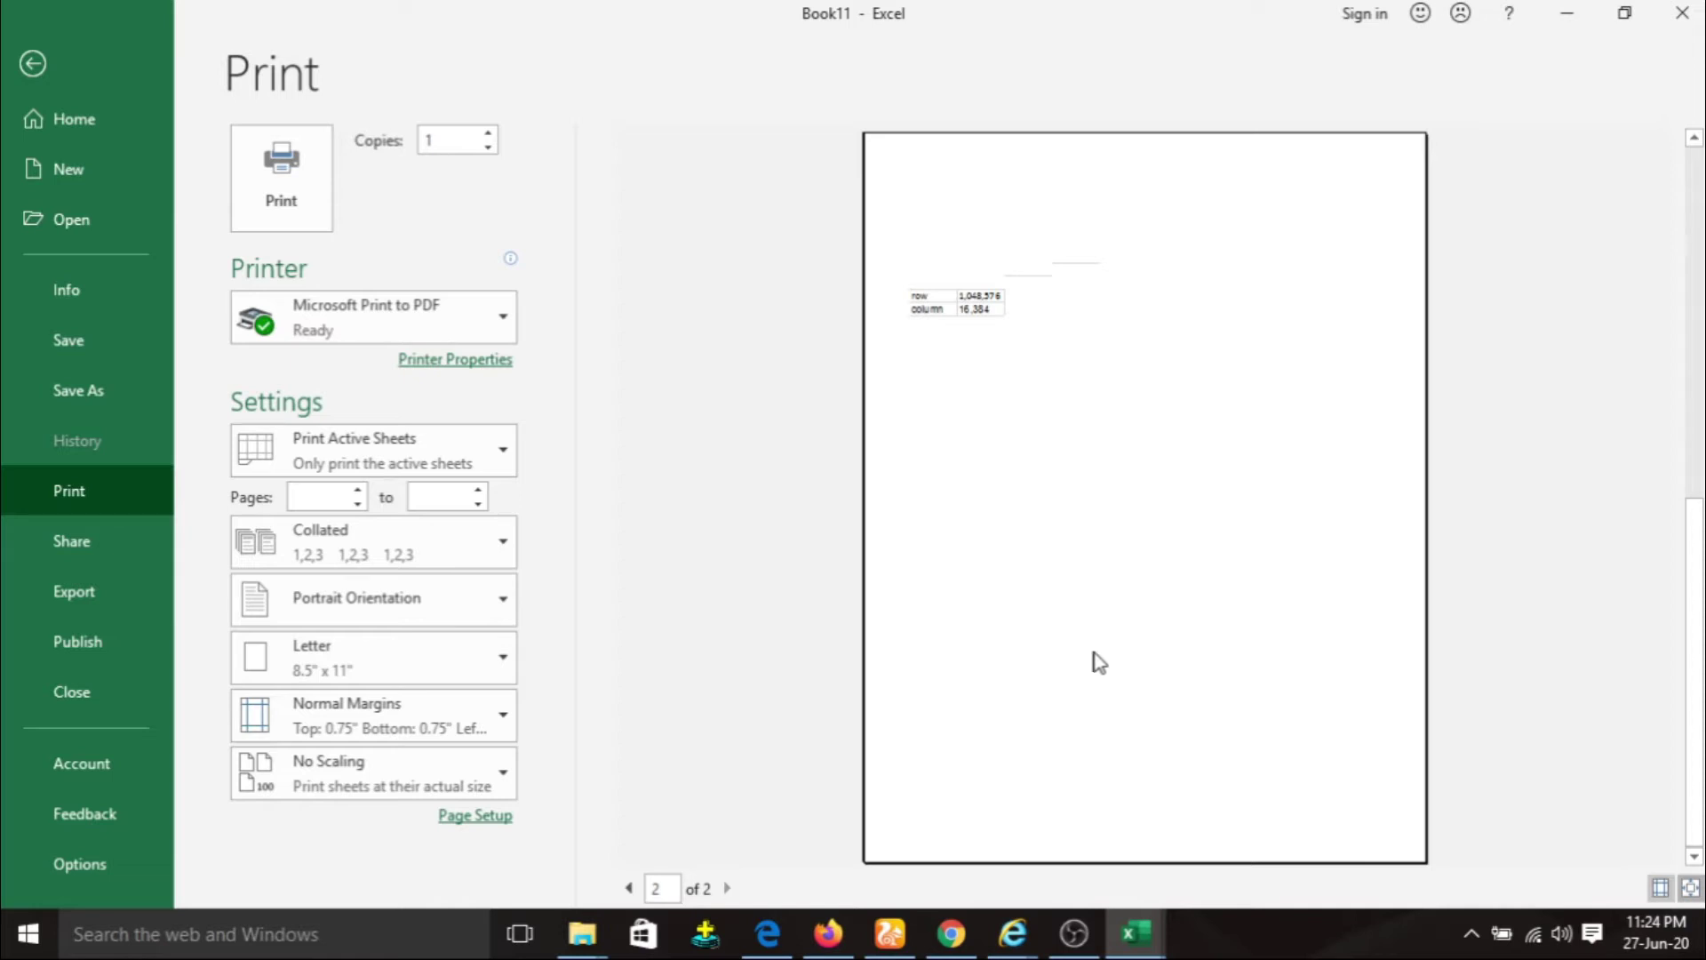
pyautogui.click(88, 537)
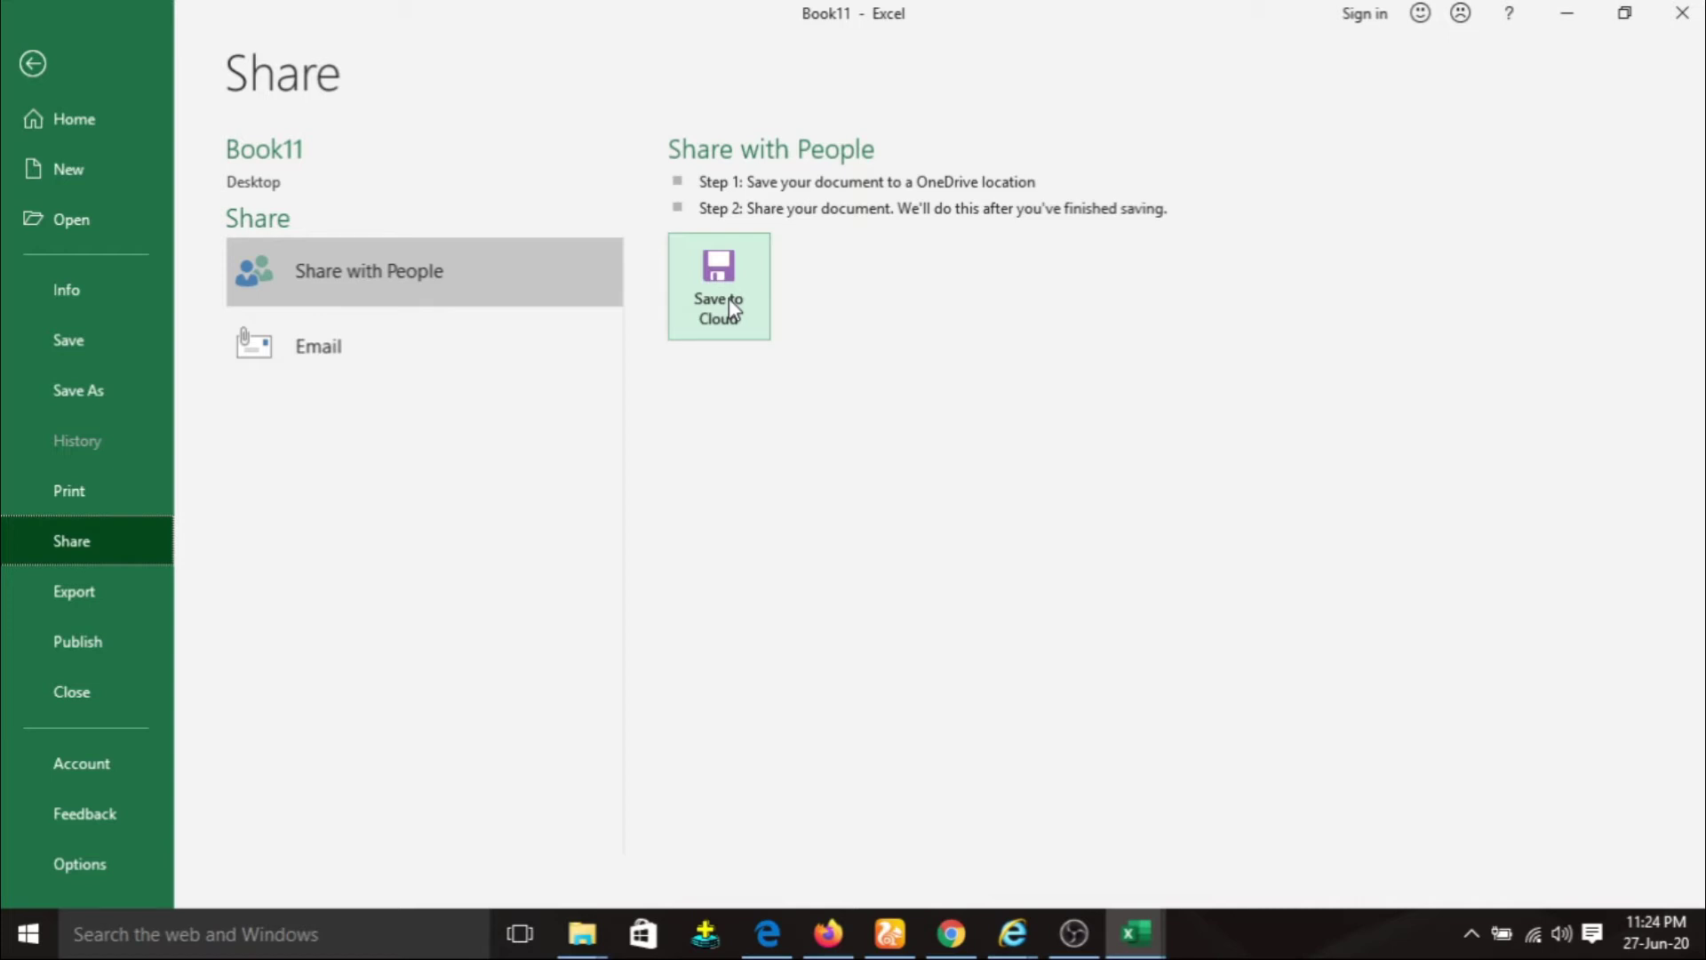
# Show the Email options: attachment, link, PDF, XPS or Internet Fax.
pyautogui.click(318, 360)
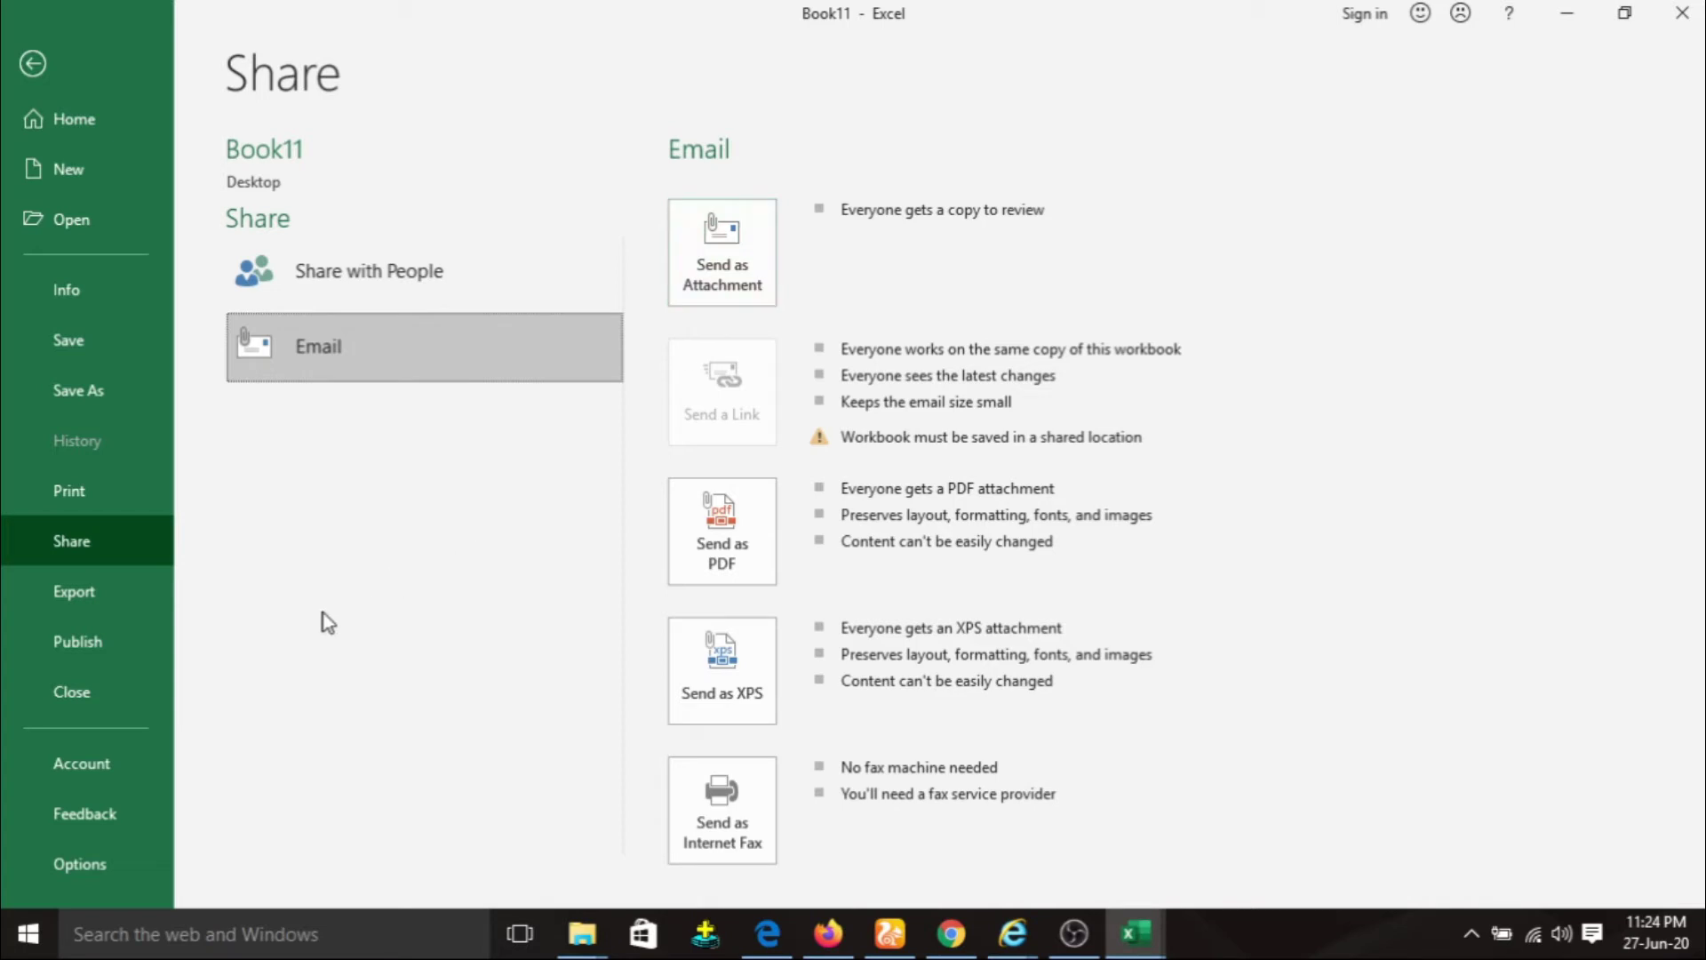
# Review Export's Change File Type and PDF/XPS options and Power BI publishing, then close Book11.
pyautogui.click(119, 599)
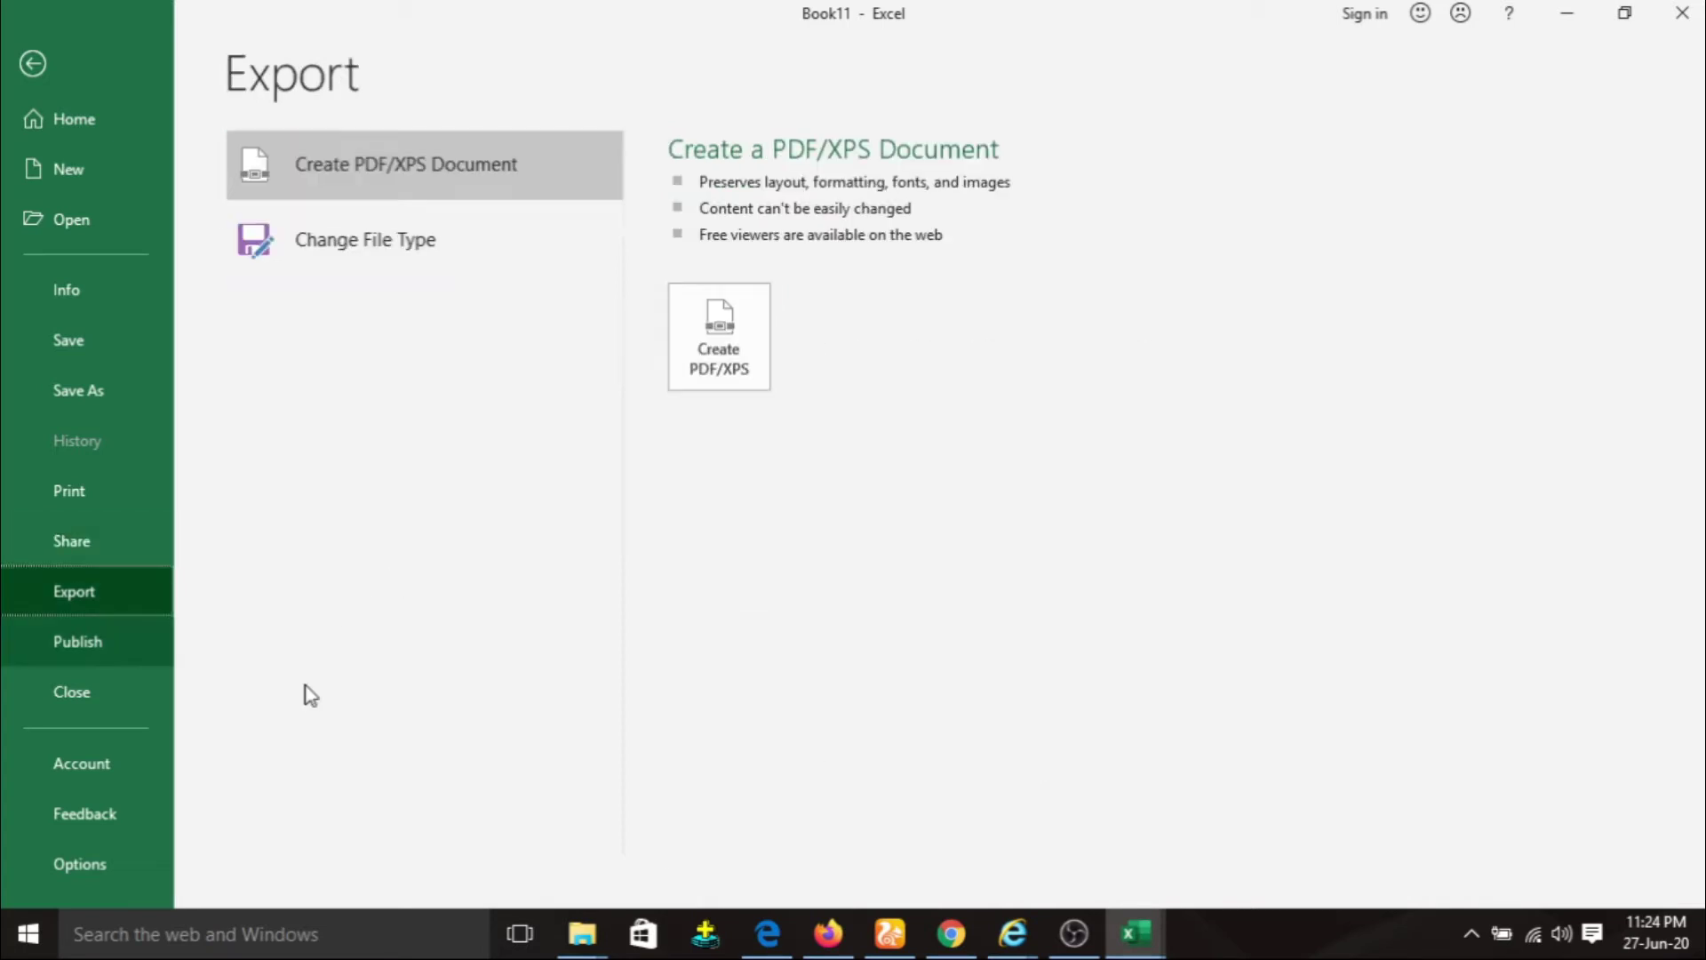
pyautogui.click(437, 258)
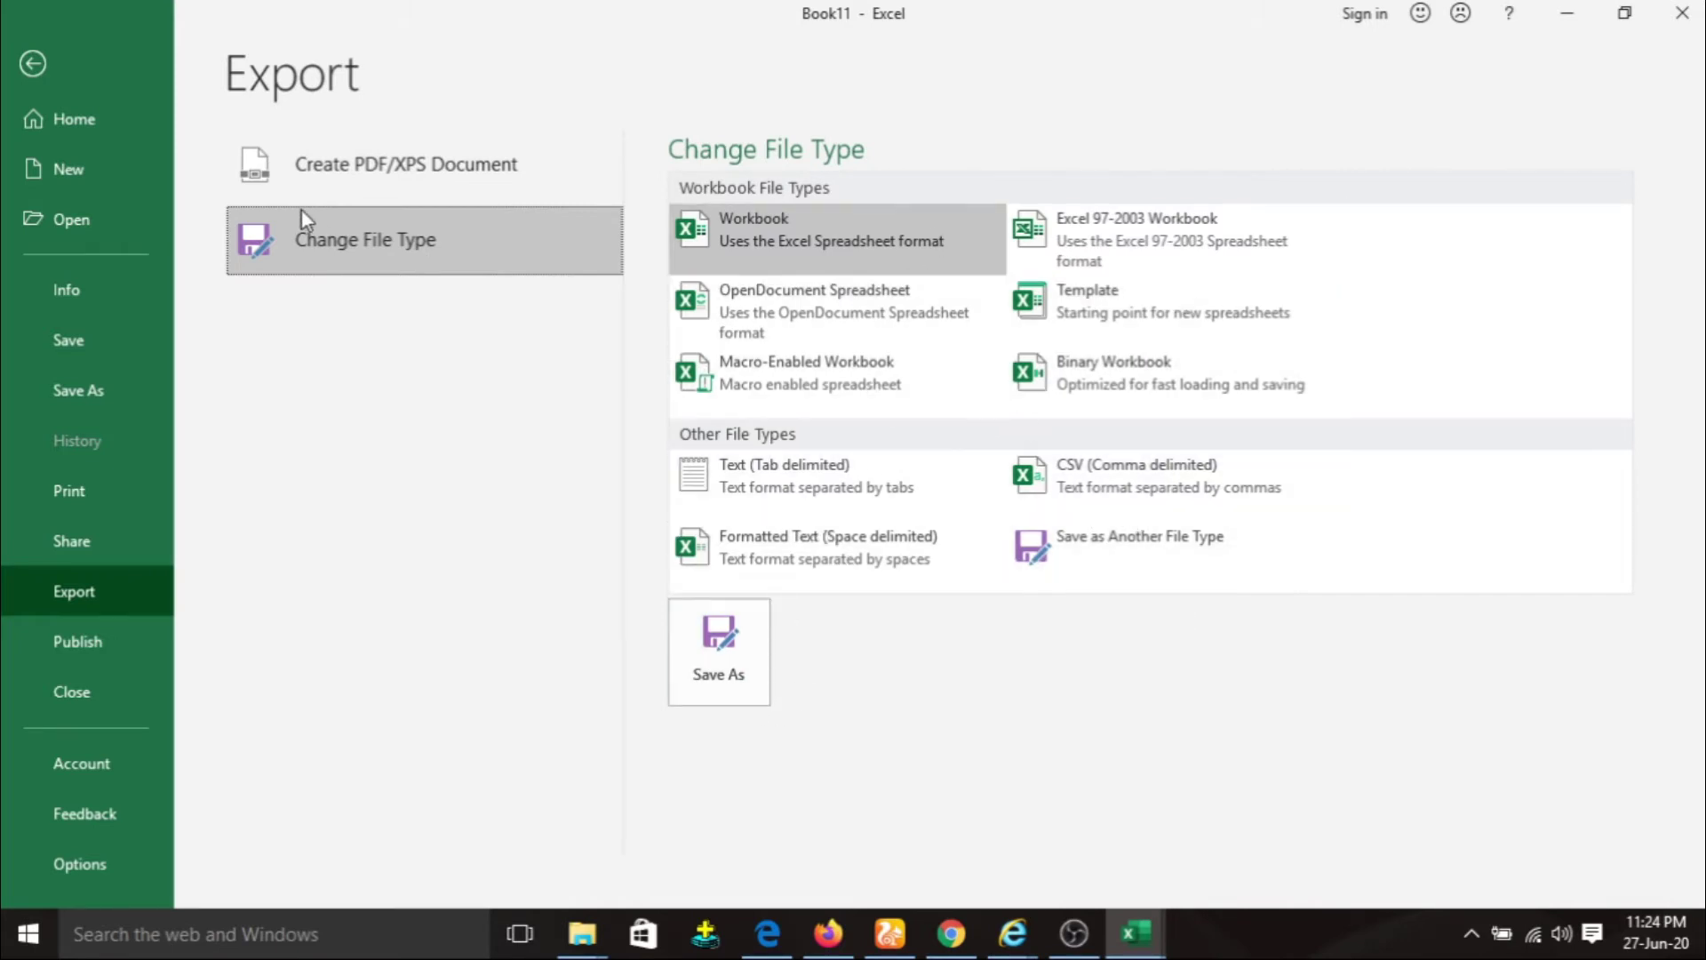
pyautogui.click(392, 183)
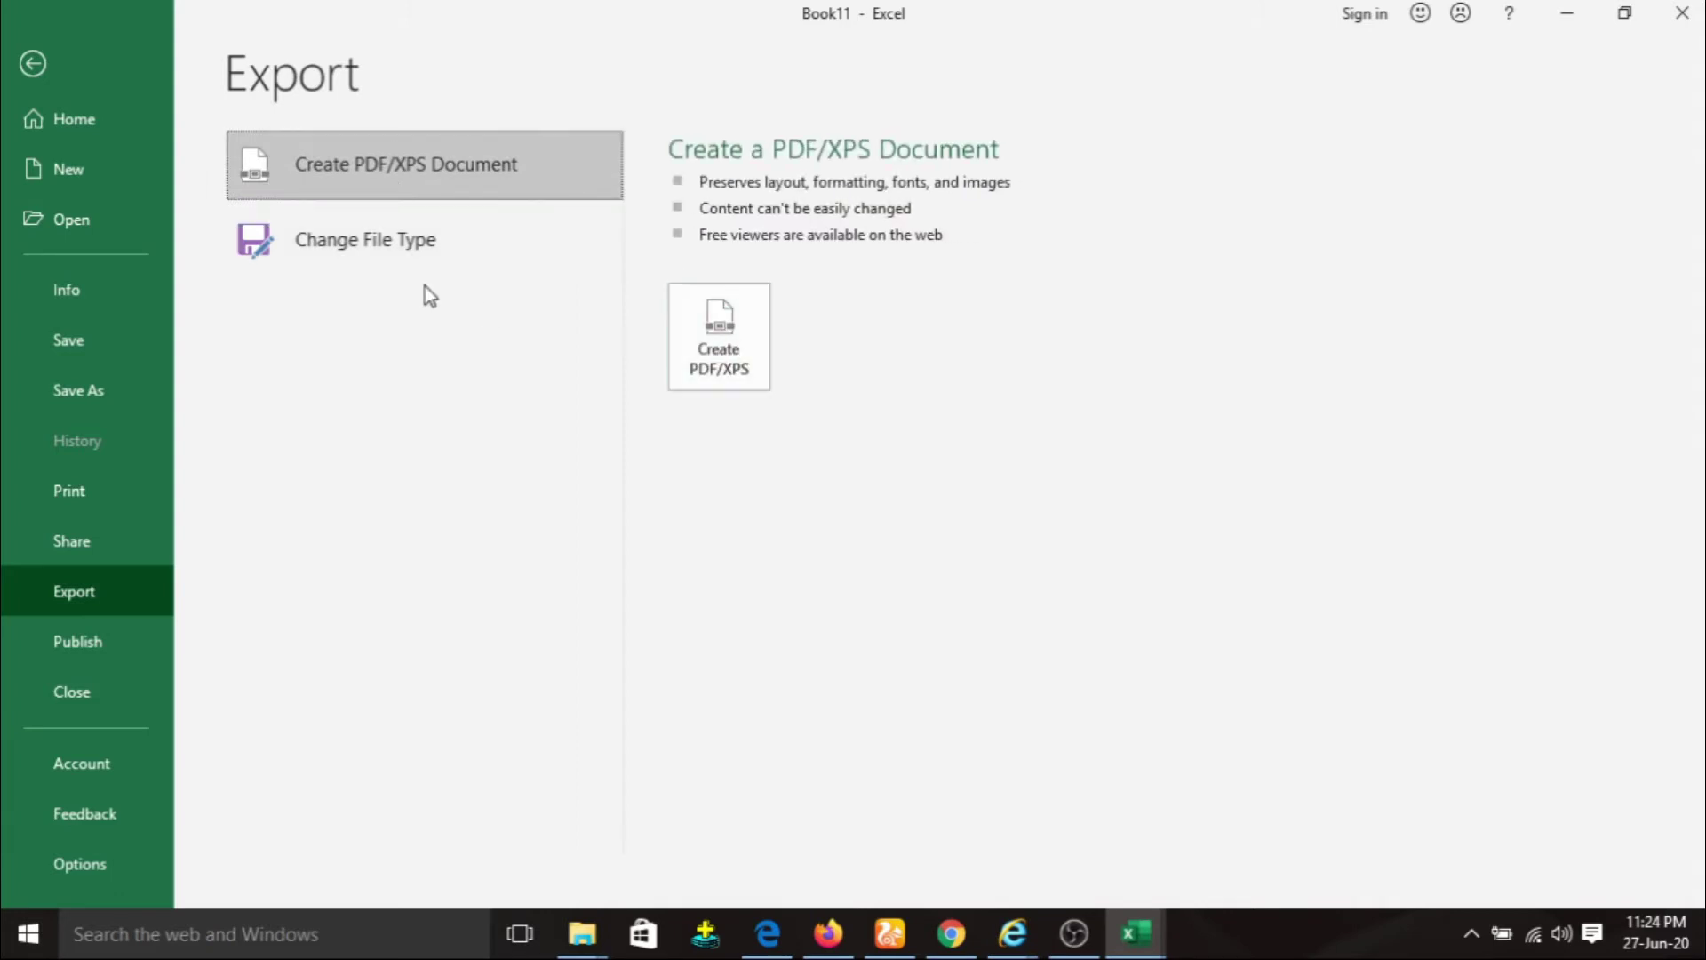
pyautogui.click(444, 258)
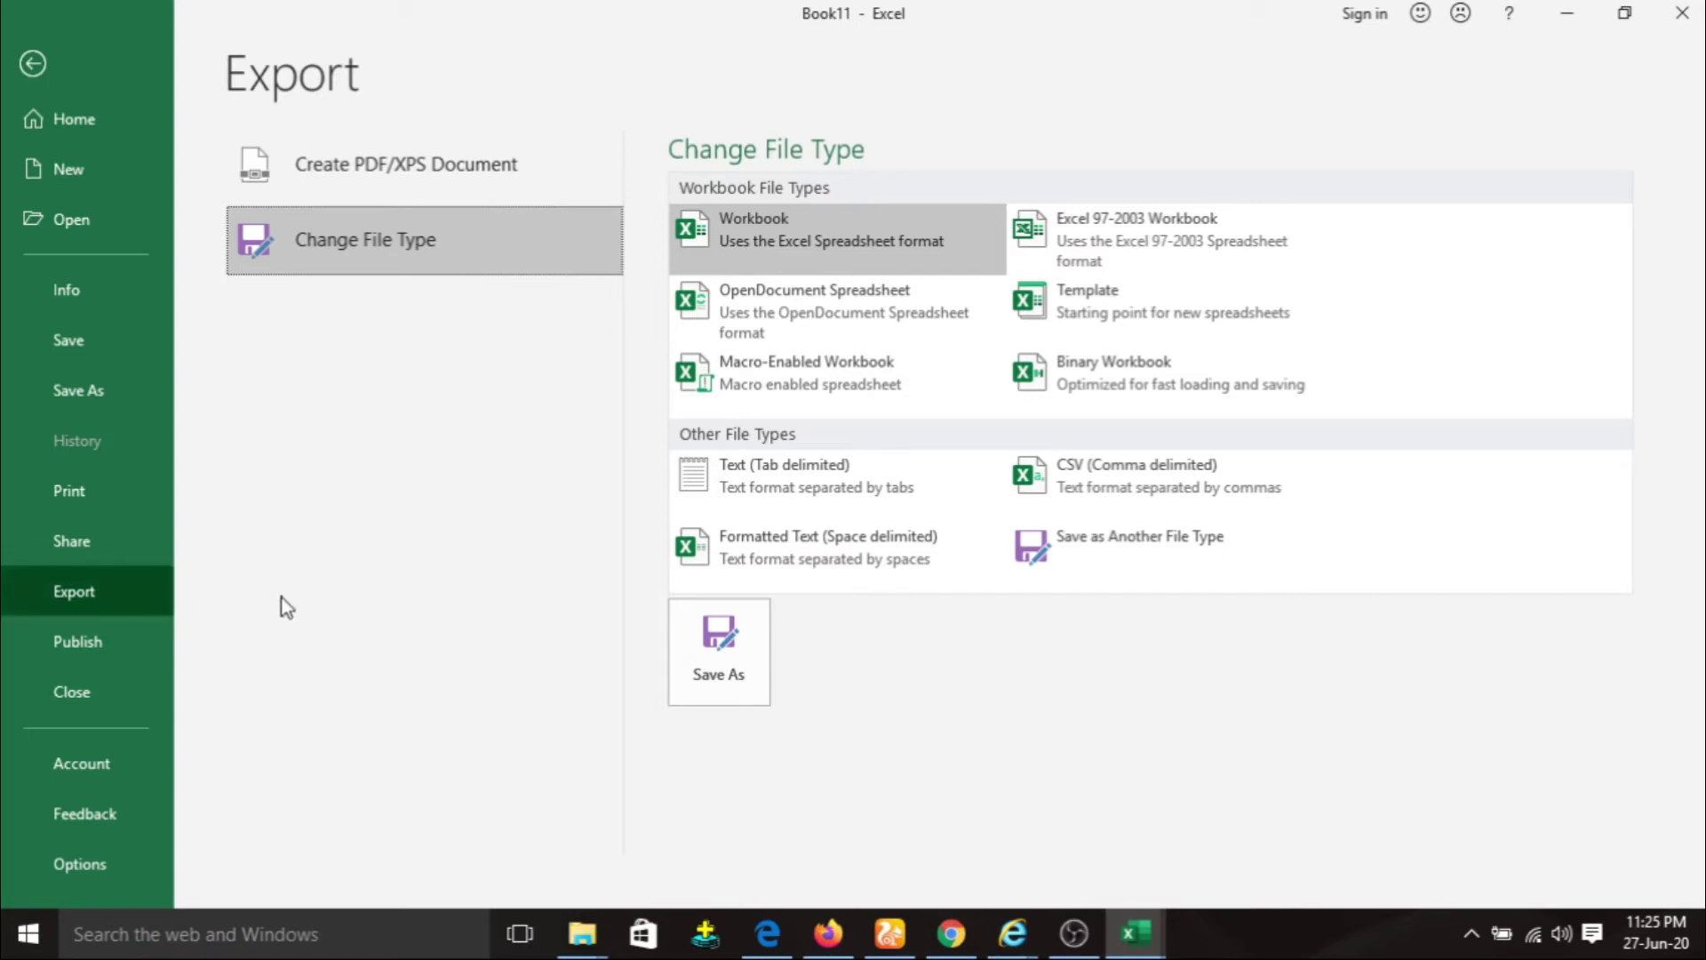
pyautogui.click(82, 643)
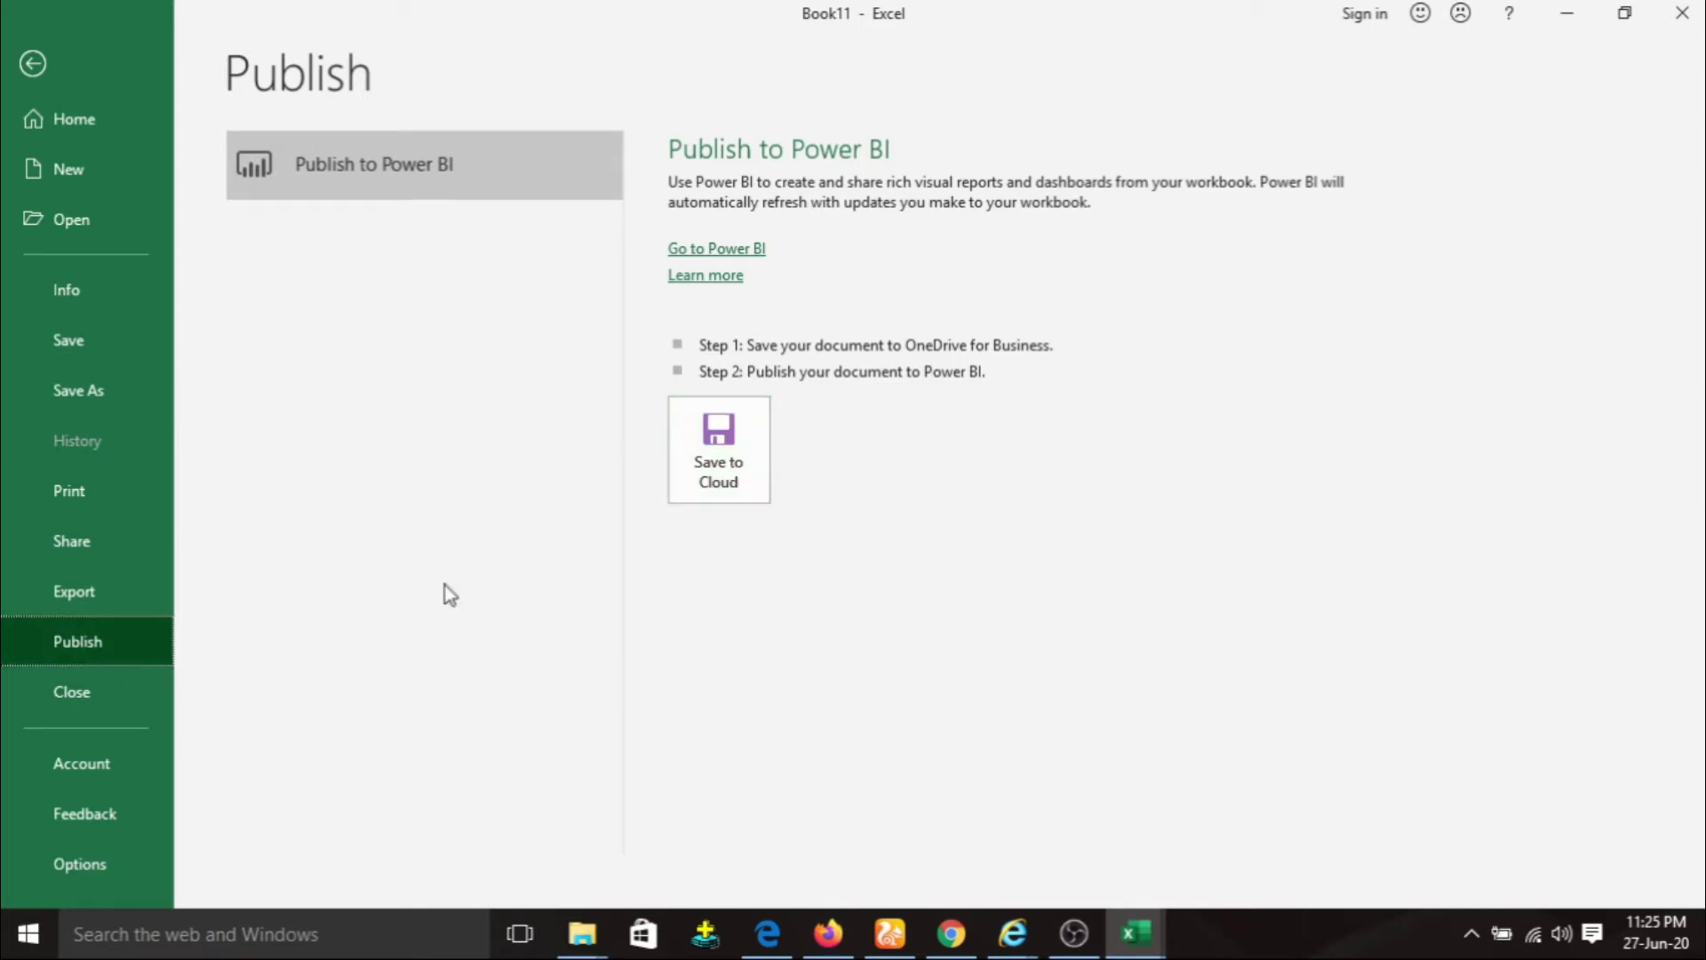
pyautogui.click(82, 699)
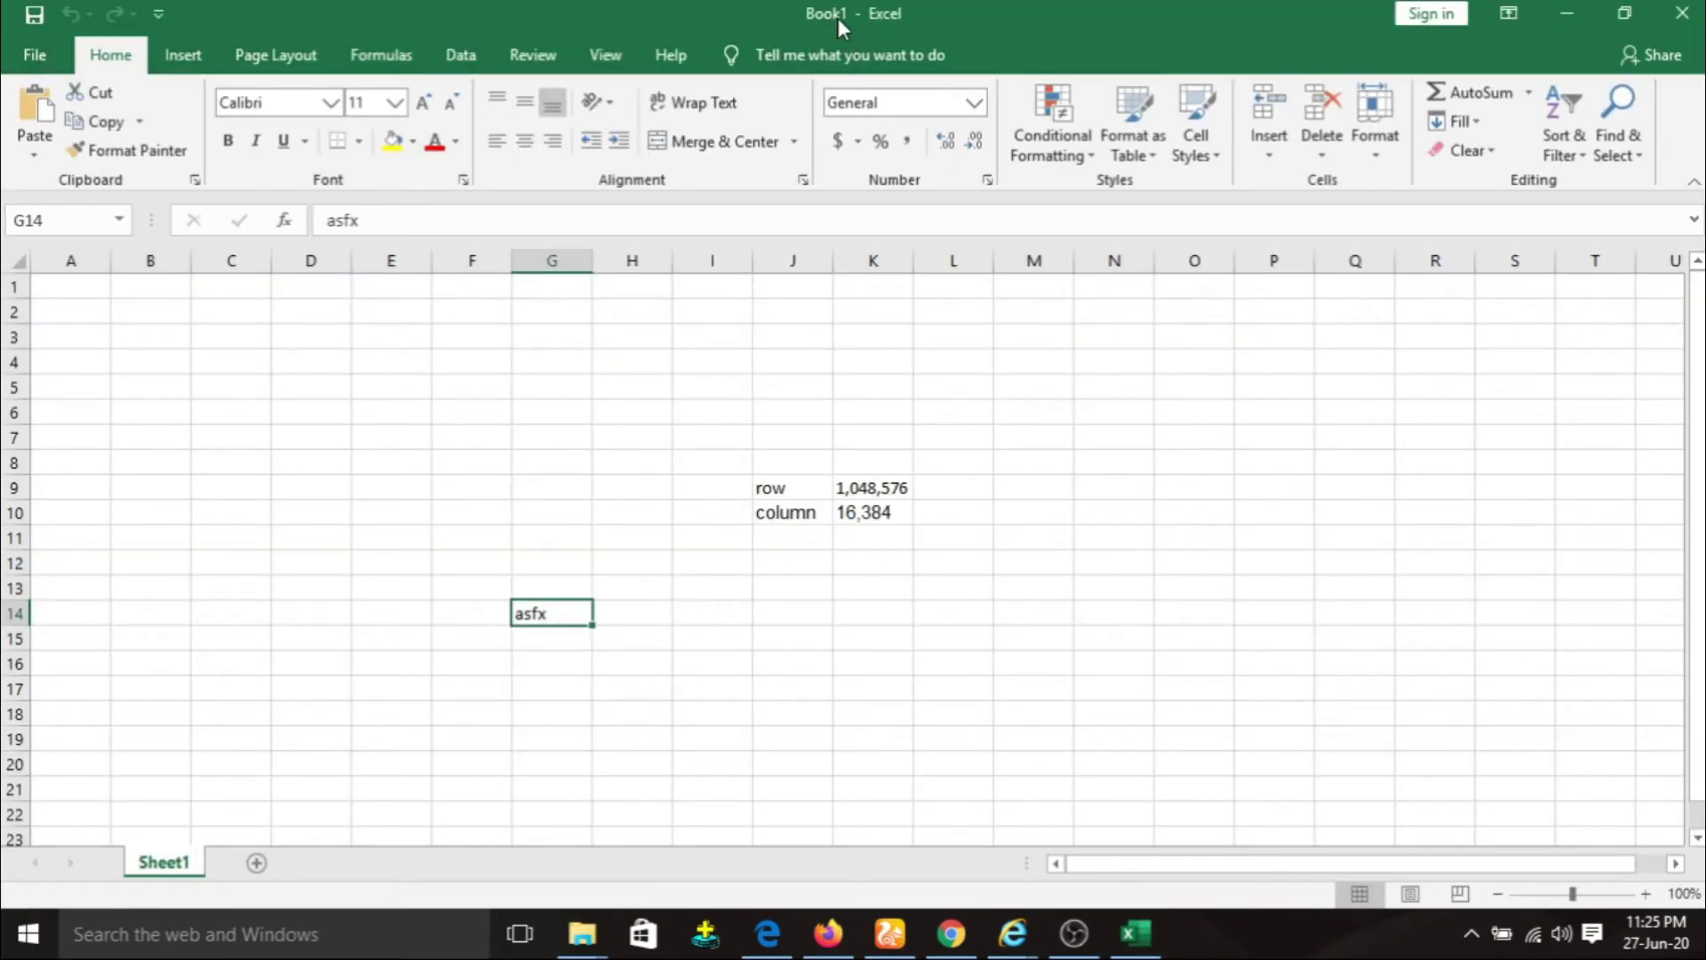
# Show Book1's Info page with its 9.71KB size and creation and modification times.
pyautogui.click(34, 55)
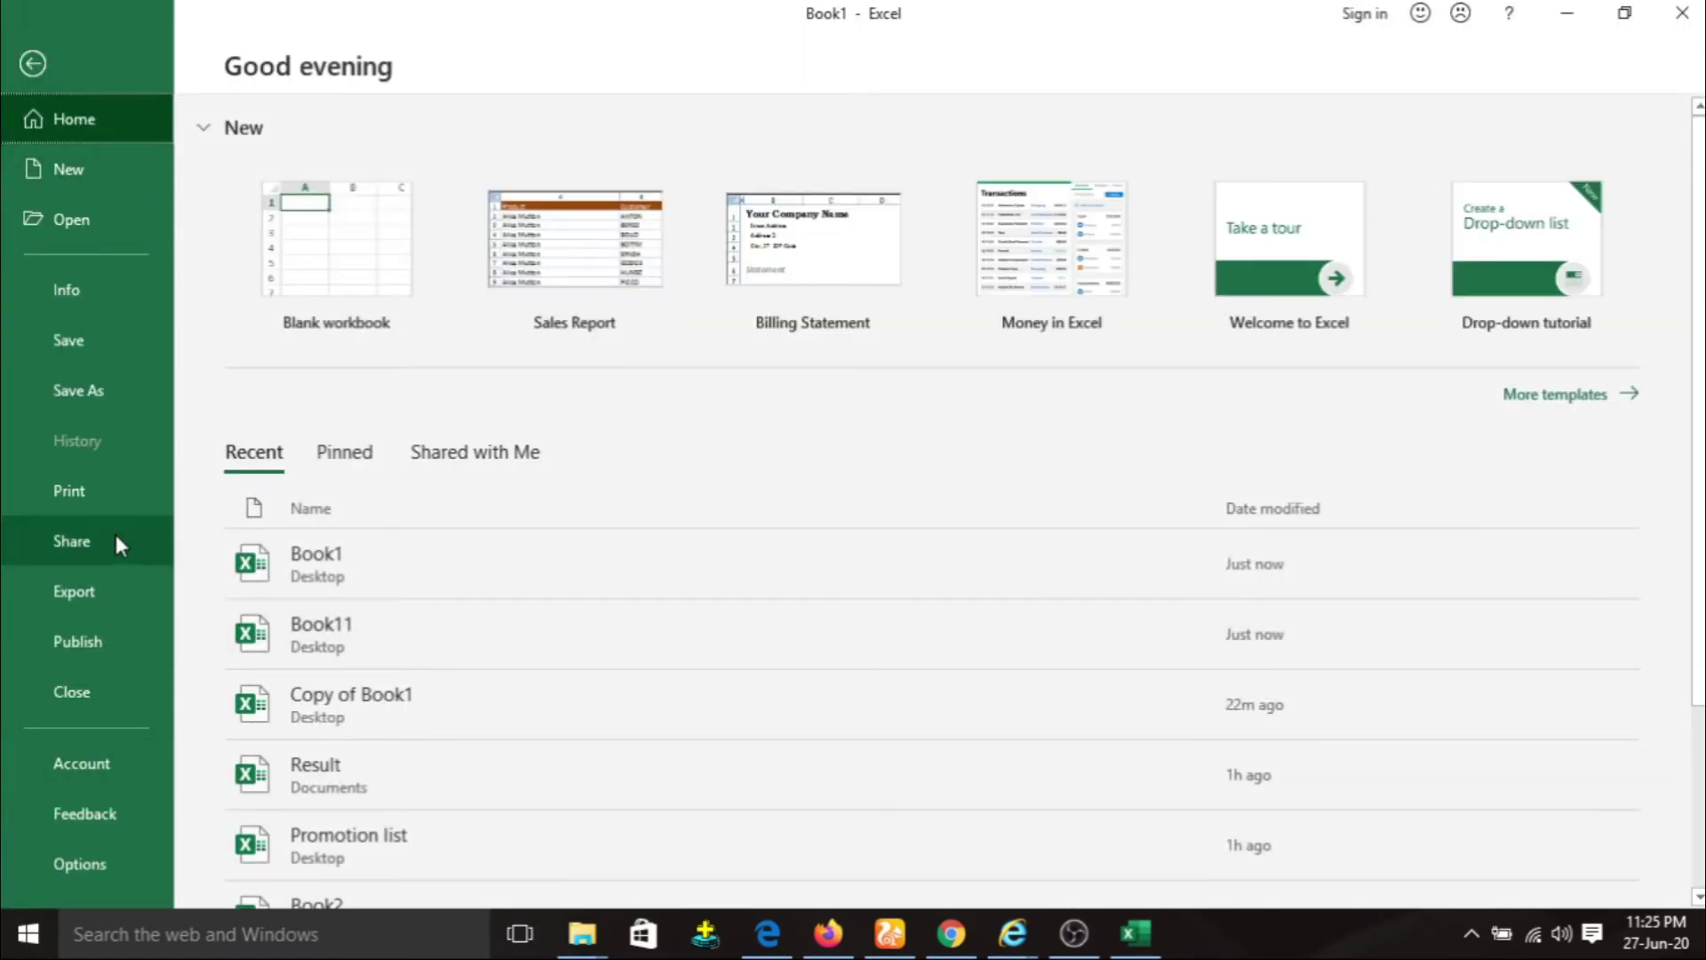
pyautogui.click(89, 297)
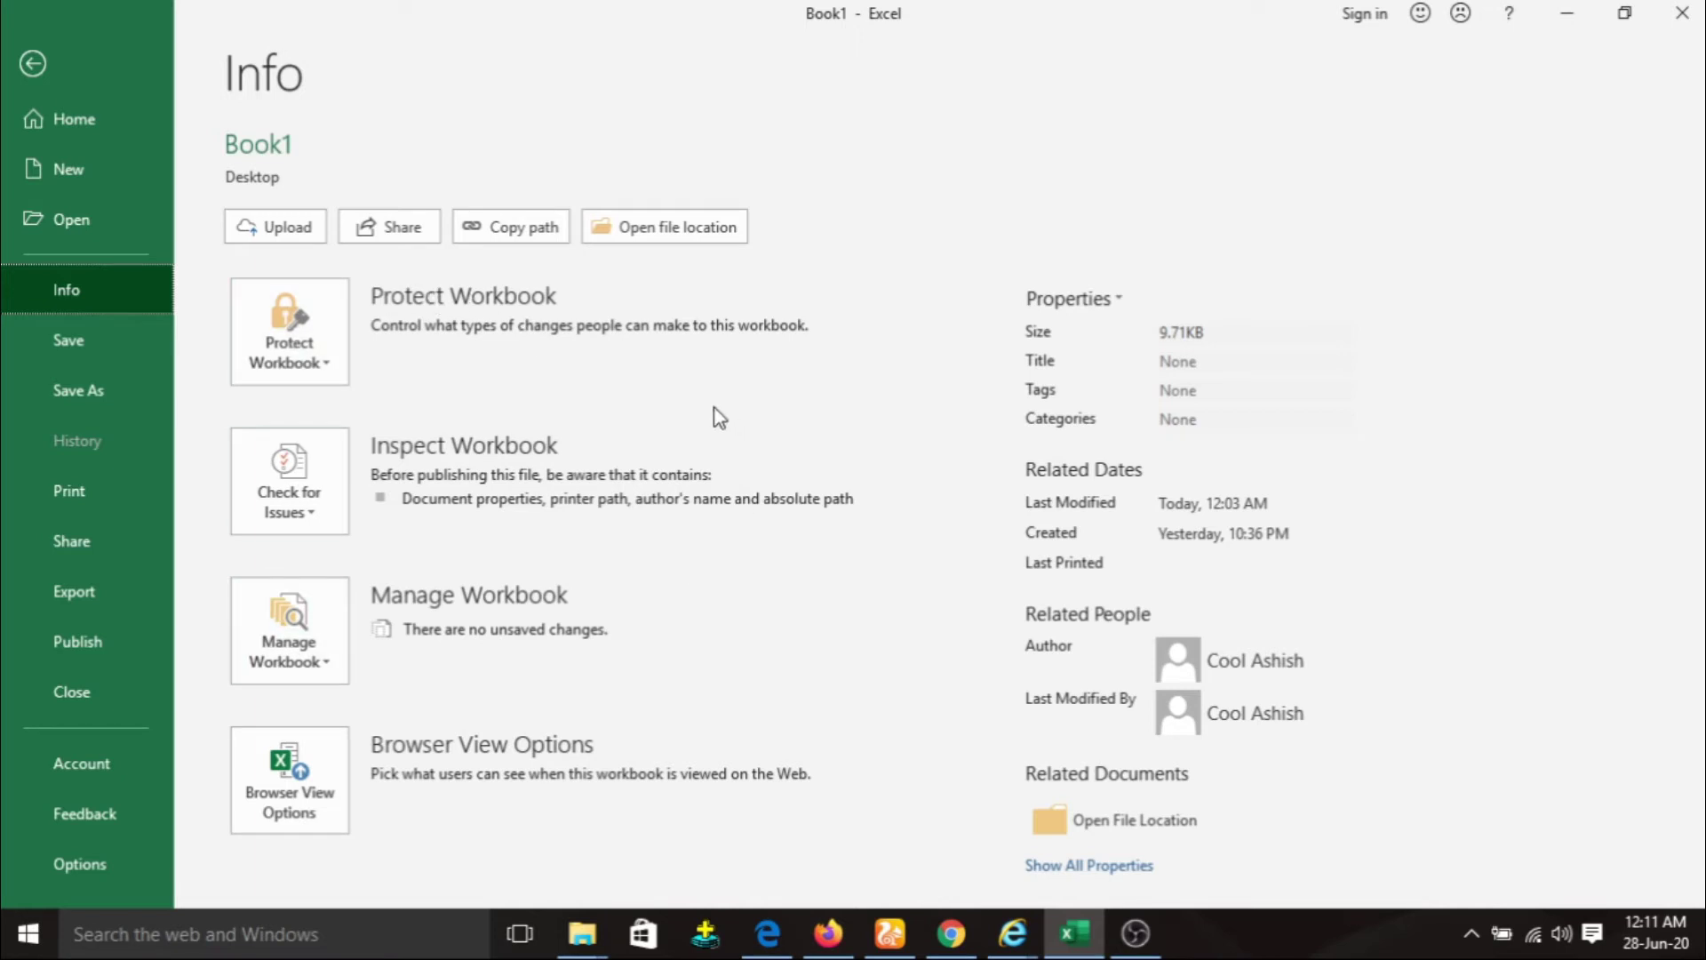
# Set Book1 to Always Open Read-Only, then return to the sheet and close it.
pyautogui.click(319, 365)
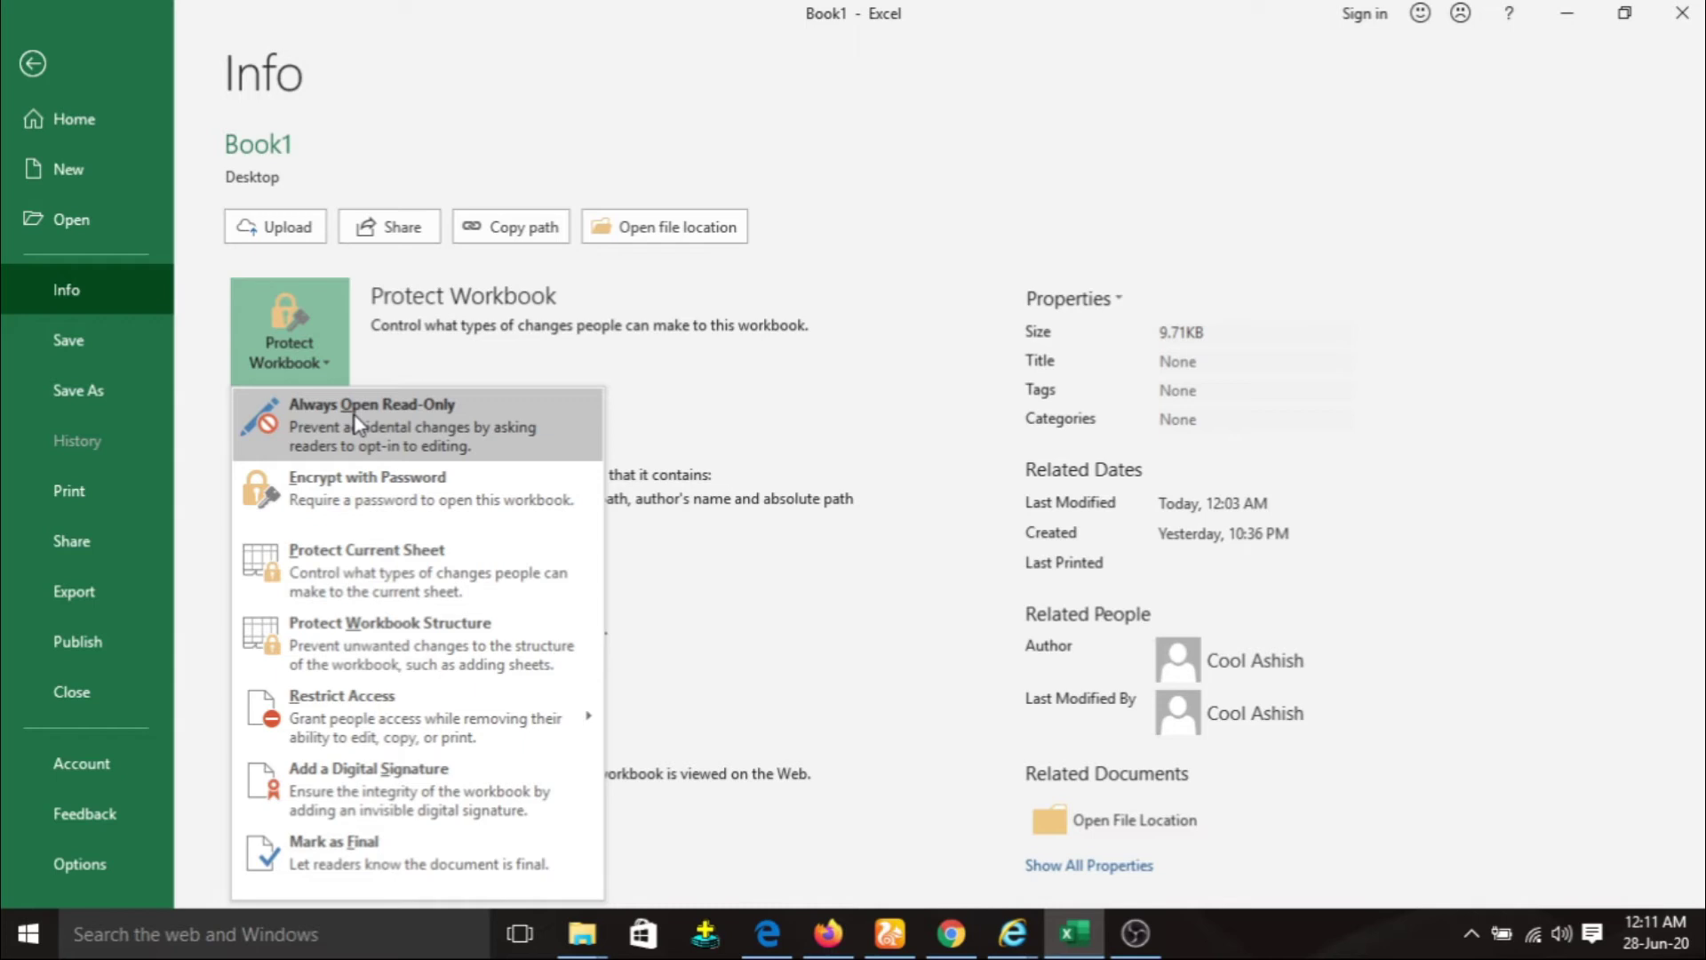
pyautogui.click(353, 416)
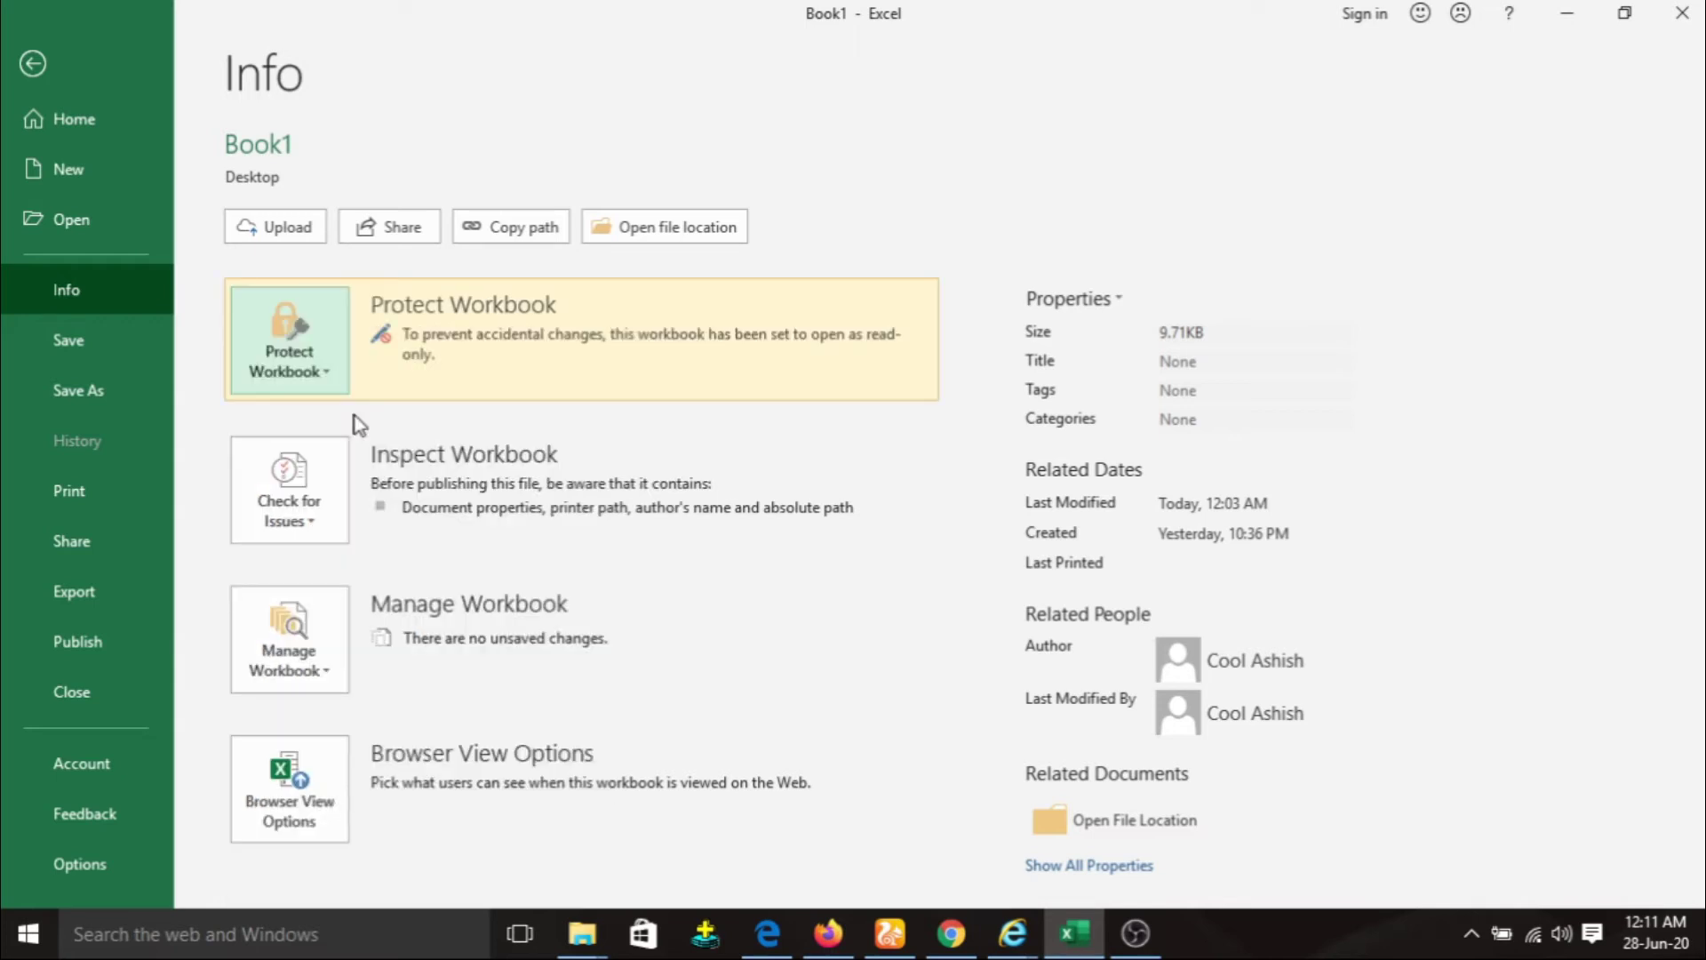
pyautogui.click(31, 69)
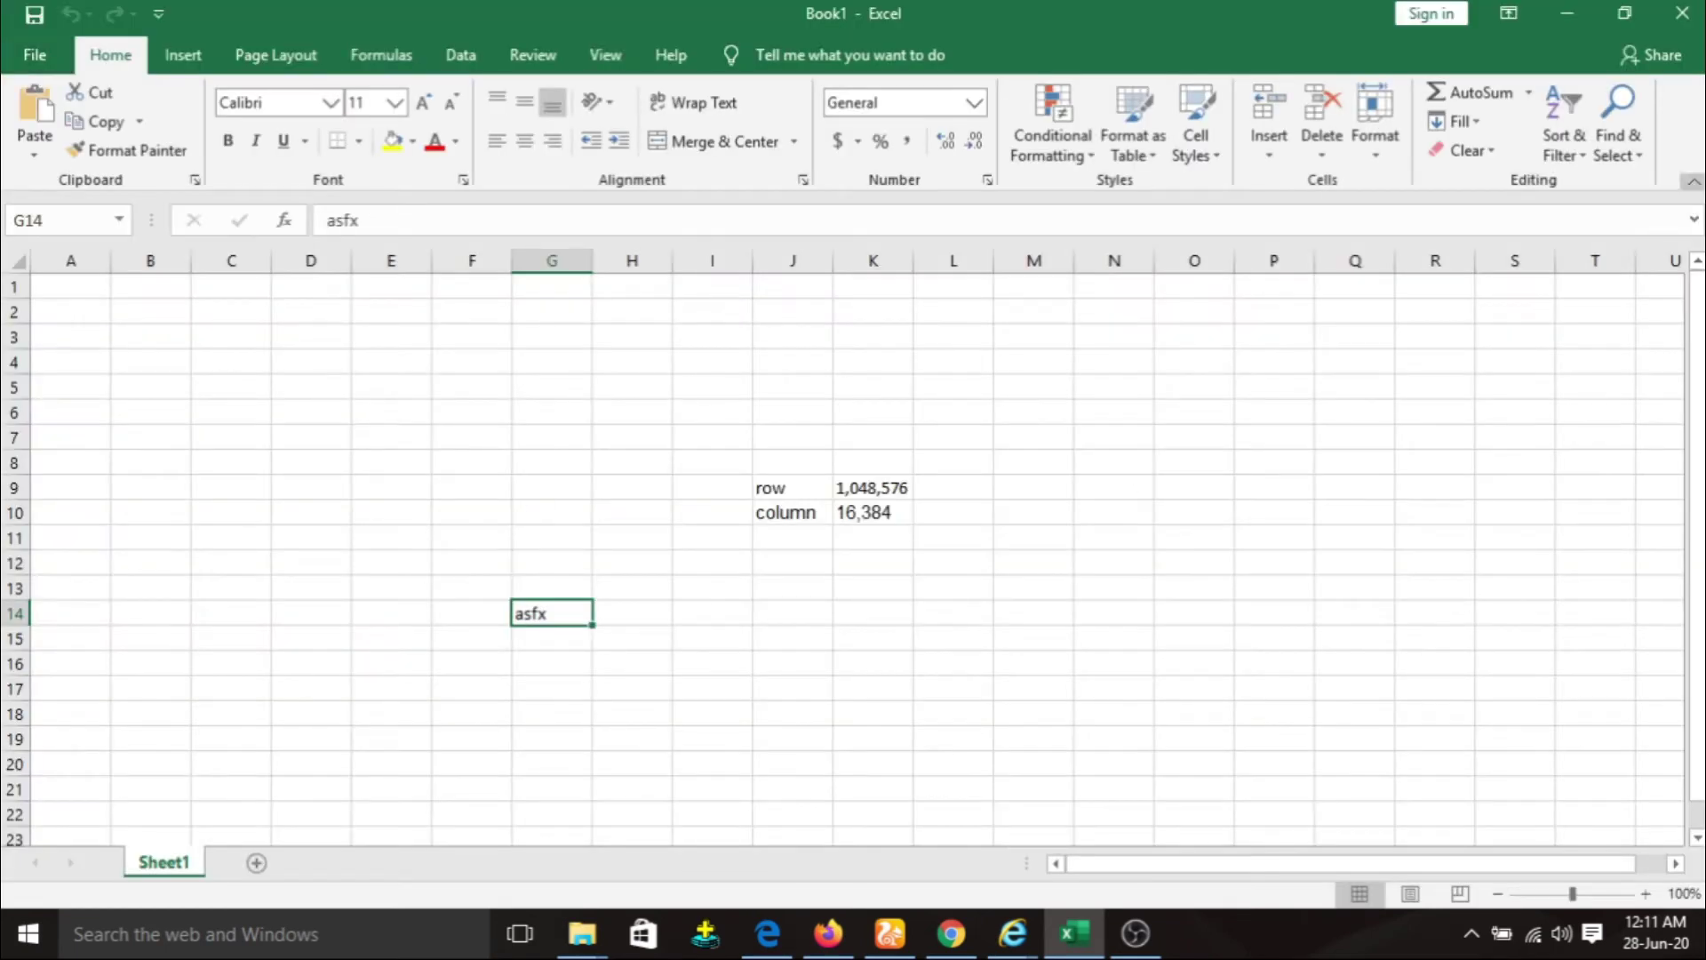
pyautogui.click(1679, 15)
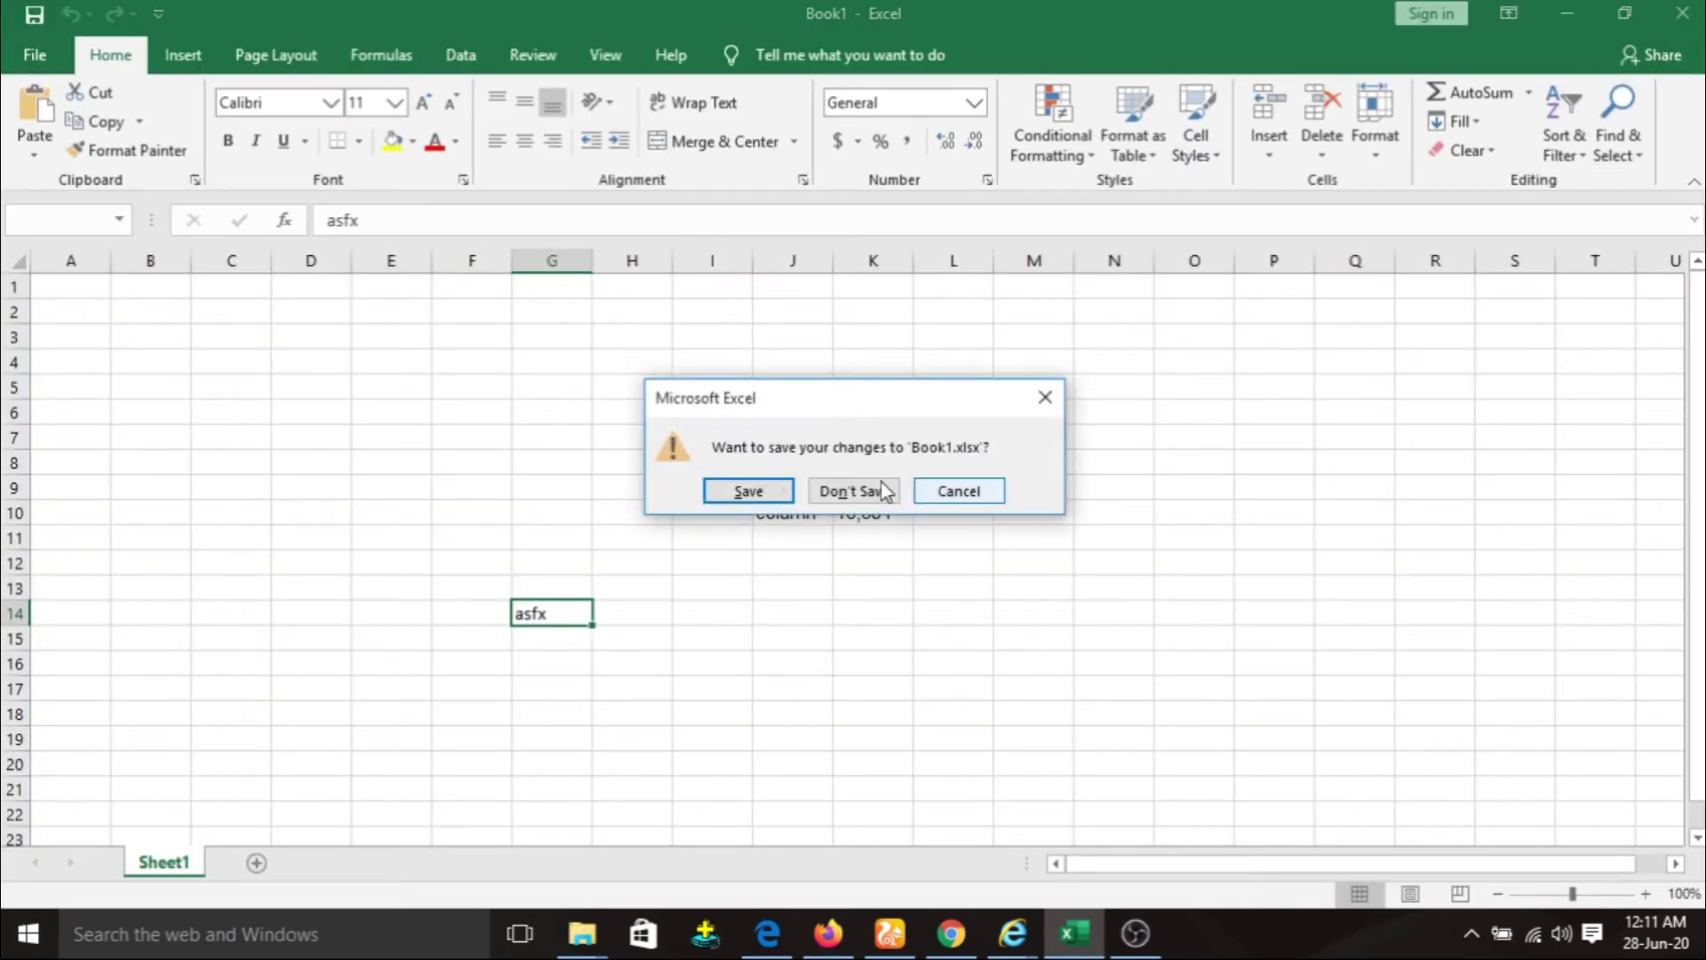
# Save Book1 on closing, reopen it from the desktop and accept read-only mode.
pyautogui.click(751, 491)
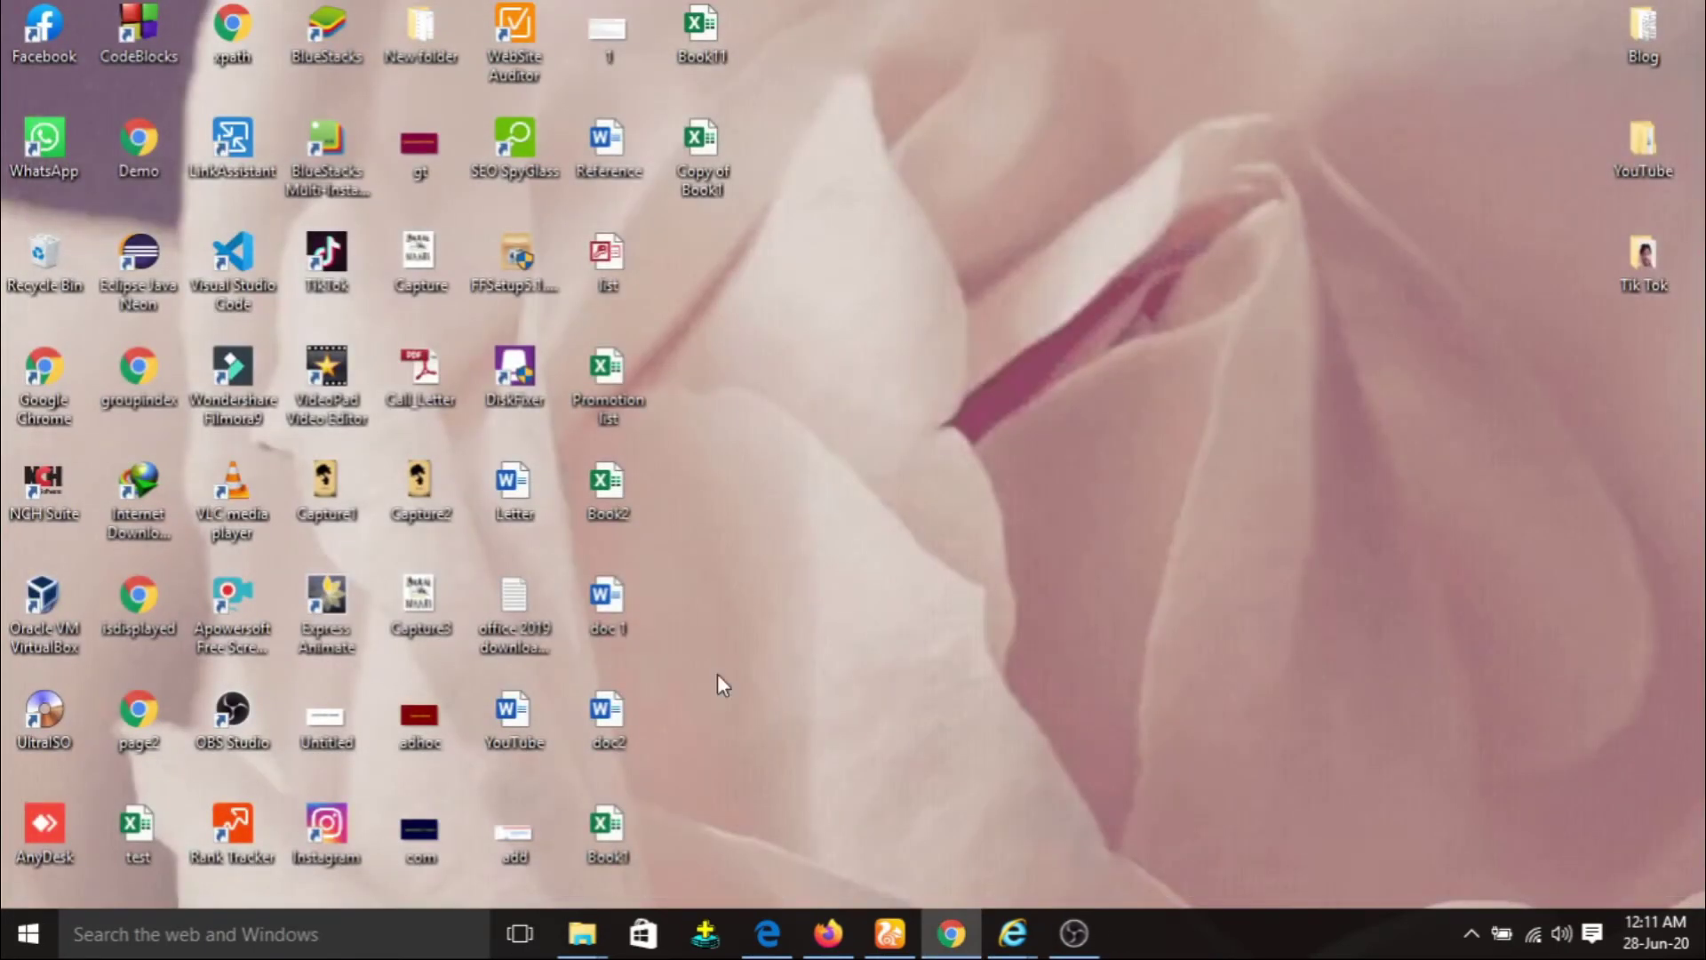
pyautogui.doubleClick(625, 851)
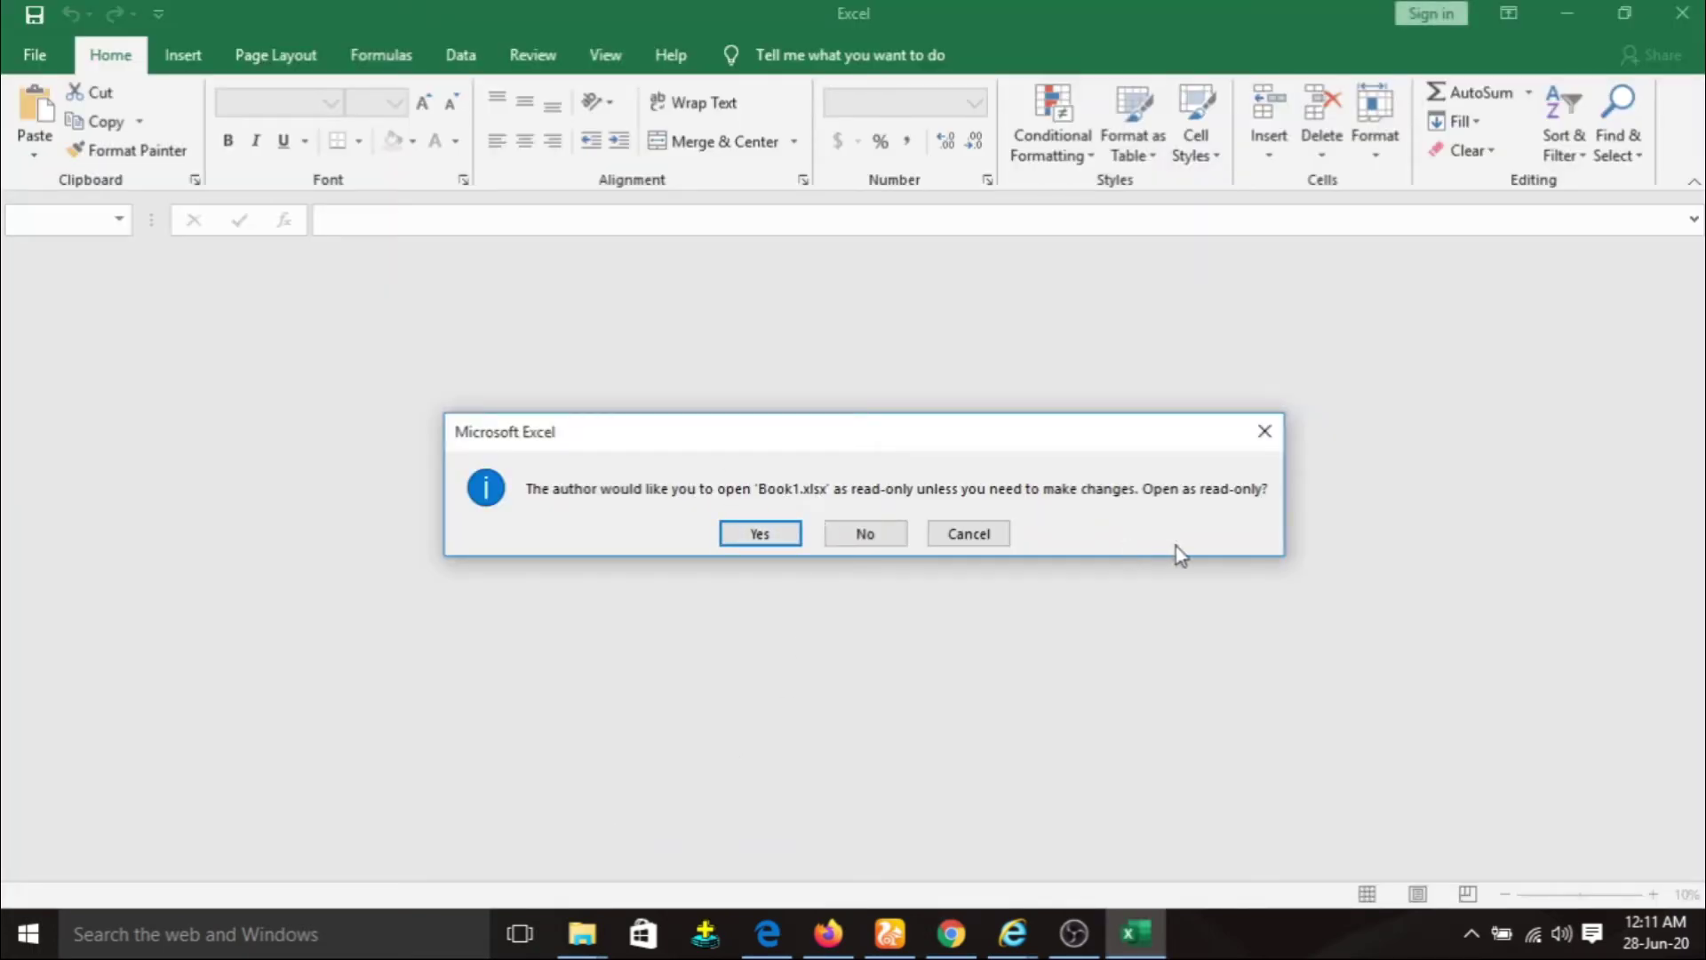
pyautogui.click(755, 535)
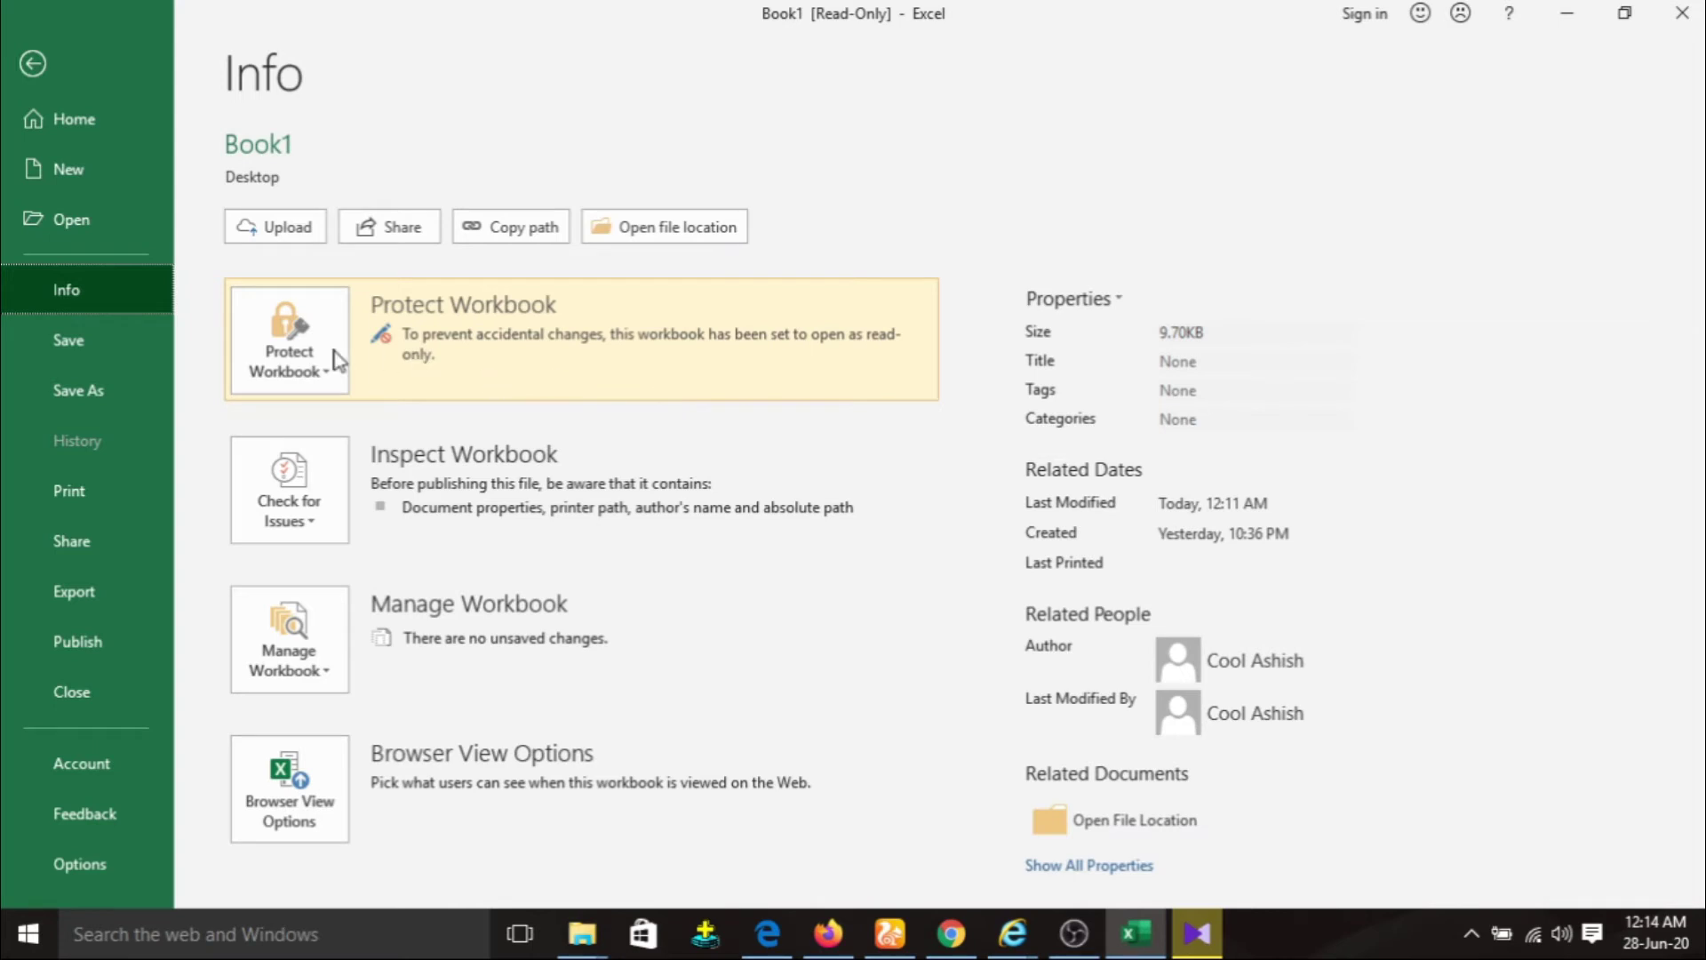
# Encrypt Book1 with an open password, then attempt a save and acknowledge the read-only warning.
pyautogui.click(302, 361)
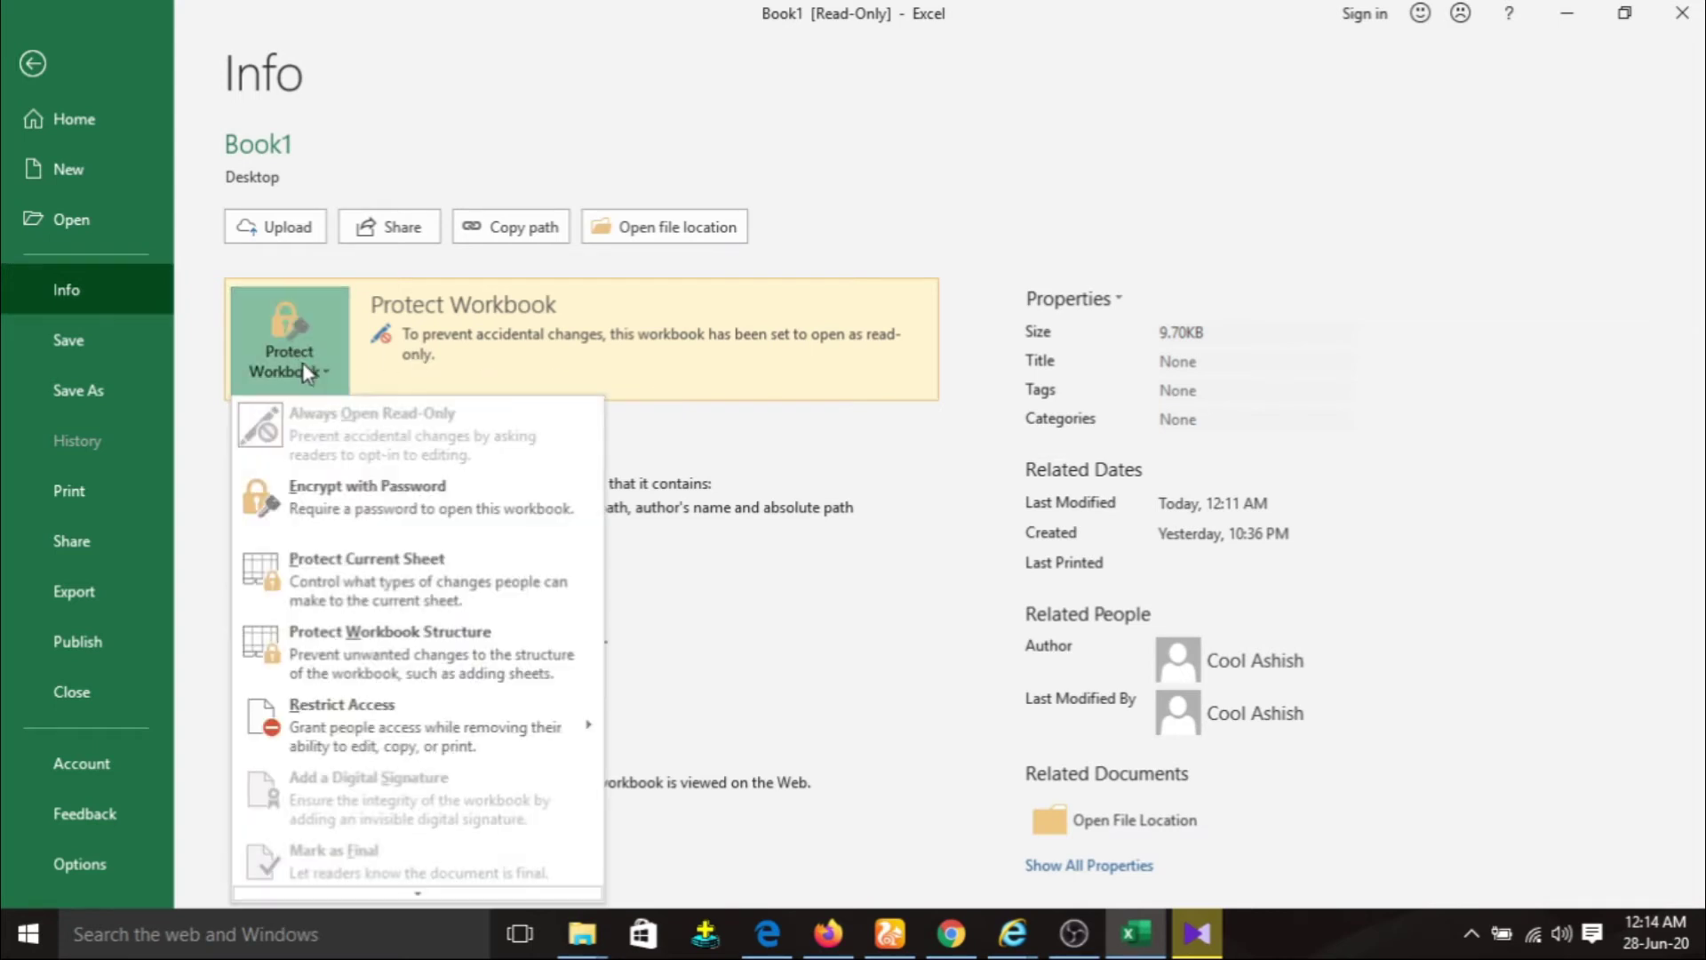
pyautogui.click(369, 509)
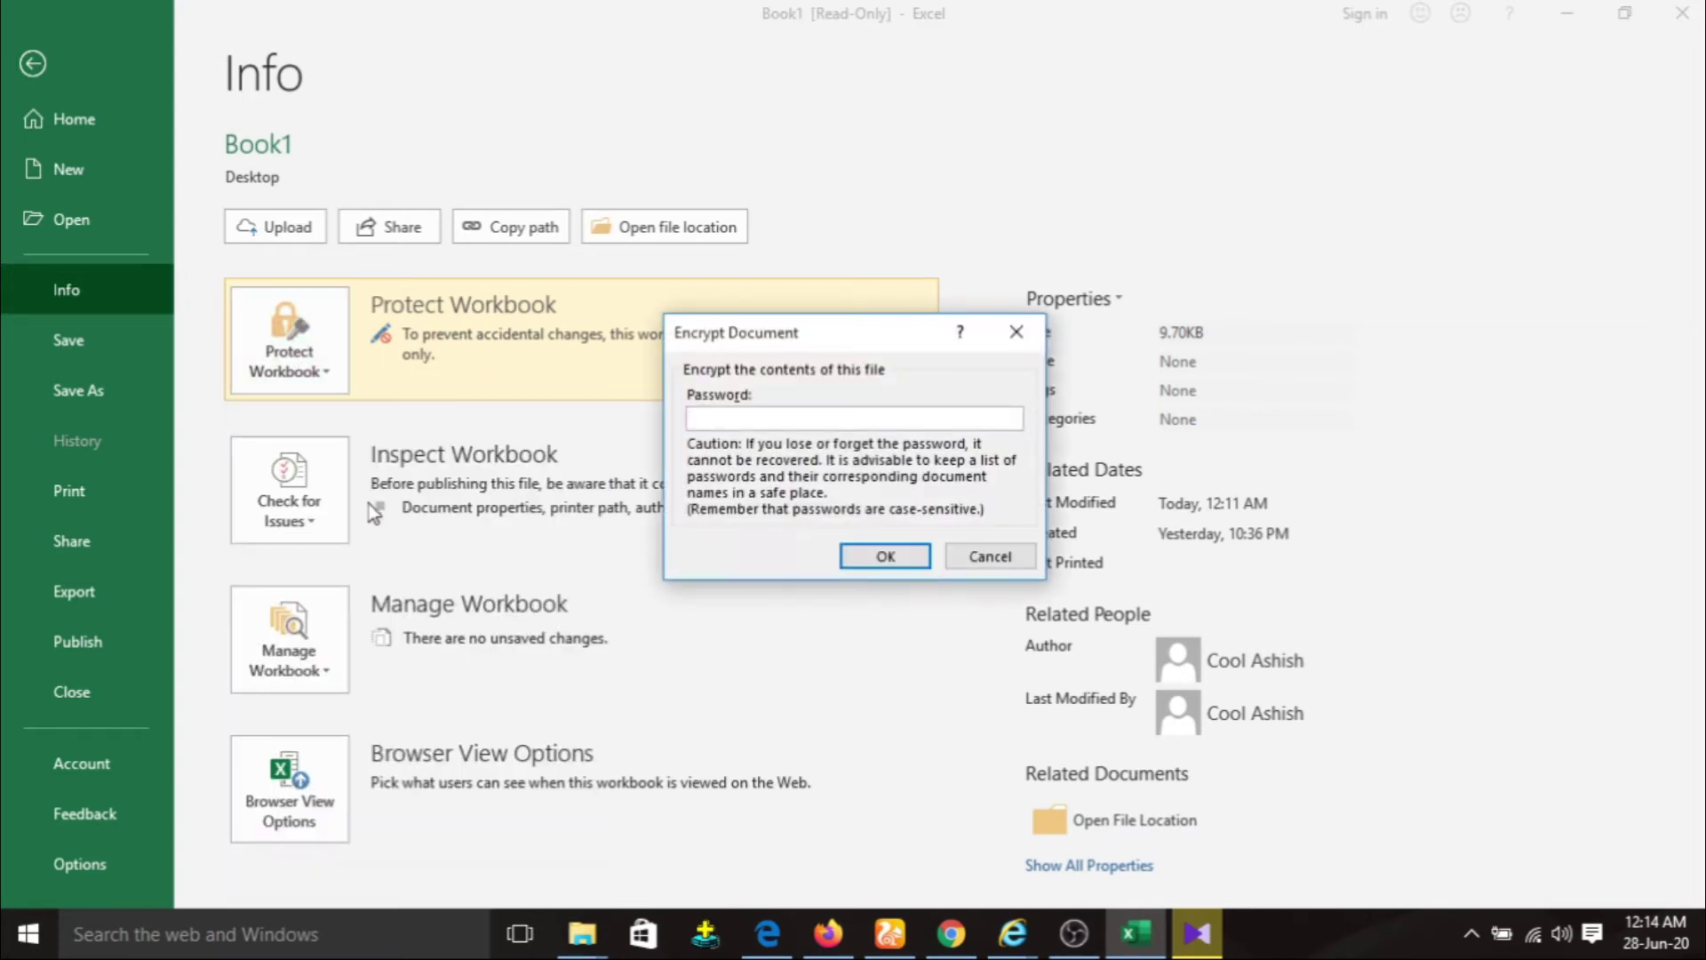
pyautogui.write('1234')
pyautogui.press('Return')
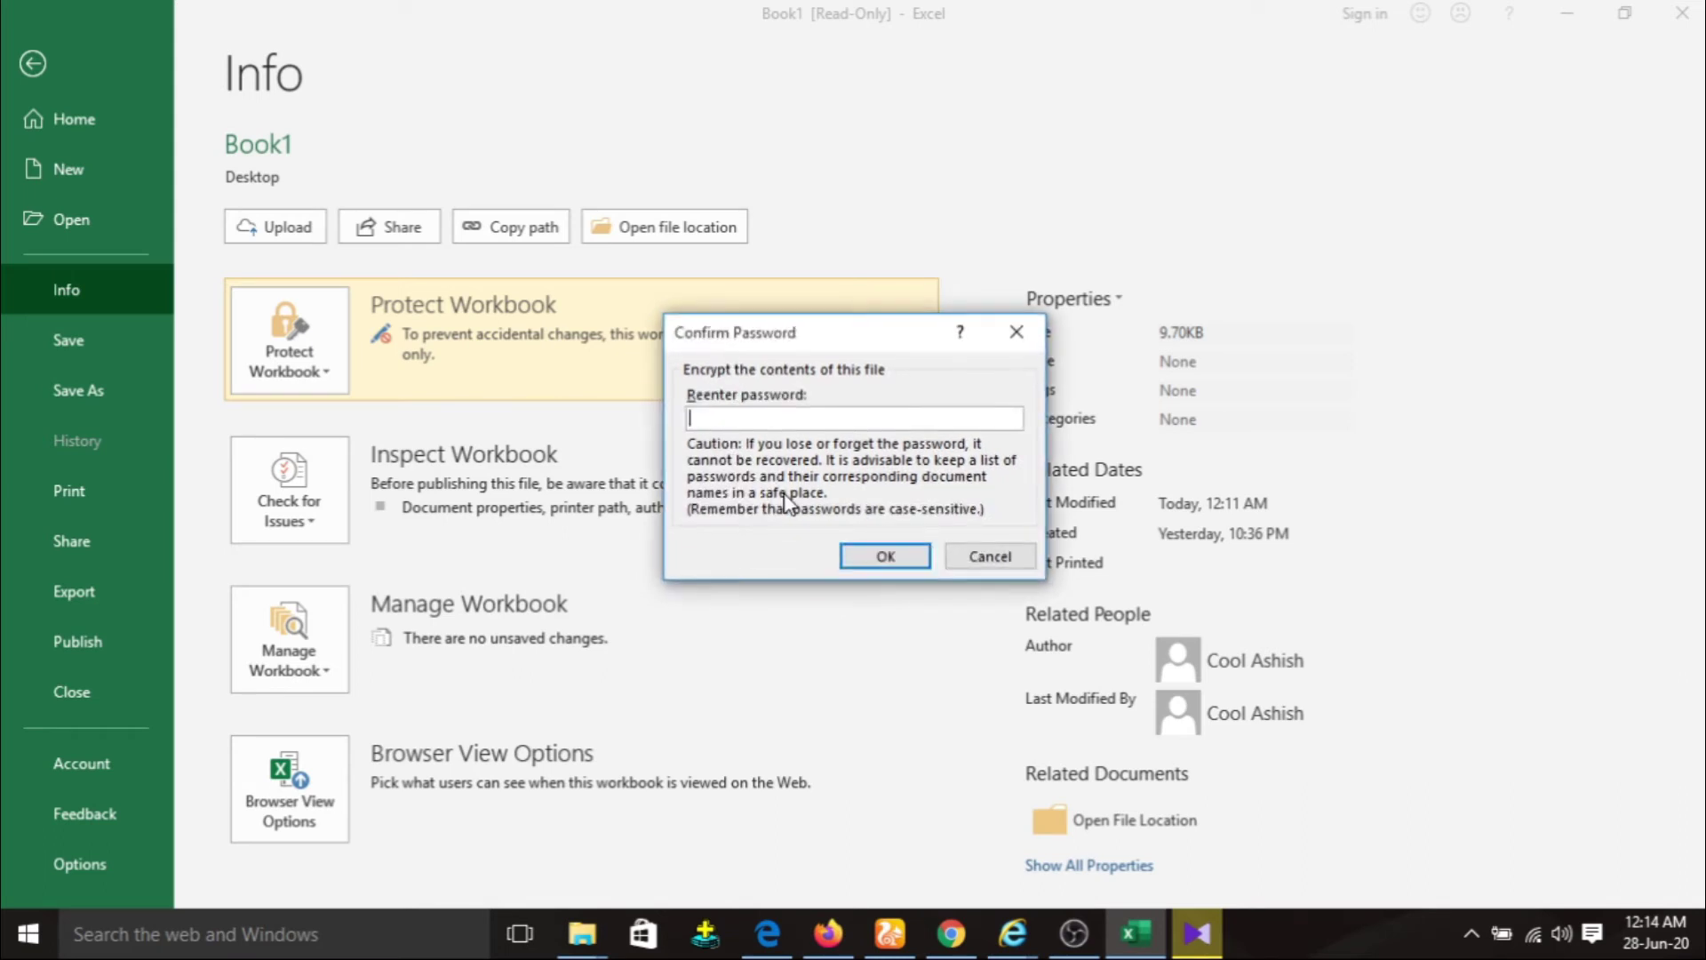
pyautogui.write('1234')
pyautogui.press('Return')
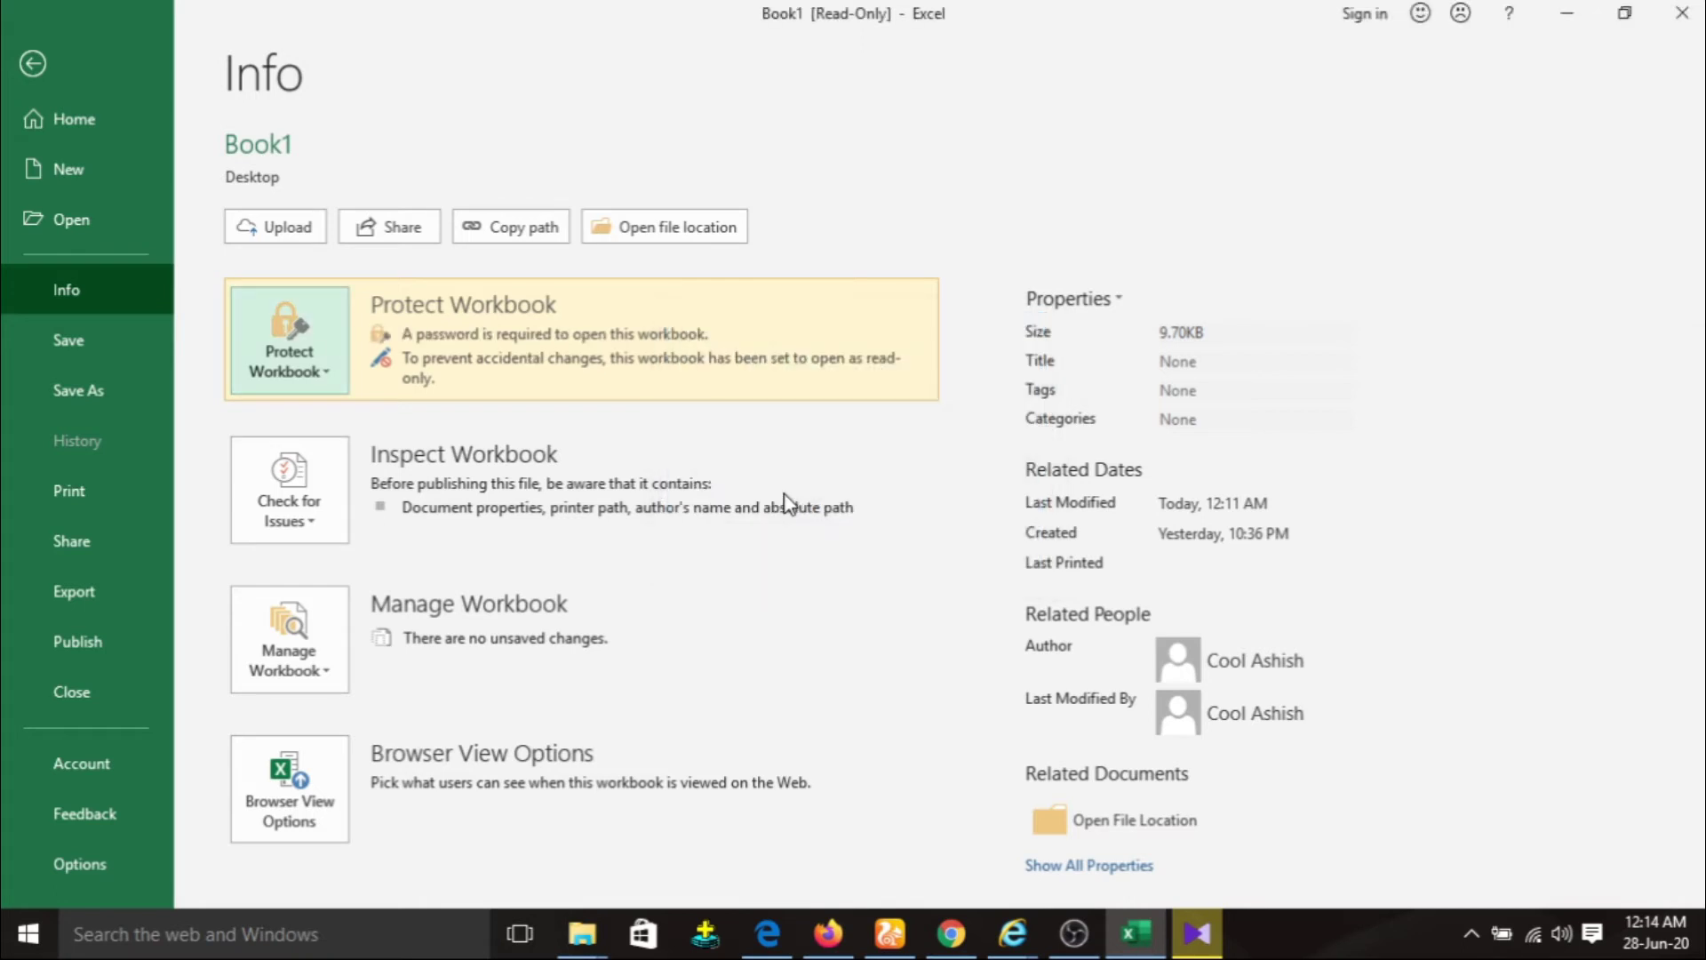
pyautogui.click(116, 345)
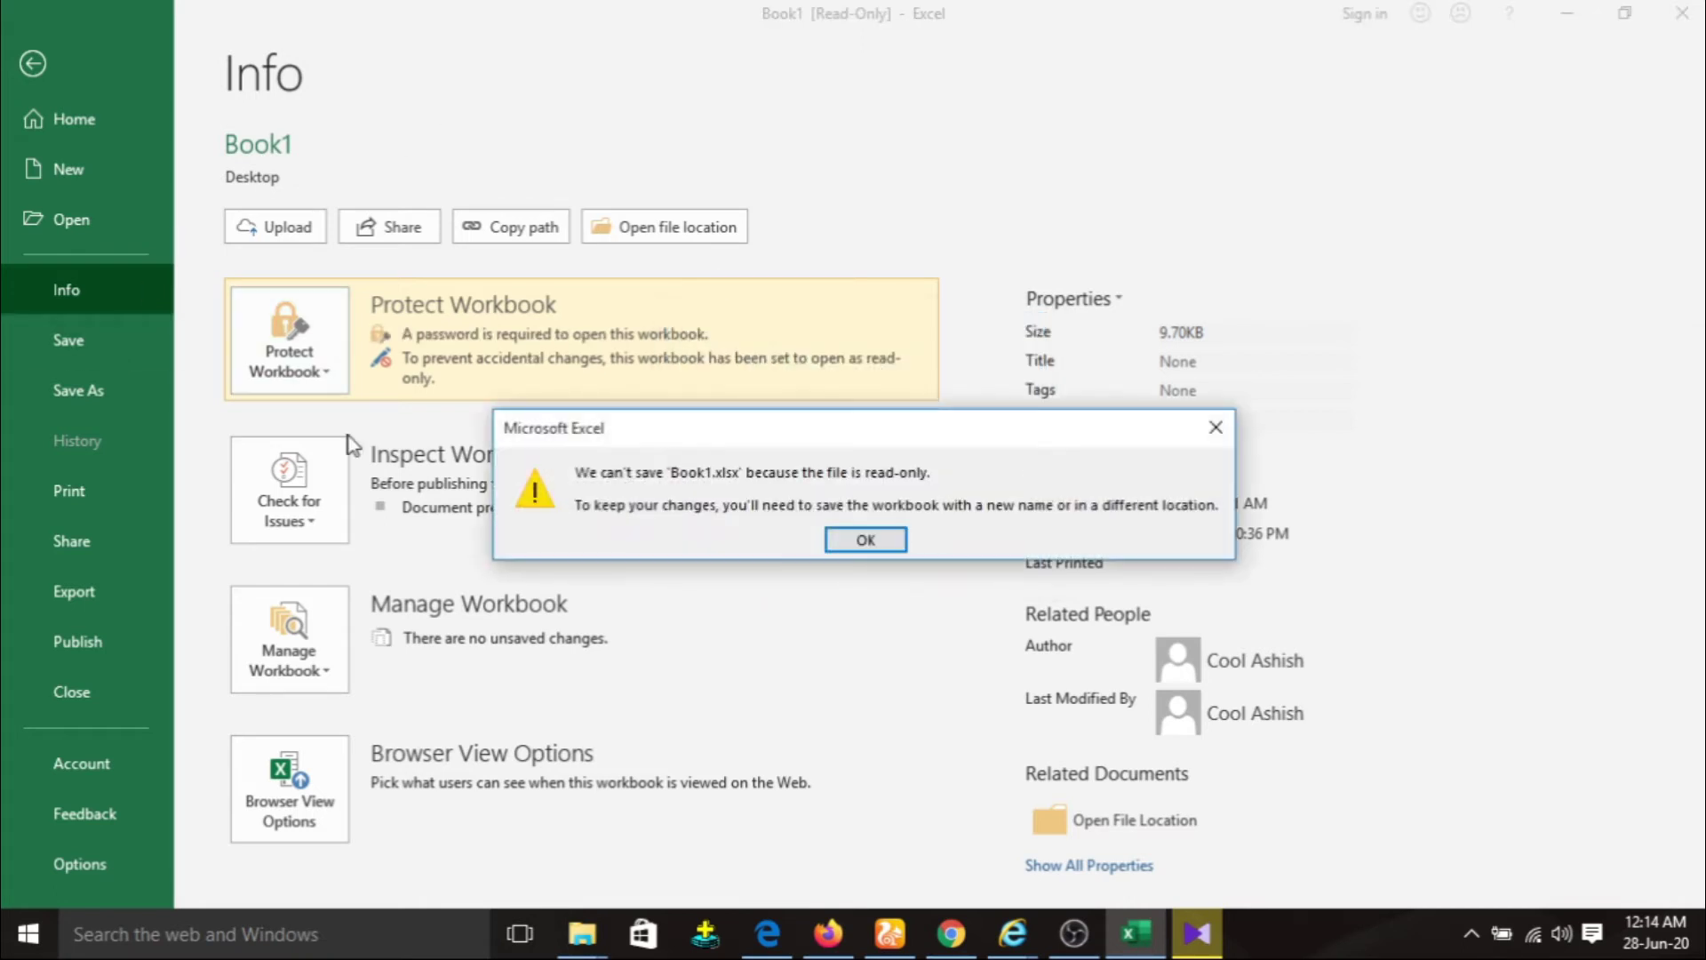
pyautogui.click(866, 541)
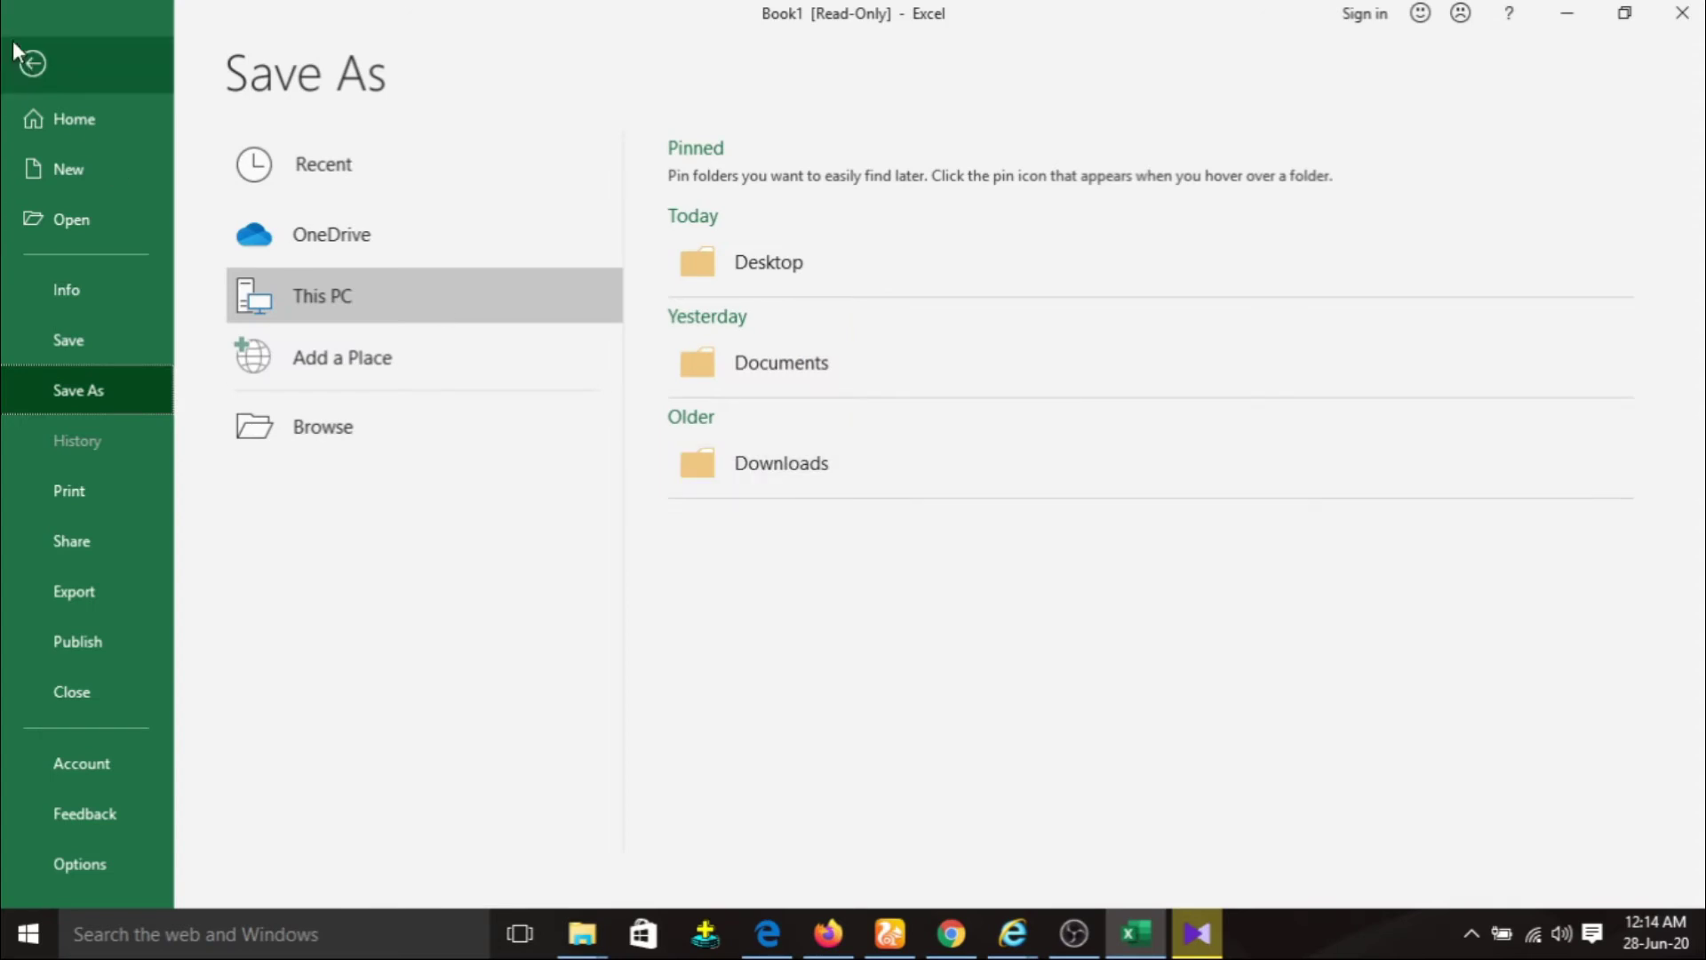
# Close the workbook, saving it as Copy of Book1 and replacing the existing file.
pyautogui.click(16, 46)
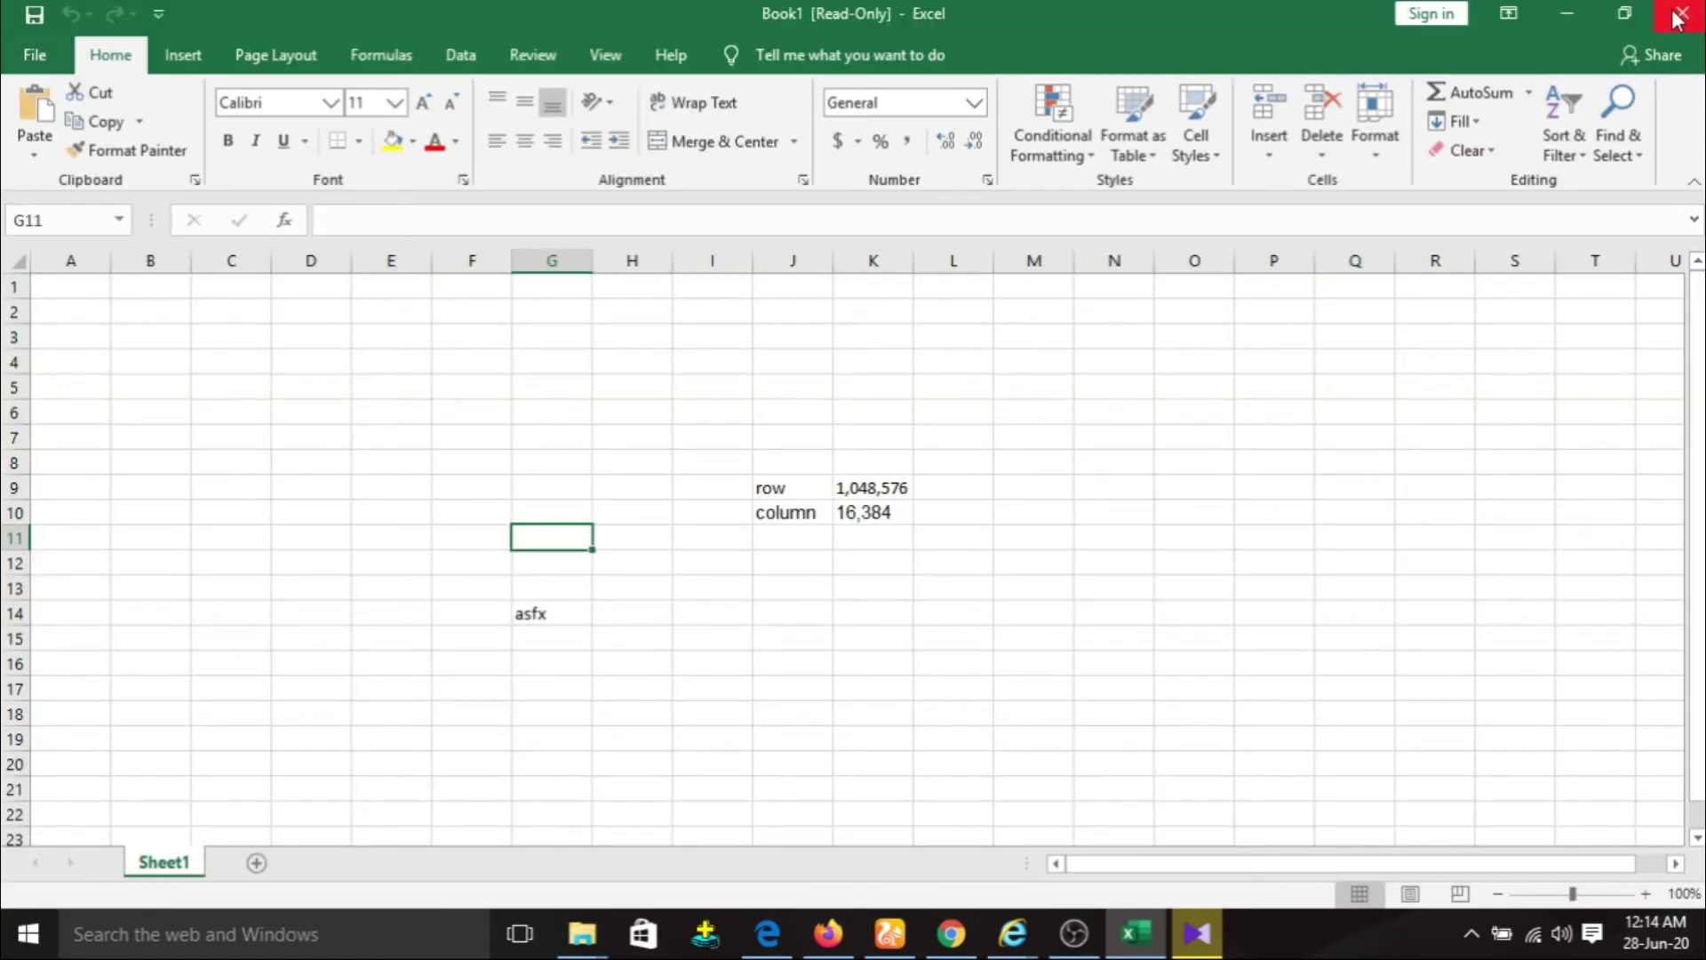
pyautogui.click(1677, 17)
pyautogui.click(769, 491)
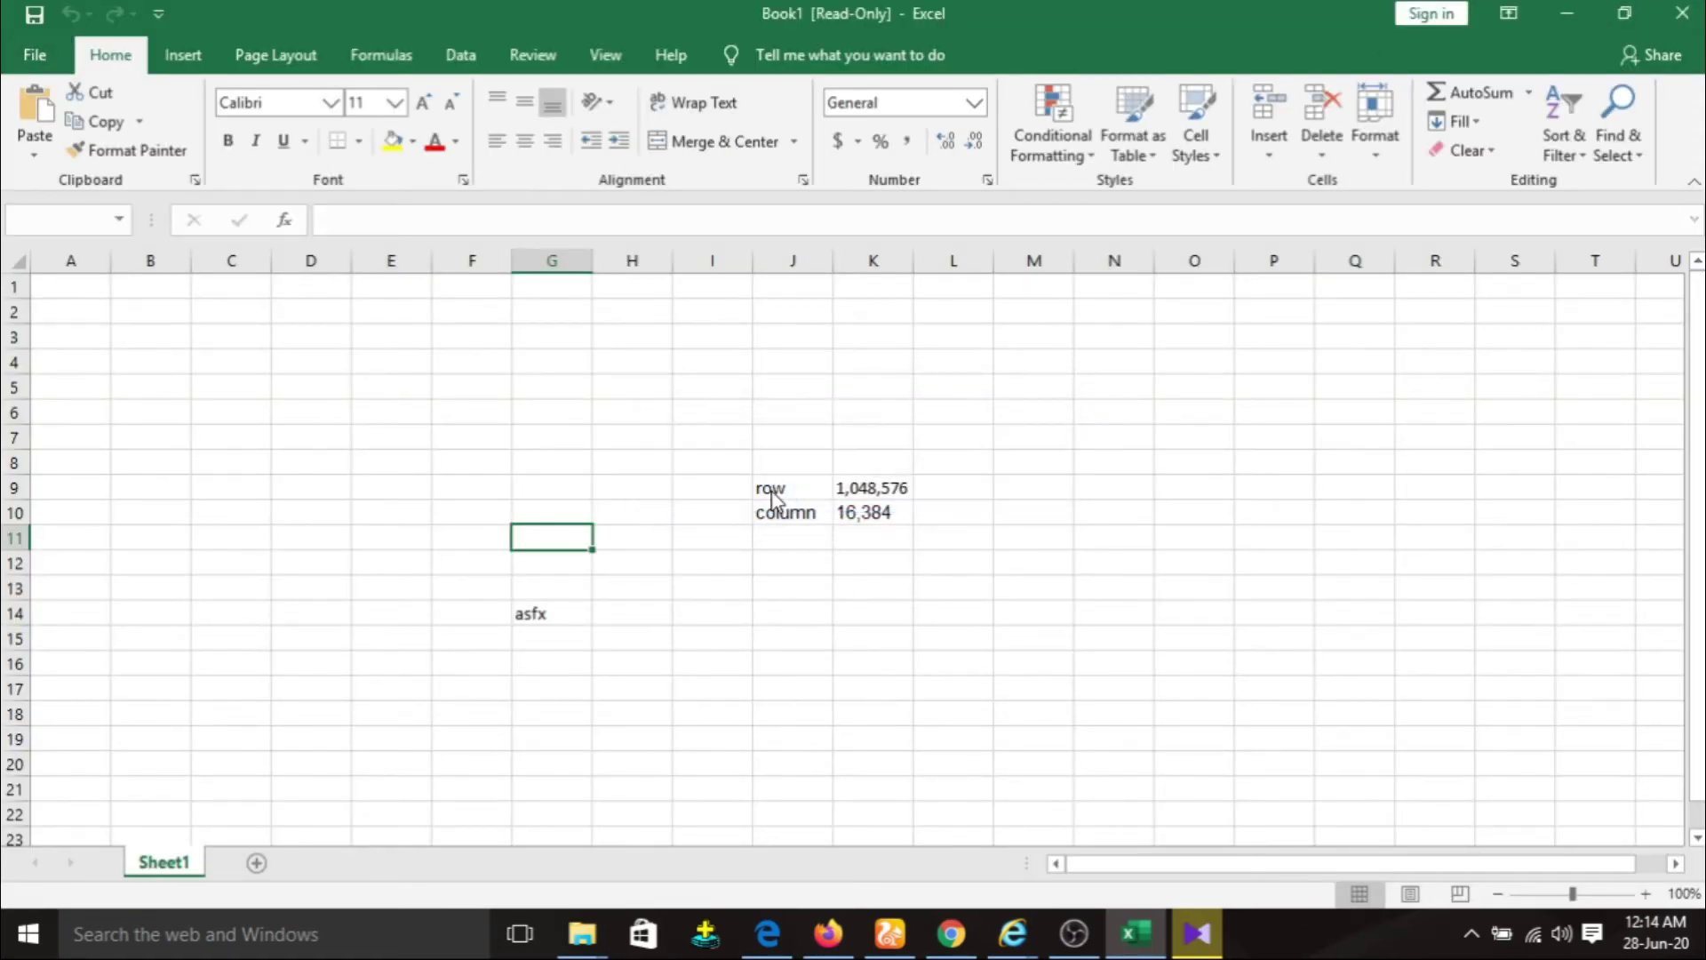
pyautogui.click(643, 588)
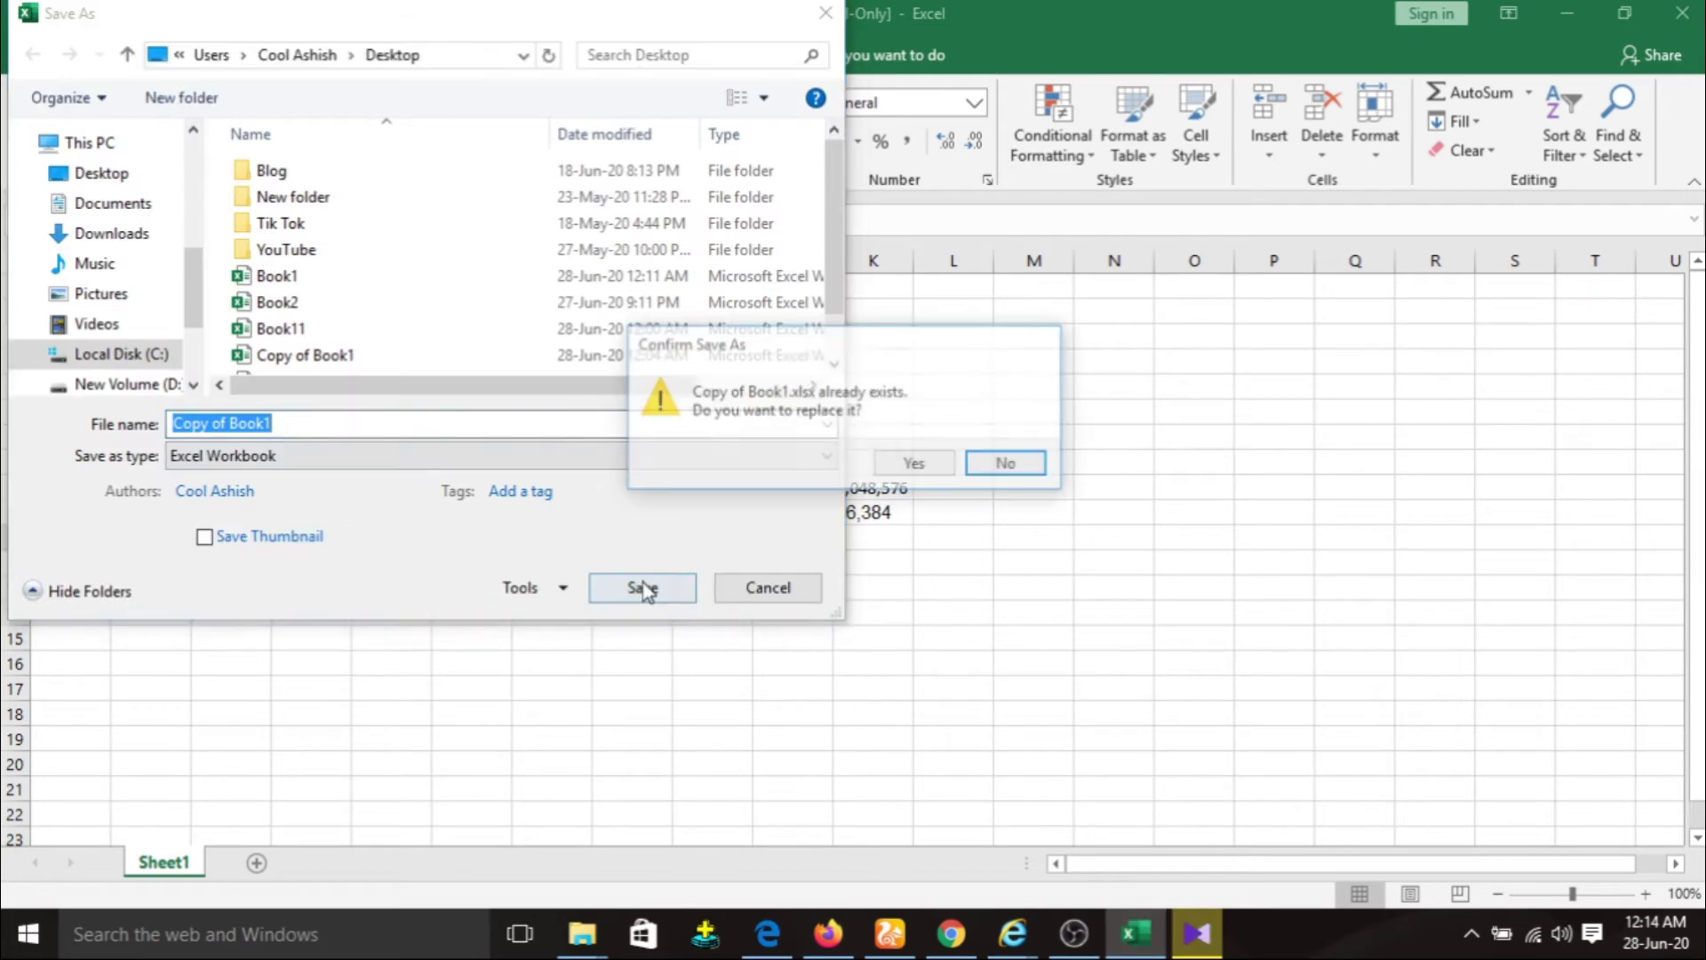
pyautogui.click(914, 463)
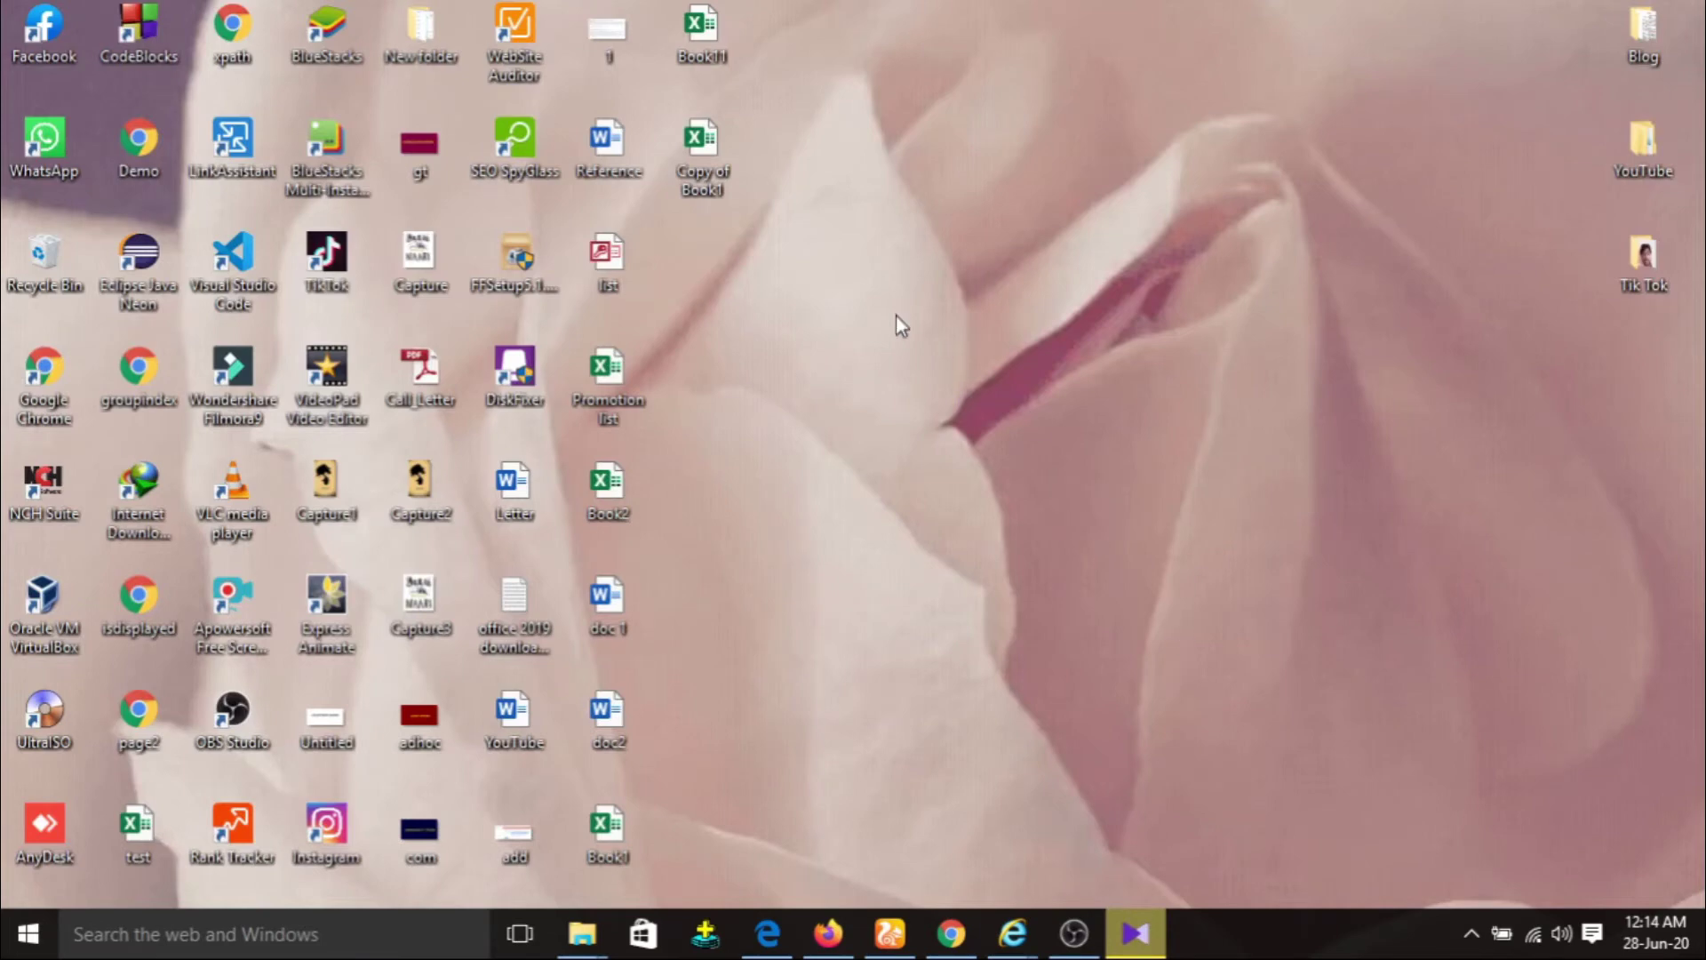
# Reopen Copy of Book1 with its password and accept opening it read-only.
pyautogui.doubleClick(716, 159)
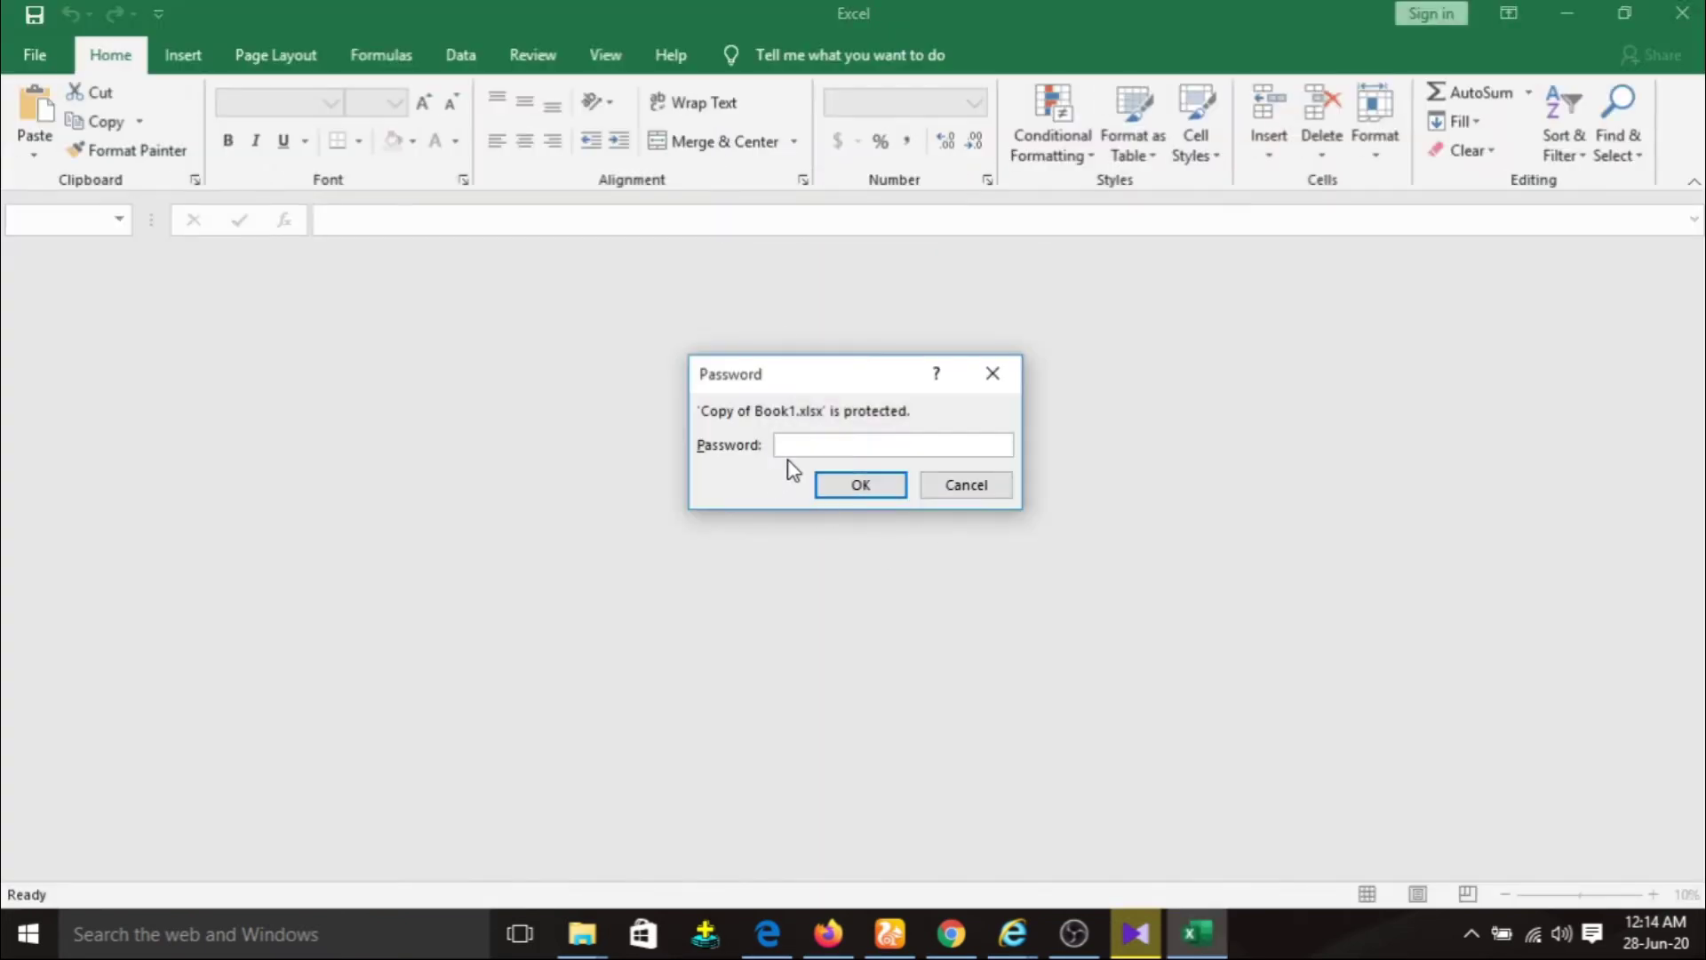
pyautogui.write('123')
pyautogui.press('Return')
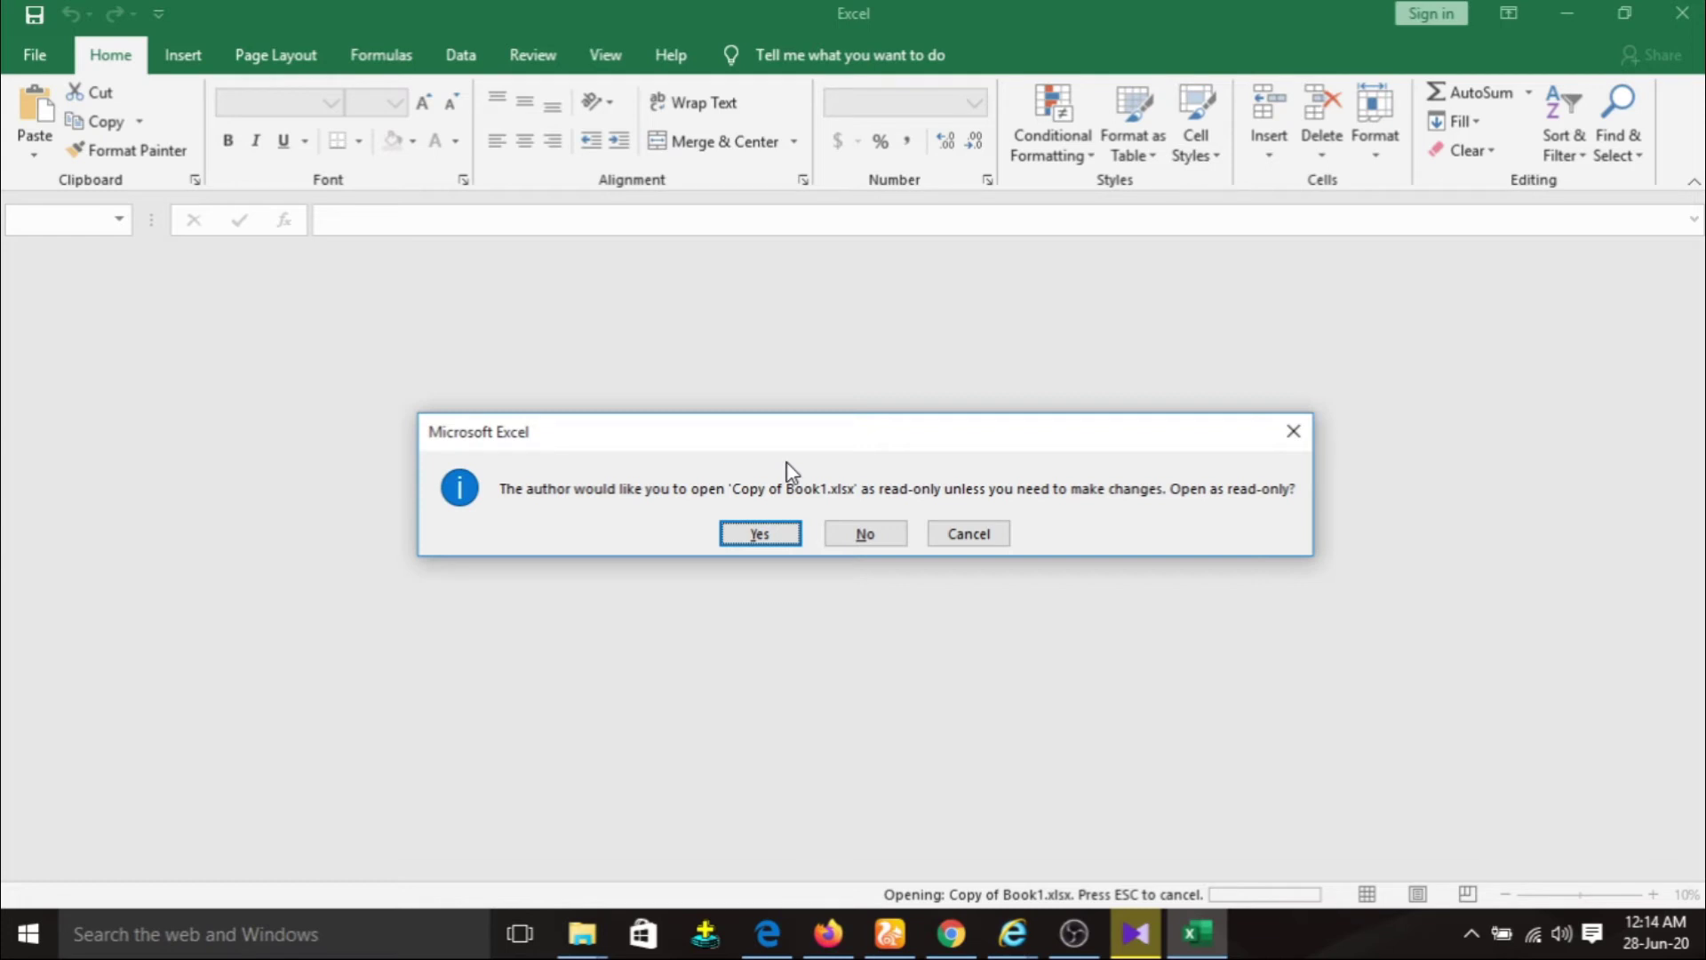
pyautogui.press('Return')
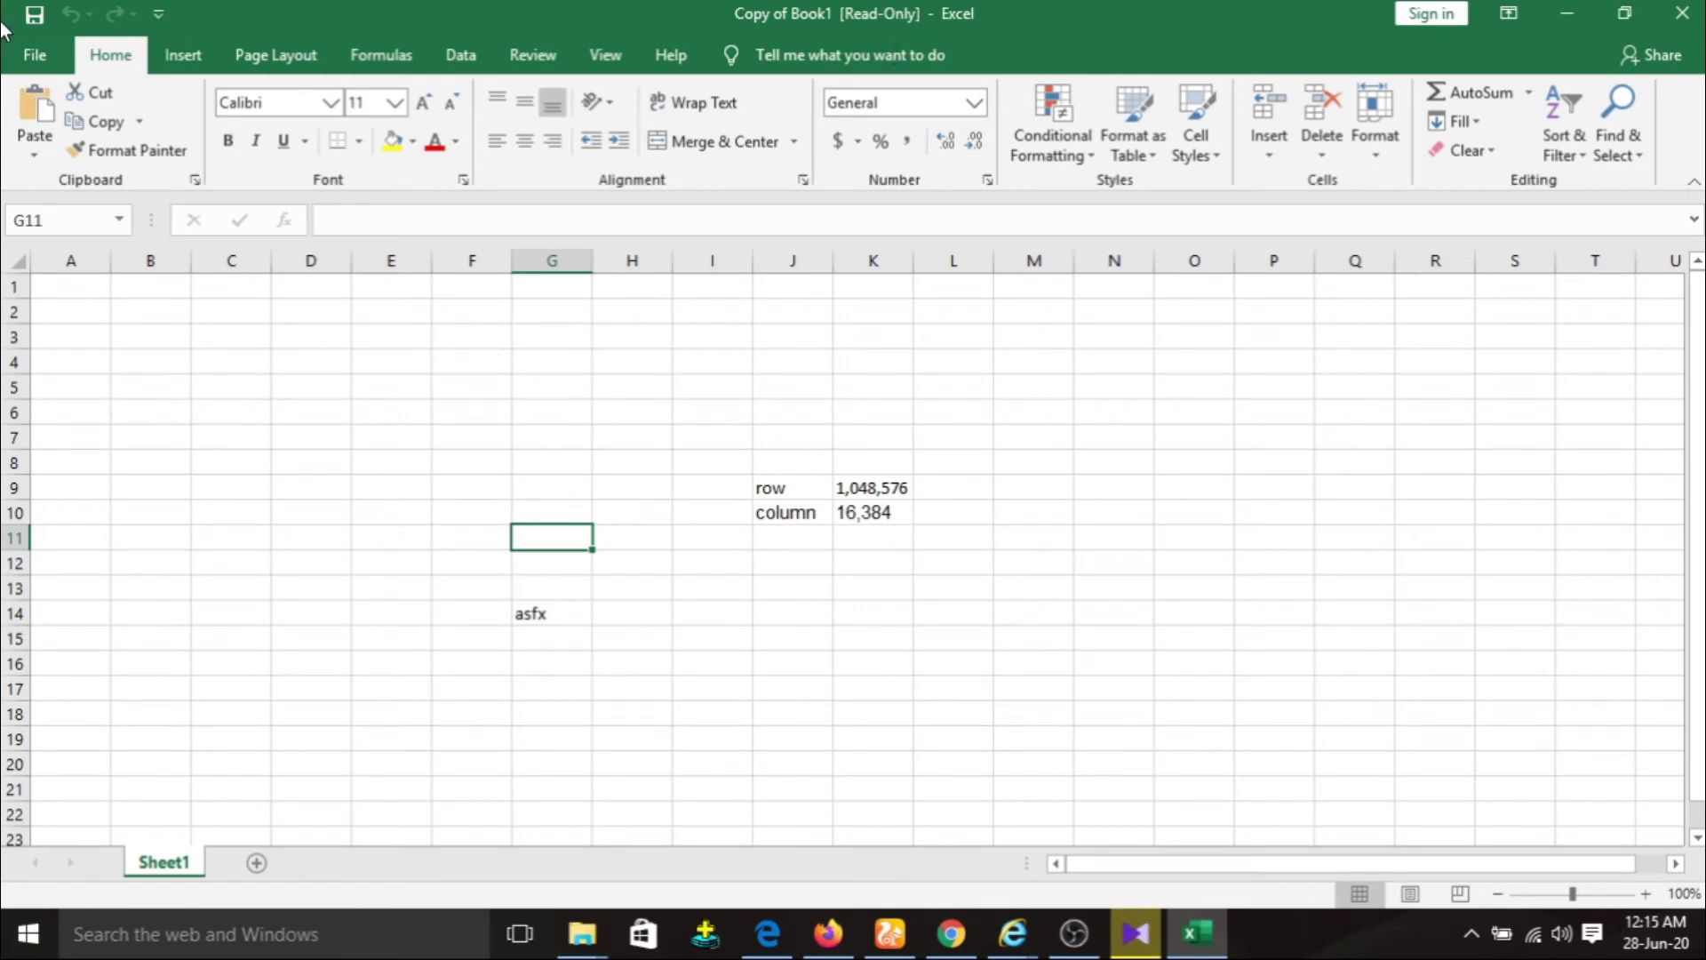
pyautogui.click(39, 51)
pyautogui.click(75, 289)
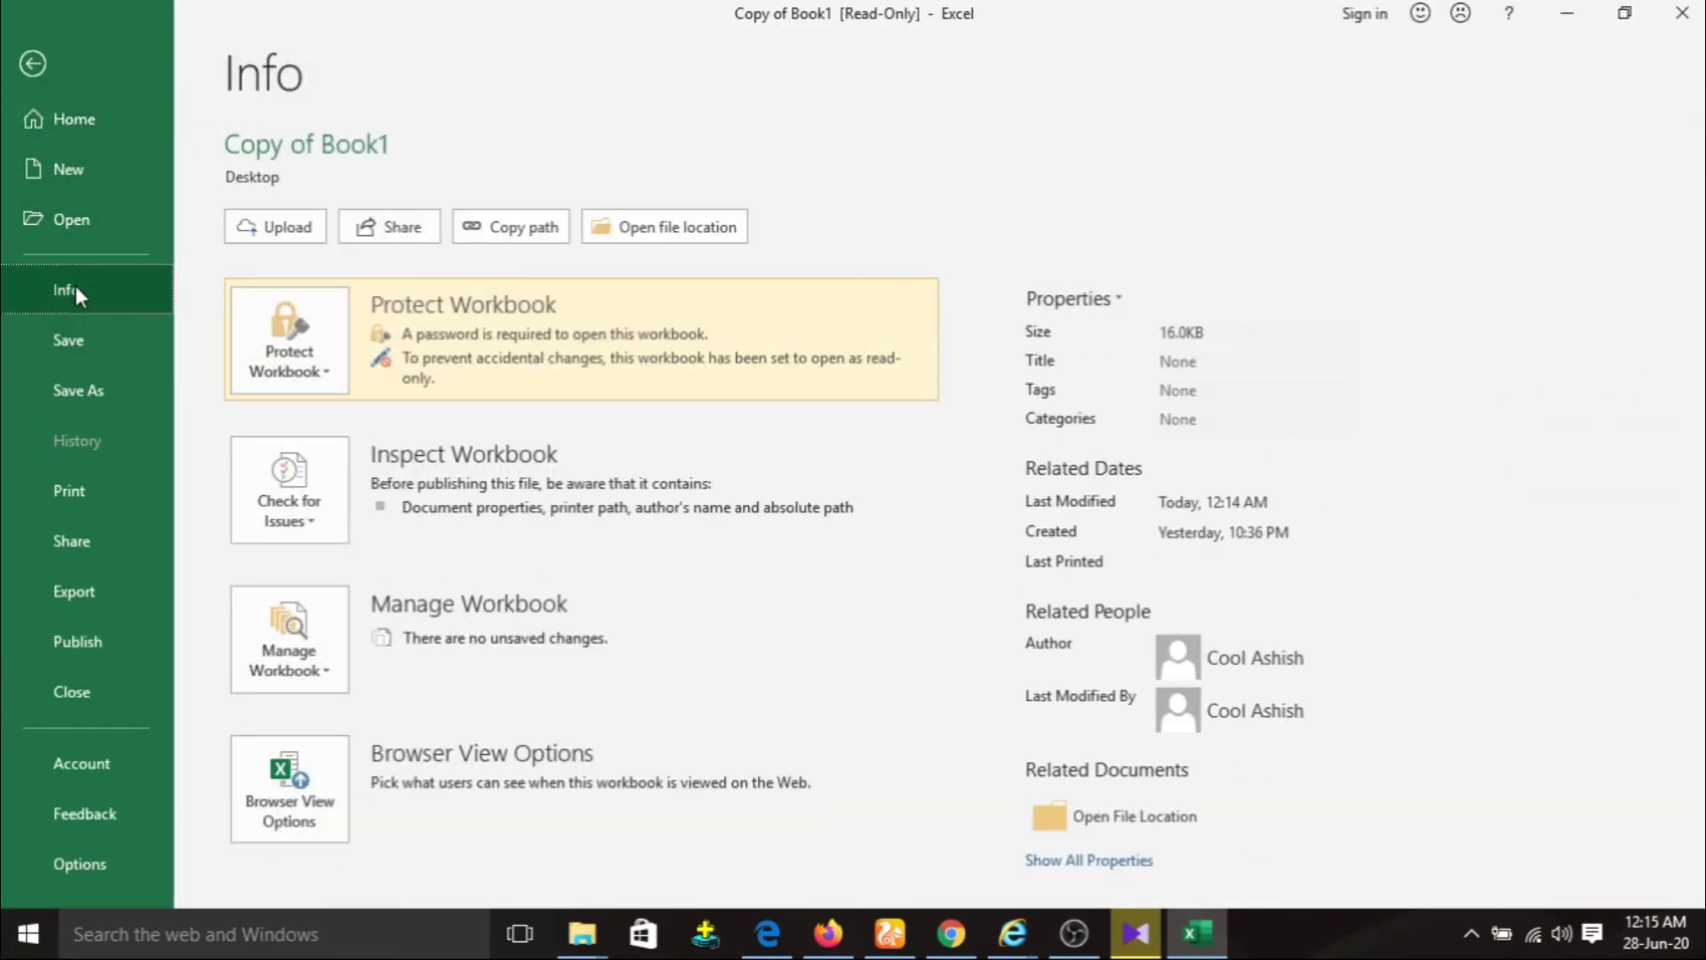
pyautogui.click(312, 368)
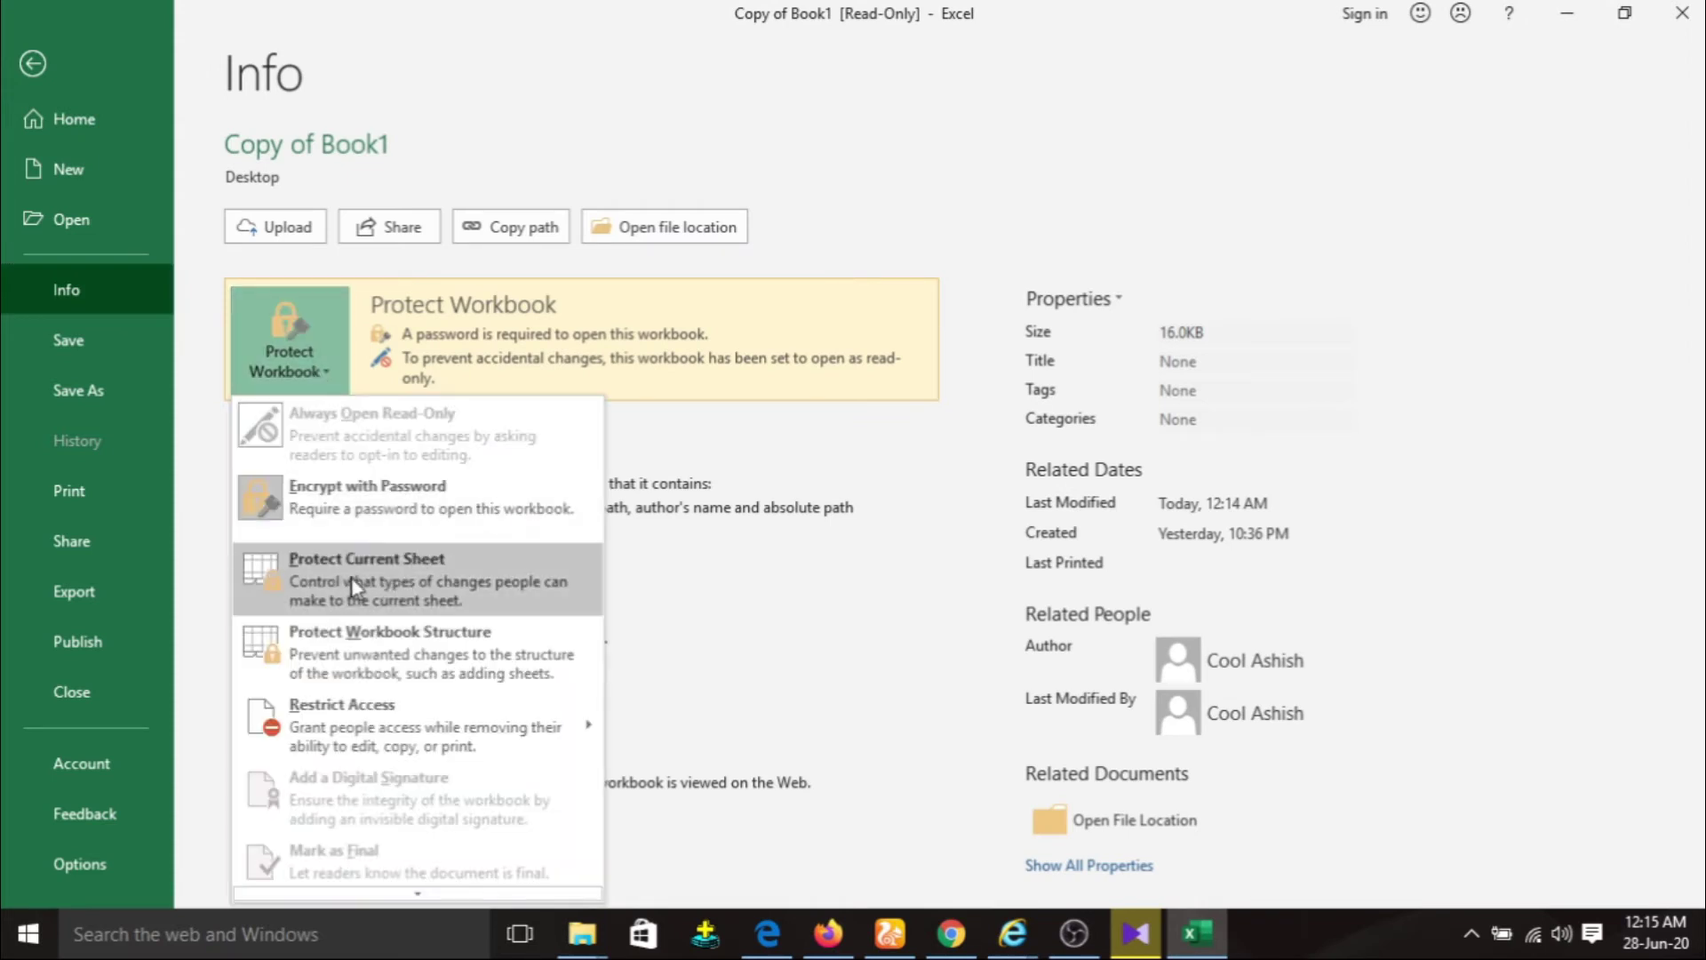
pyautogui.click(416, 585)
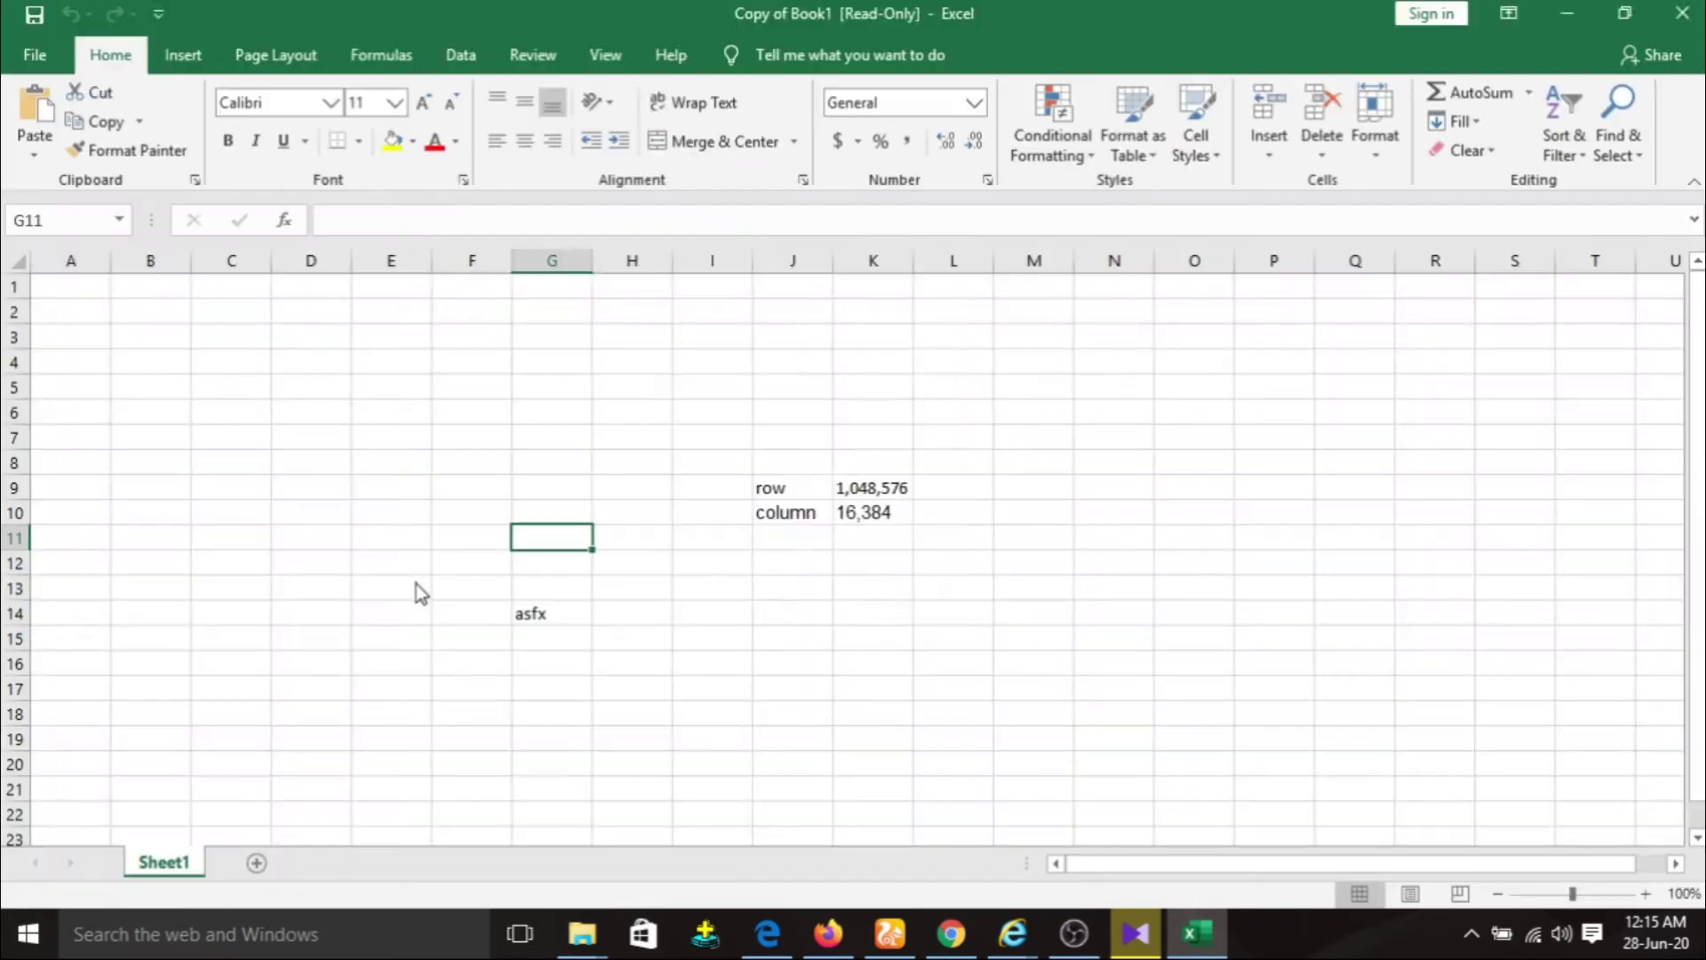
pyautogui.write('123')
pyautogui.press('Return')
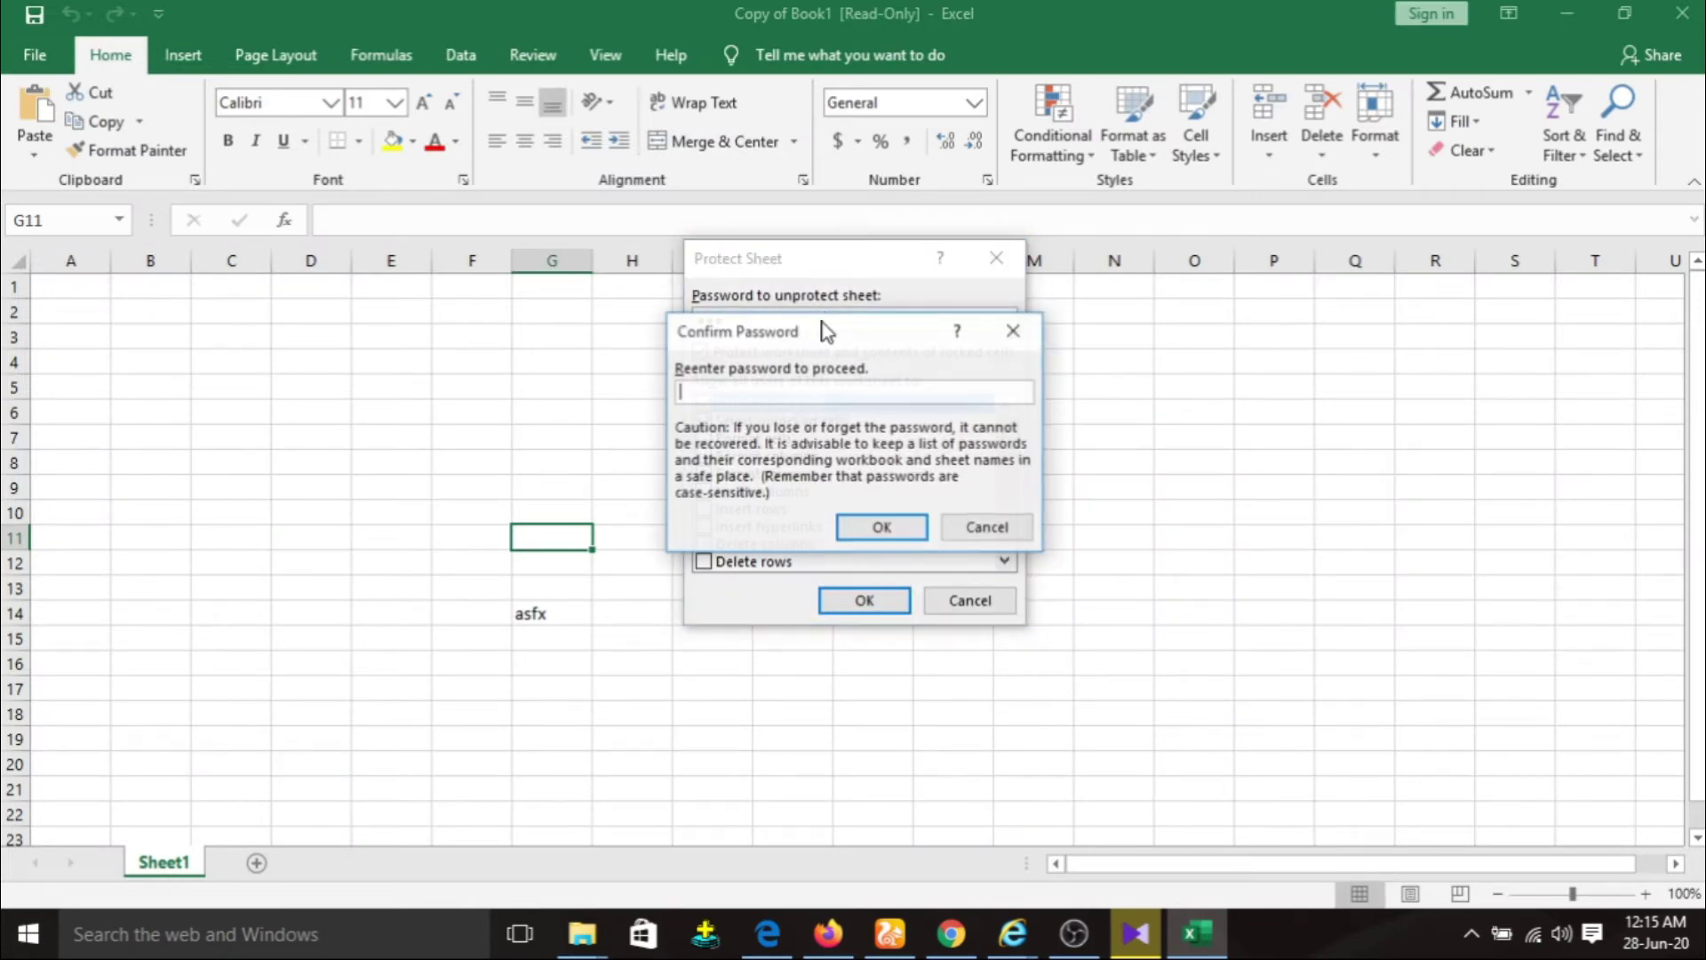
pyautogui.write('123')
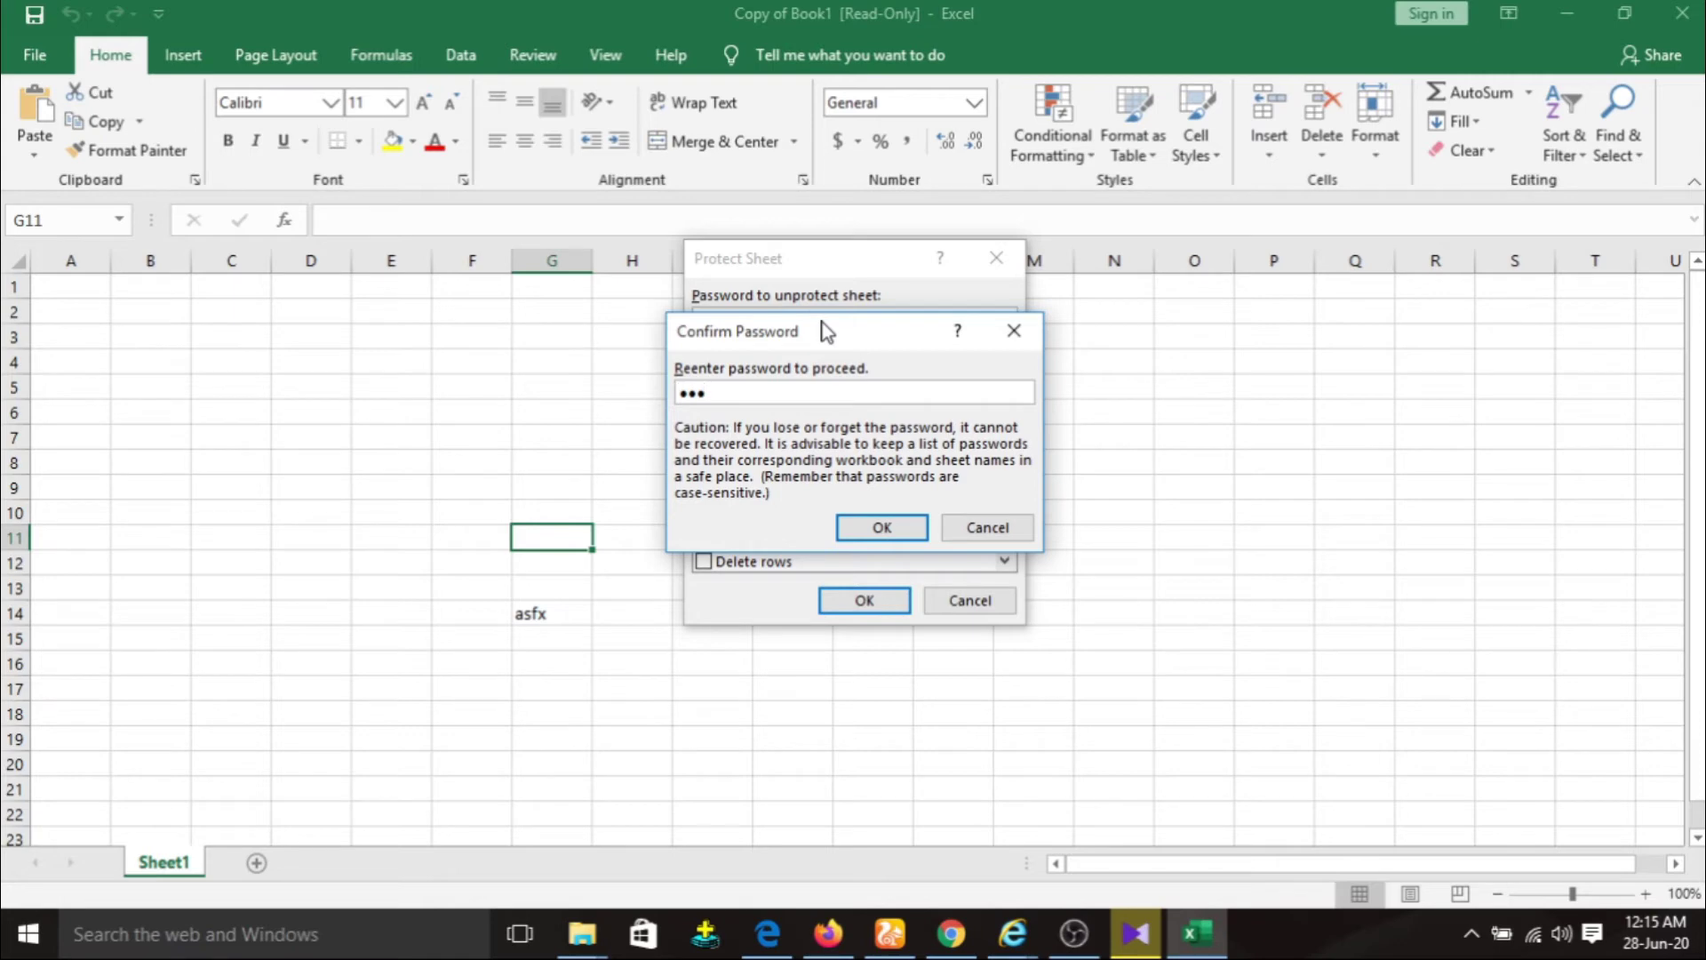
pyautogui.press('Return')
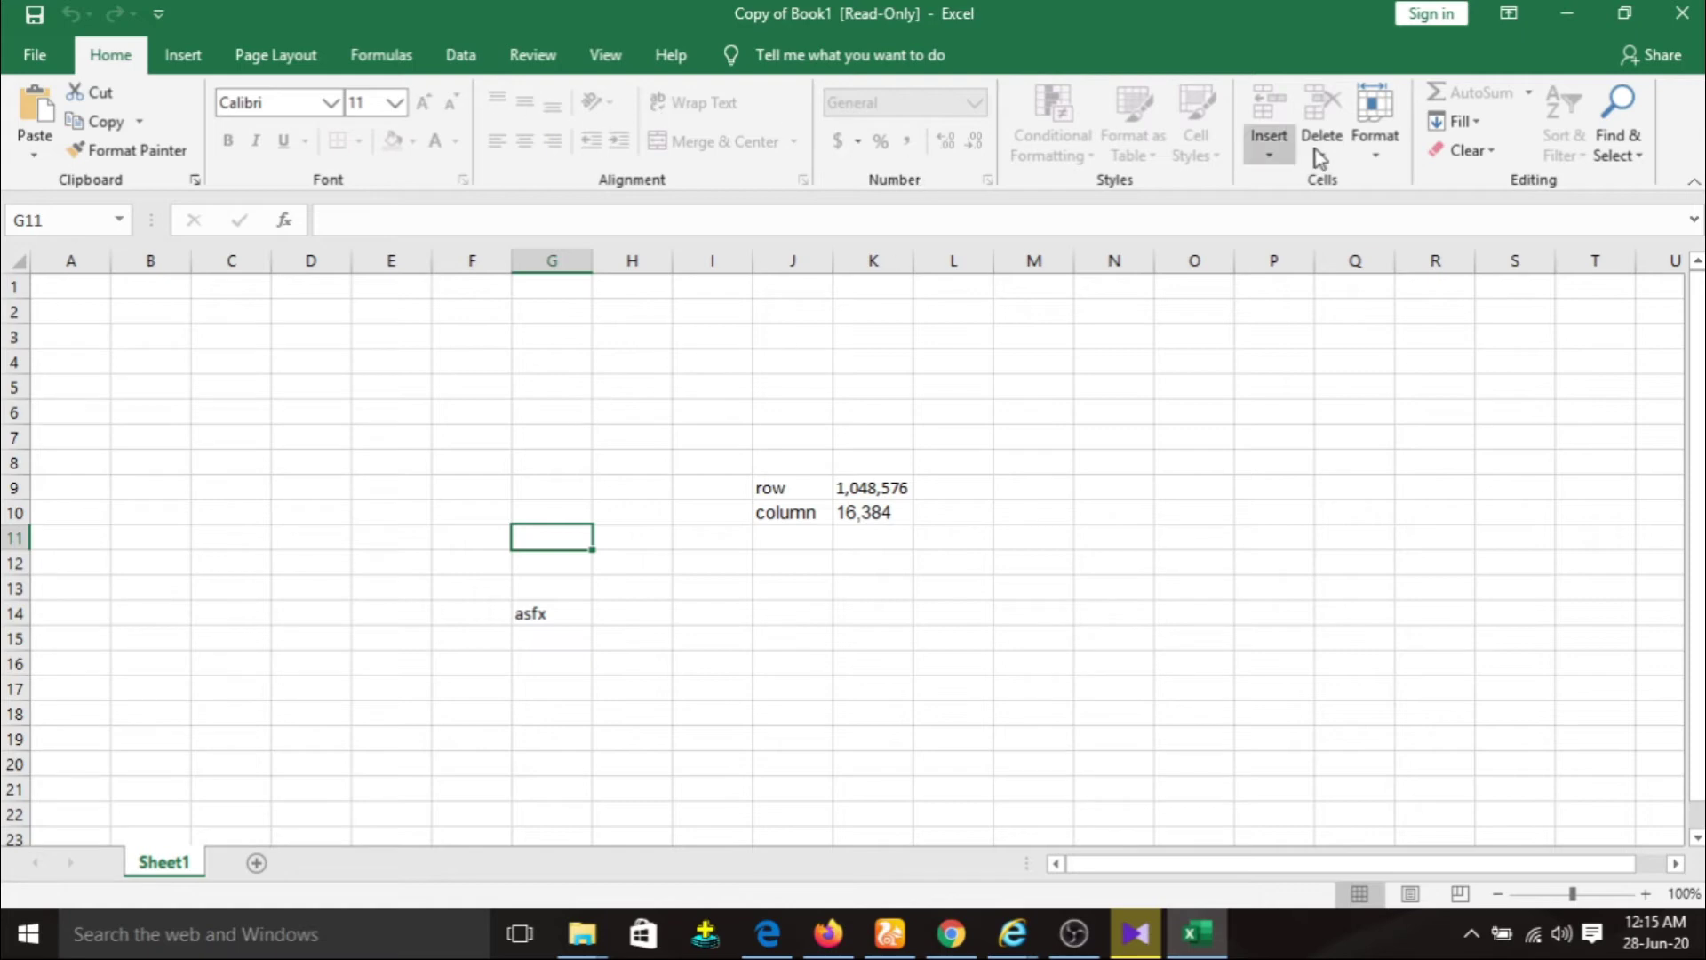
pyautogui.click(256, 863)
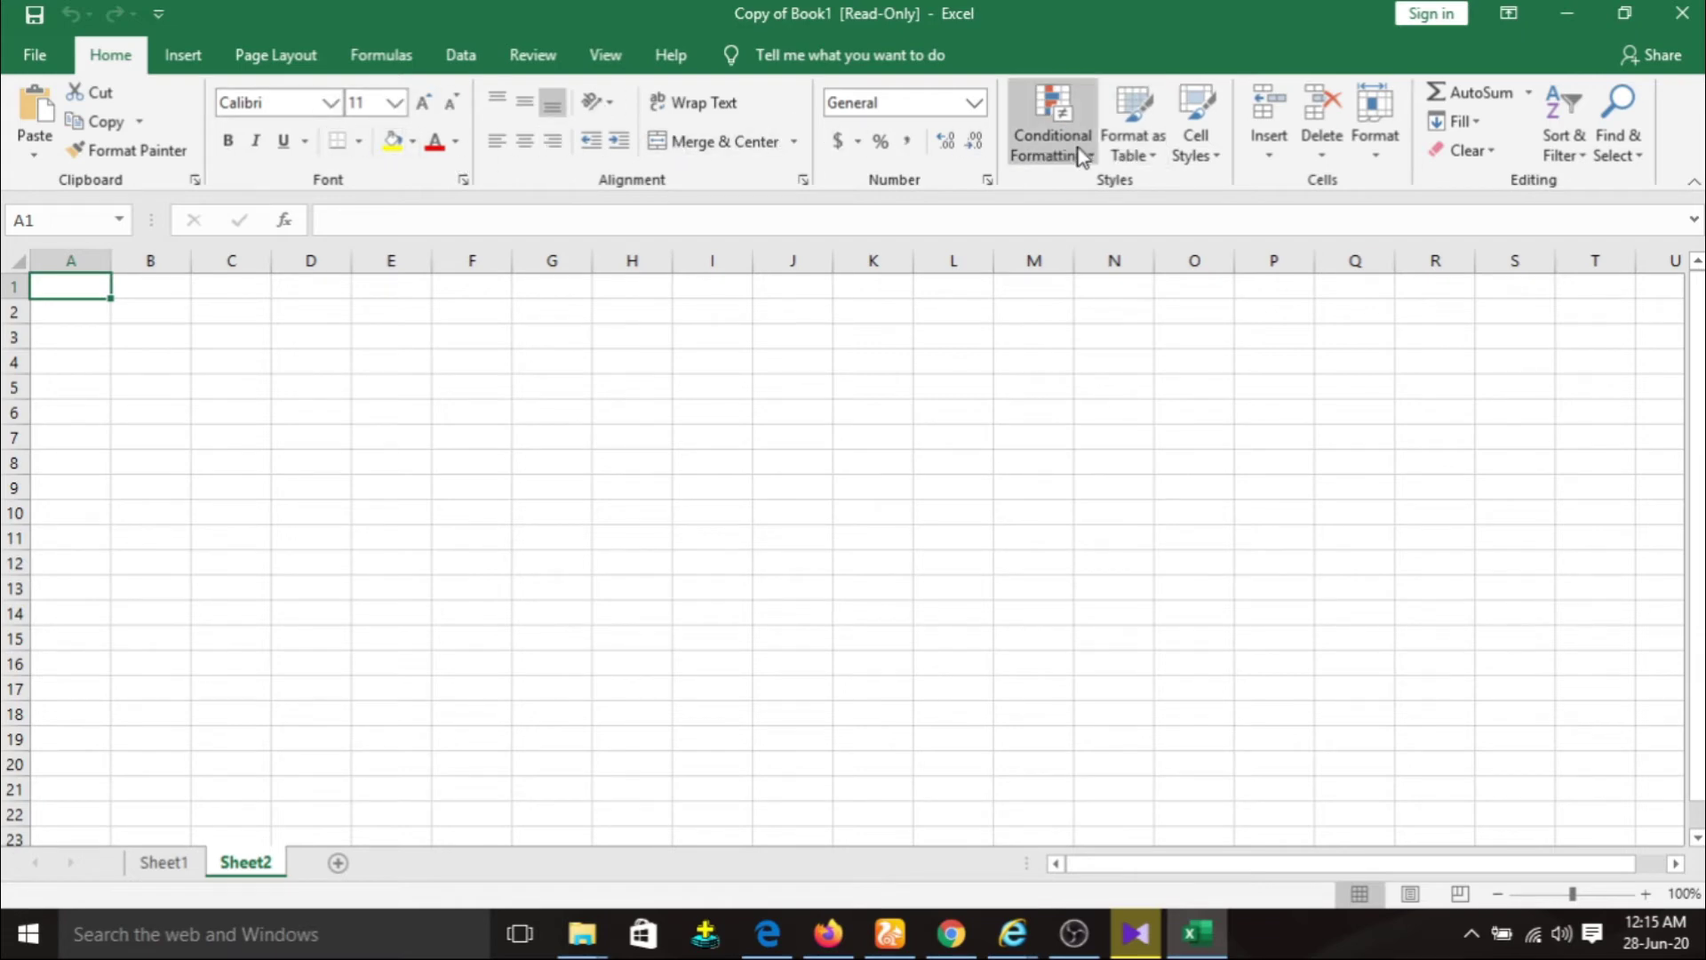
pyautogui.click(165, 862)
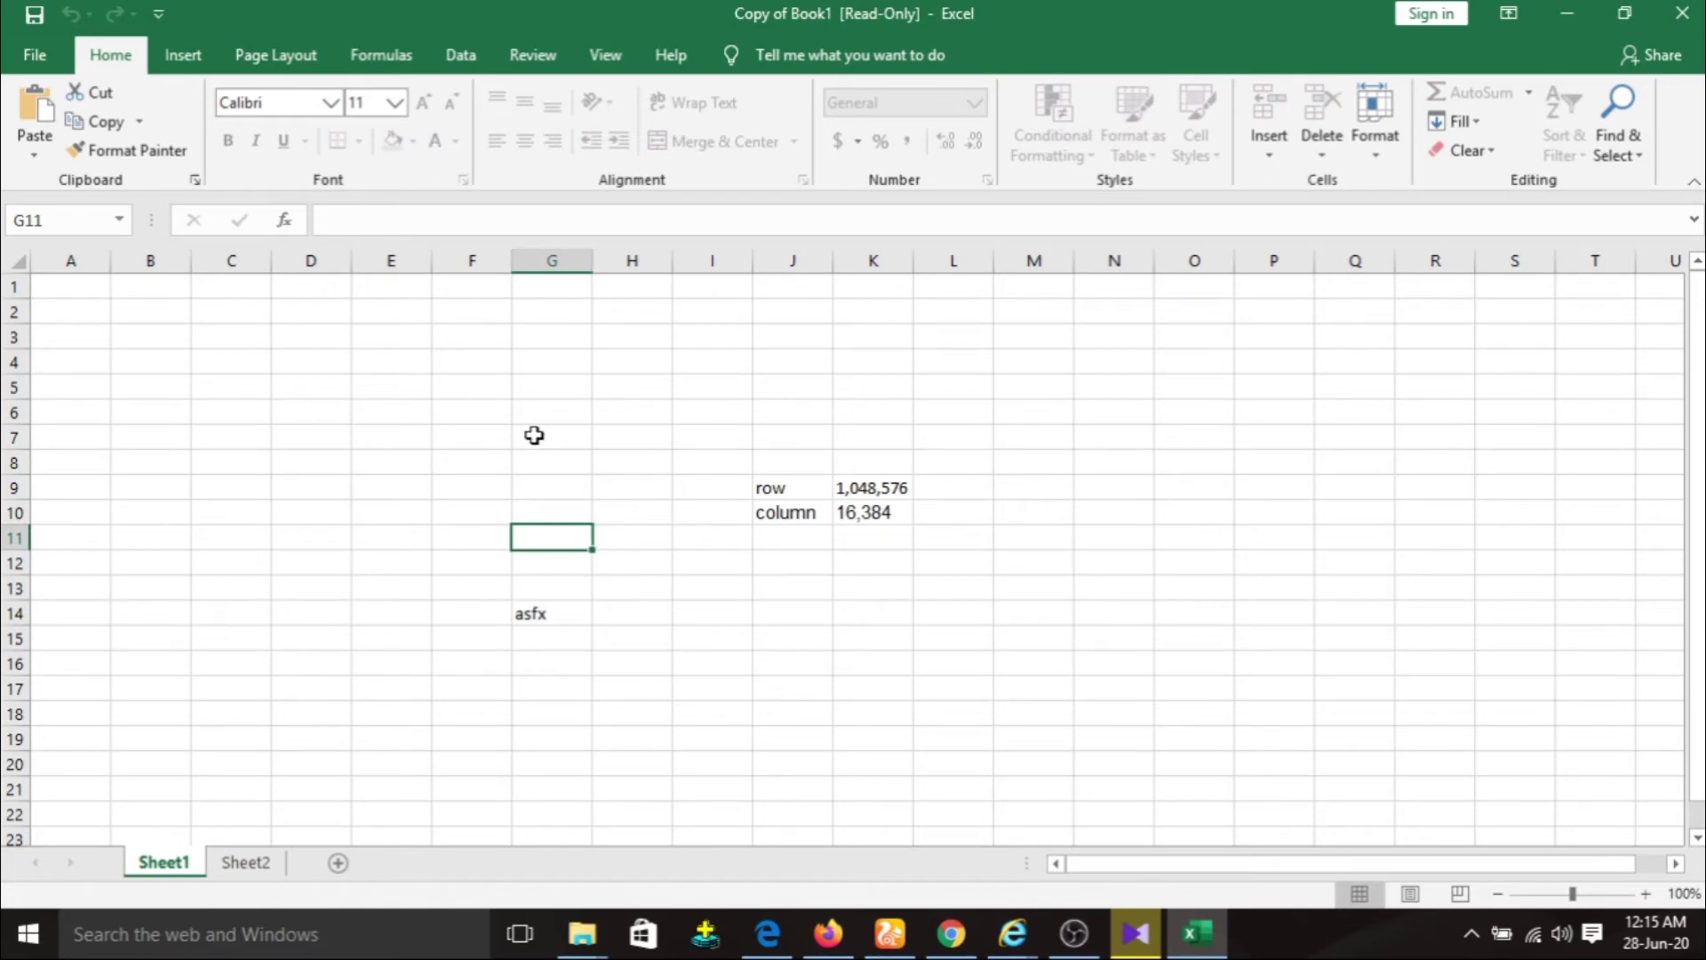
# Start Protect Workbook Structure from File > Info, then cancel without protecting it.
pyautogui.click(49, 66)
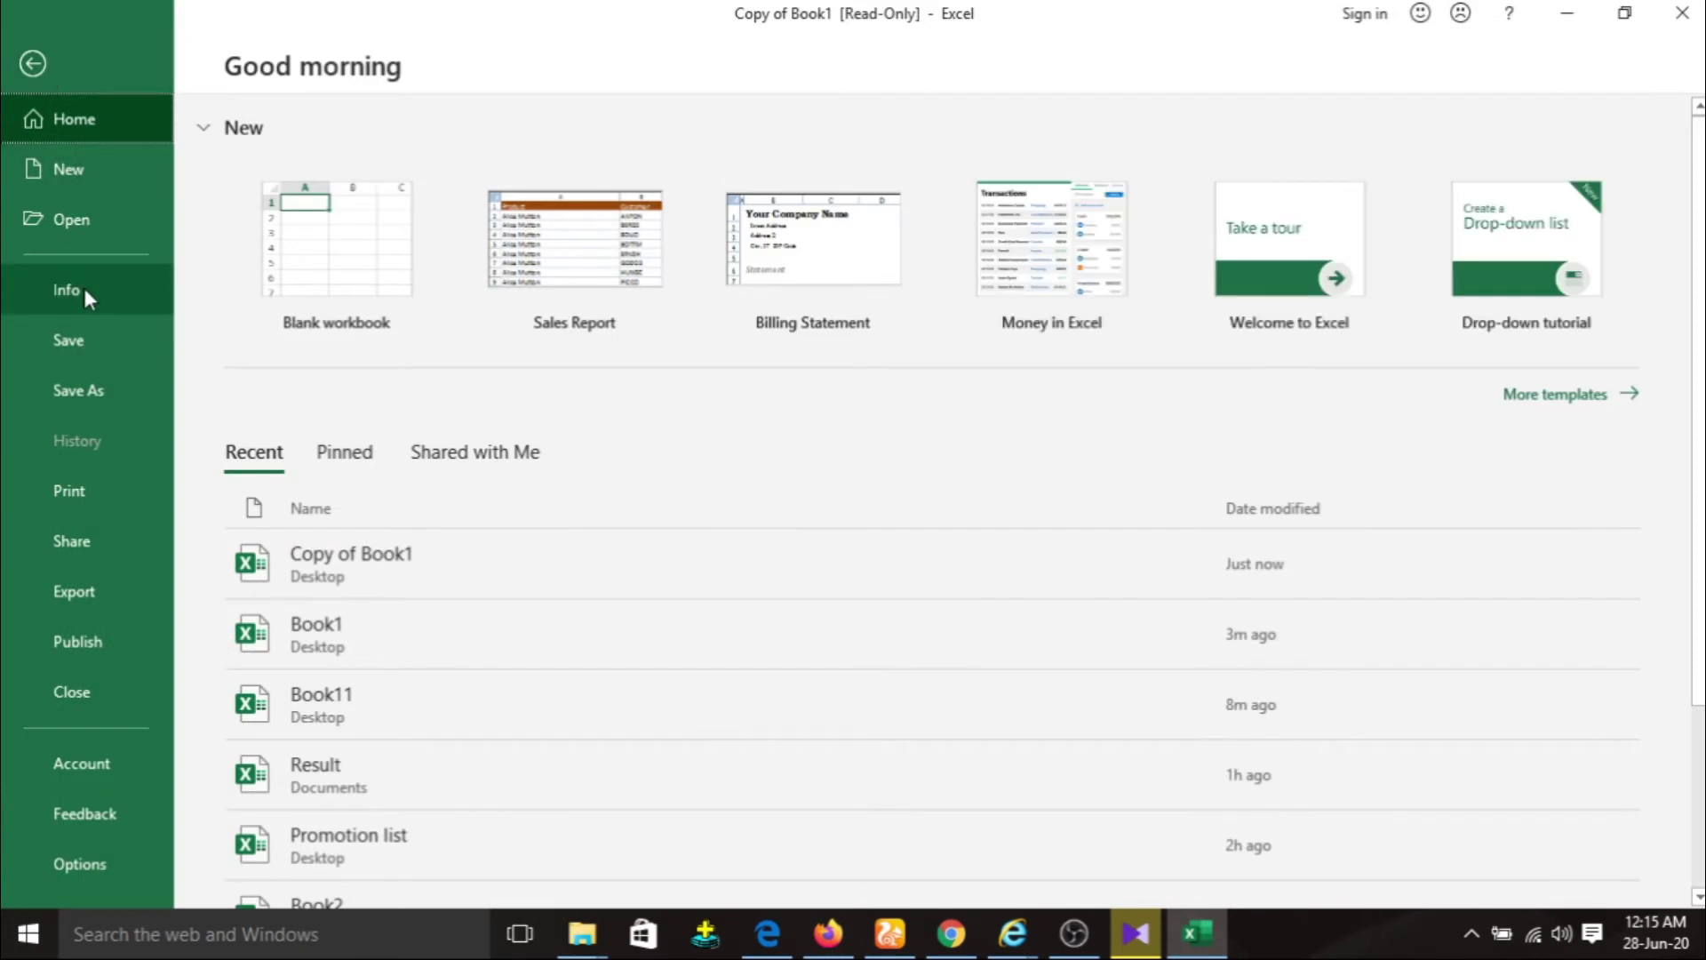
pyautogui.click(83, 291)
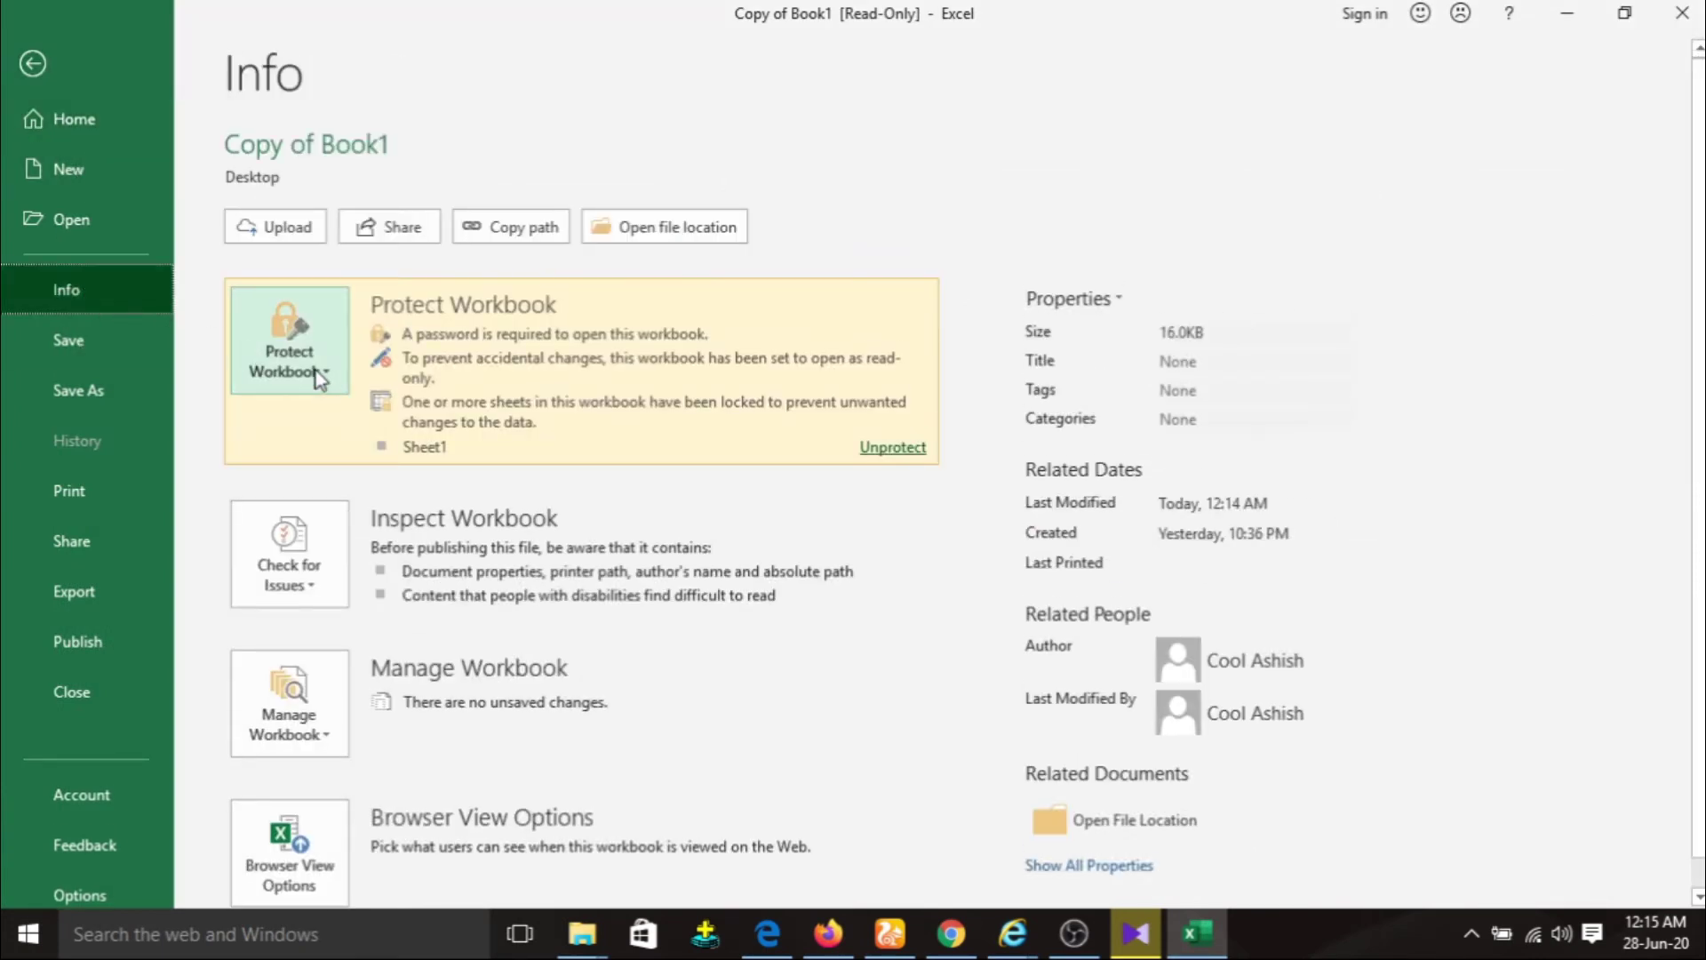
pyautogui.click(316, 372)
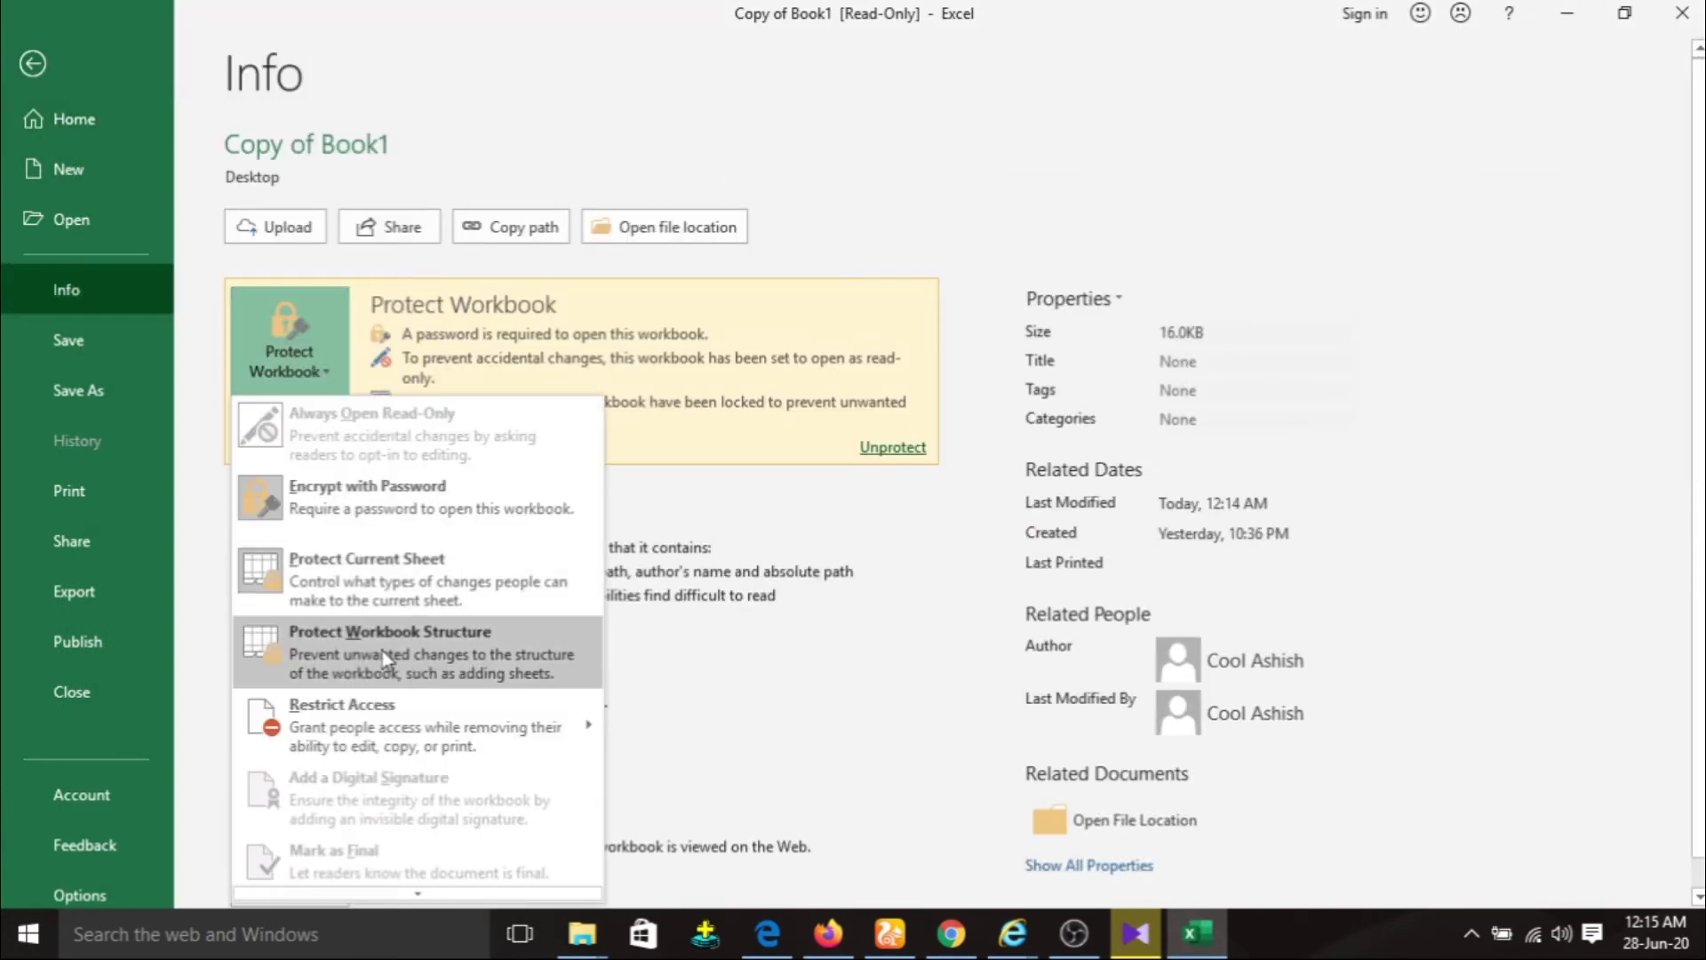
pyautogui.click(430, 655)
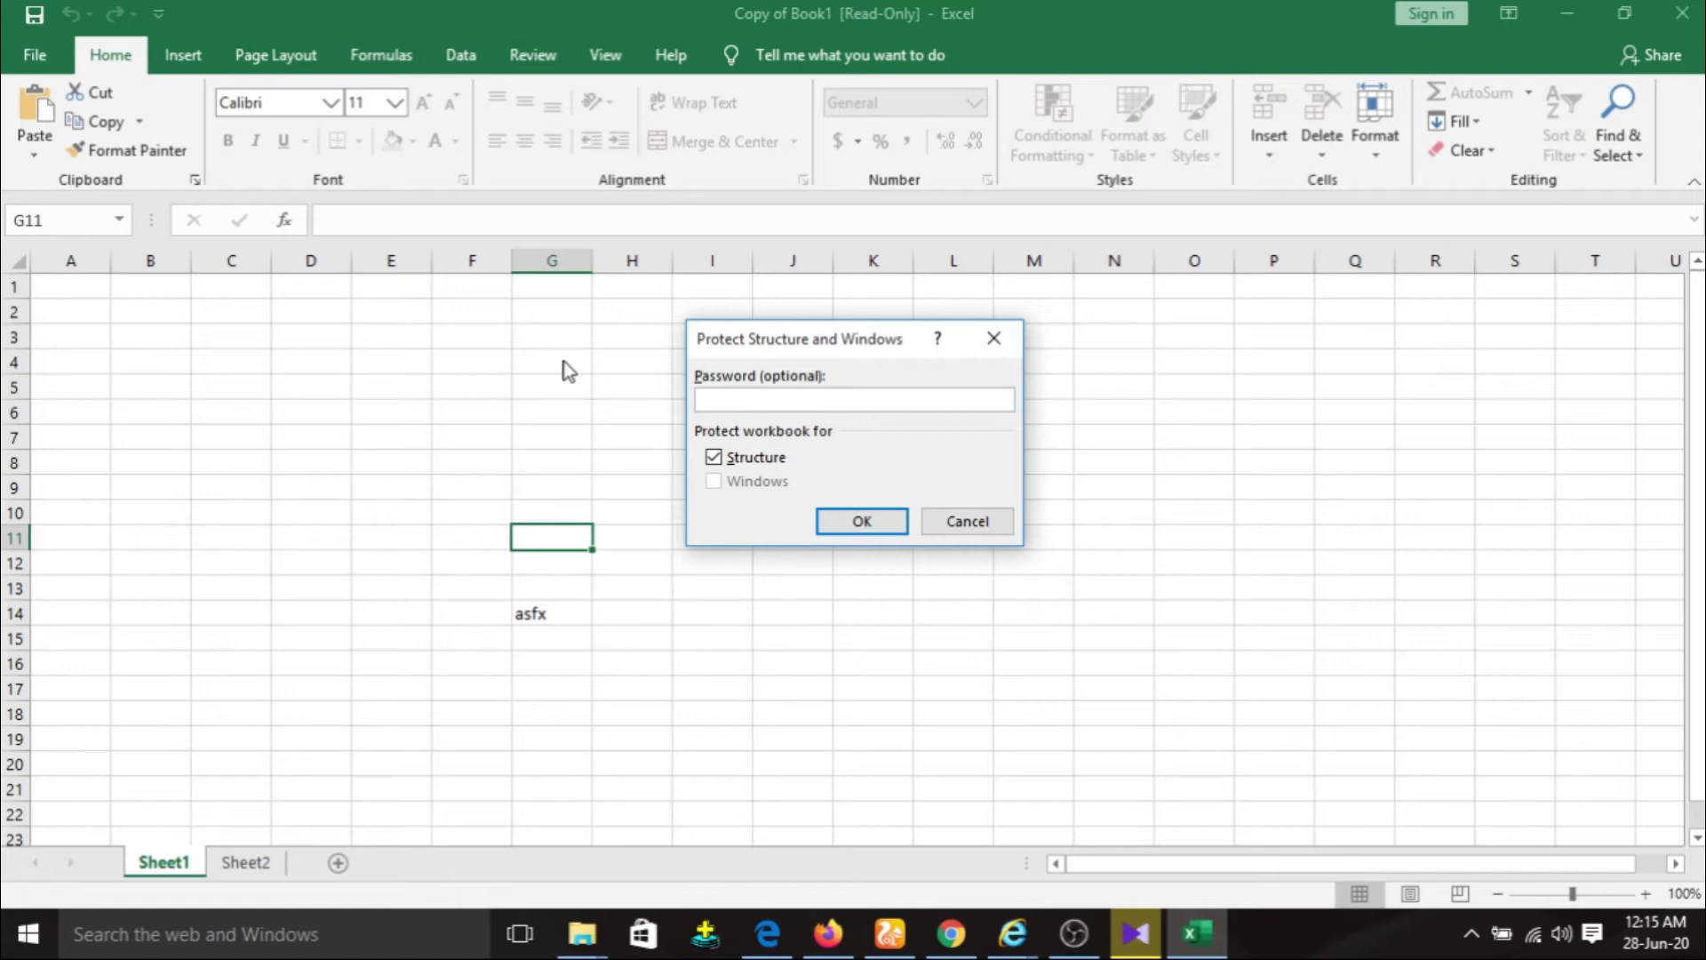
pyautogui.click(974, 525)
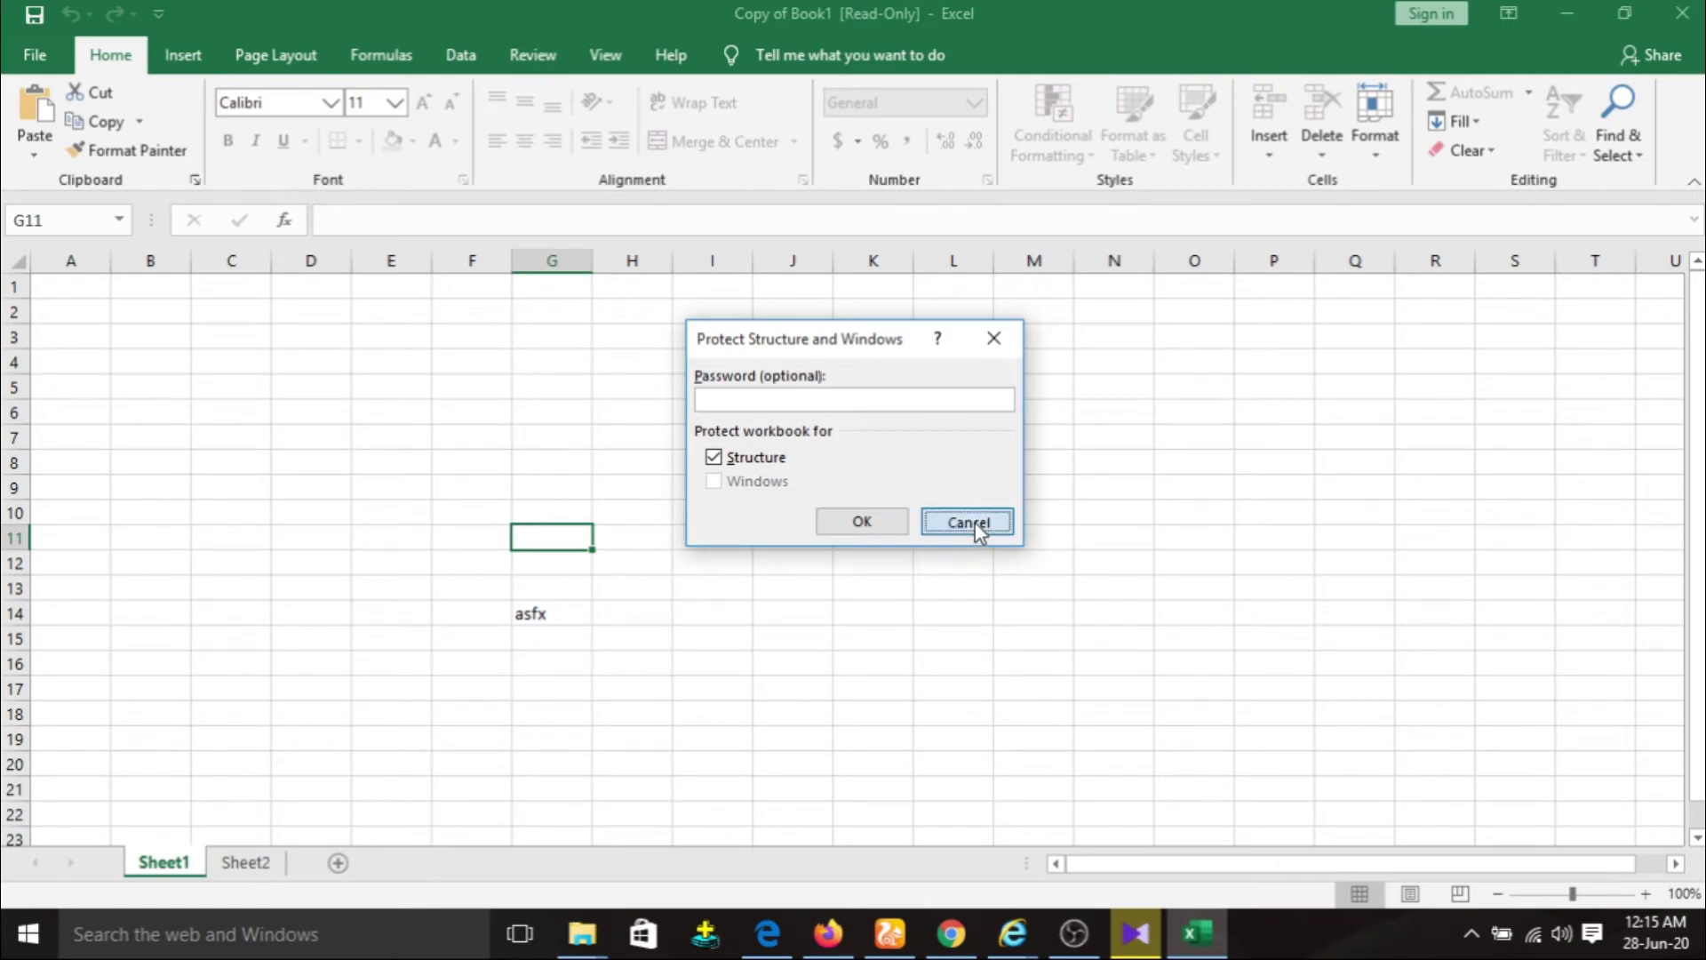
# Return to File > Info and show the Protect Workbook options again.
pyautogui.click(35, 54)
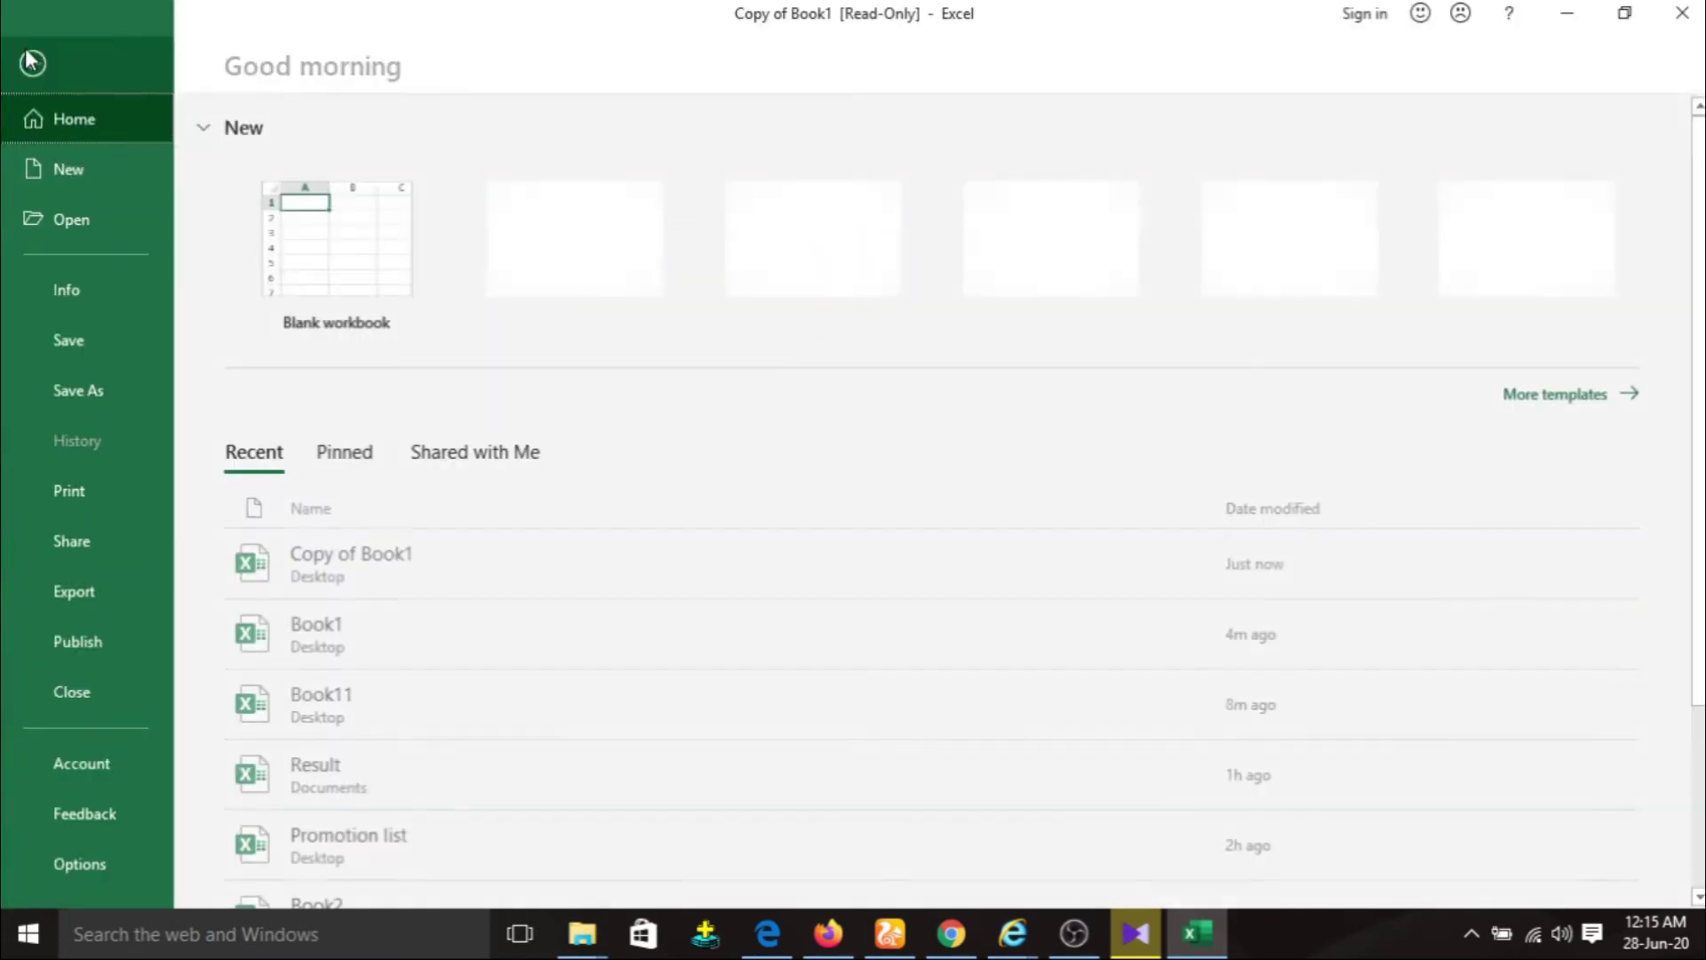
pyautogui.click(89, 277)
pyautogui.click(277, 377)
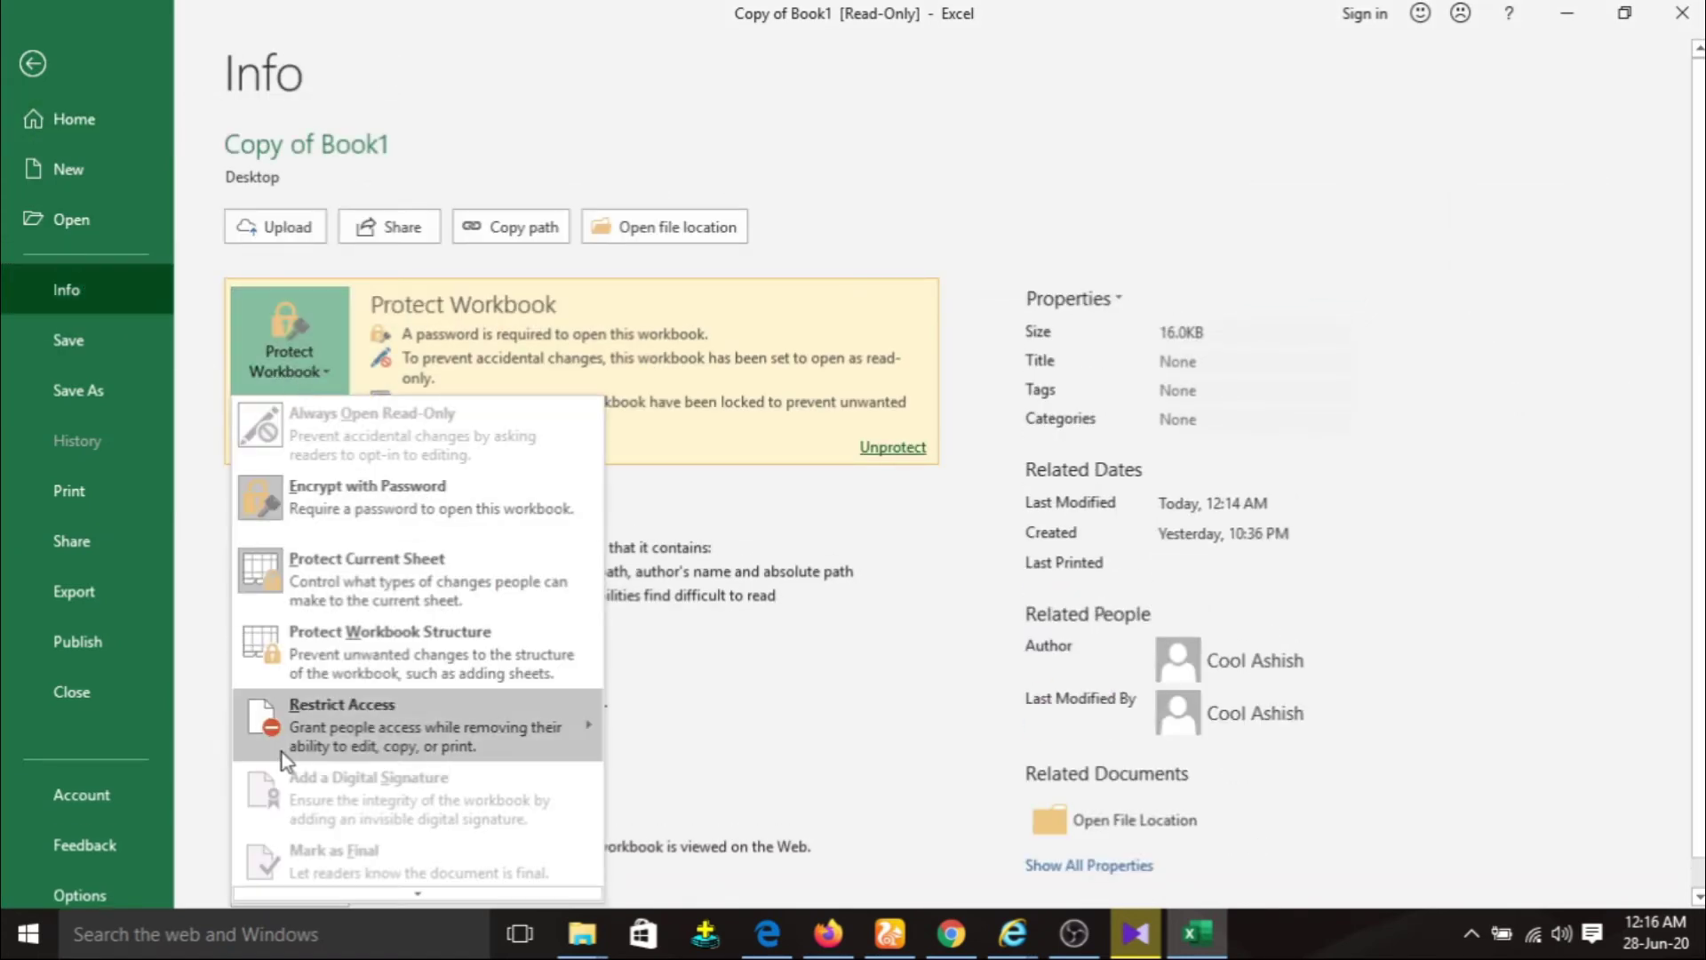
# Dismiss the Protect Workbook menu and close Copy of Book1, choosing Don't Save.
pyautogui.moveTo(331, 738)
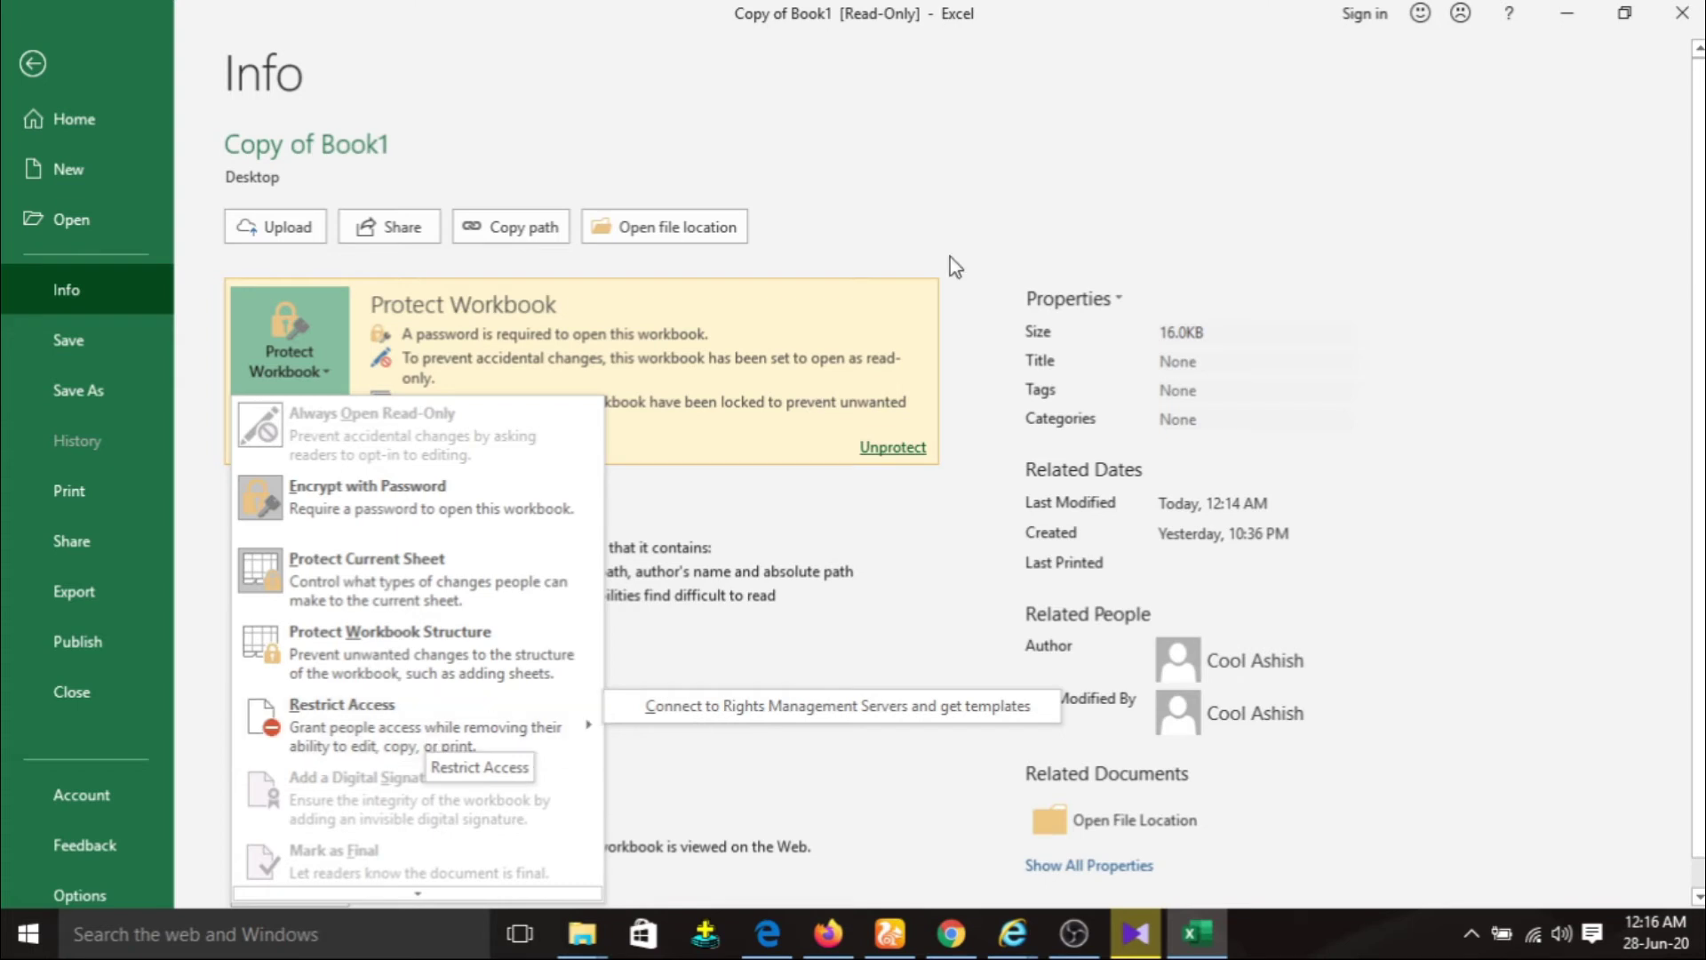
pyautogui.click(989, 157)
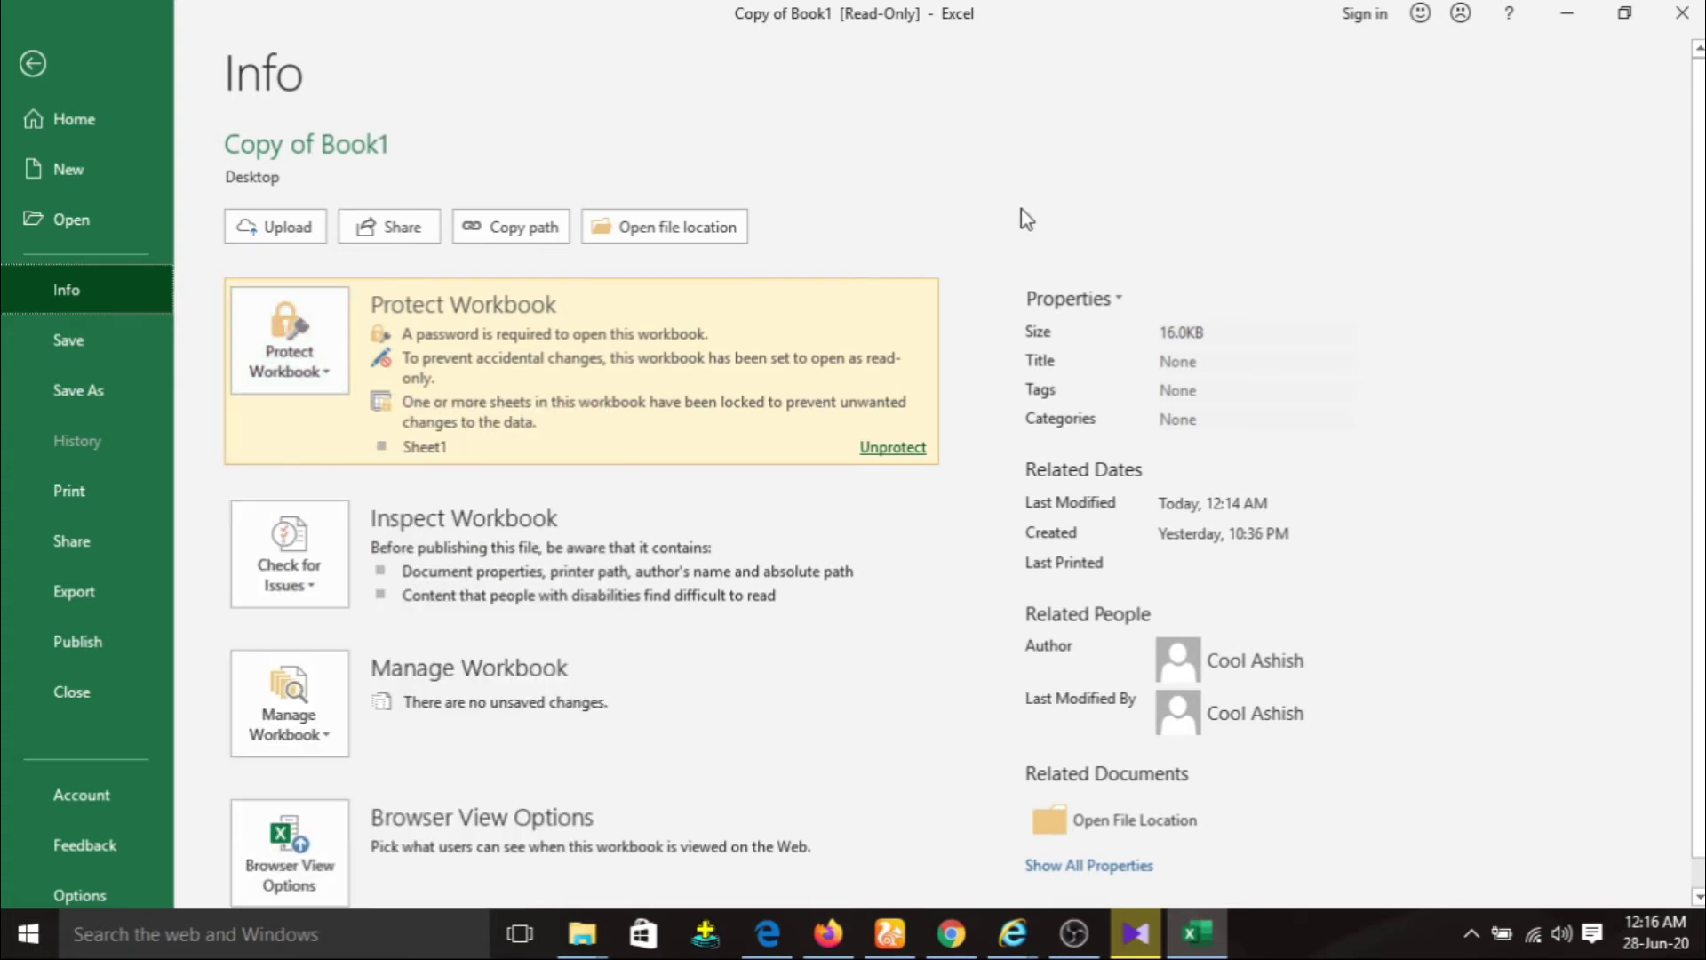
pyautogui.click(306, 359)
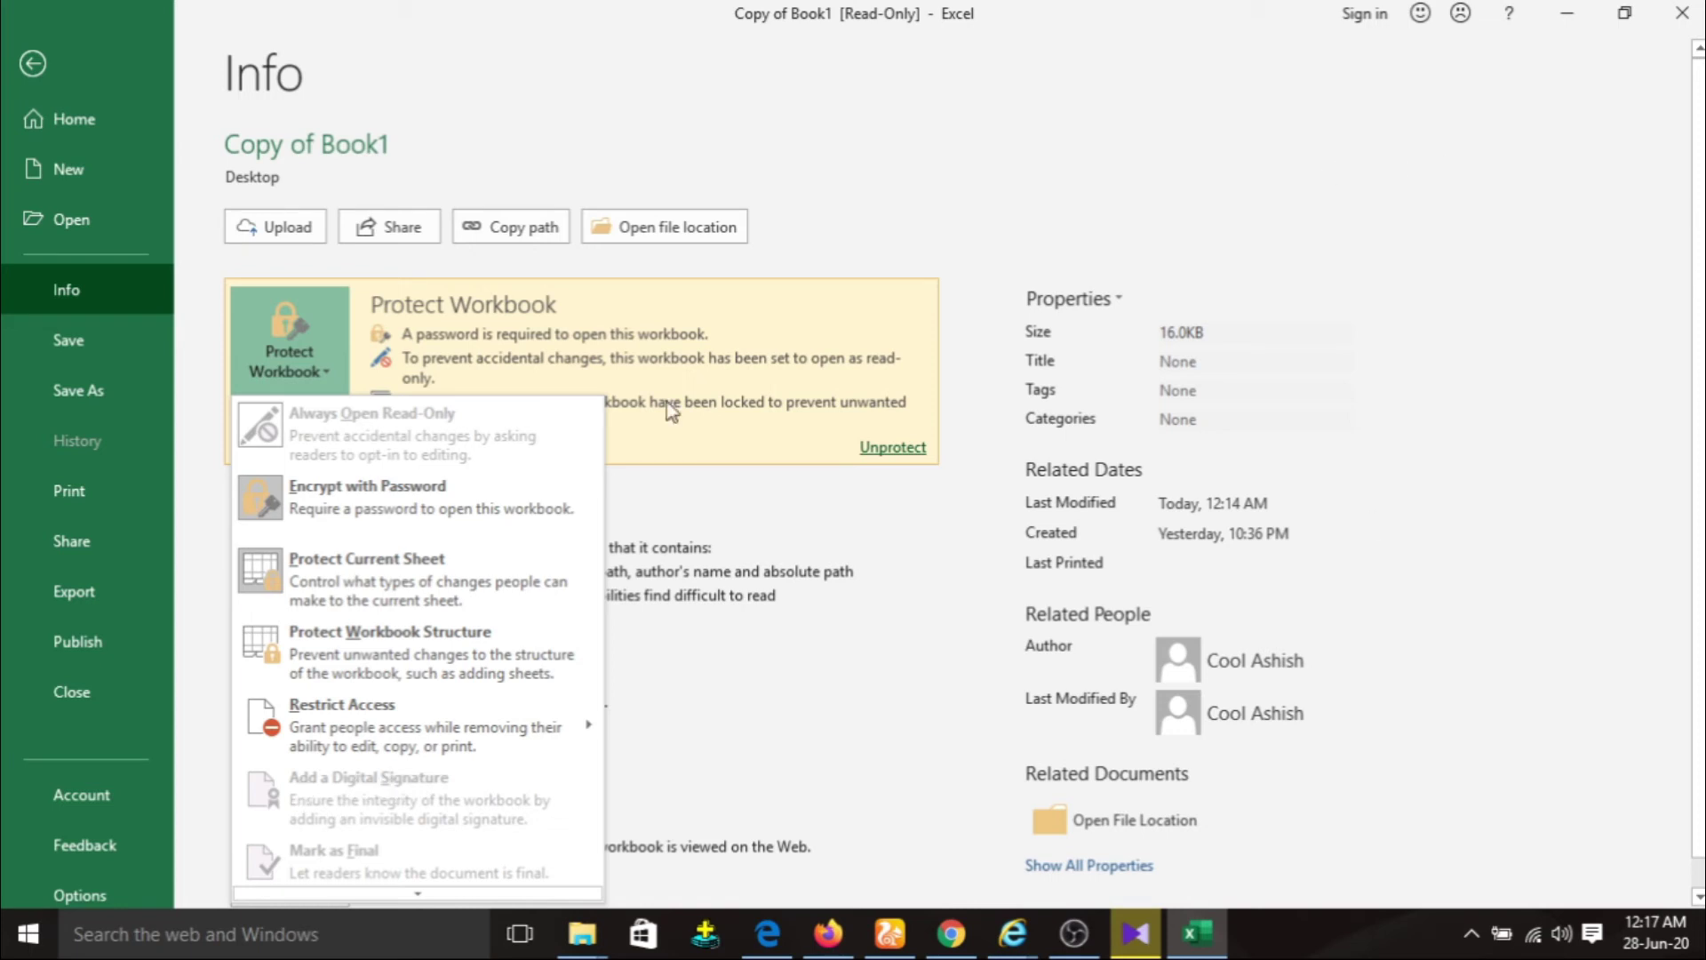
pyautogui.click(1278, 137)
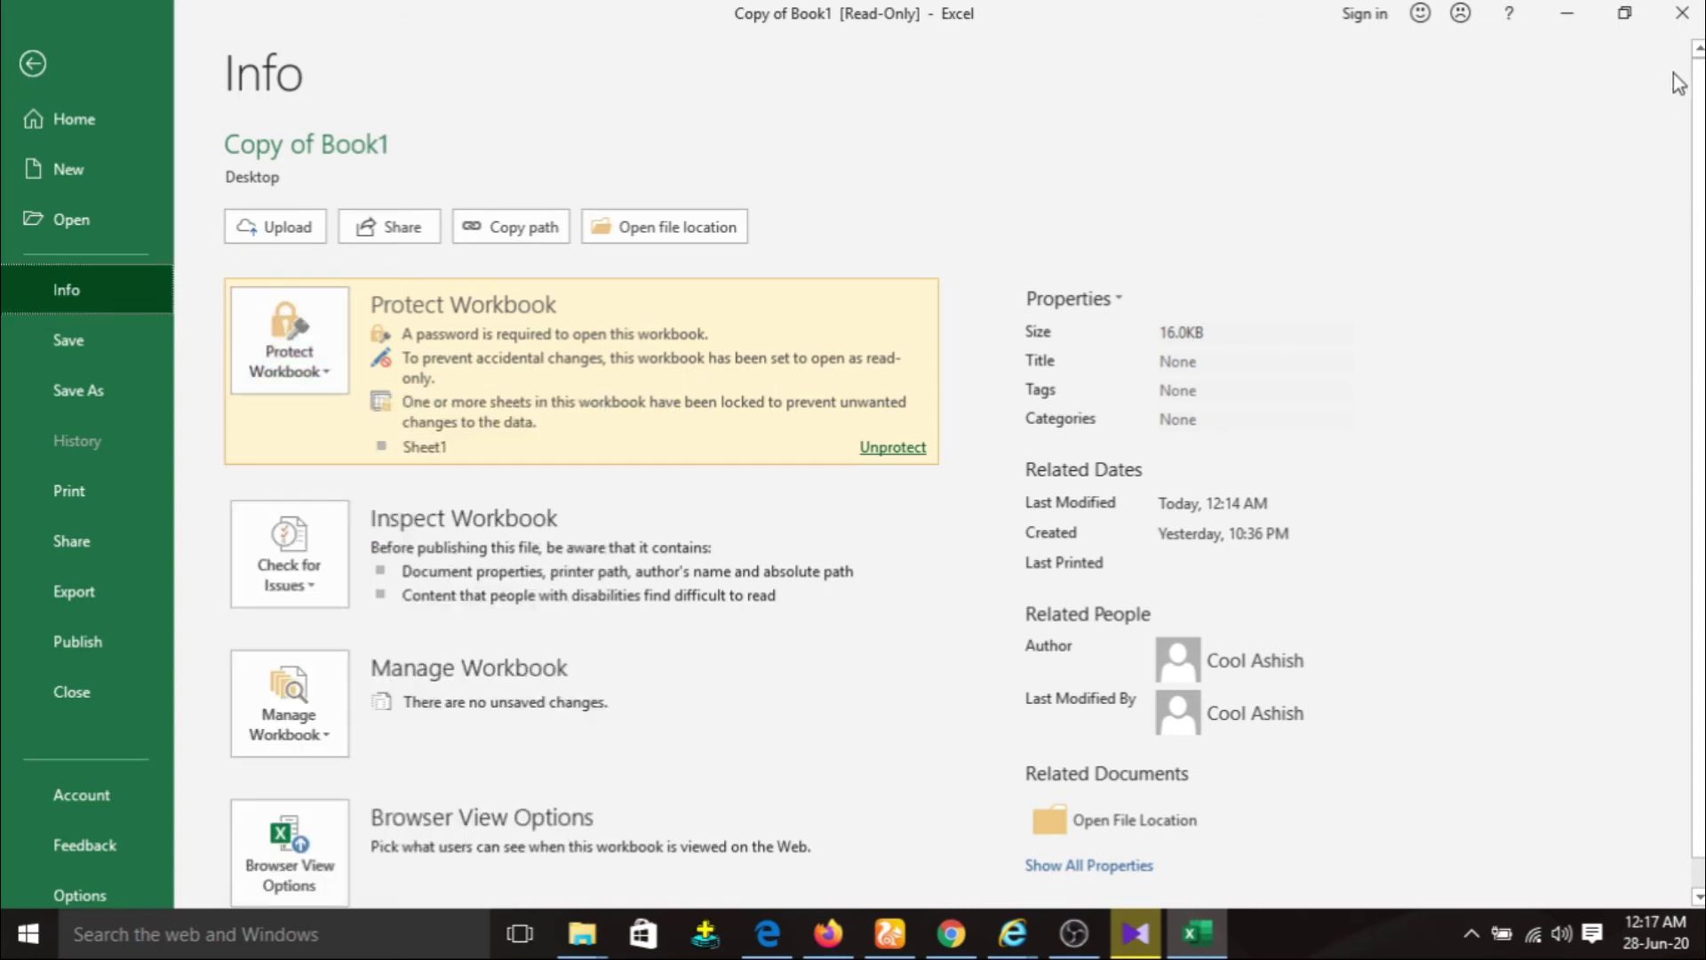
pyautogui.click(1682, 13)
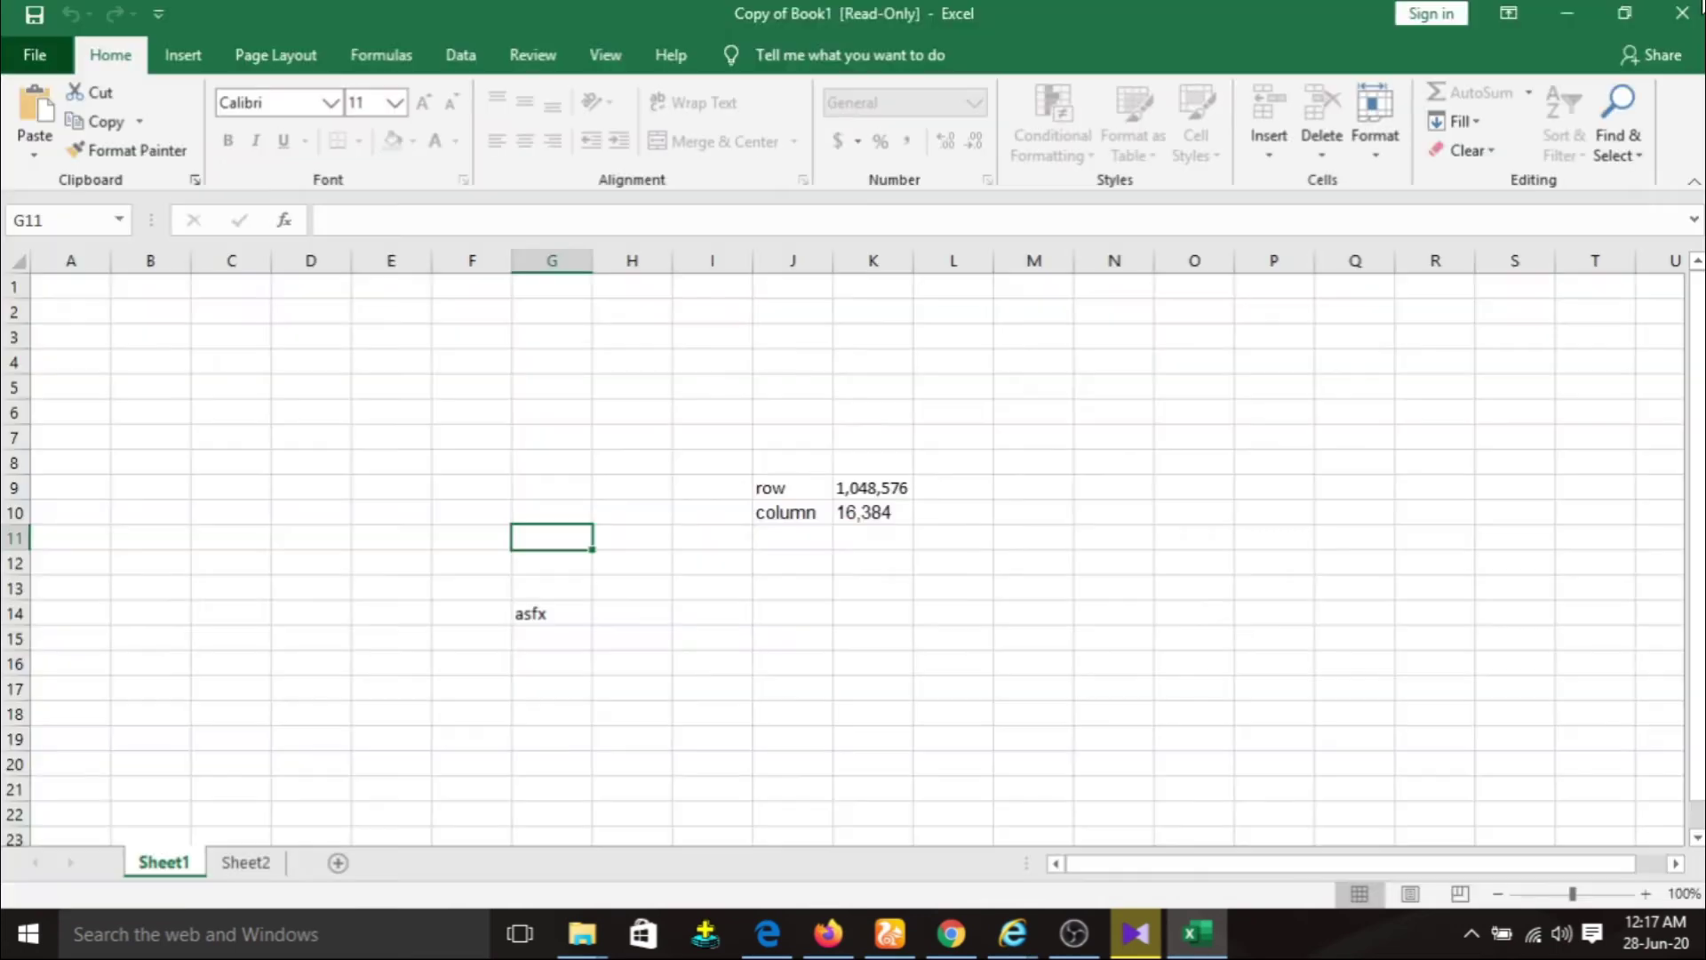
pyautogui.click(849, 487)
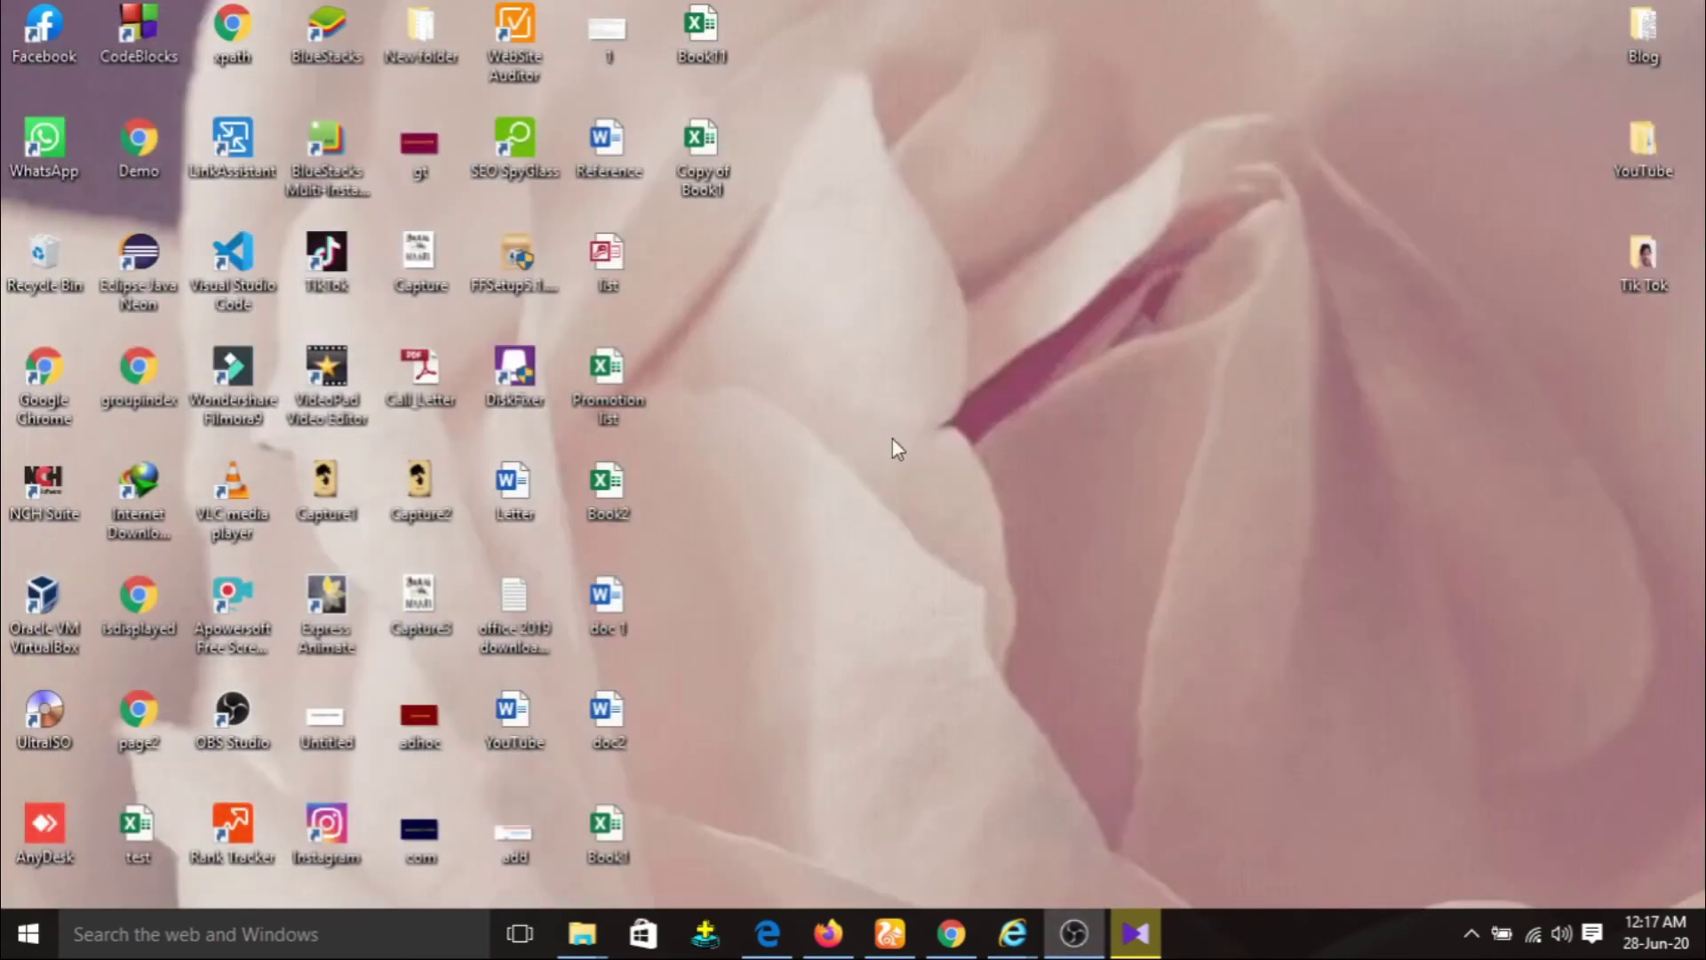
# Open Book11 from the desktop in Excel.
pyautogui.doubleClick(708, 25)
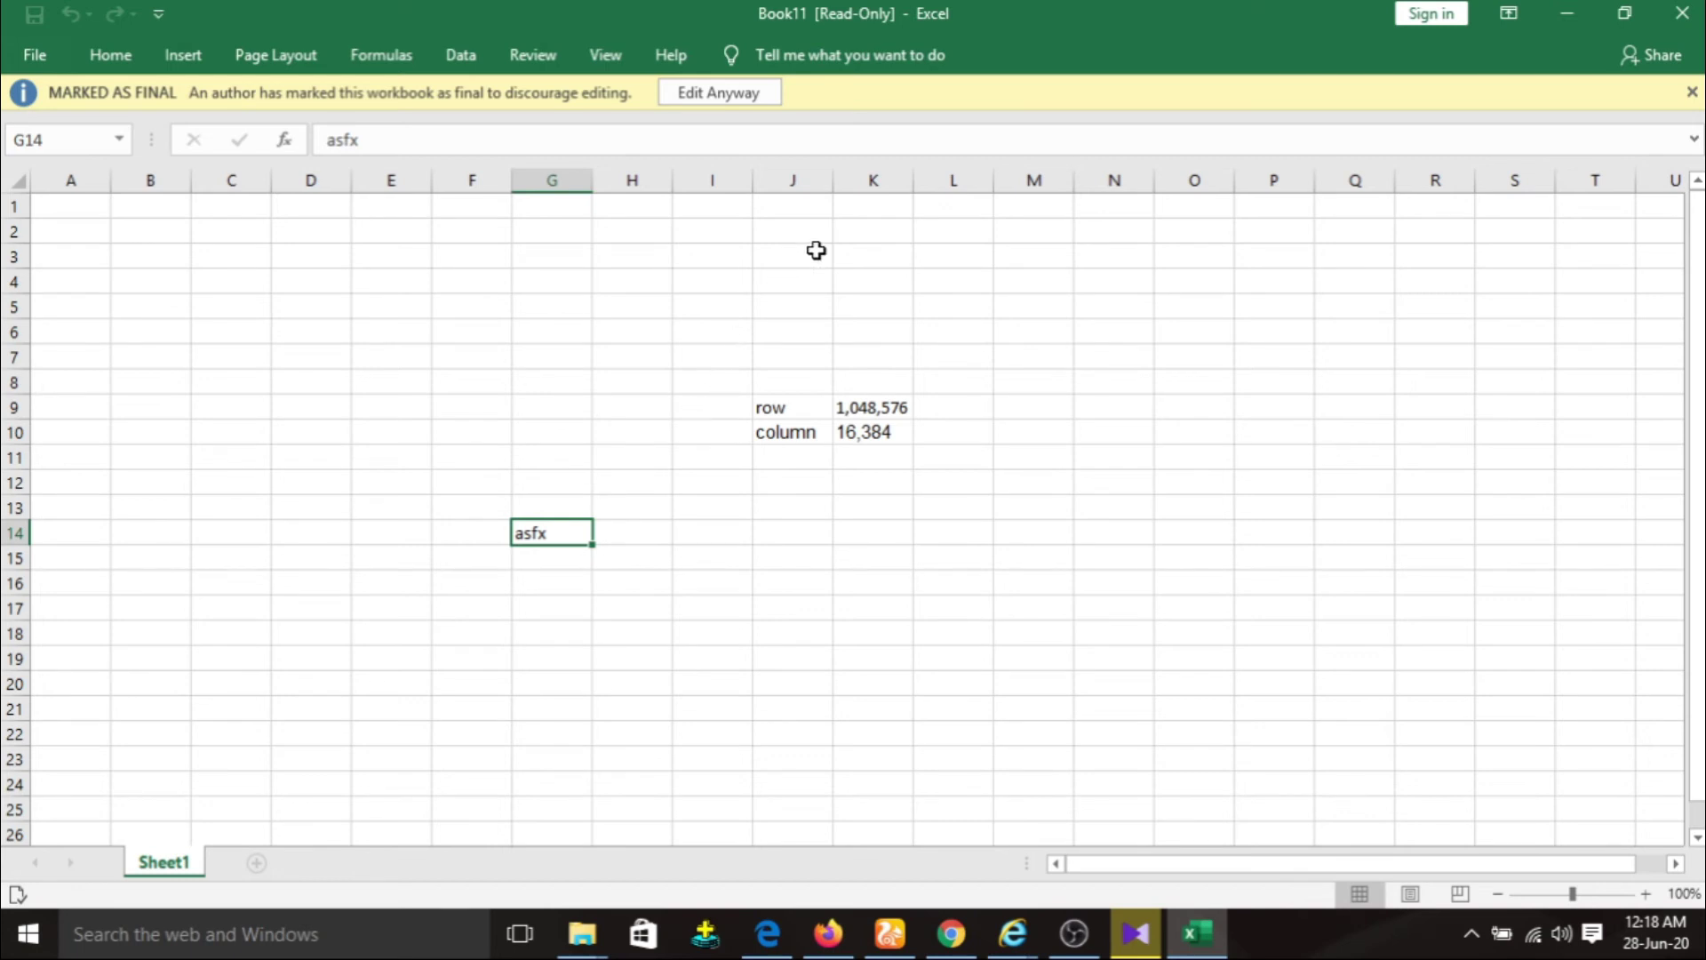
# Choose Edit Anyway on Book11, launch Inspect Document from Check for Issues, and save when prompted.
pyautogui.click(739, 101)
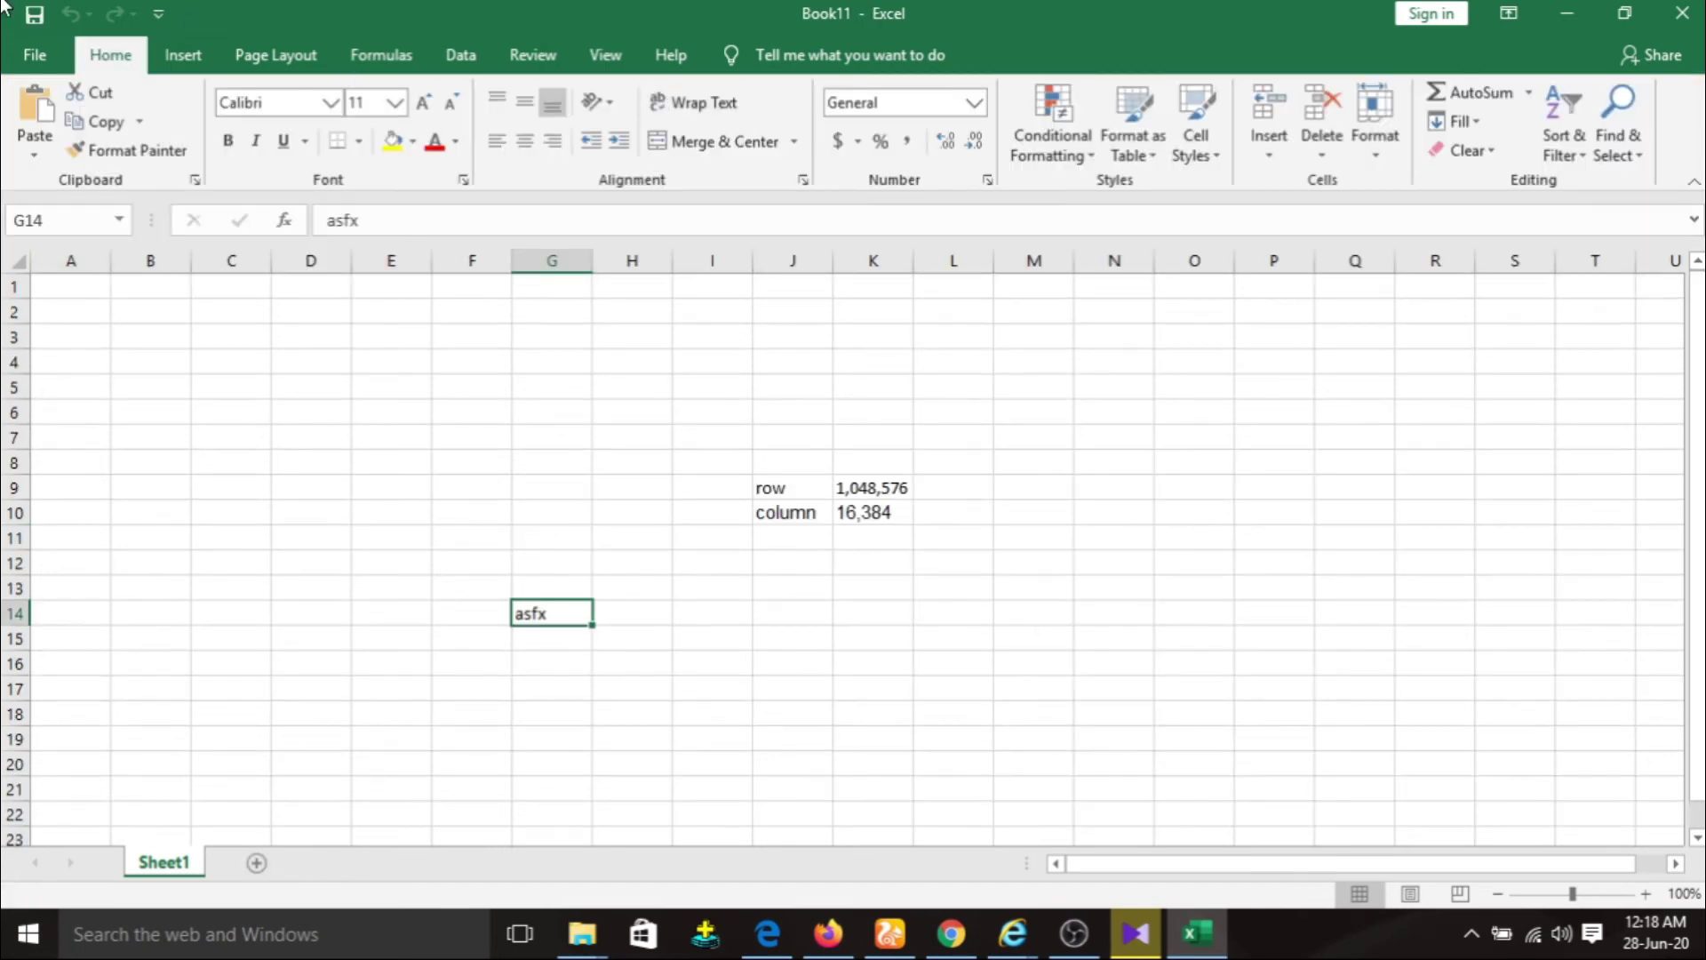
pyautogui.click(38, 51)
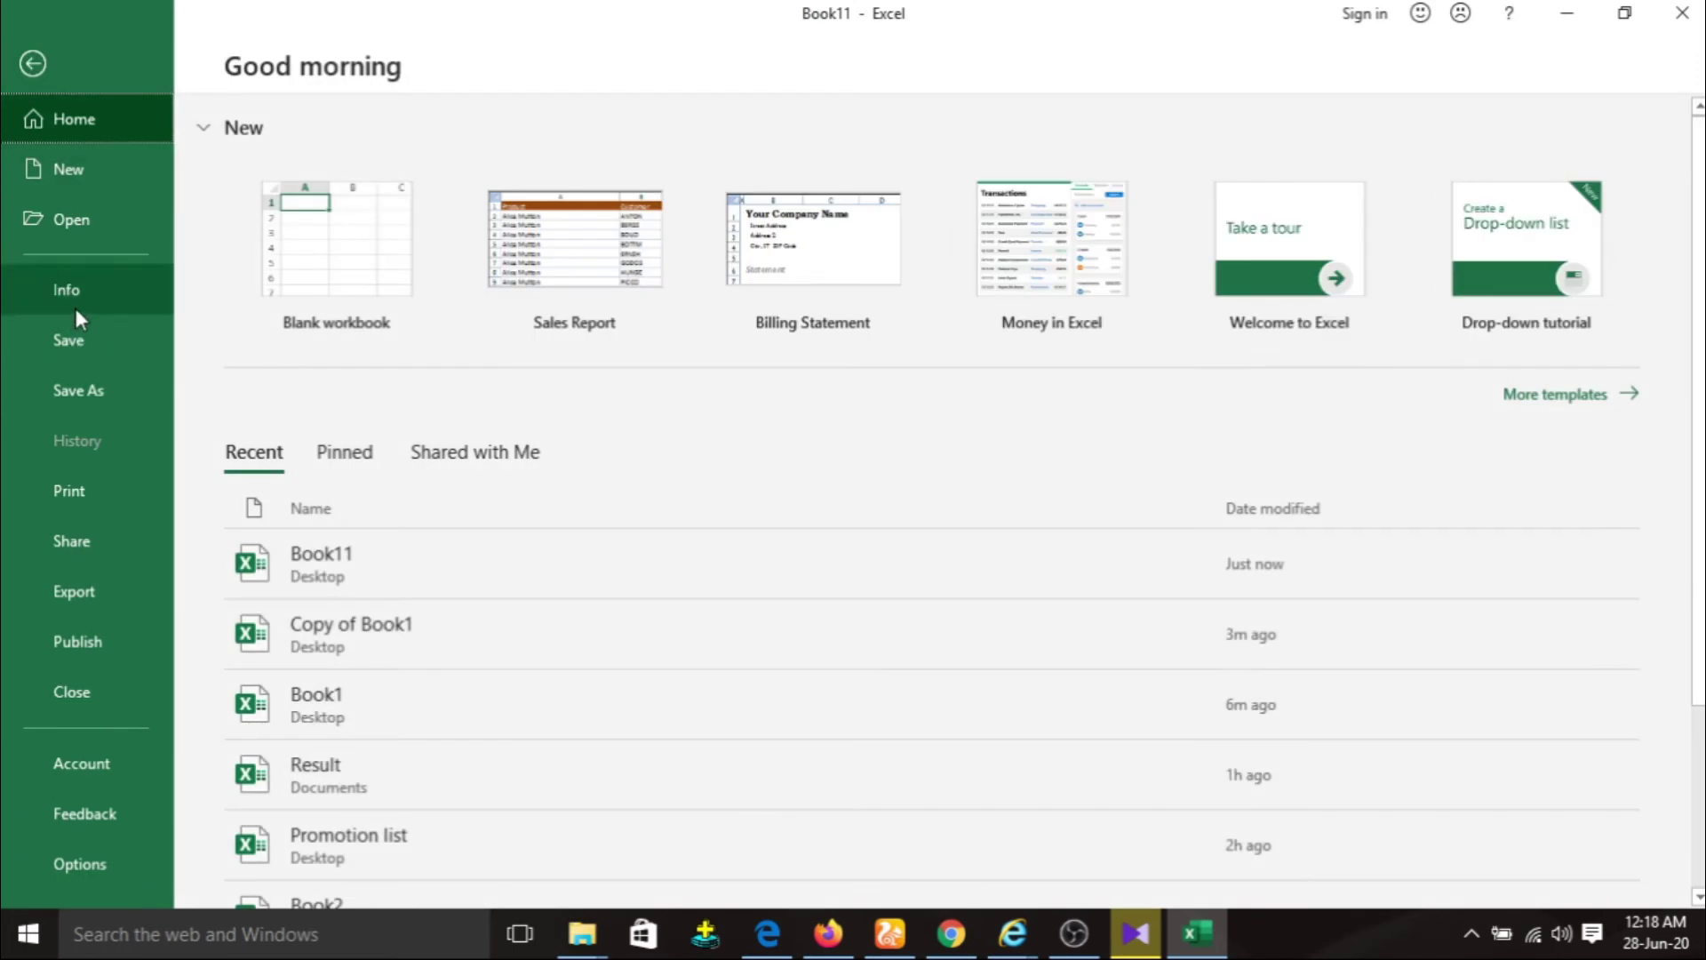
pyautogui.click(73, 303)
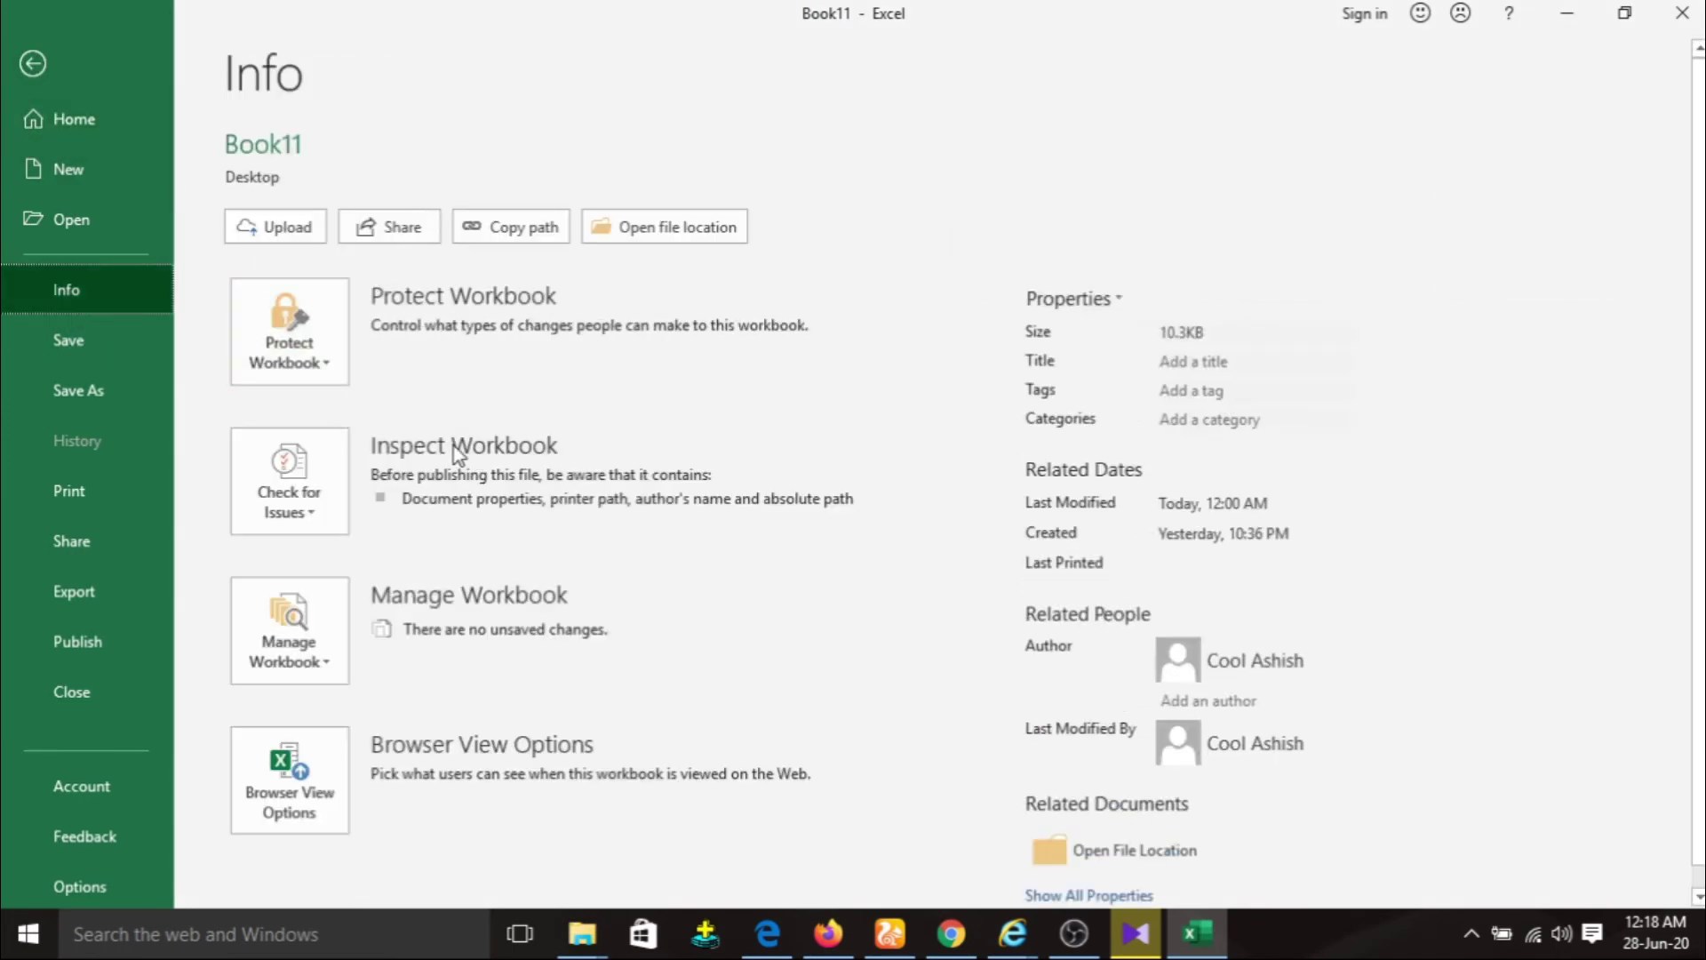
pyautogui.click(327, 500)
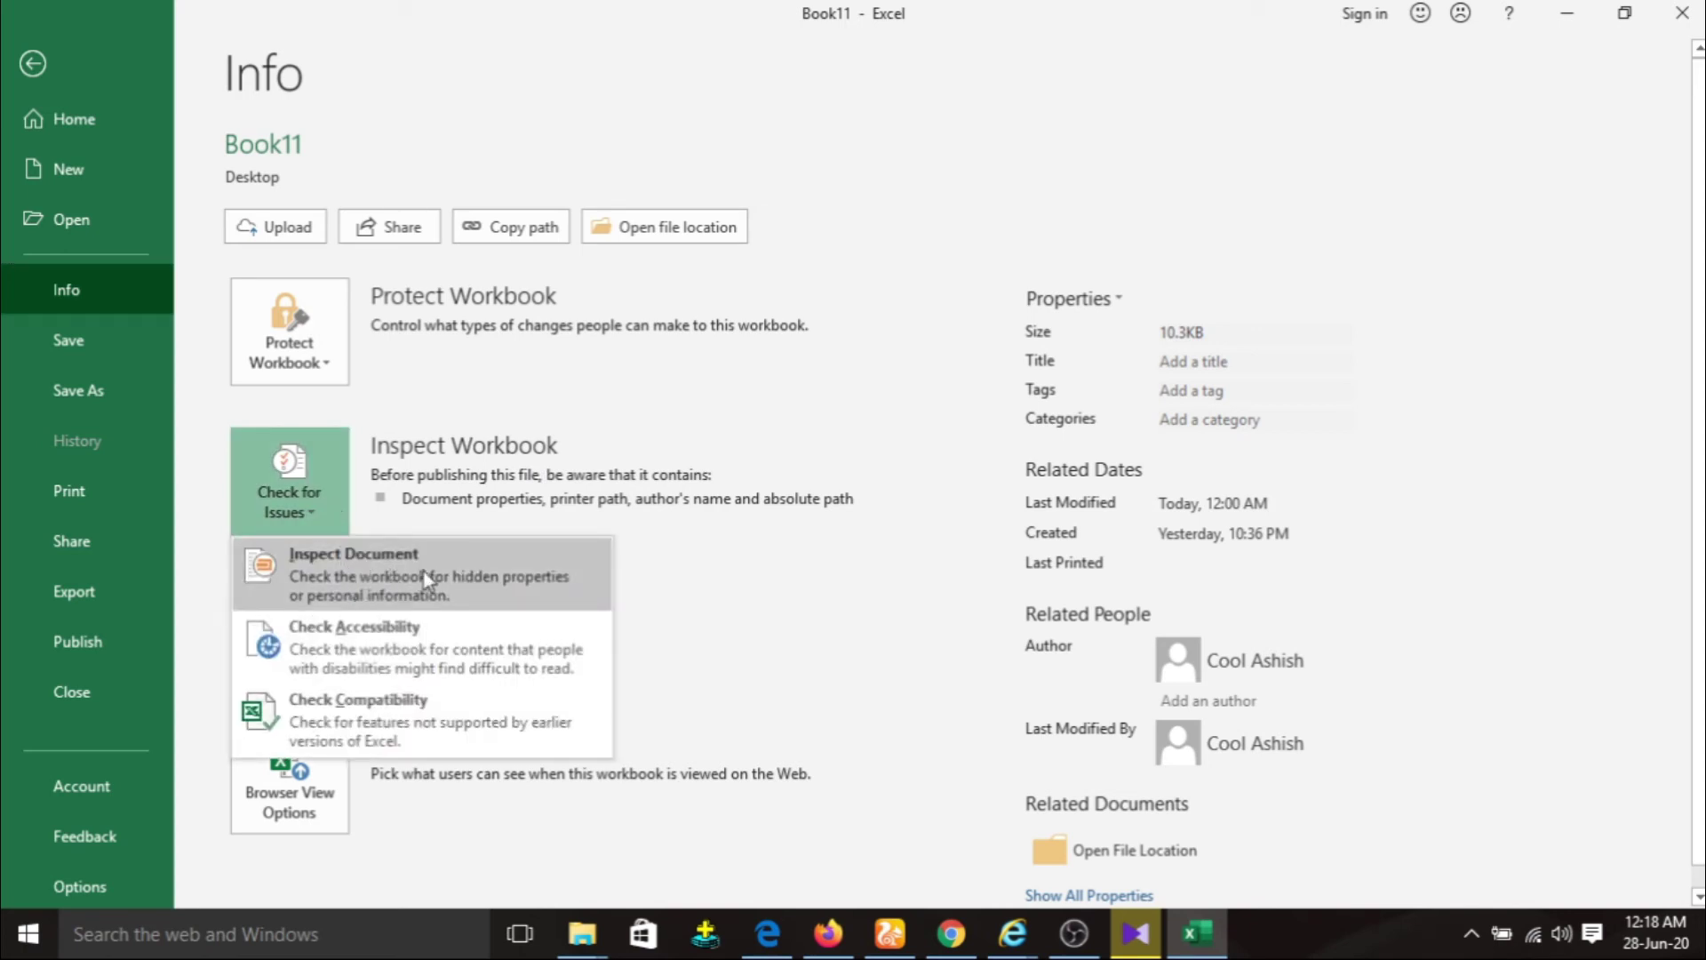
pyautogui.click(427, 580)
pyautogui.click(783, 542)
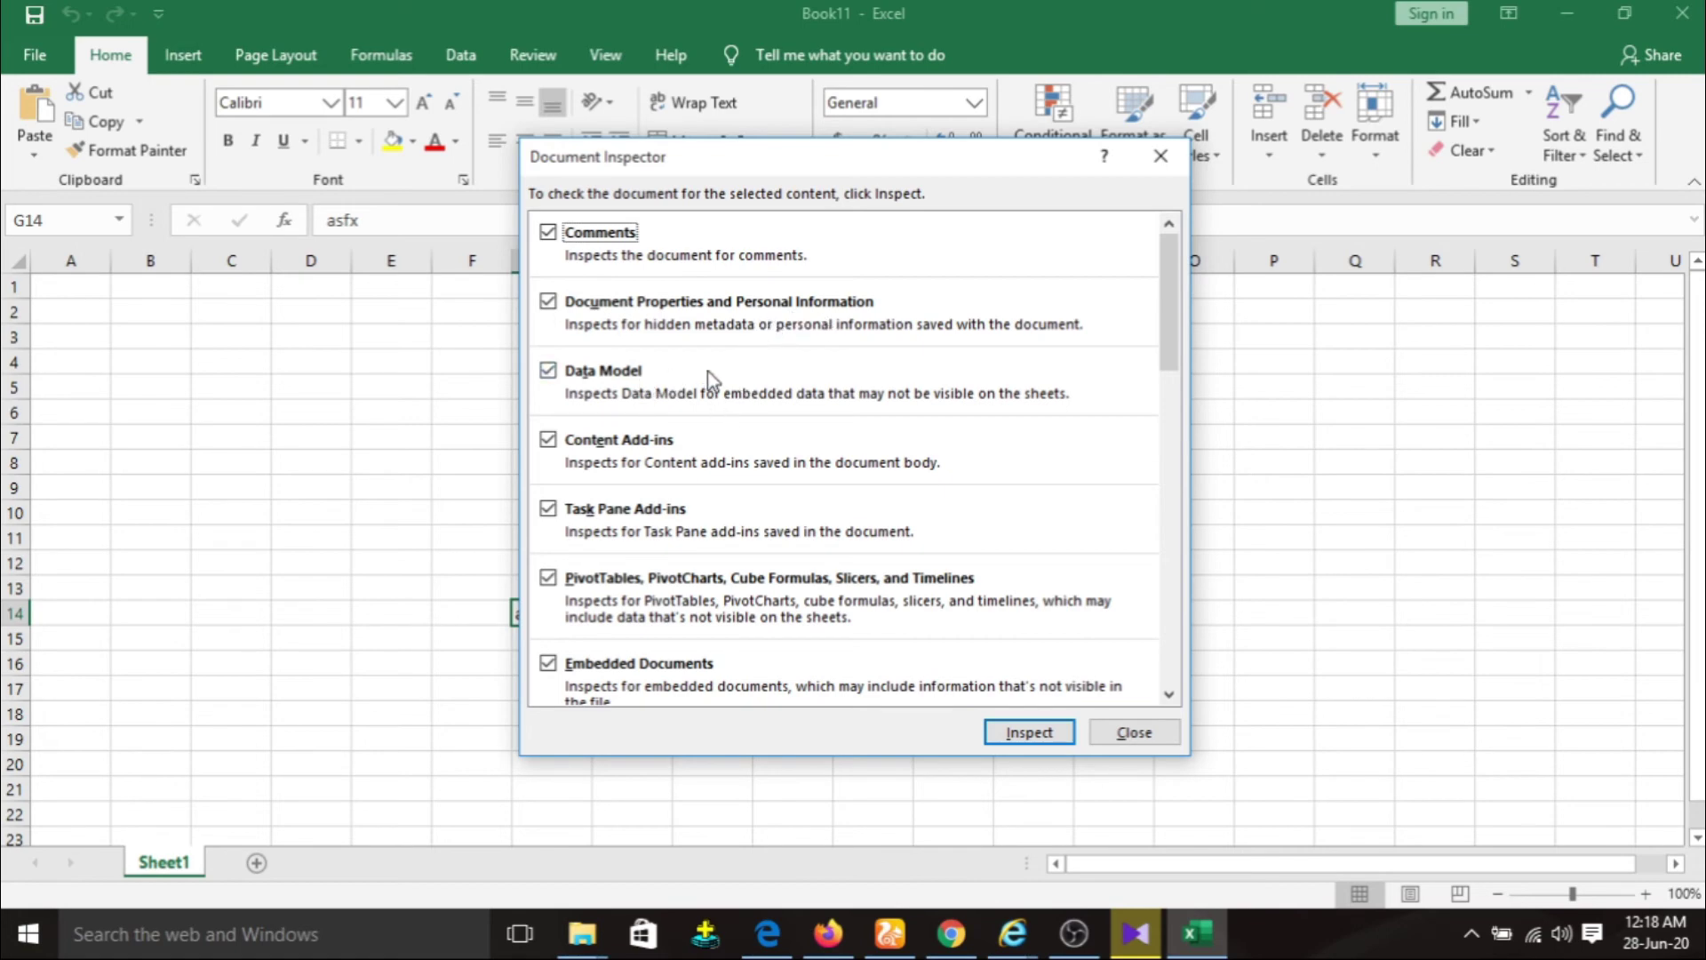
# Run Document Inspector with all categories checked and review its findings.
pyautogui.scroll(-1, 707, 371)
pyautogui.scroll(1, 746, 431)
pyautogui.click(548, 305)
pyautogui.click(546, 301)
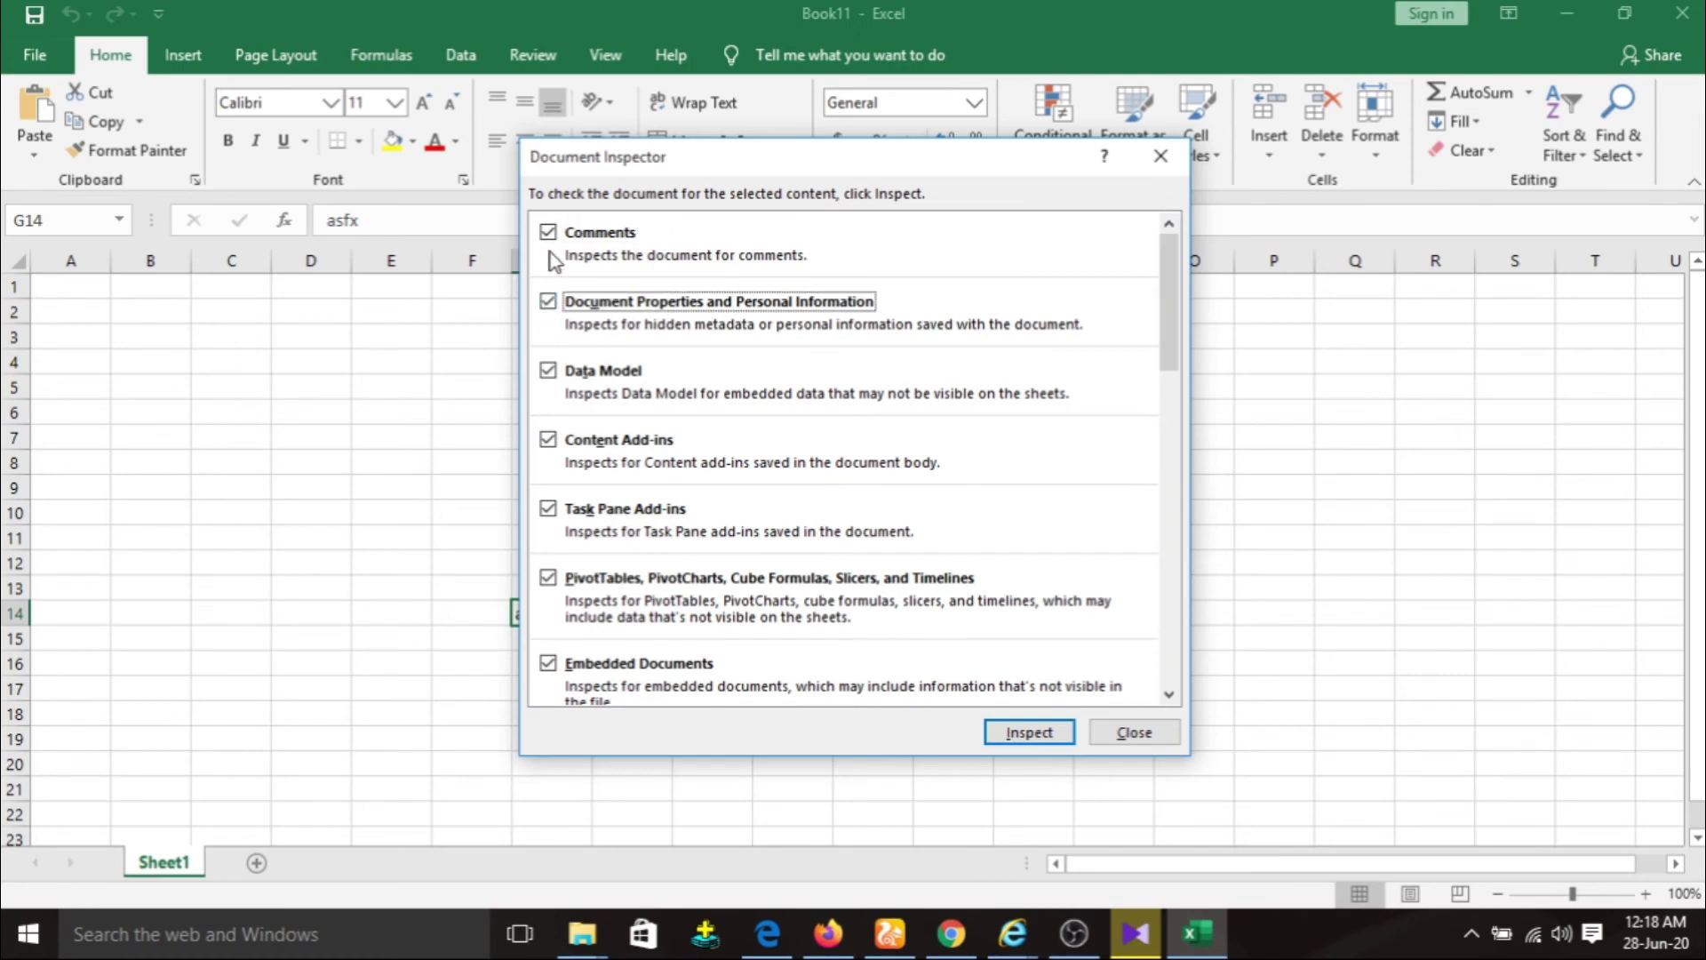
pyautogui.click(1040, 738)
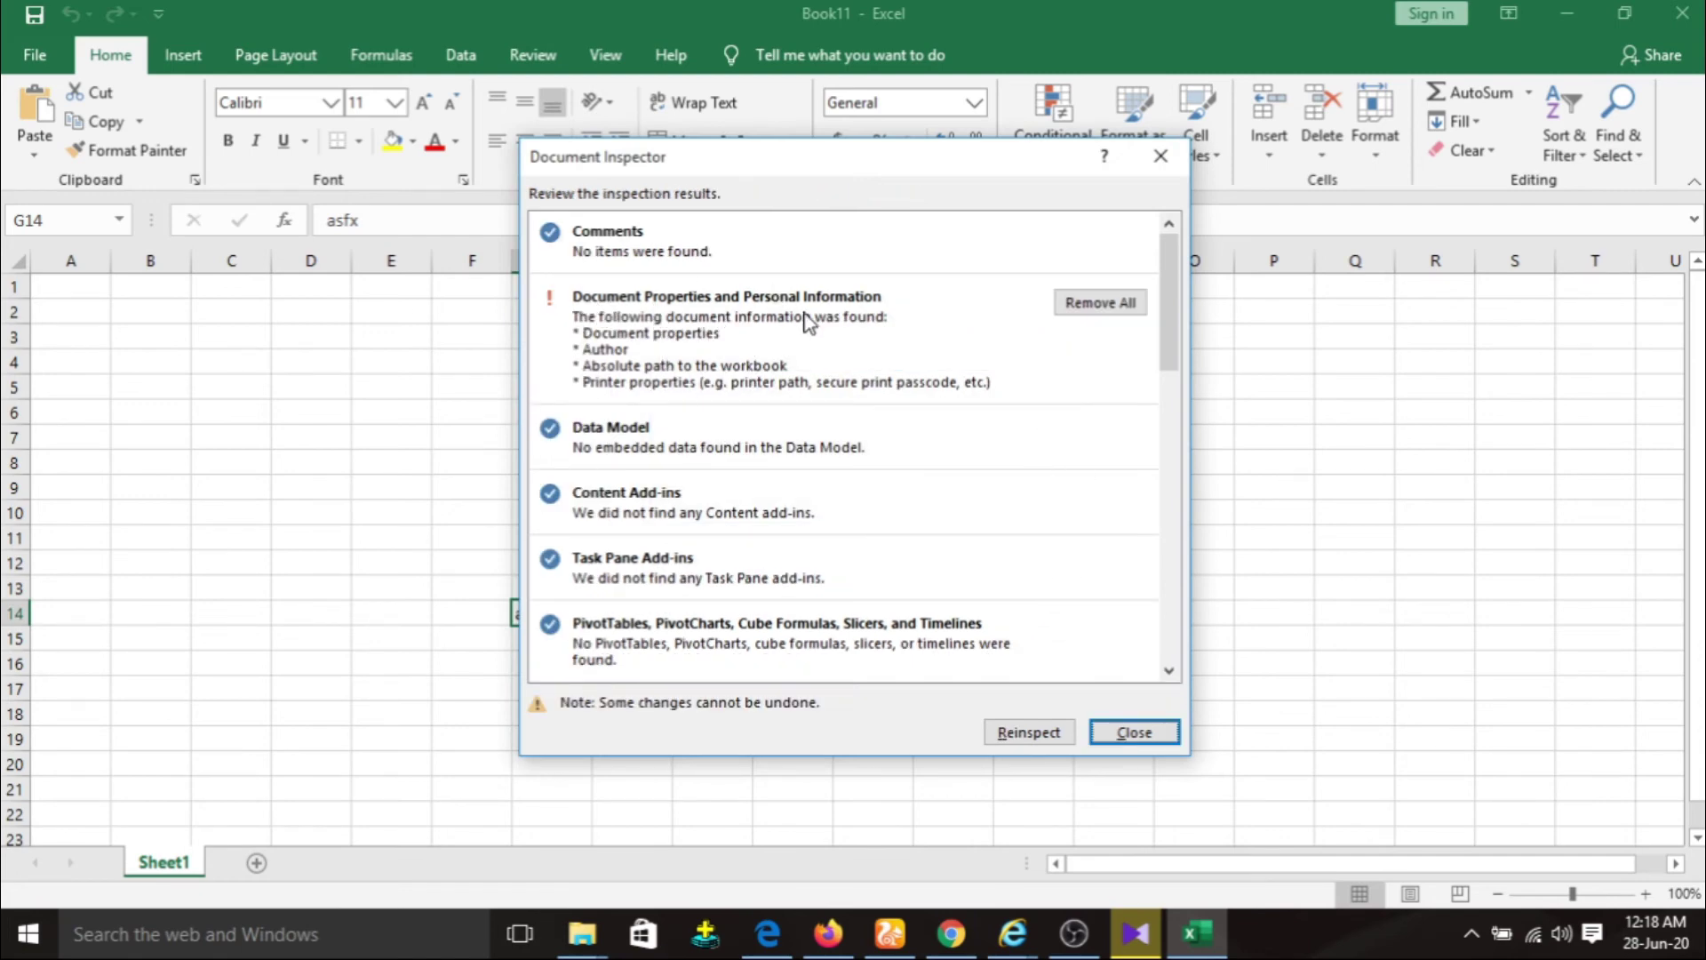
pyautogui.scroll(-8, 754, 485)
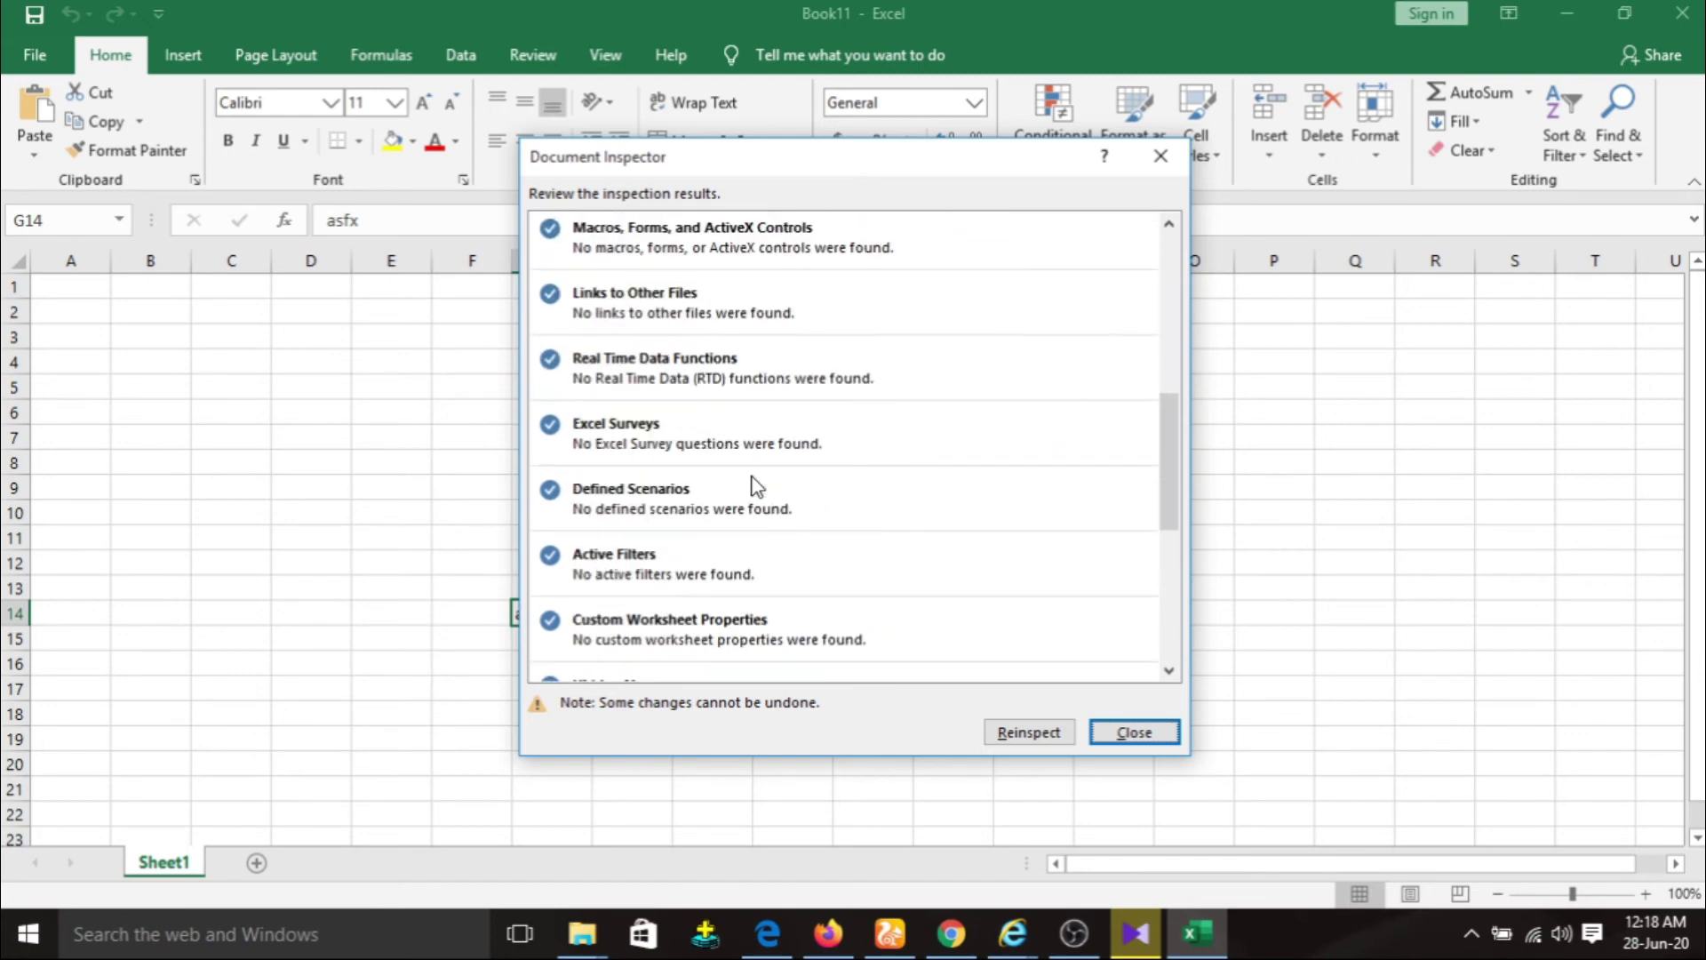
pyautogui.scroll(-3, 755, 486)
pyautogui.scroll(11, 751, 484)
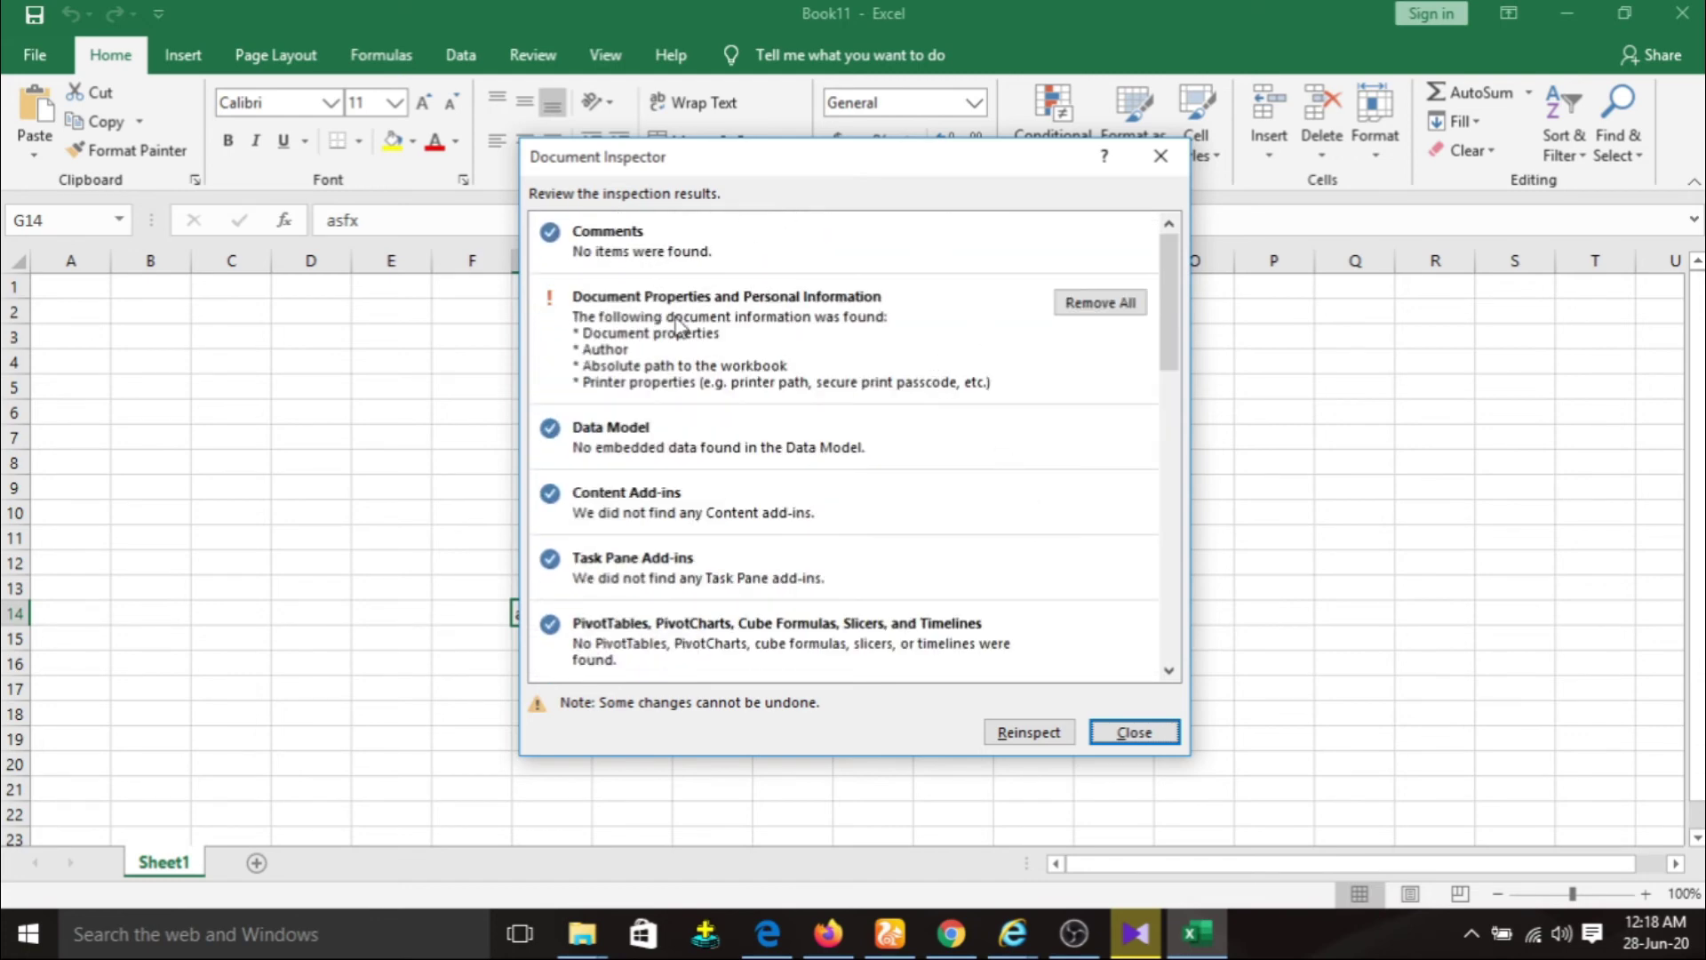
# Close the inspector results and run Check Accessibility from File > Info > Check for Issues.
pyautogui.click(1134, 732)
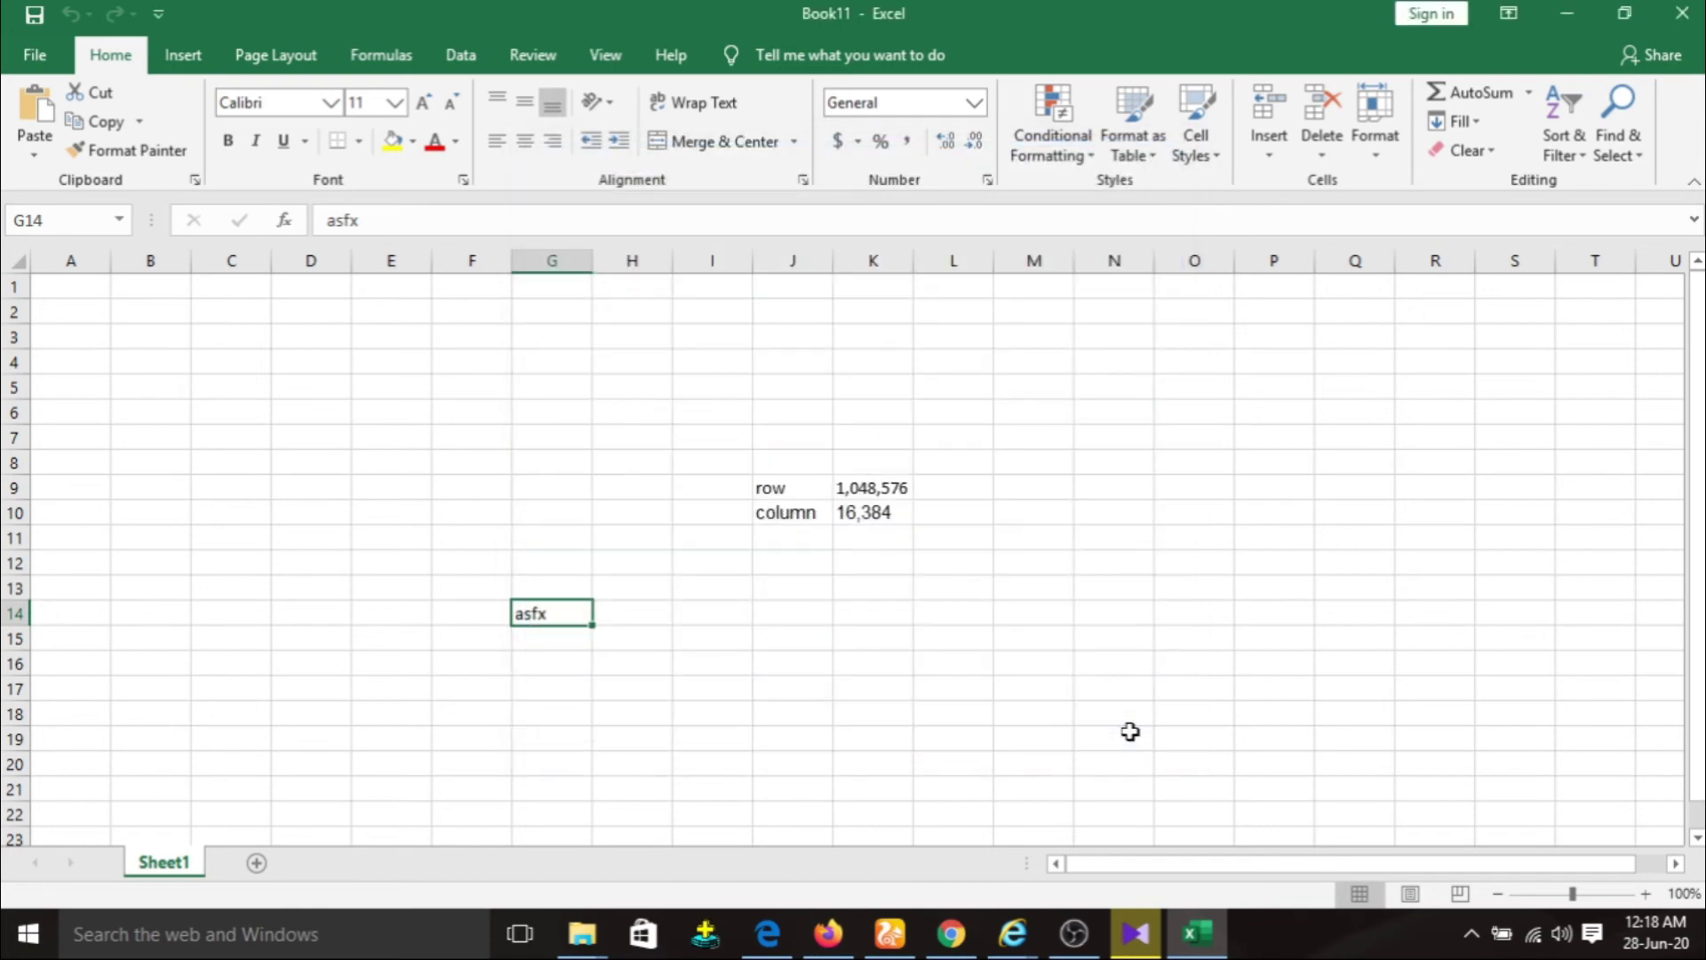
pyautogui.click(32, 55)
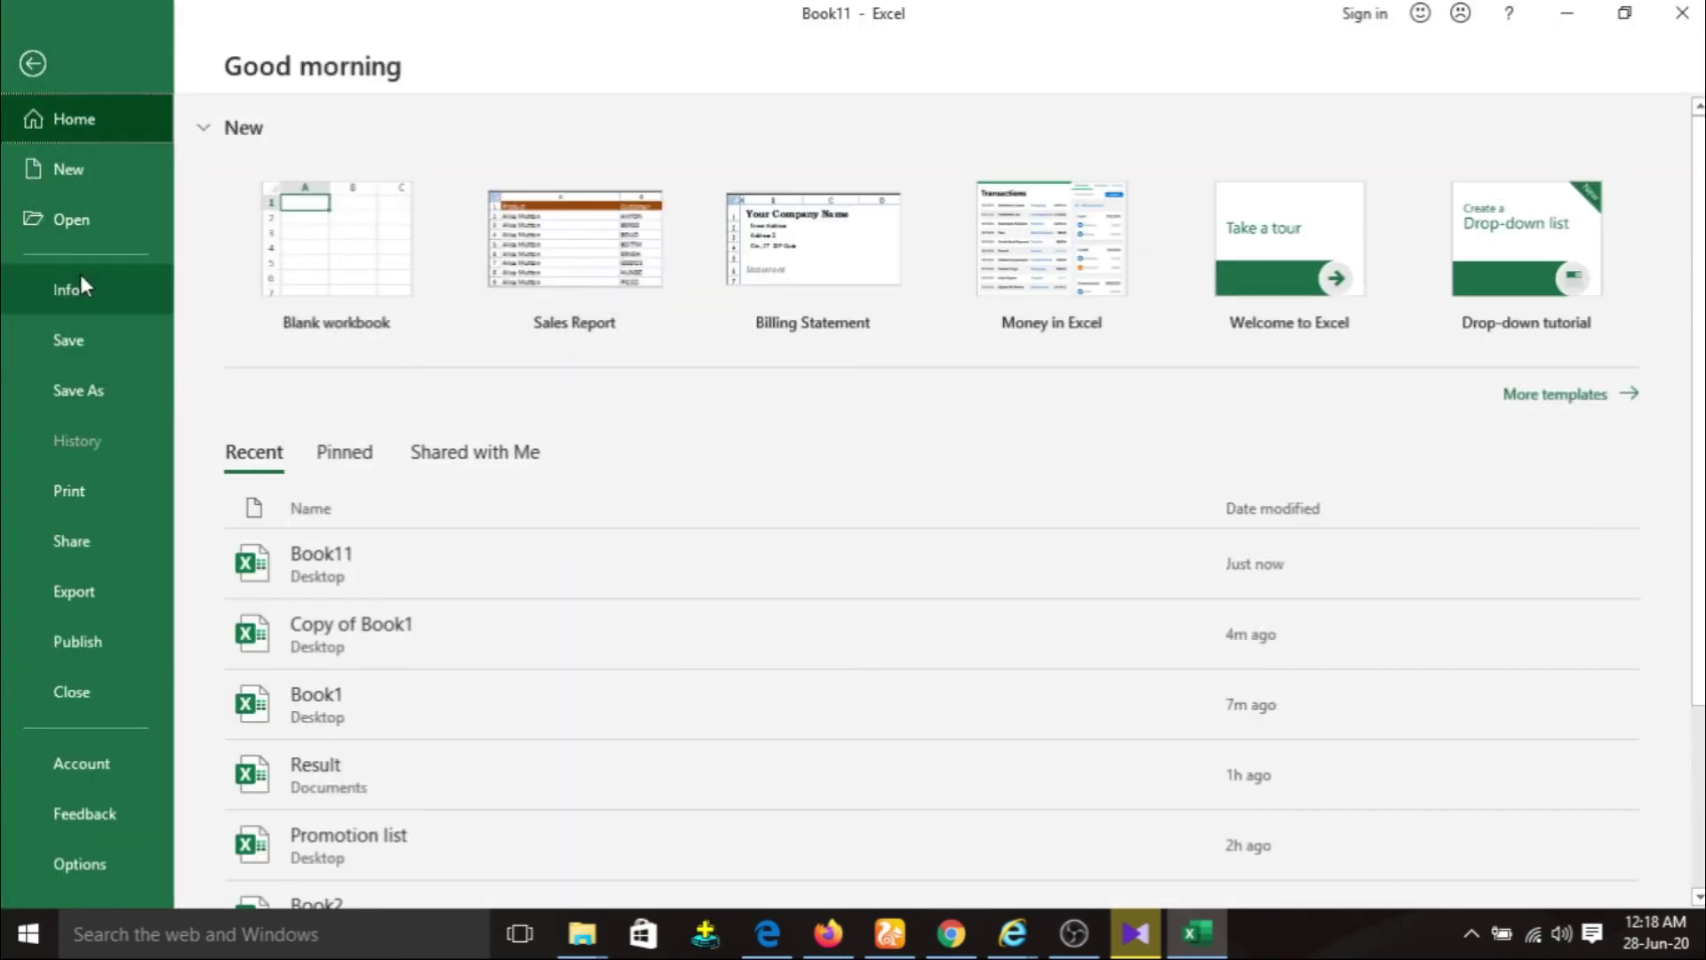
pyautogui.click(89, 293)
pyautogui.click(289, 491)
pyautogui.click(346, 662)
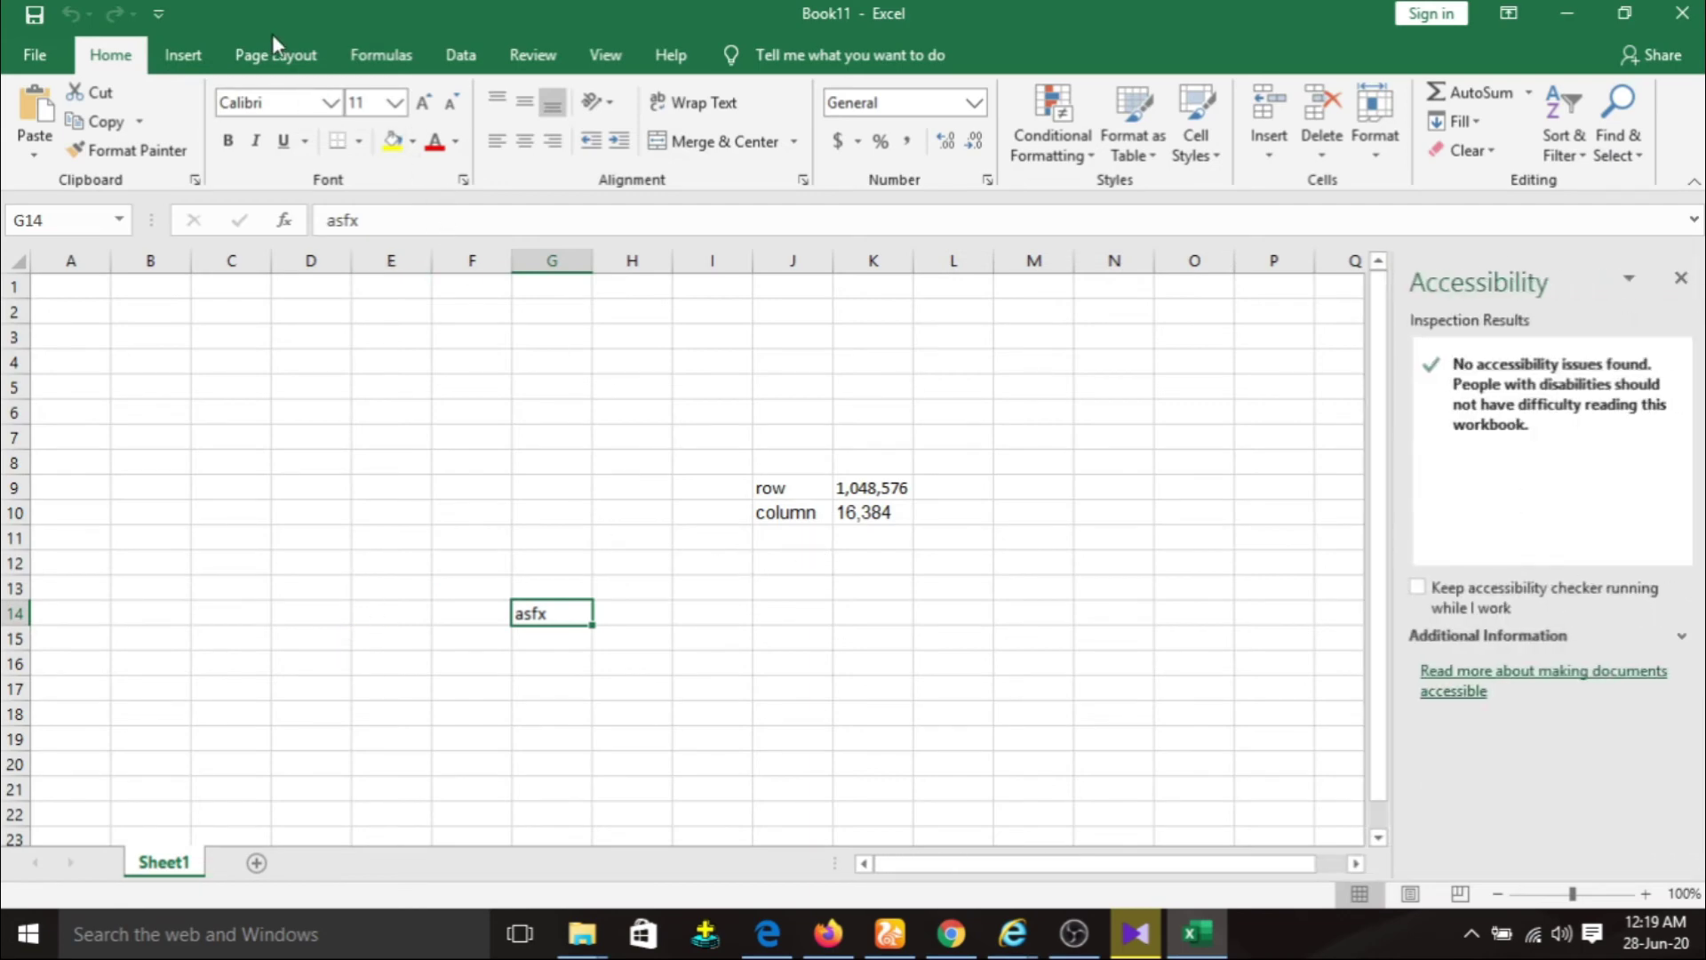
# Insert an oval shape drawn over cells B8 to D14 and select it.
pyautogui.click(184, 57)
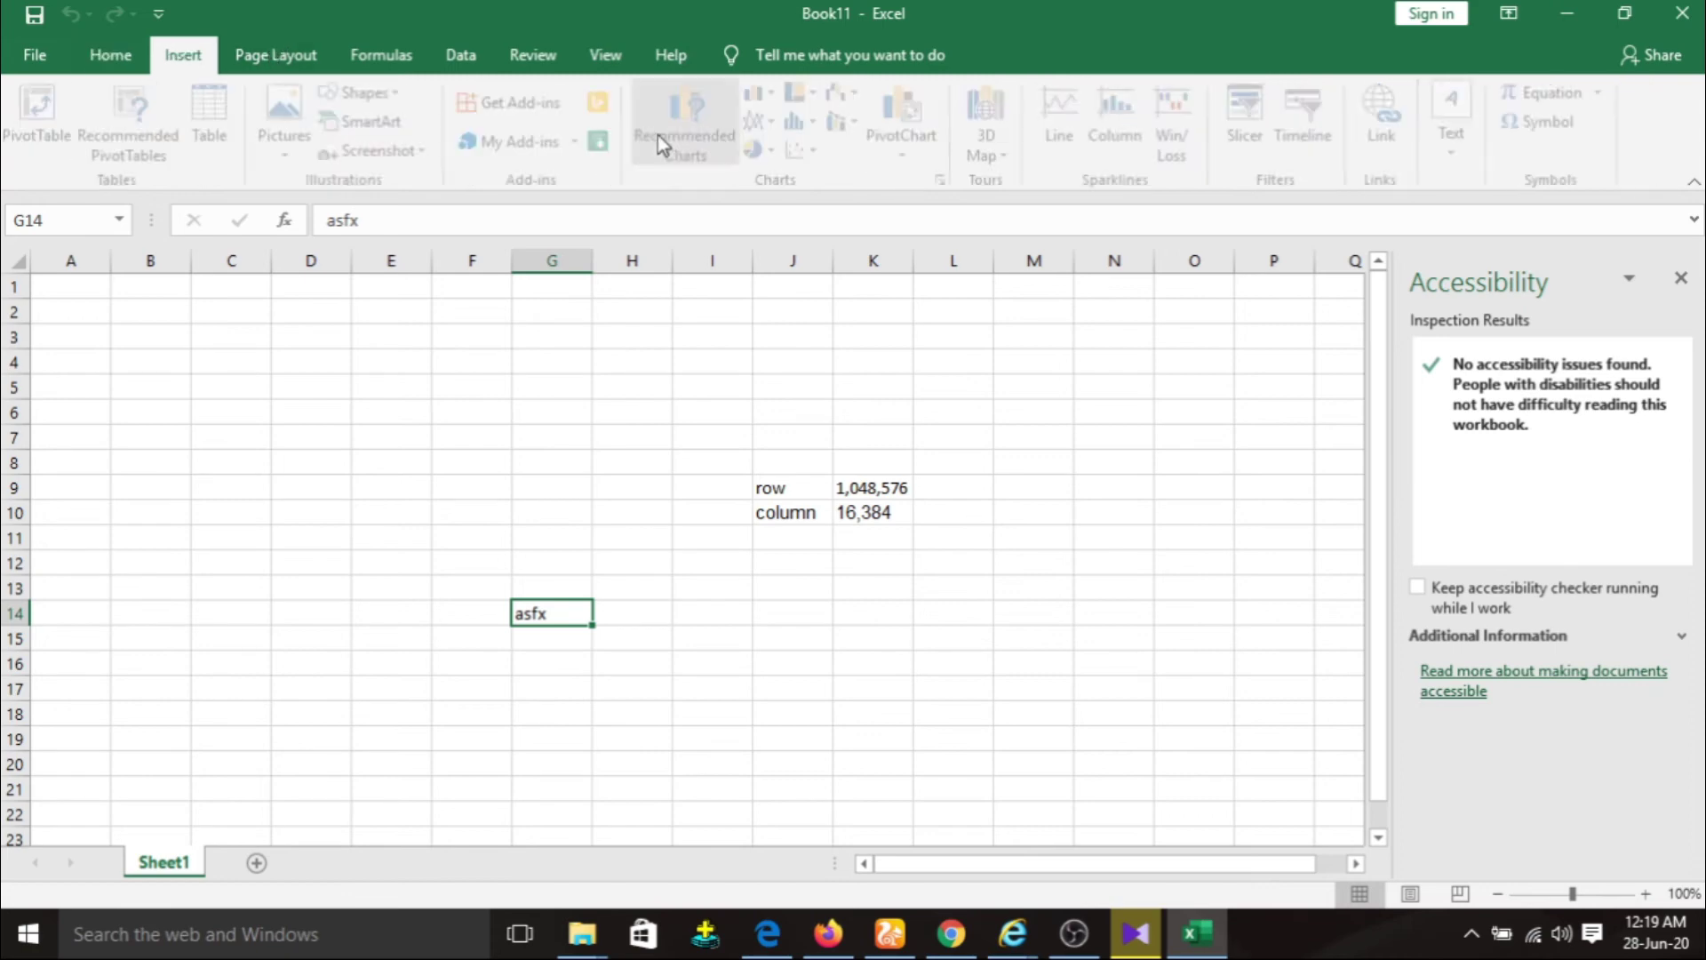
pyautogui.click(389, 92)
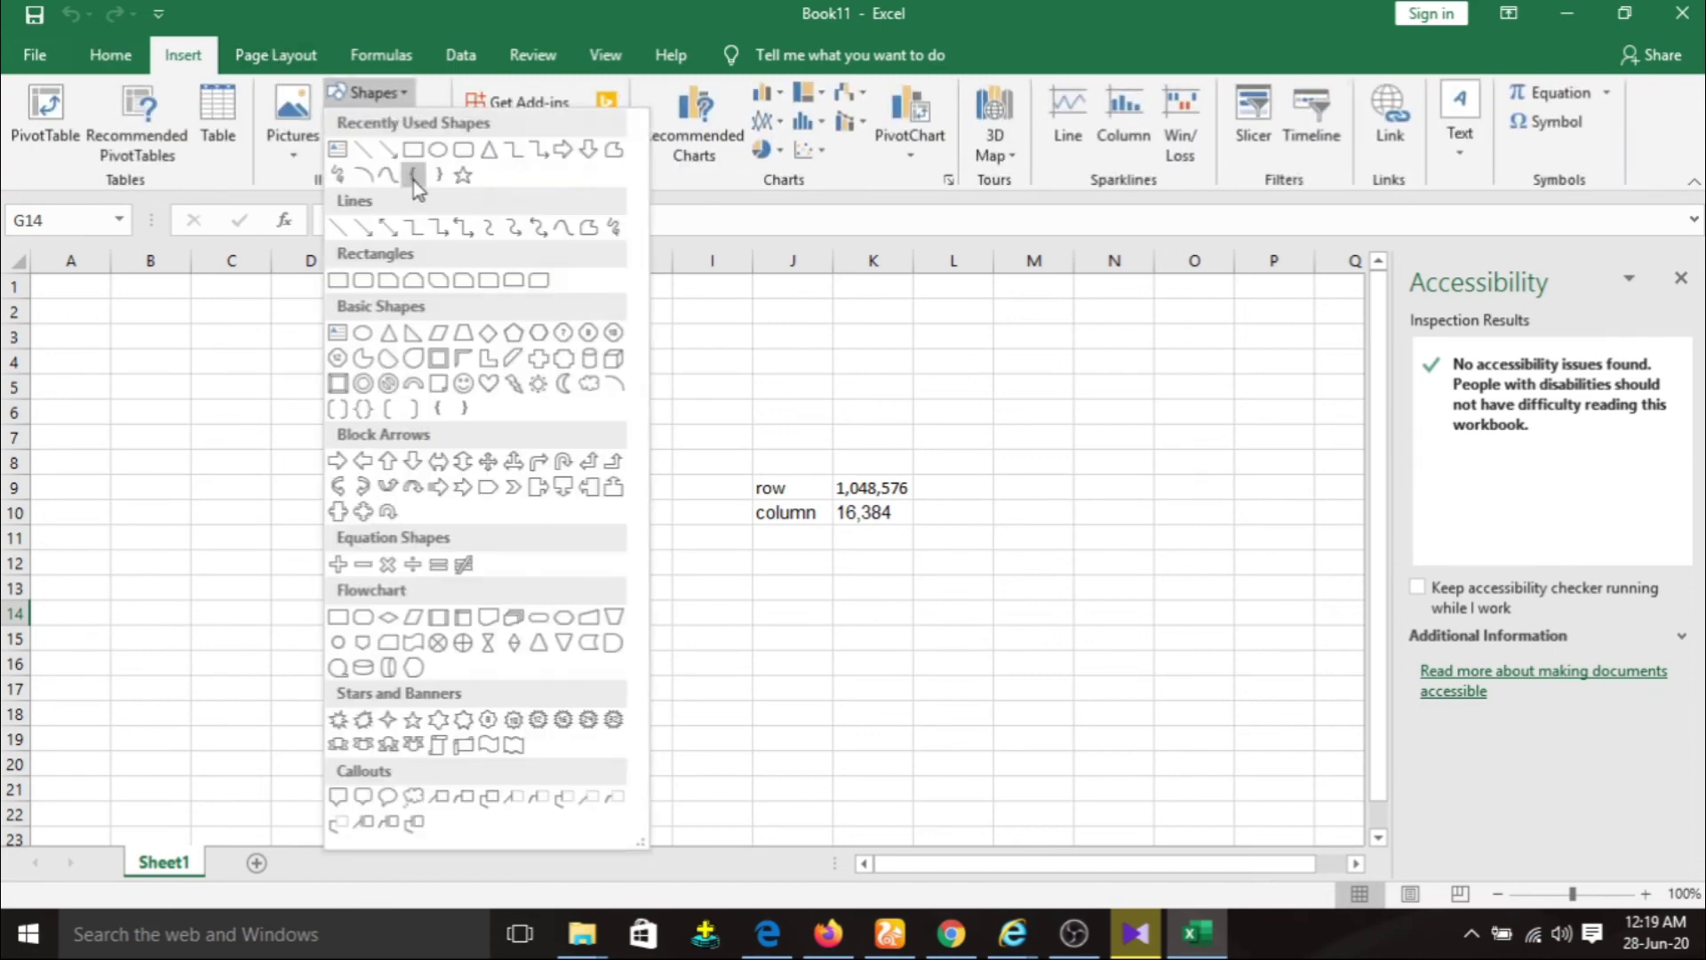
pyautogui.click(428, 168)
pyautogui.moveTo(162, 449); pyautogui.dragTo(340, 607)
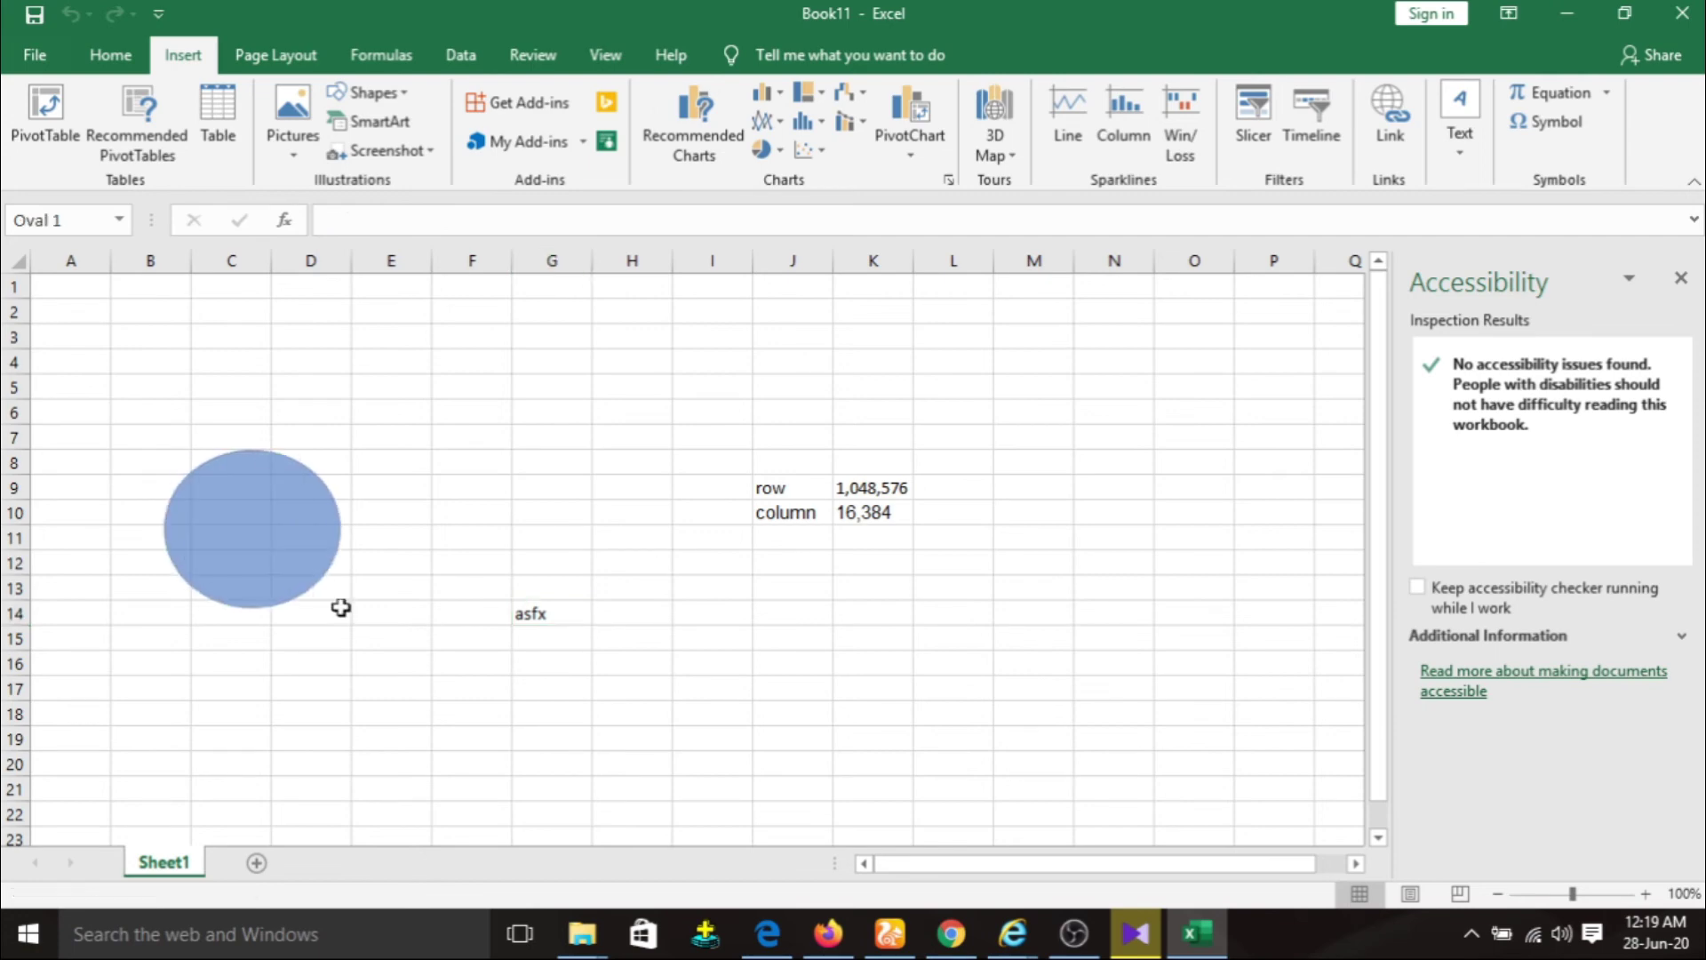
pyautogui.click(751, 459)
pyautogui.click(297, 533)
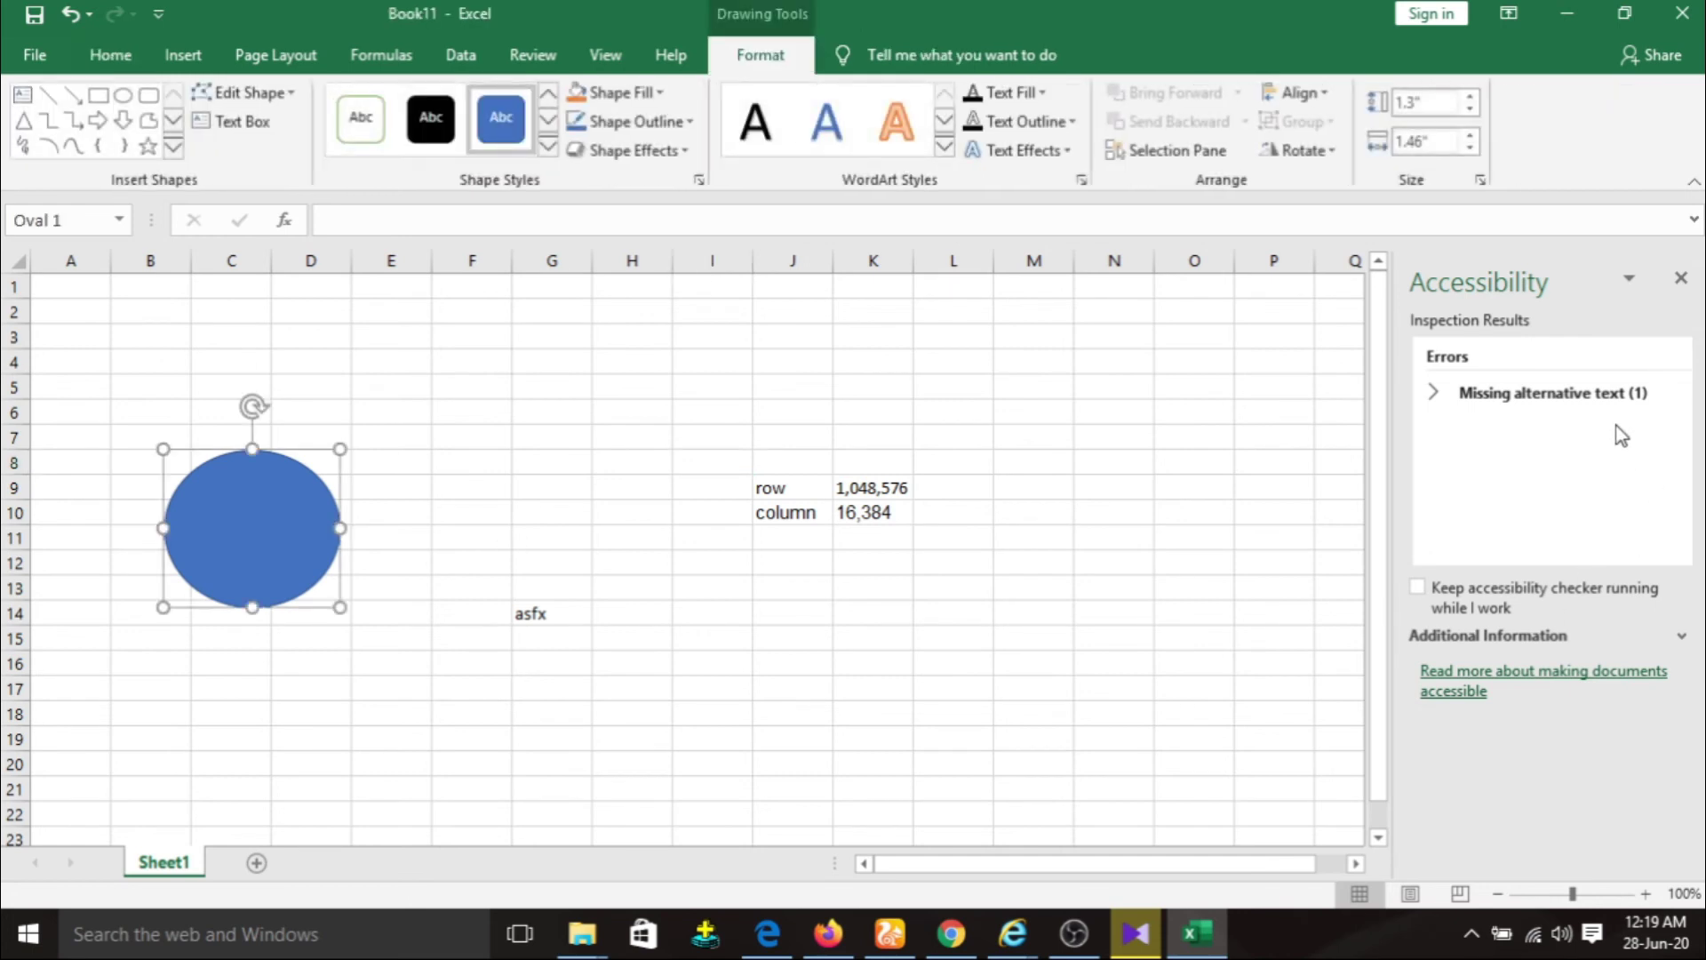
# Give Oval 1 the alt text description 'hihk', then close the Alt Text and Accessibility panes.
pyautogui.click(1634, 395)
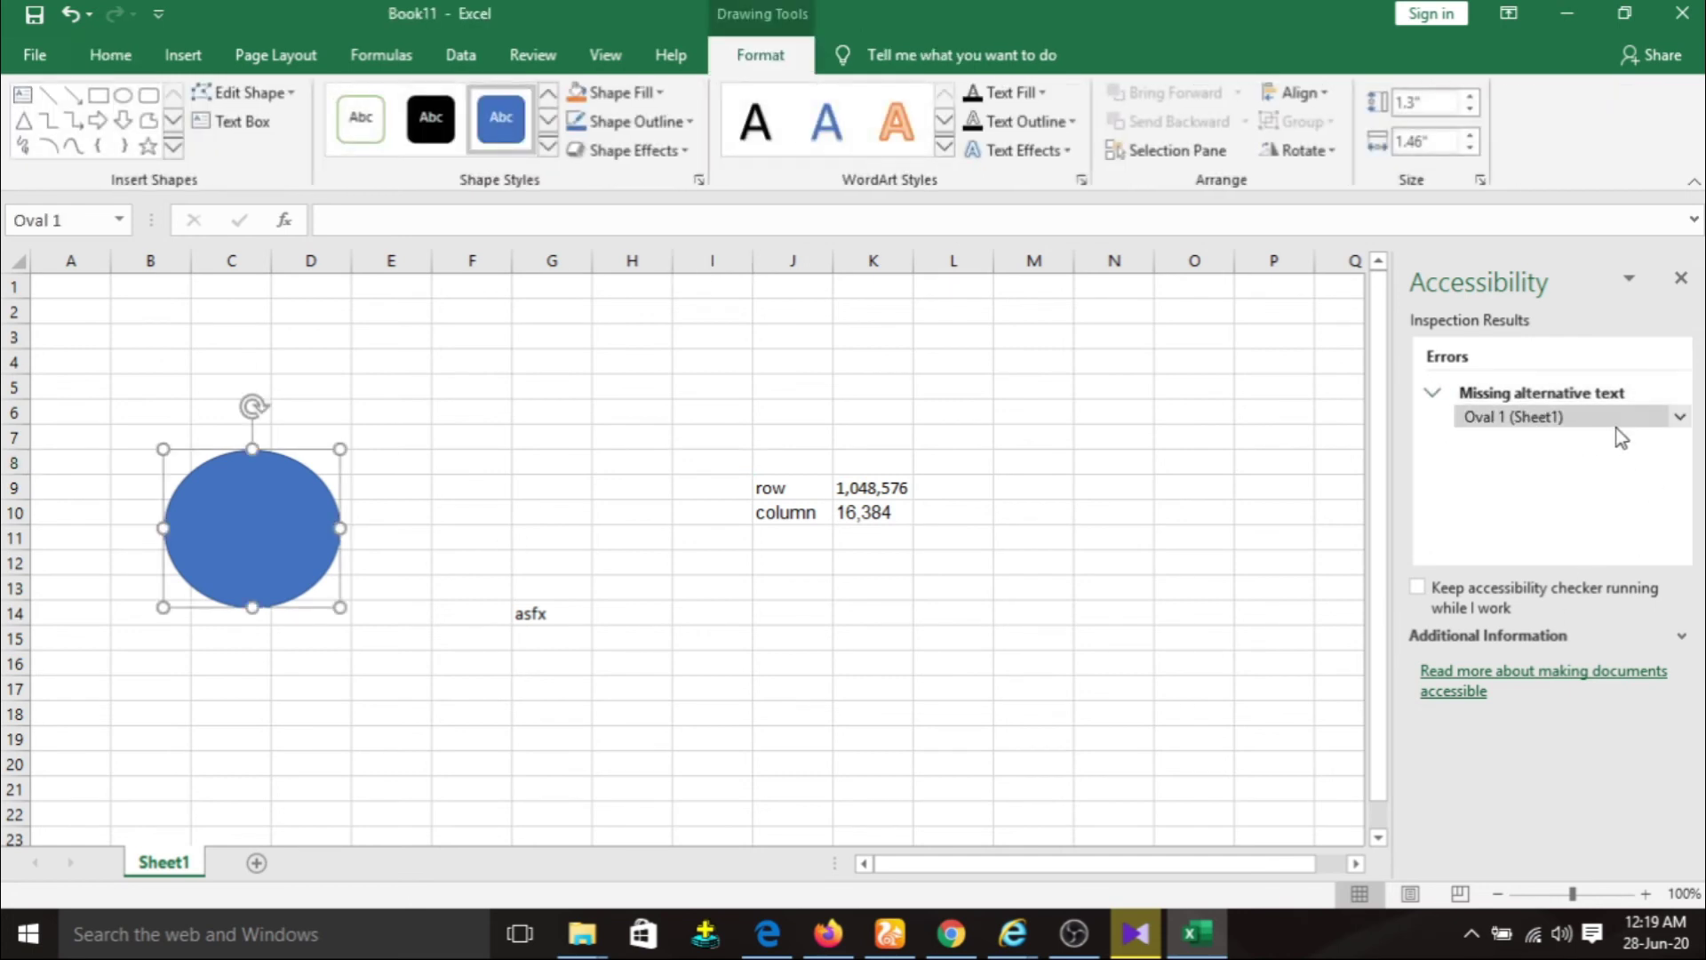
pyautogui.click(1657, 417)
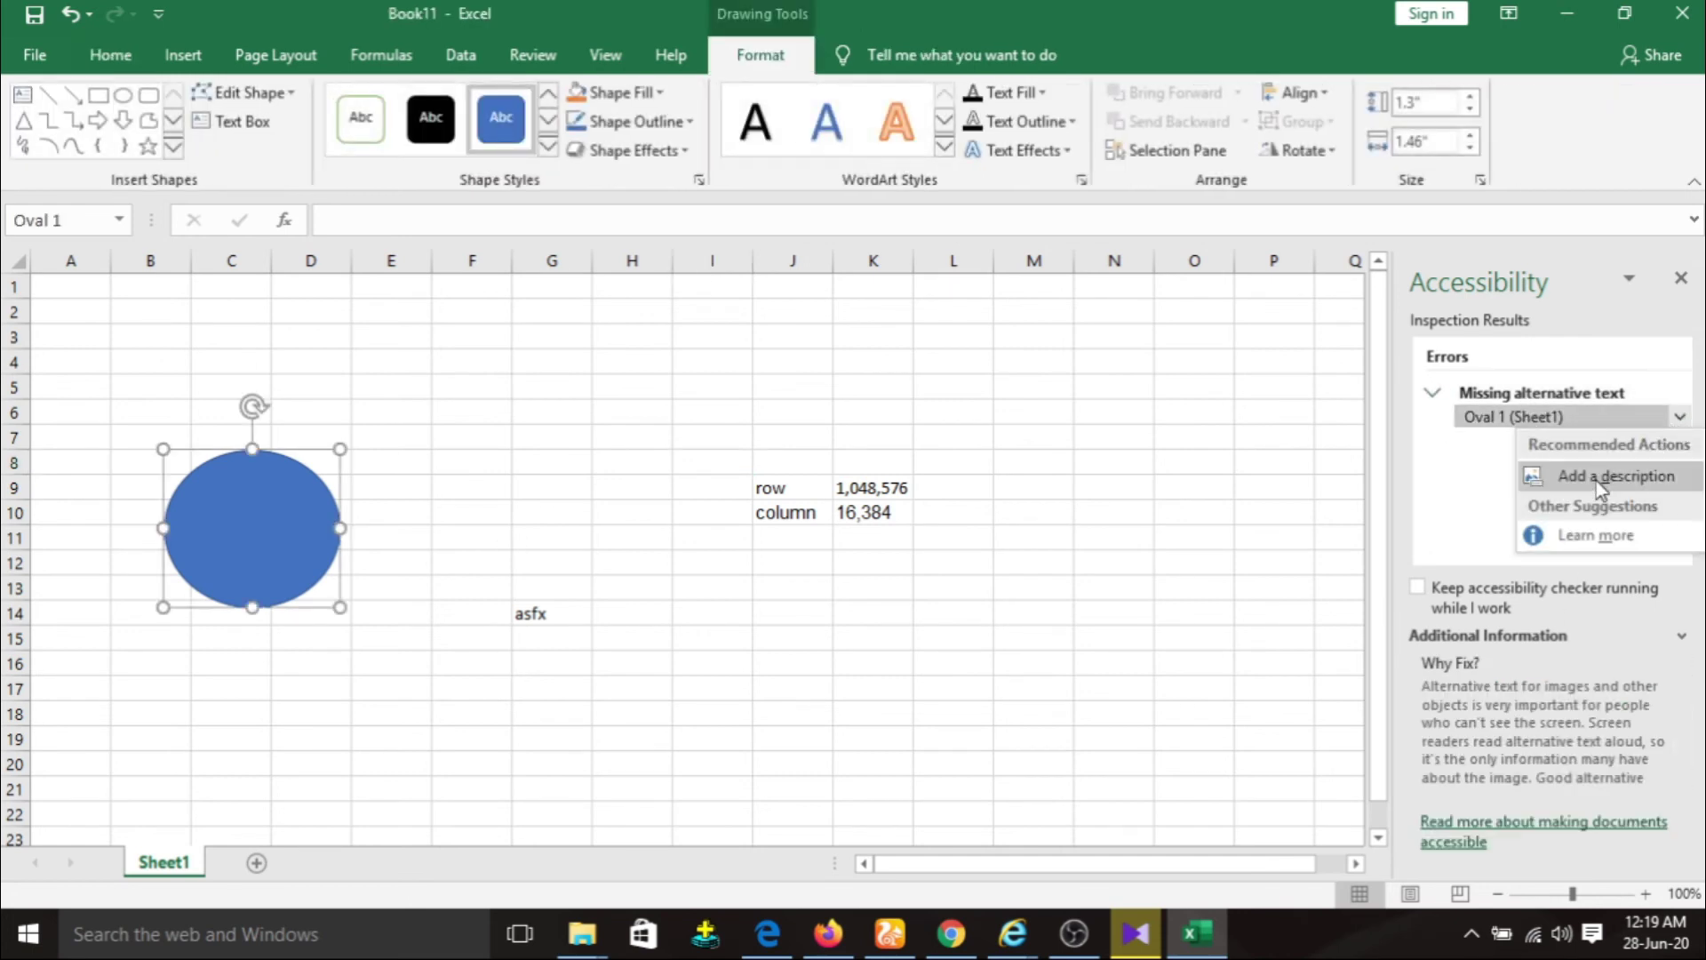
pyautogui.click(1596, 482)
pyautogui.click(1533, 473)
pyautogui.write('hihk')
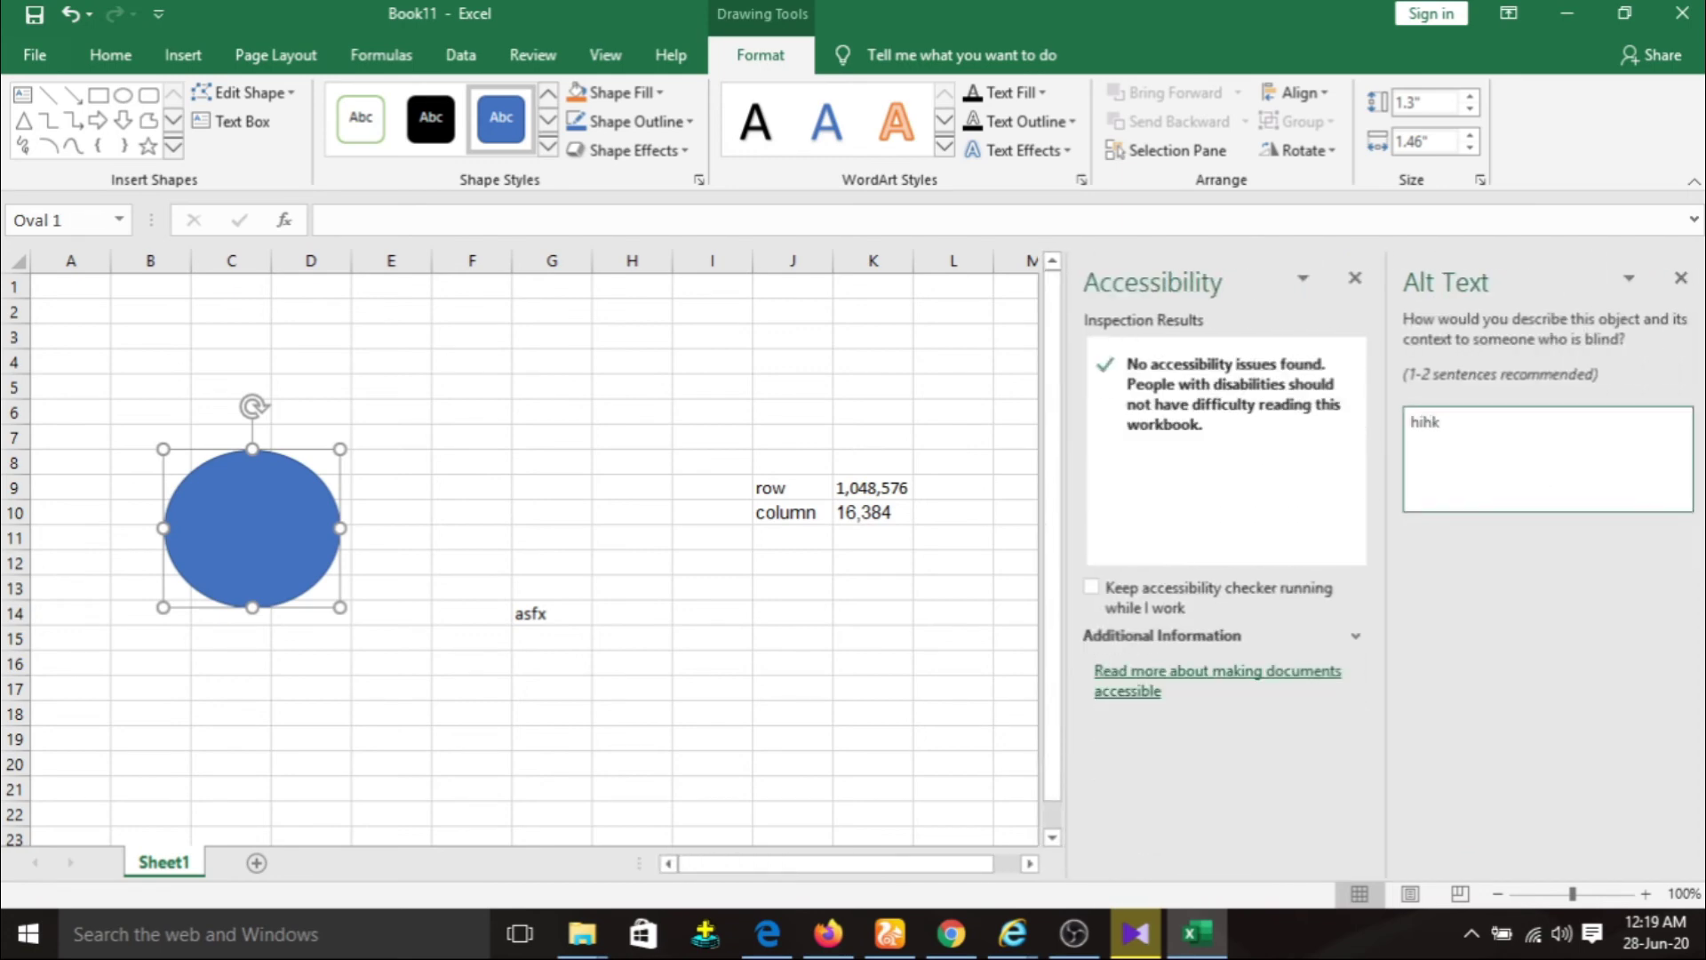
pyautogui.click(1679, 284)
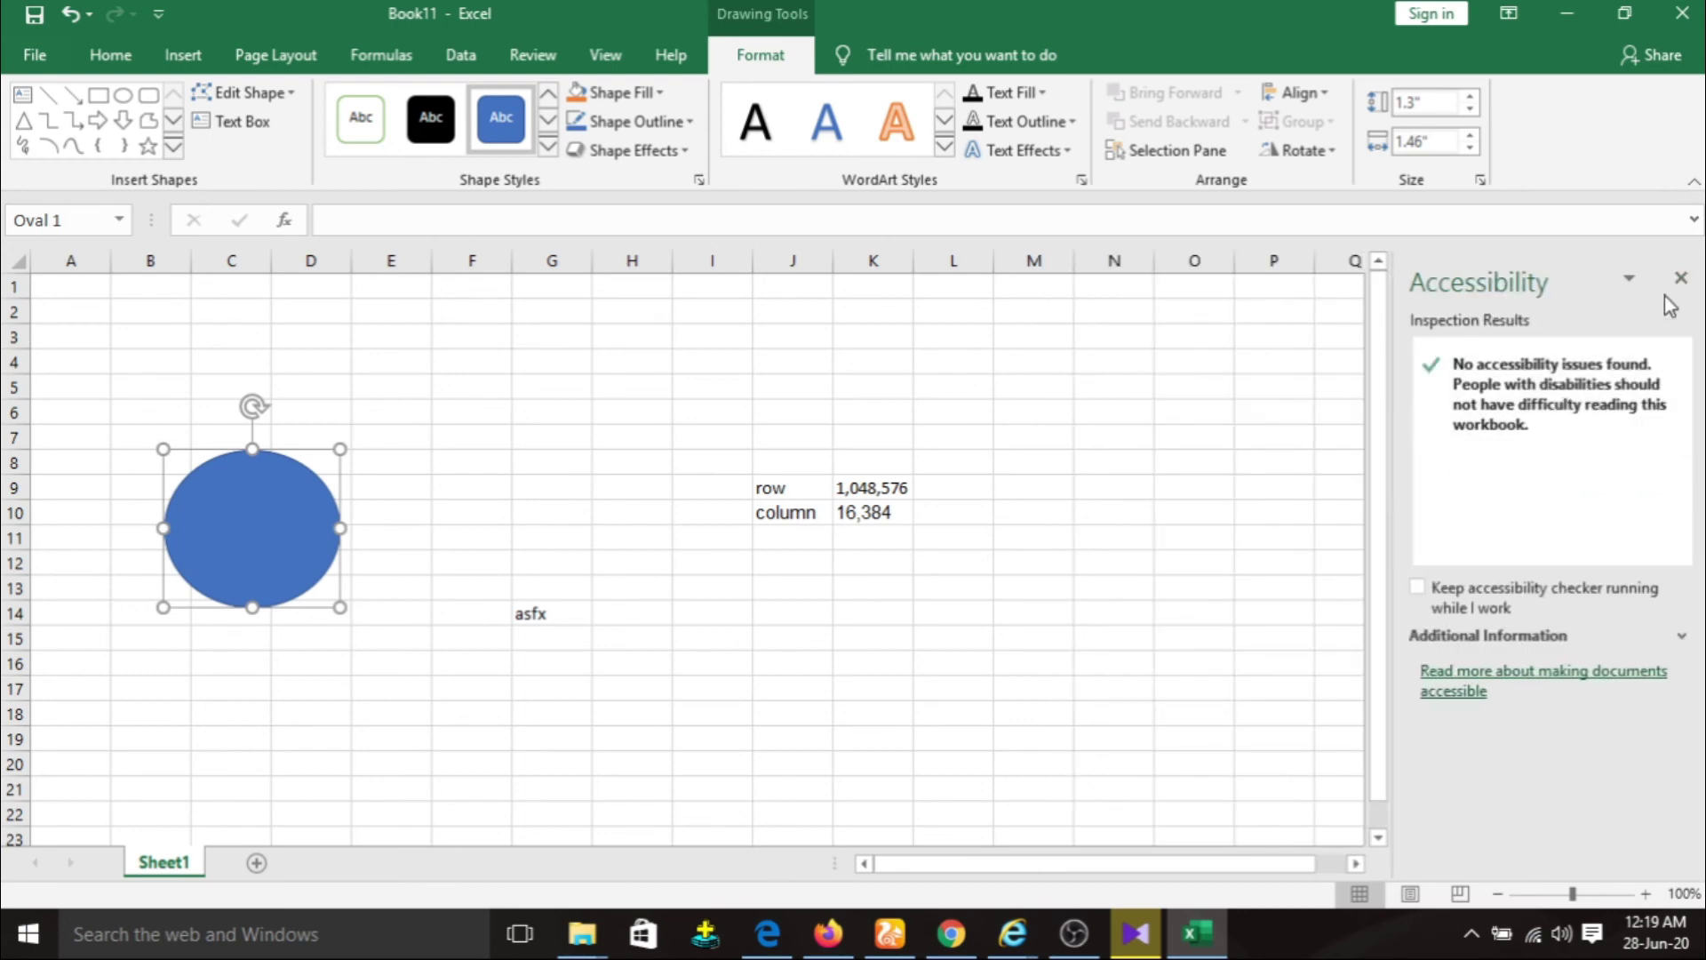
pyautogui.click(1681, 277)
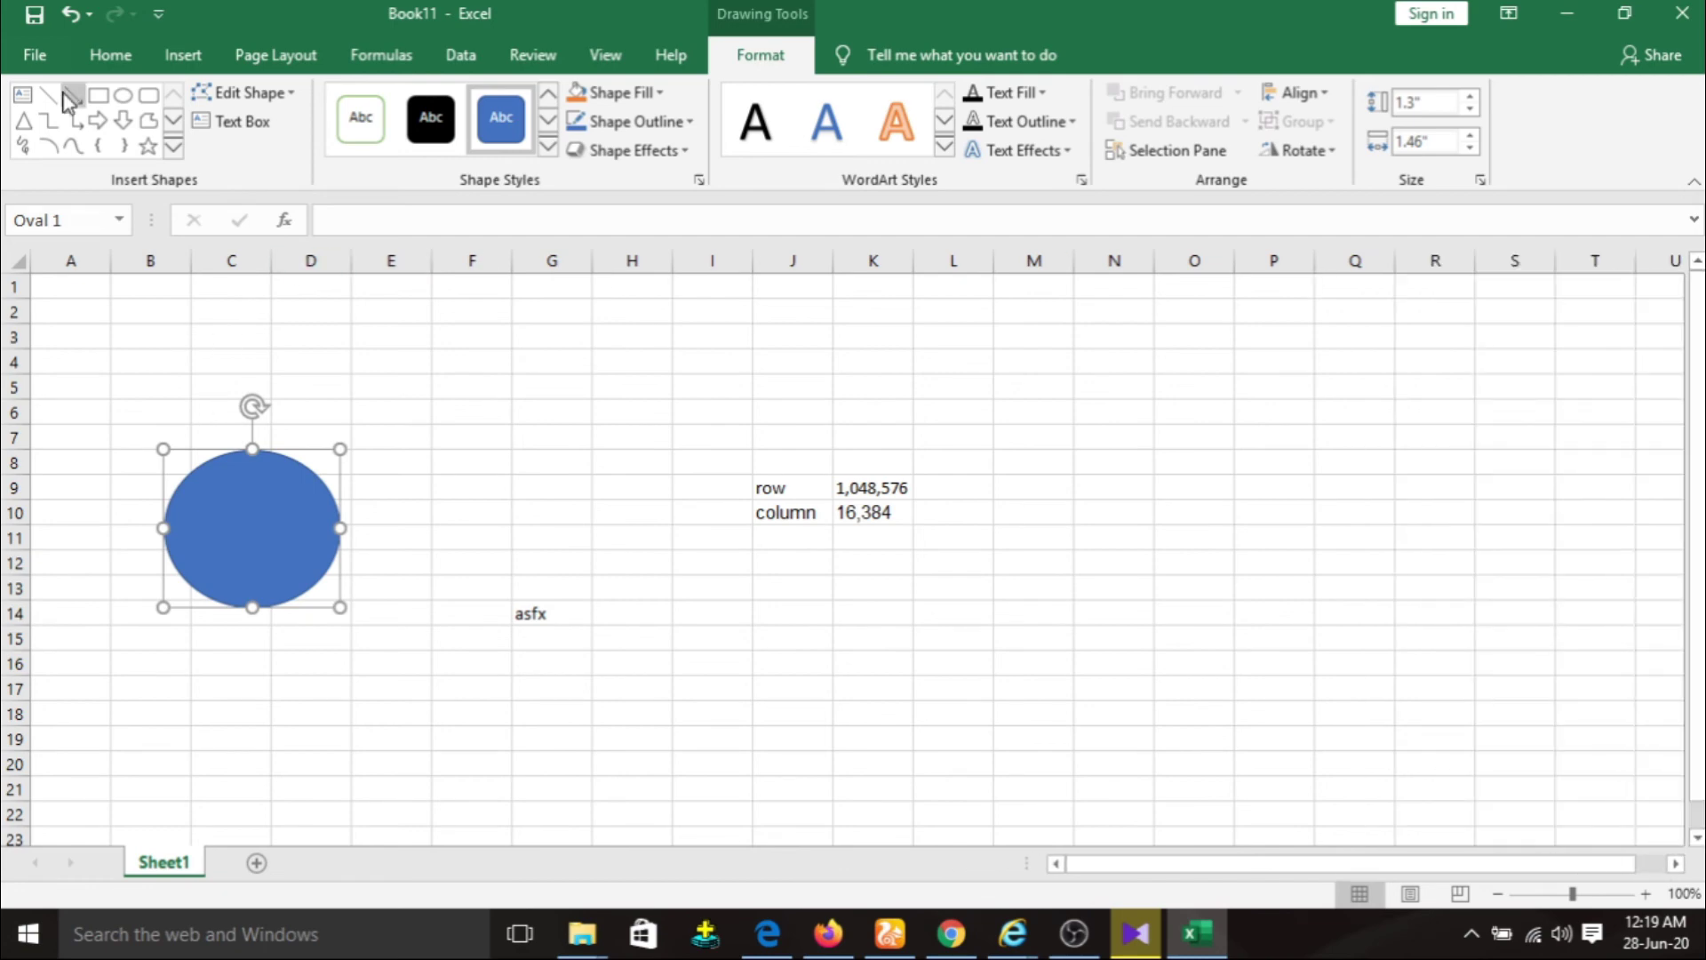
# Run Check Compatibility from File > Info > Check for Issues.
pyautogui.click(34, 55)
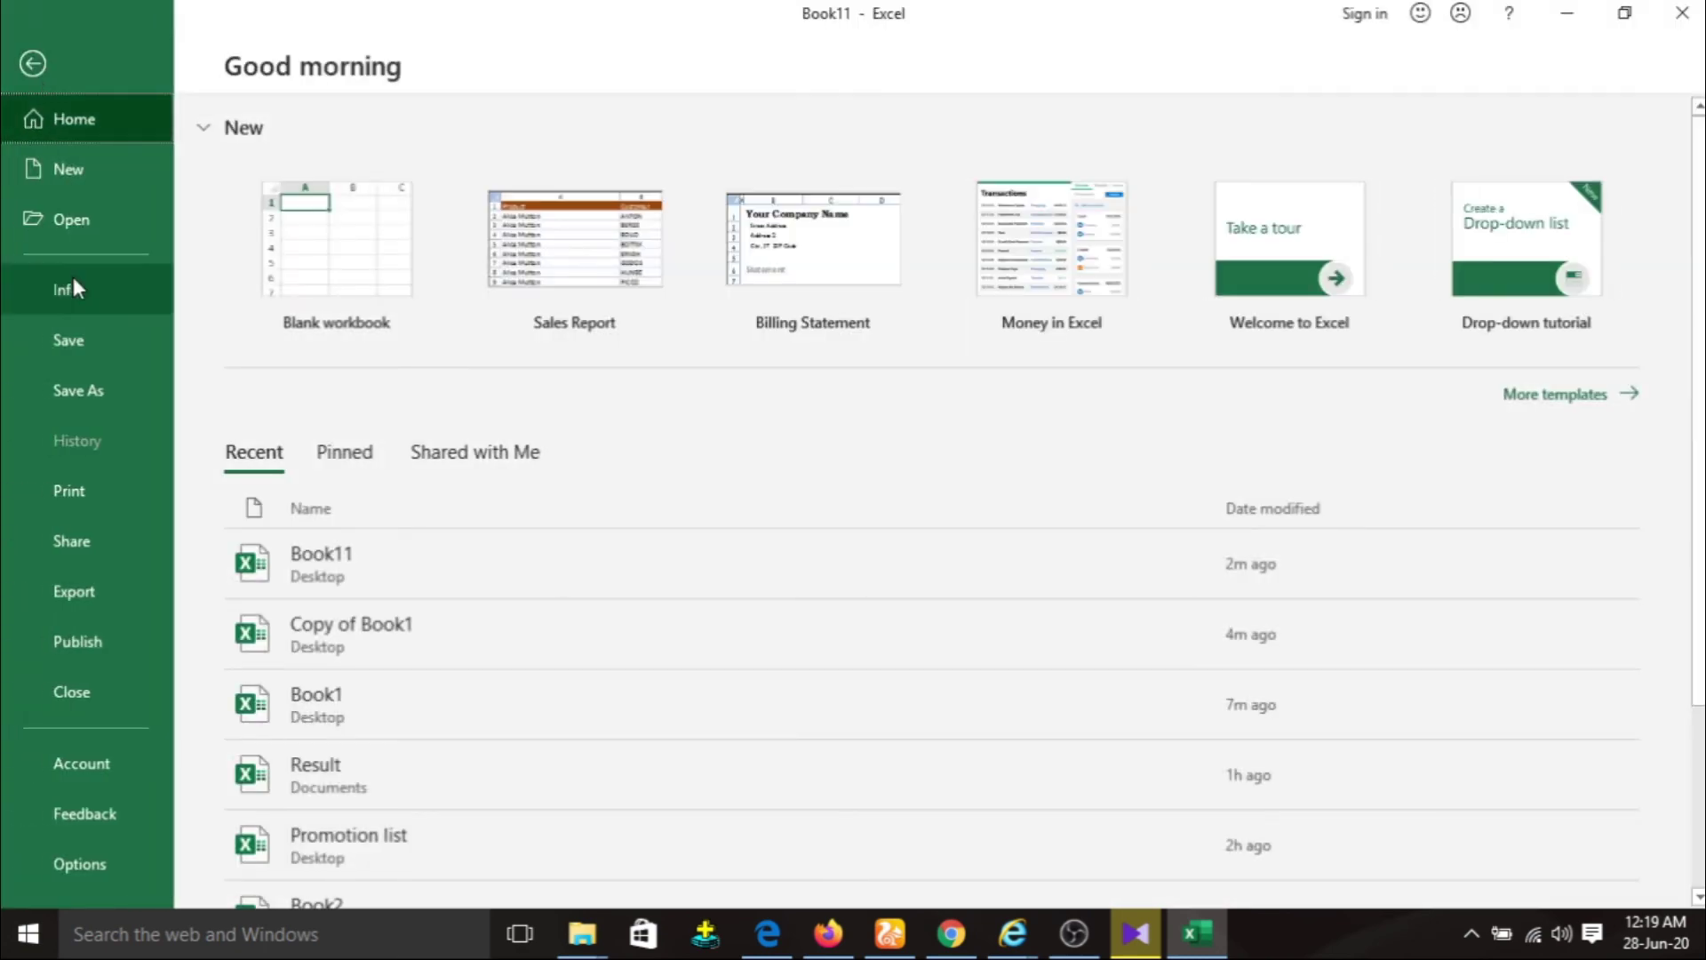
pyautogui.click(75, 285)
pyautogui.click(293, 352)
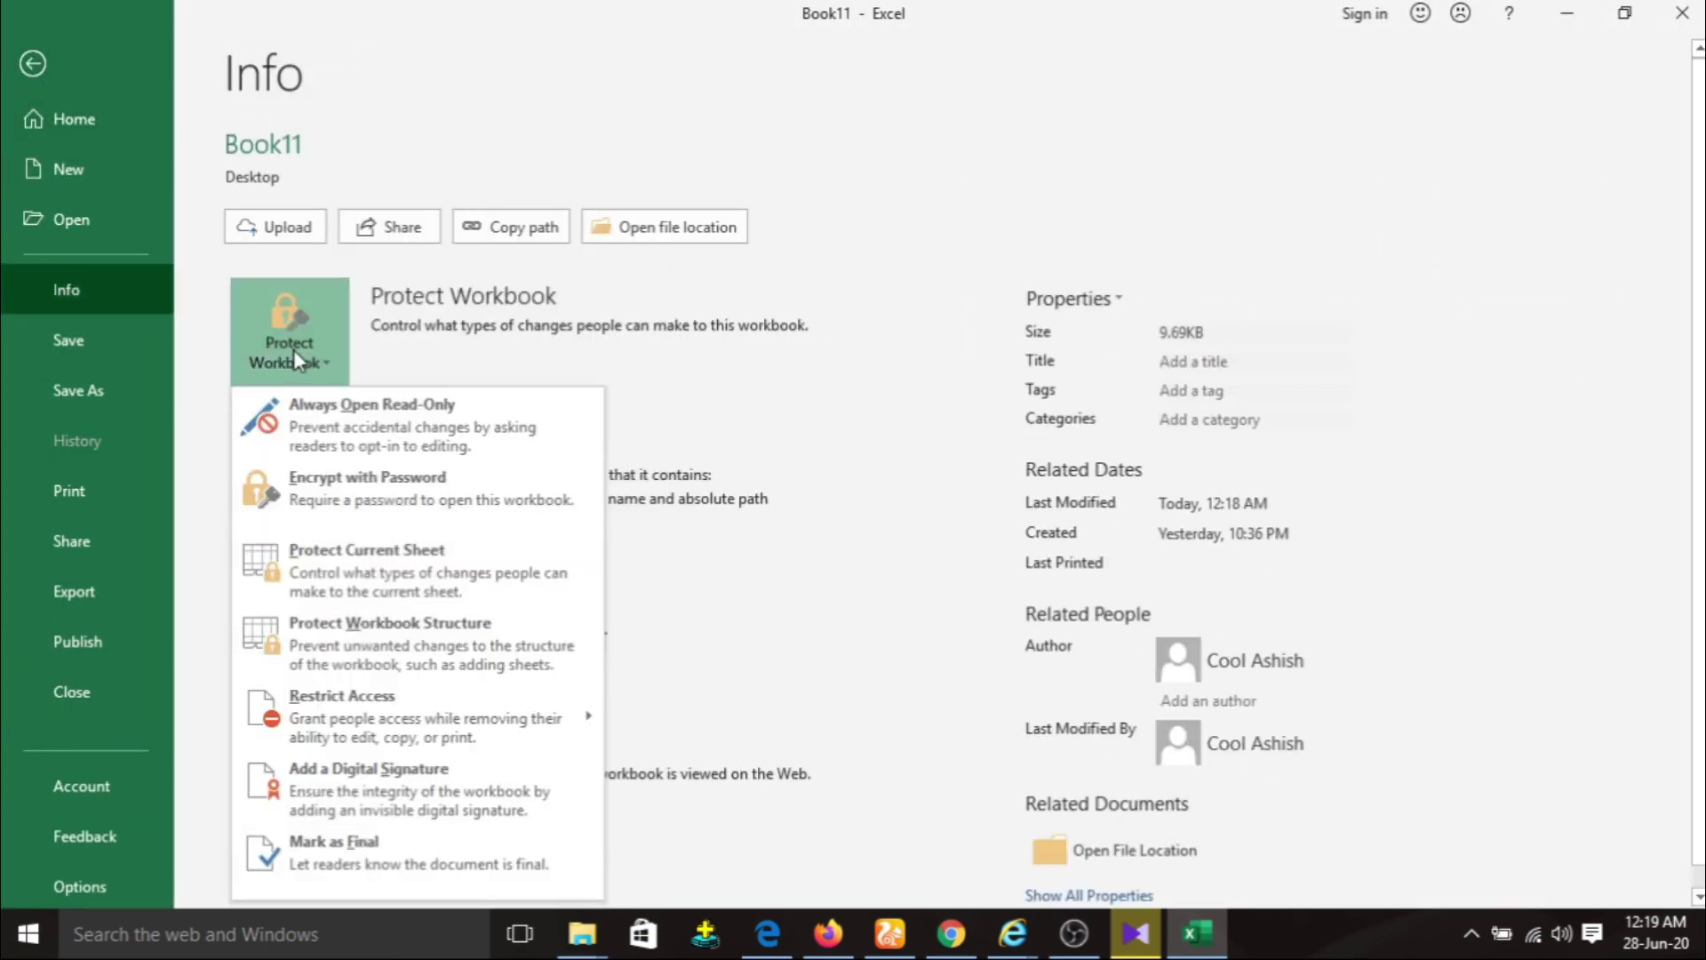
pyautogui.click(864, 372)
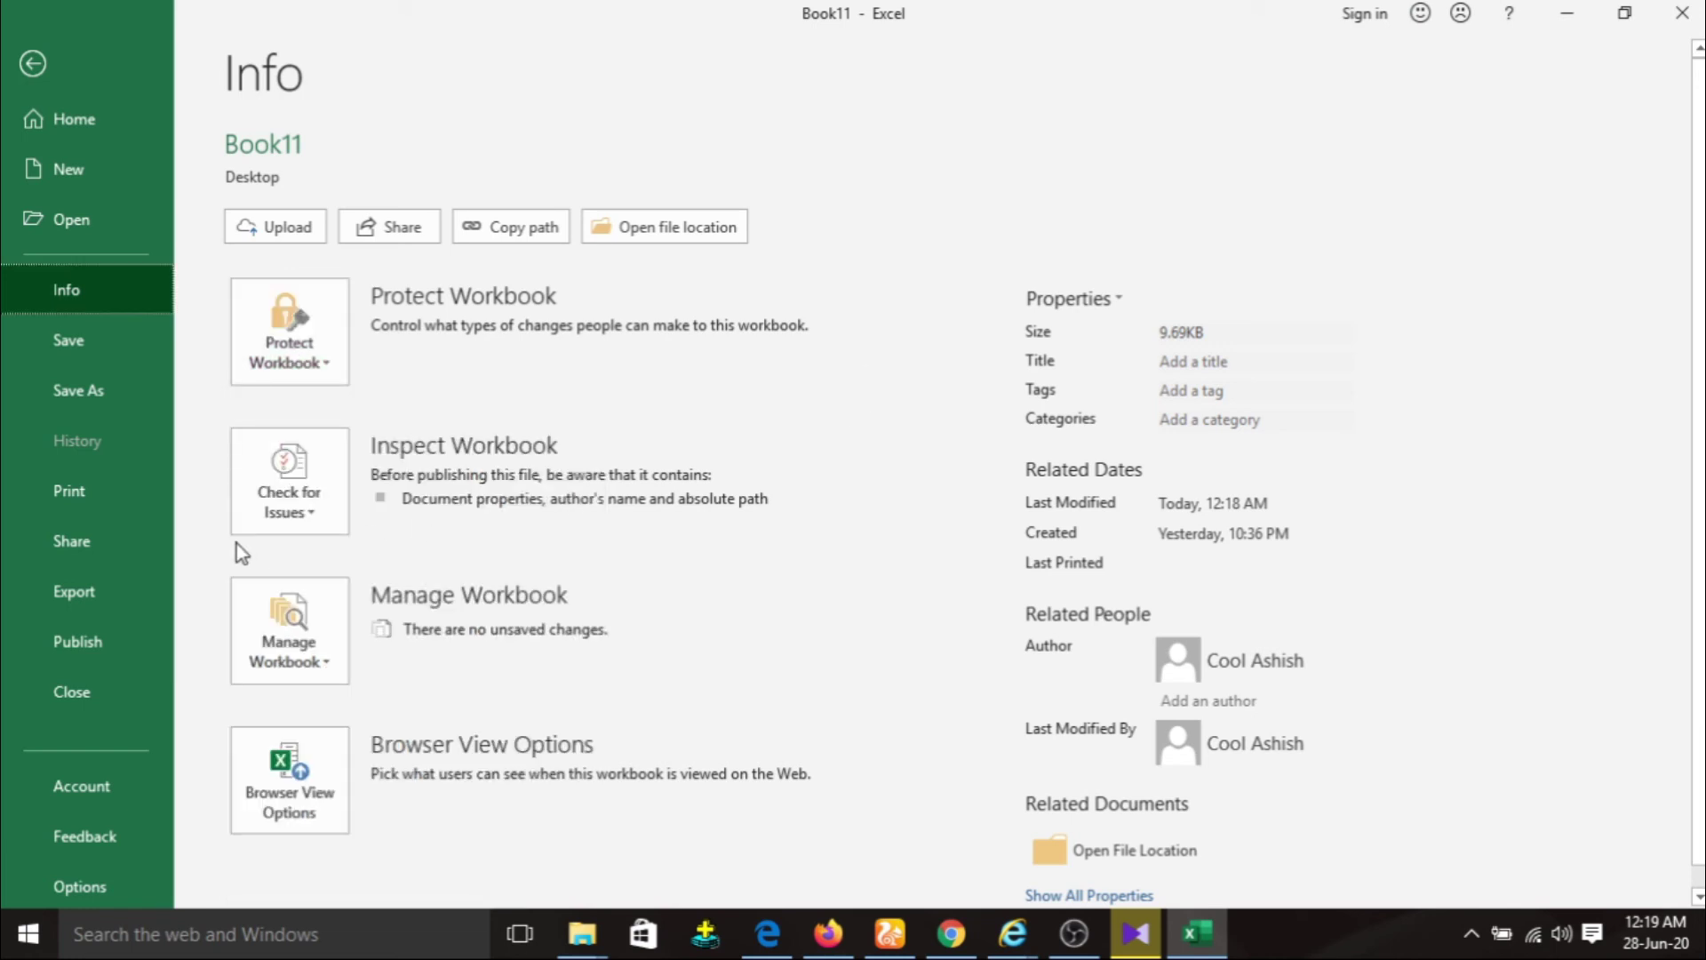
pyautogui.click(322, 515)
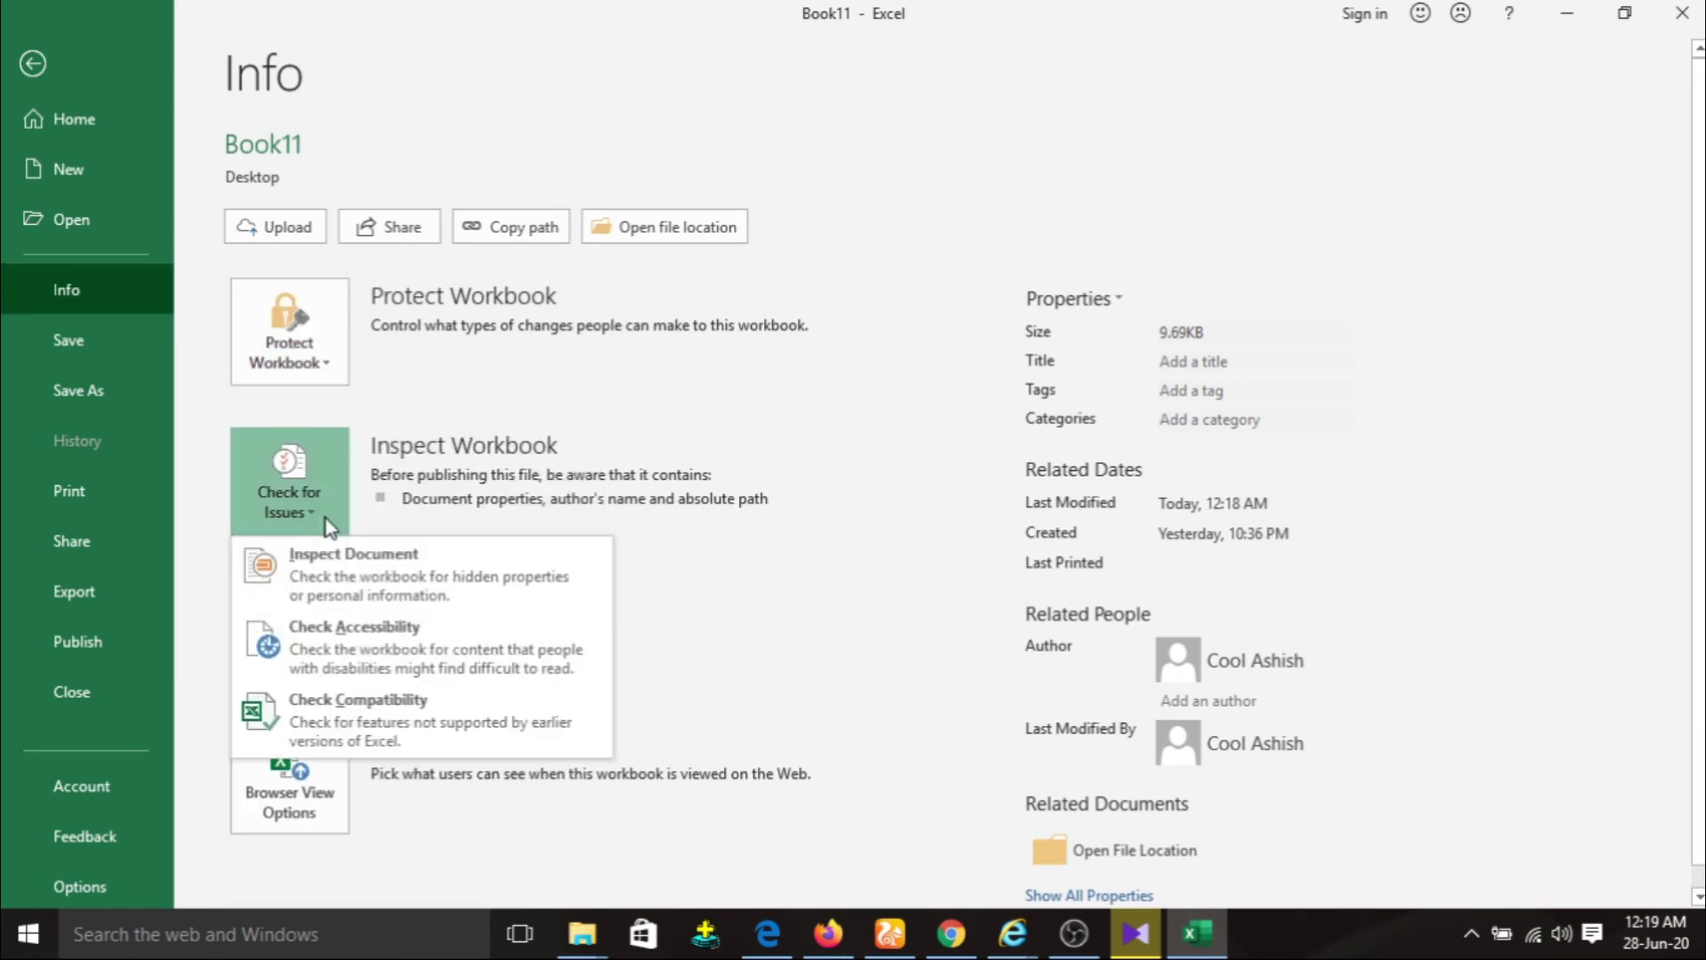
pyautogui.click(404, 719)
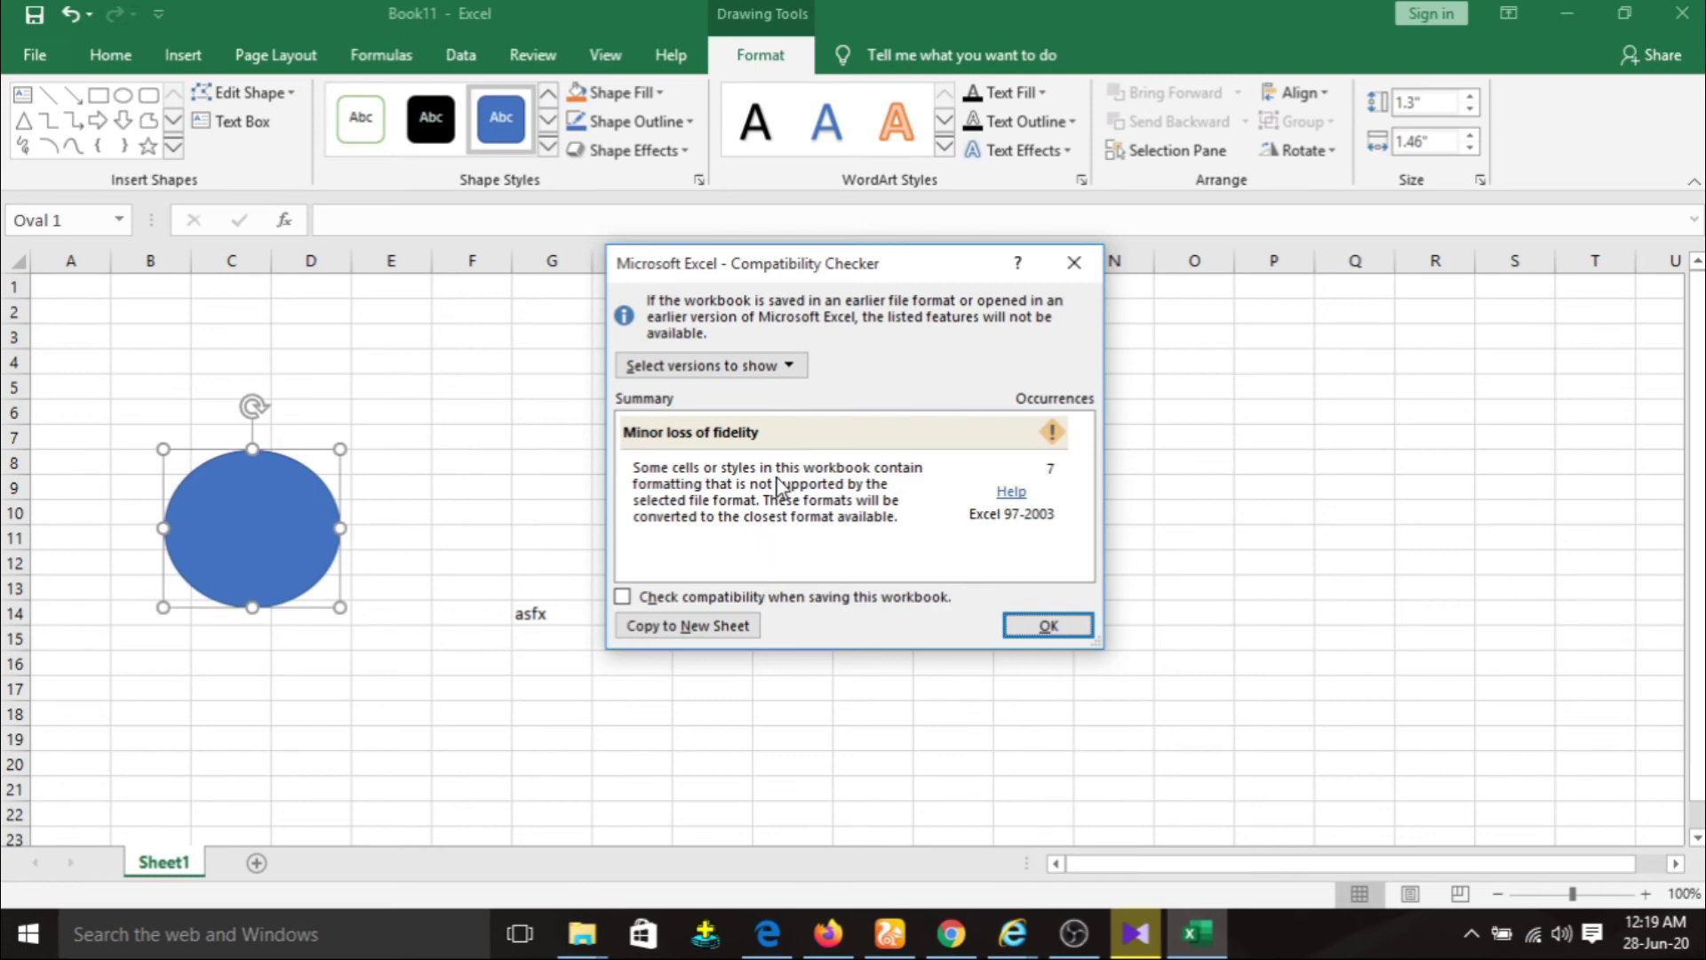
# Review the checked Excel versions, close the compatibility results, and return to the File view.
pyautogui.click(789, 366)
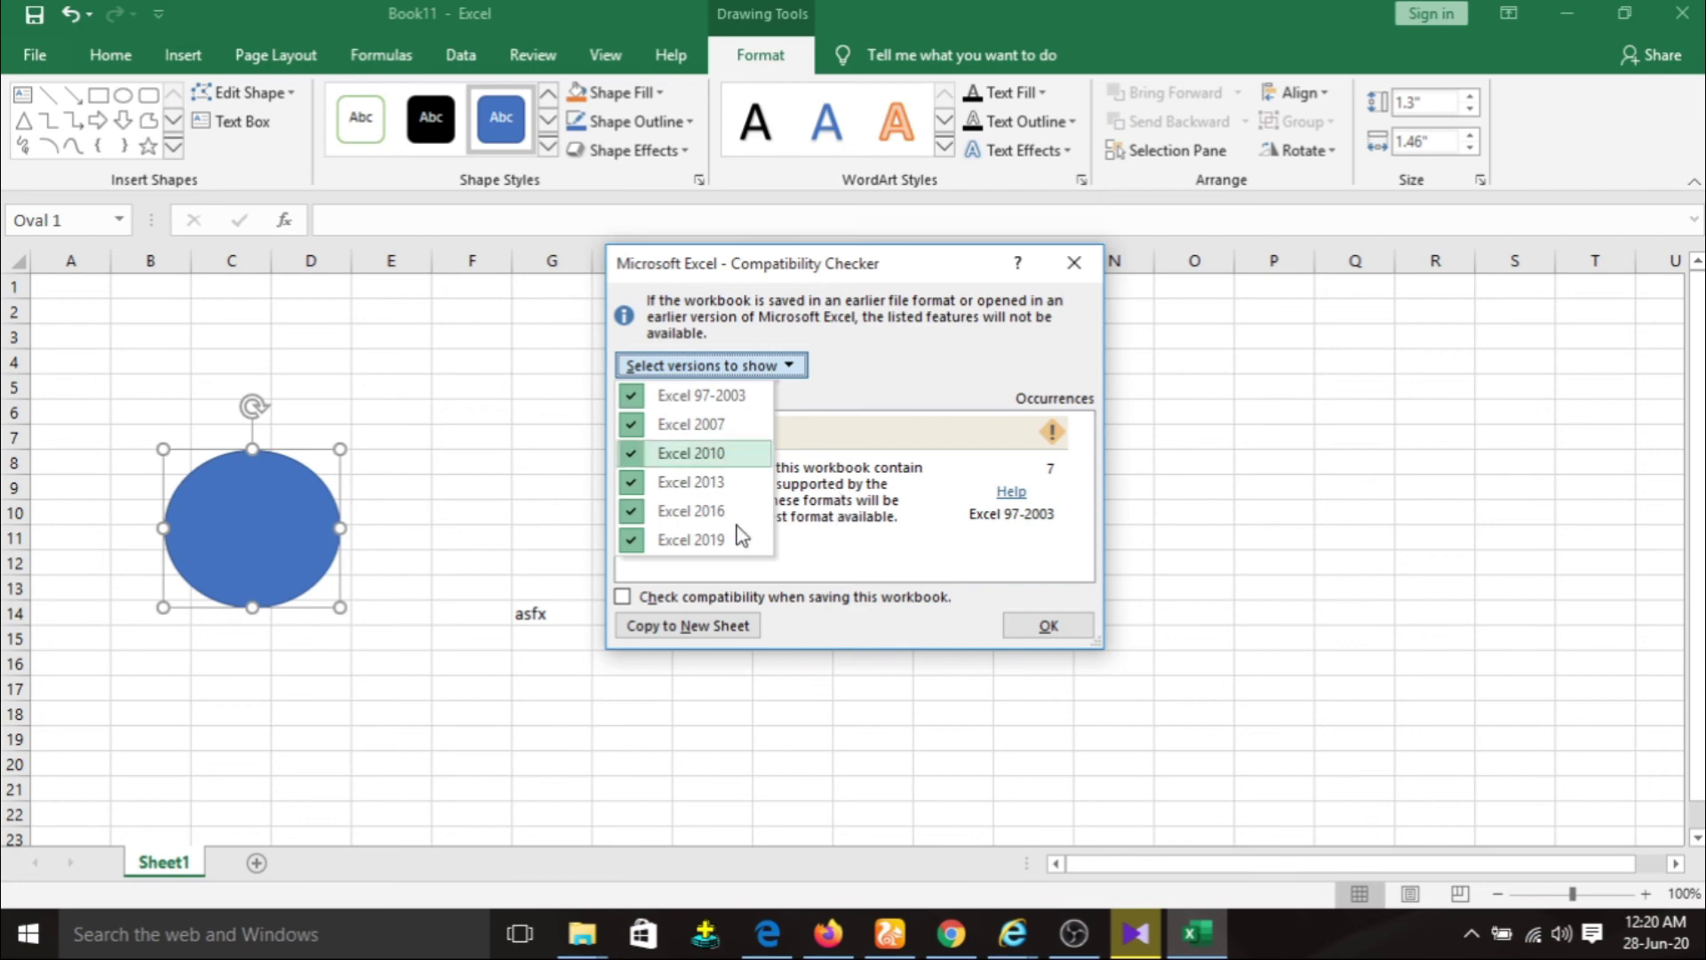
pyautogui.click(1025, 629)
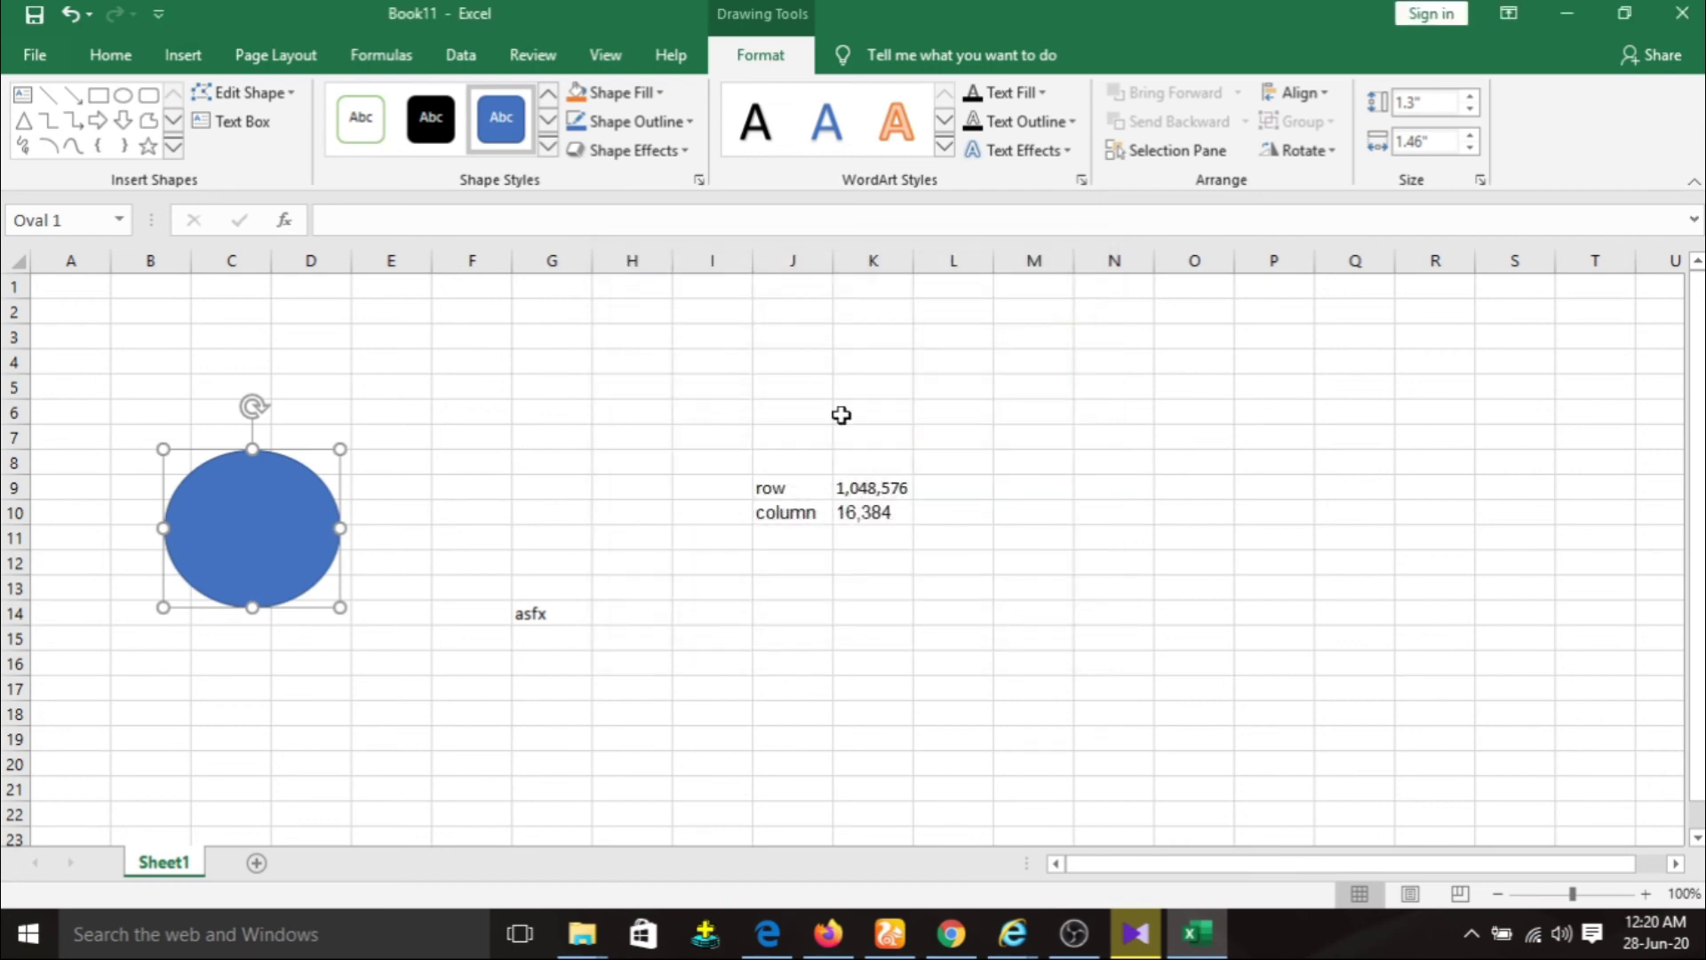
pyautogui.click(43, 58)
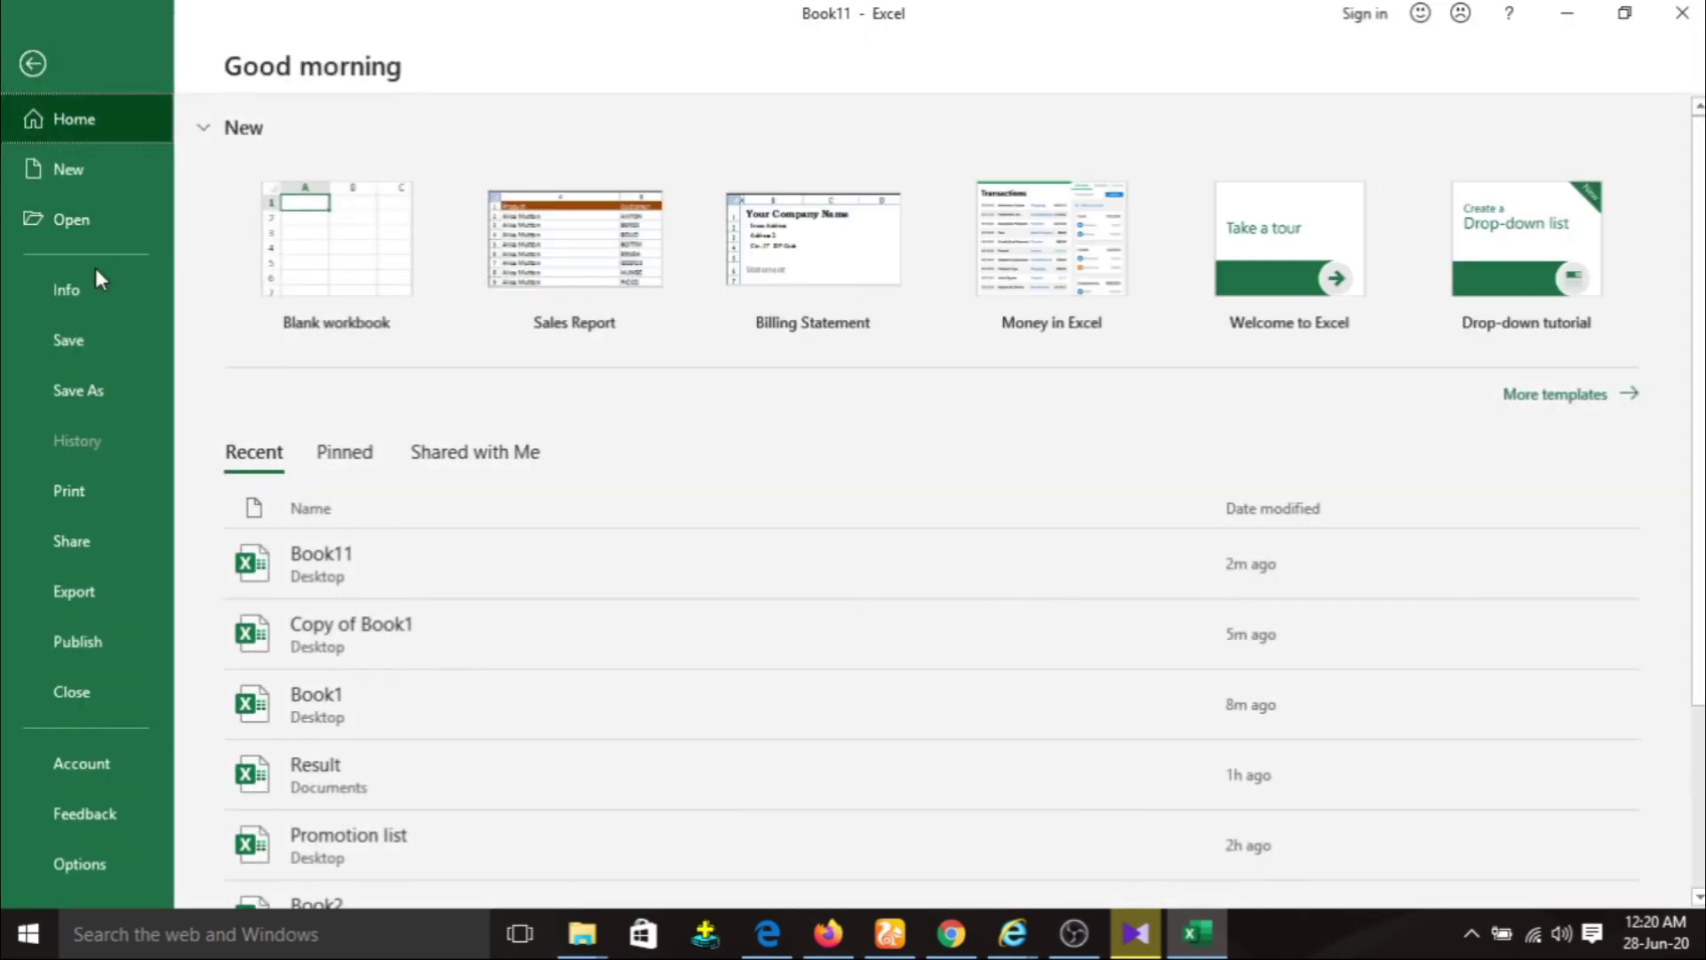
# Check Manage Workbook's Recover Unsaved Workbooks, find the UnsavedFiles folder empty, and cancel back to Book11.
pyautogui.click(98, 289)
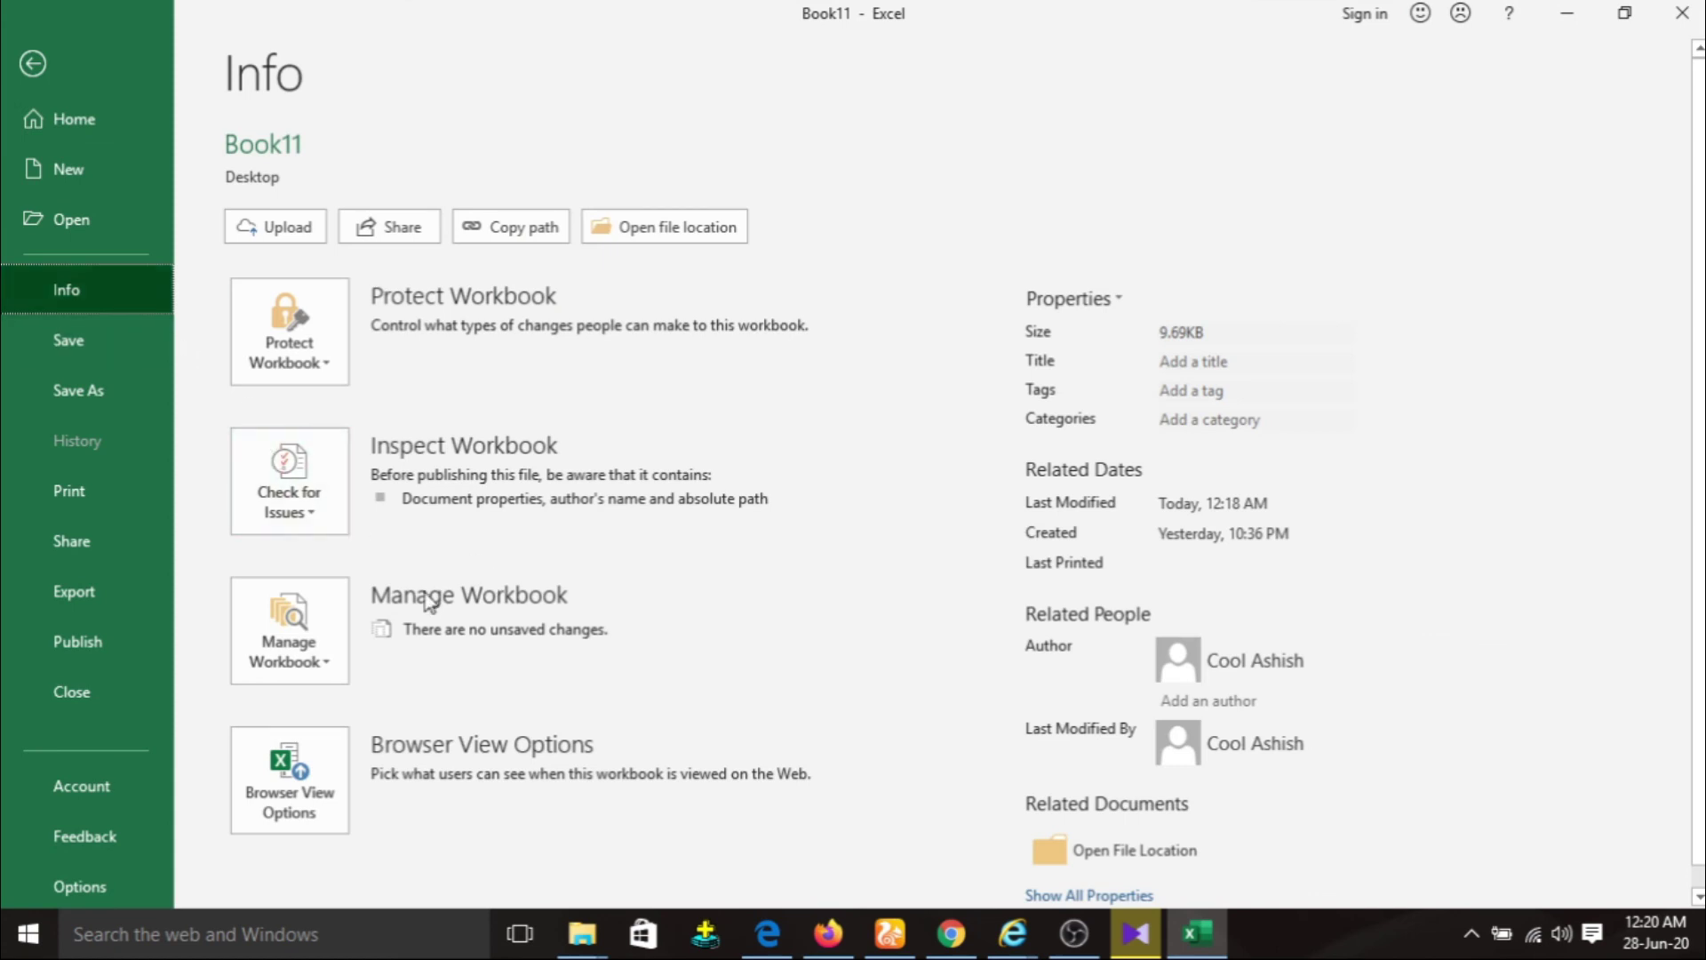
pyautogui.click(335, 629)
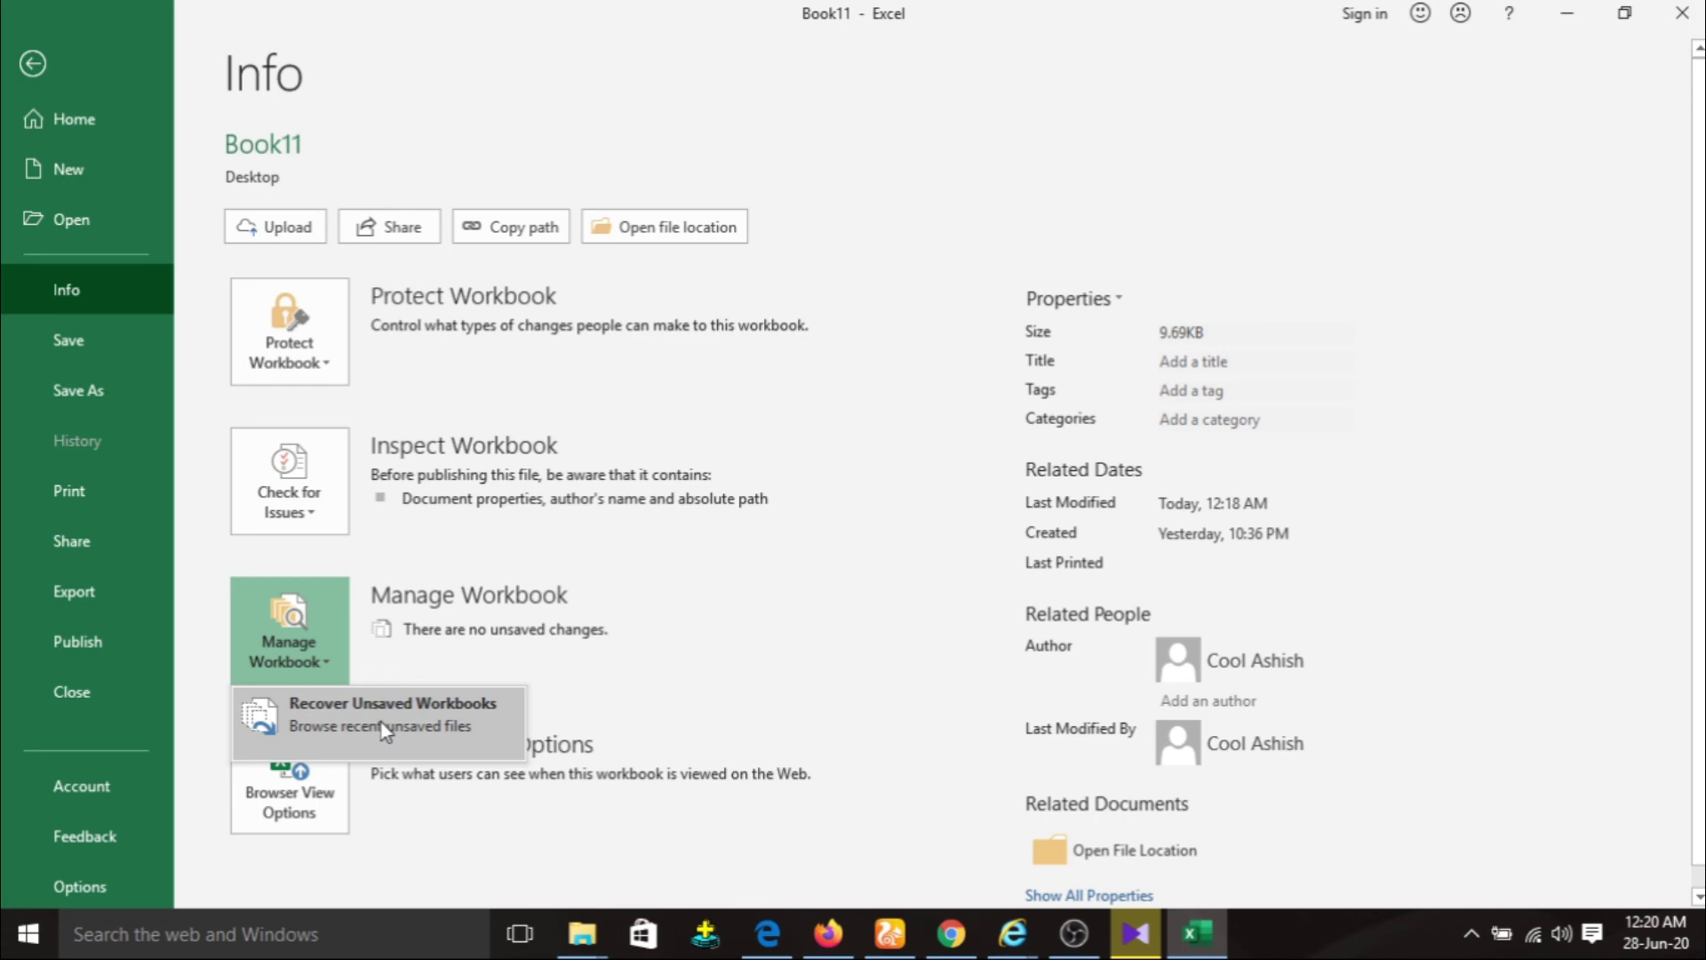
pyautogui.click(381, 723)
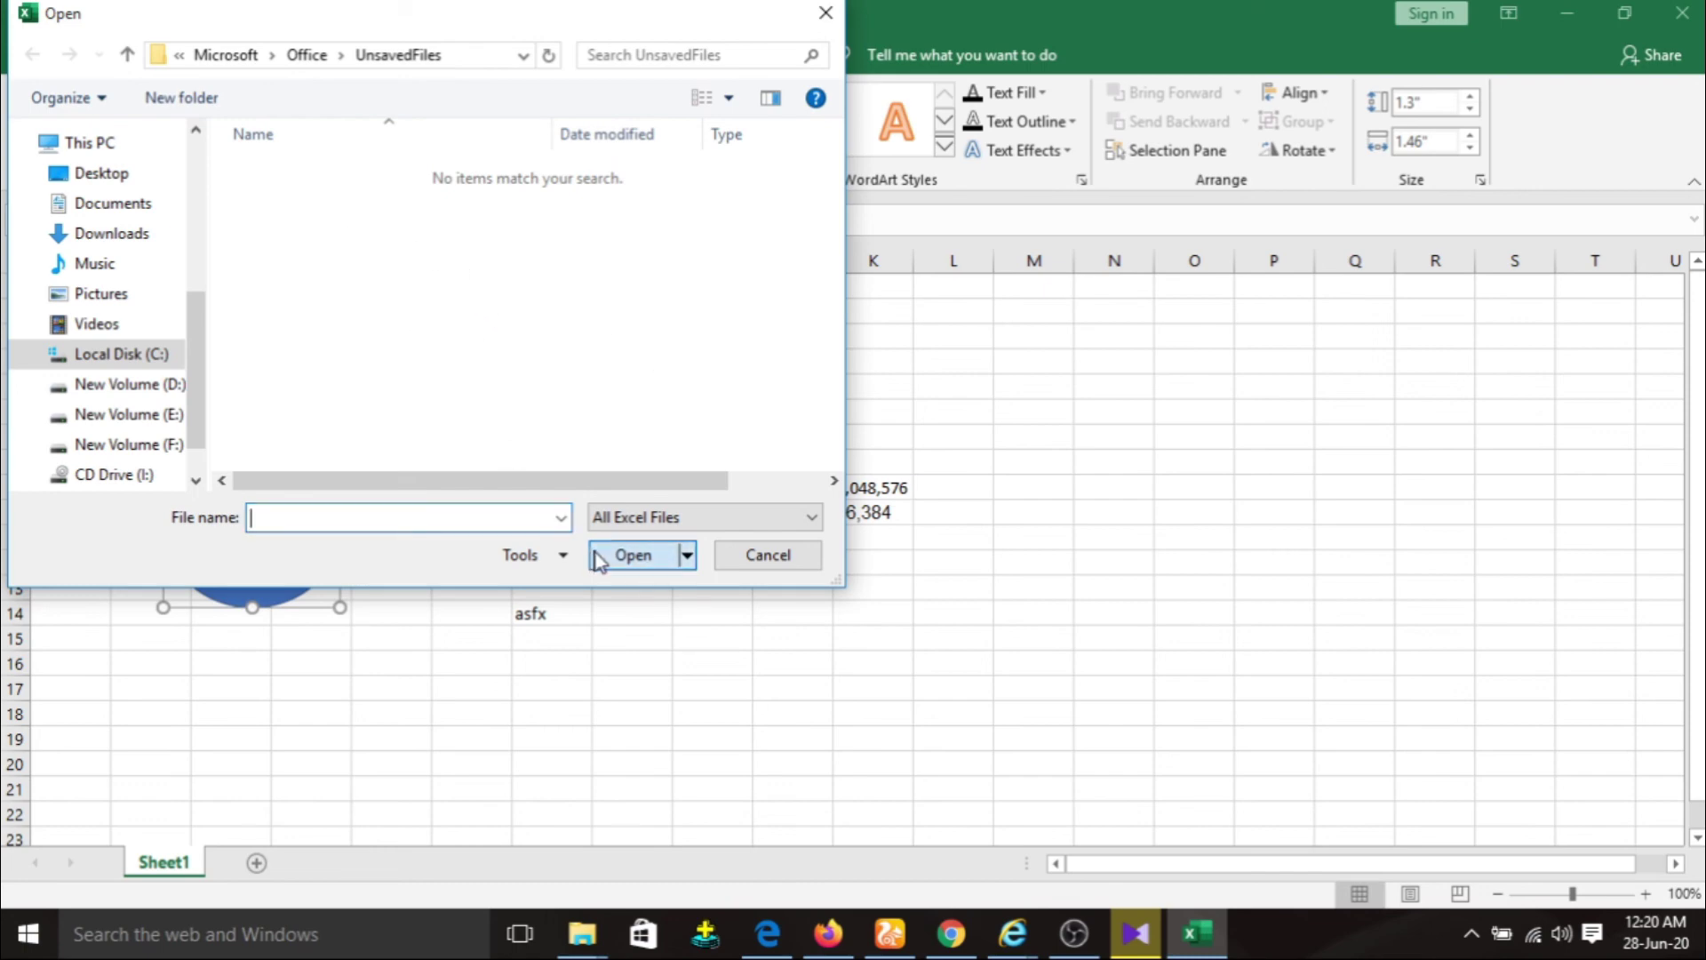
pyautogui.click(805, 553)
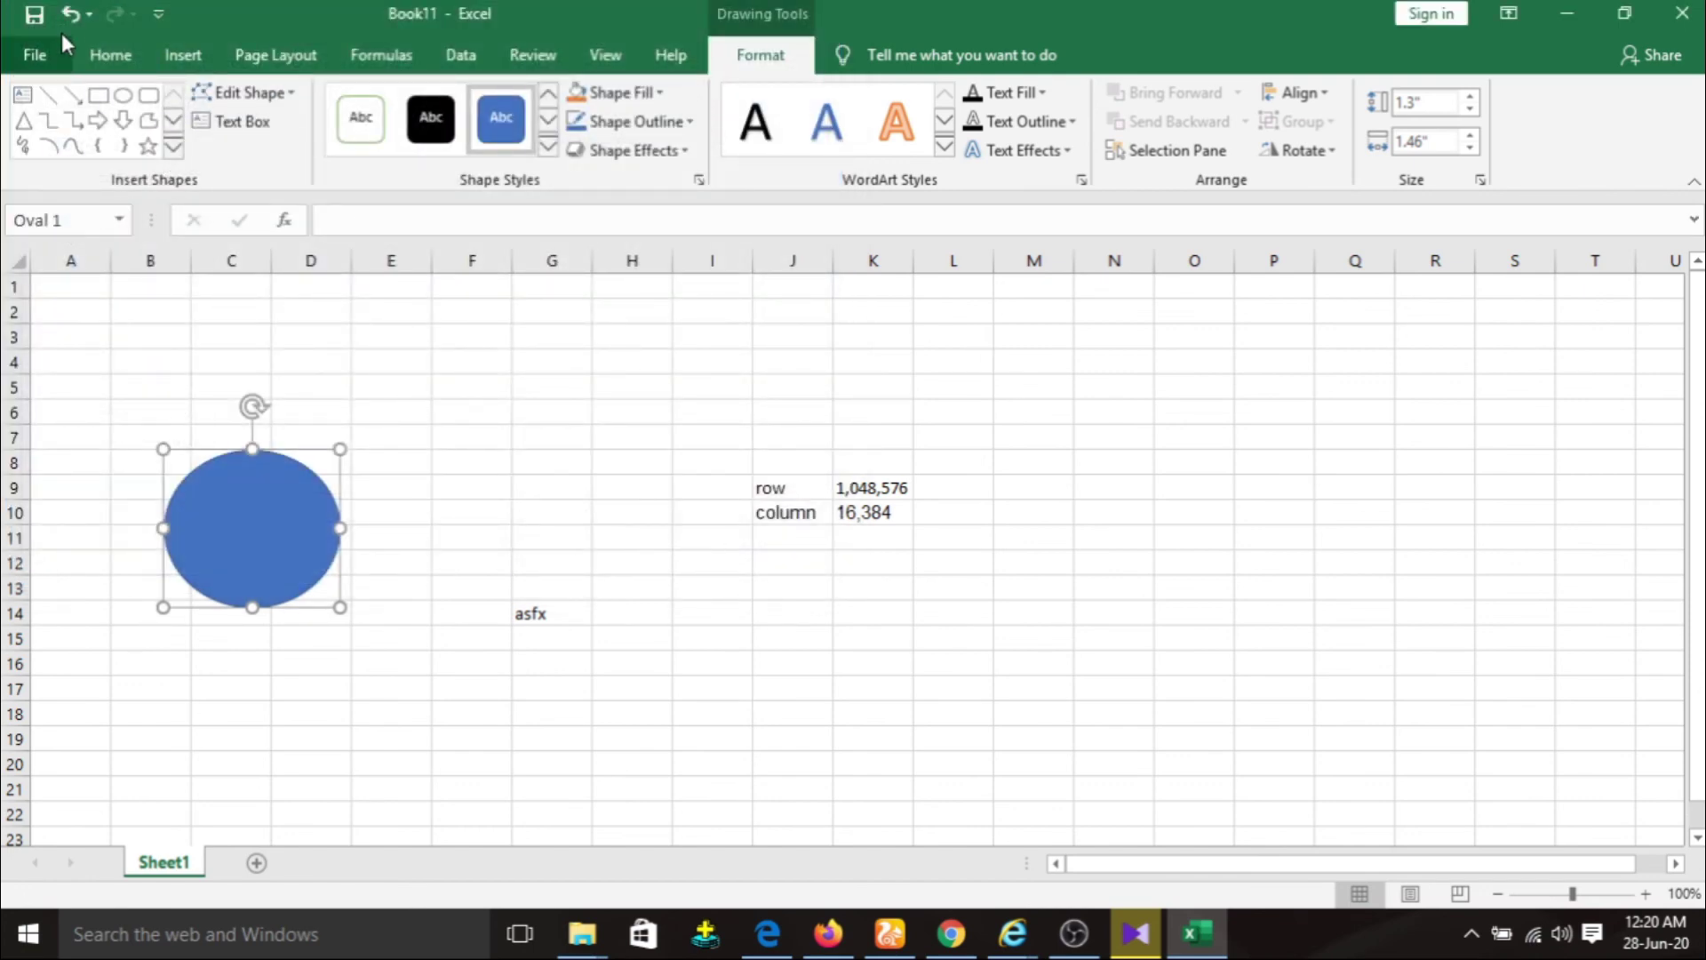
# Change Book11's Browser View Options from Entire Workbook to Sheets, keeping Sheet1 included, then return to the sheet.
pyautogui.click(44, 49)
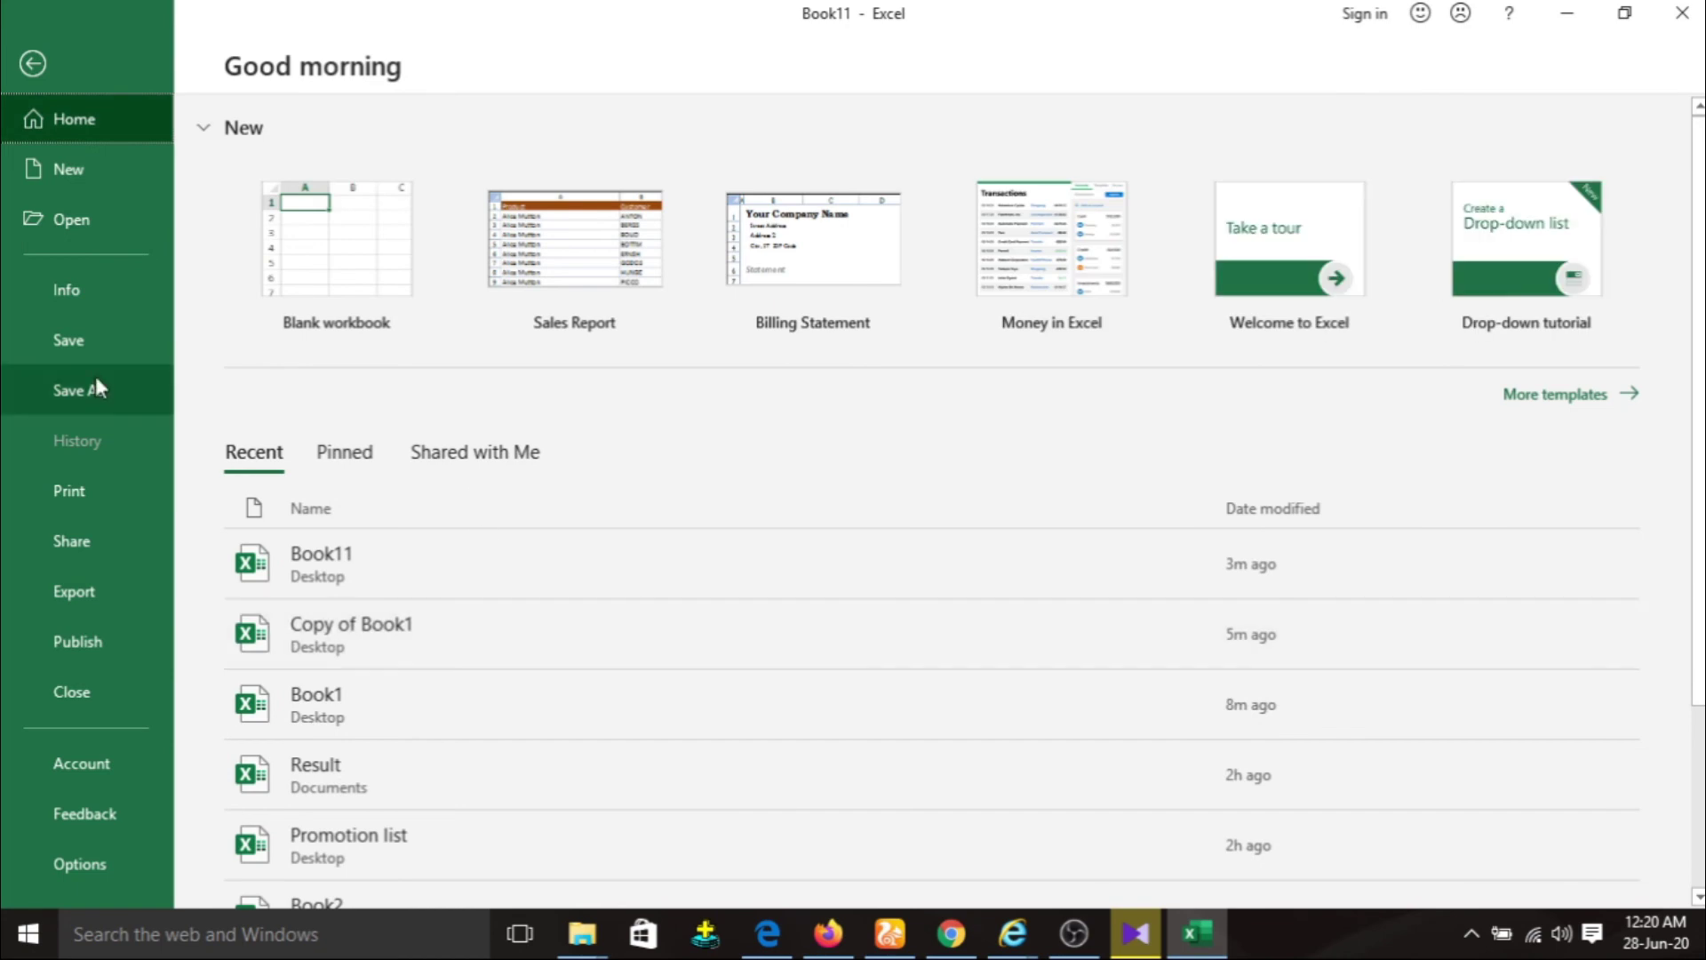
pyautogui.click(71, 292)
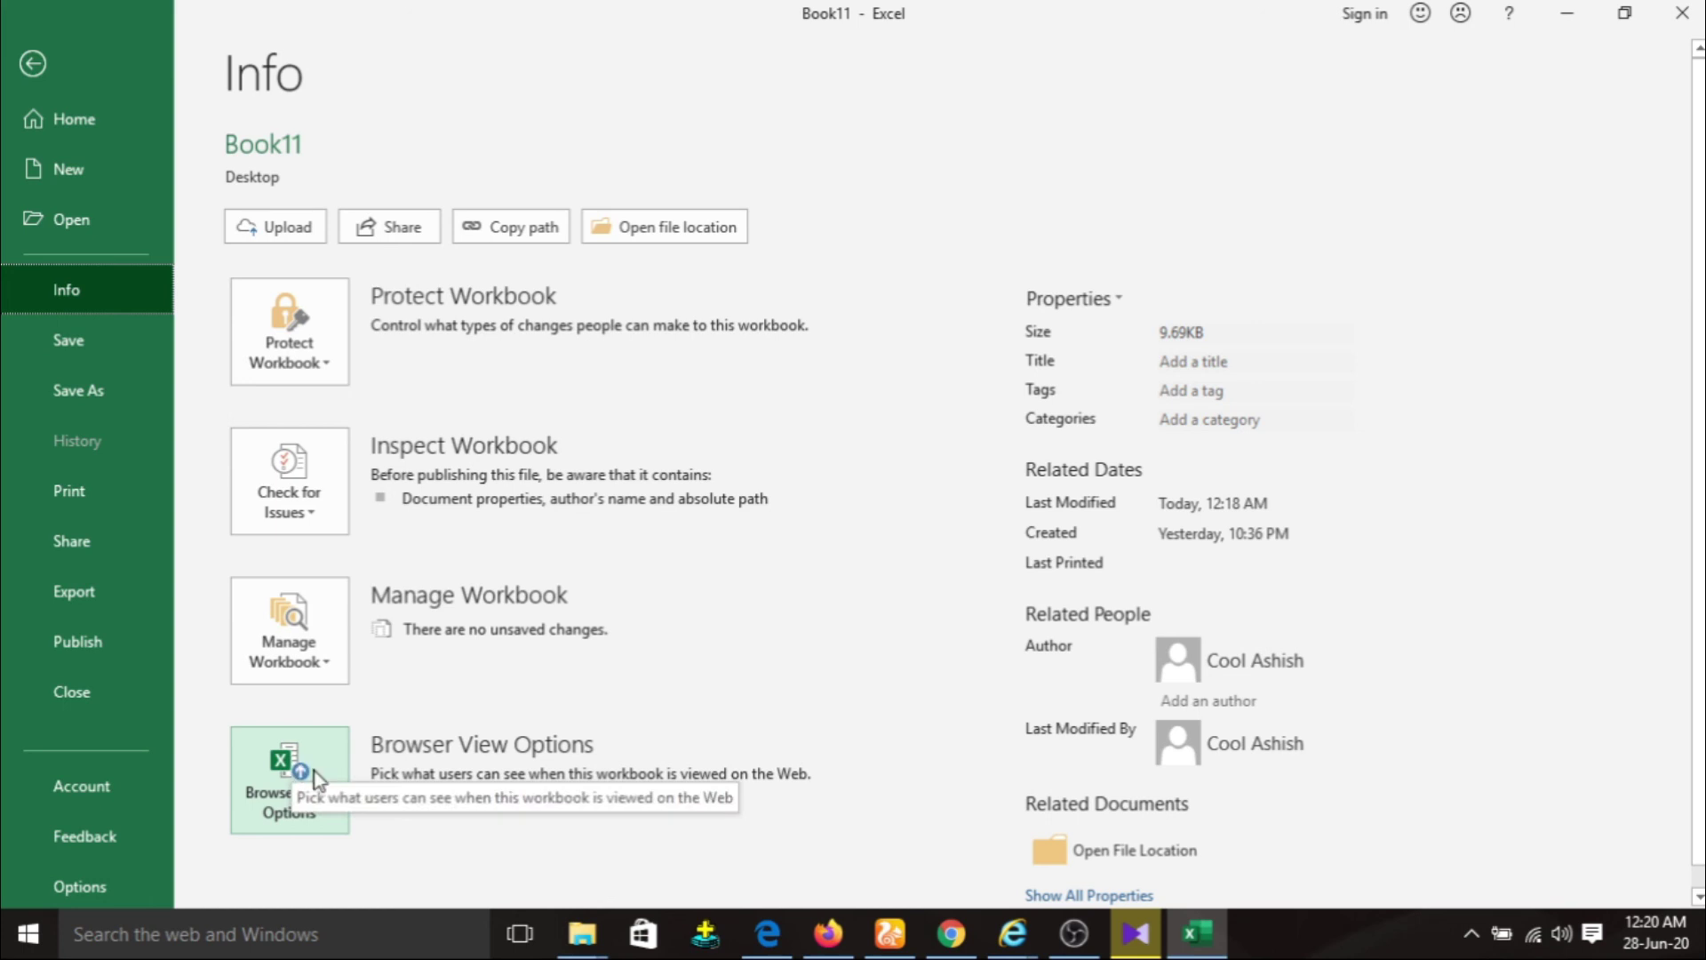
pyautogui.click(325, 798)
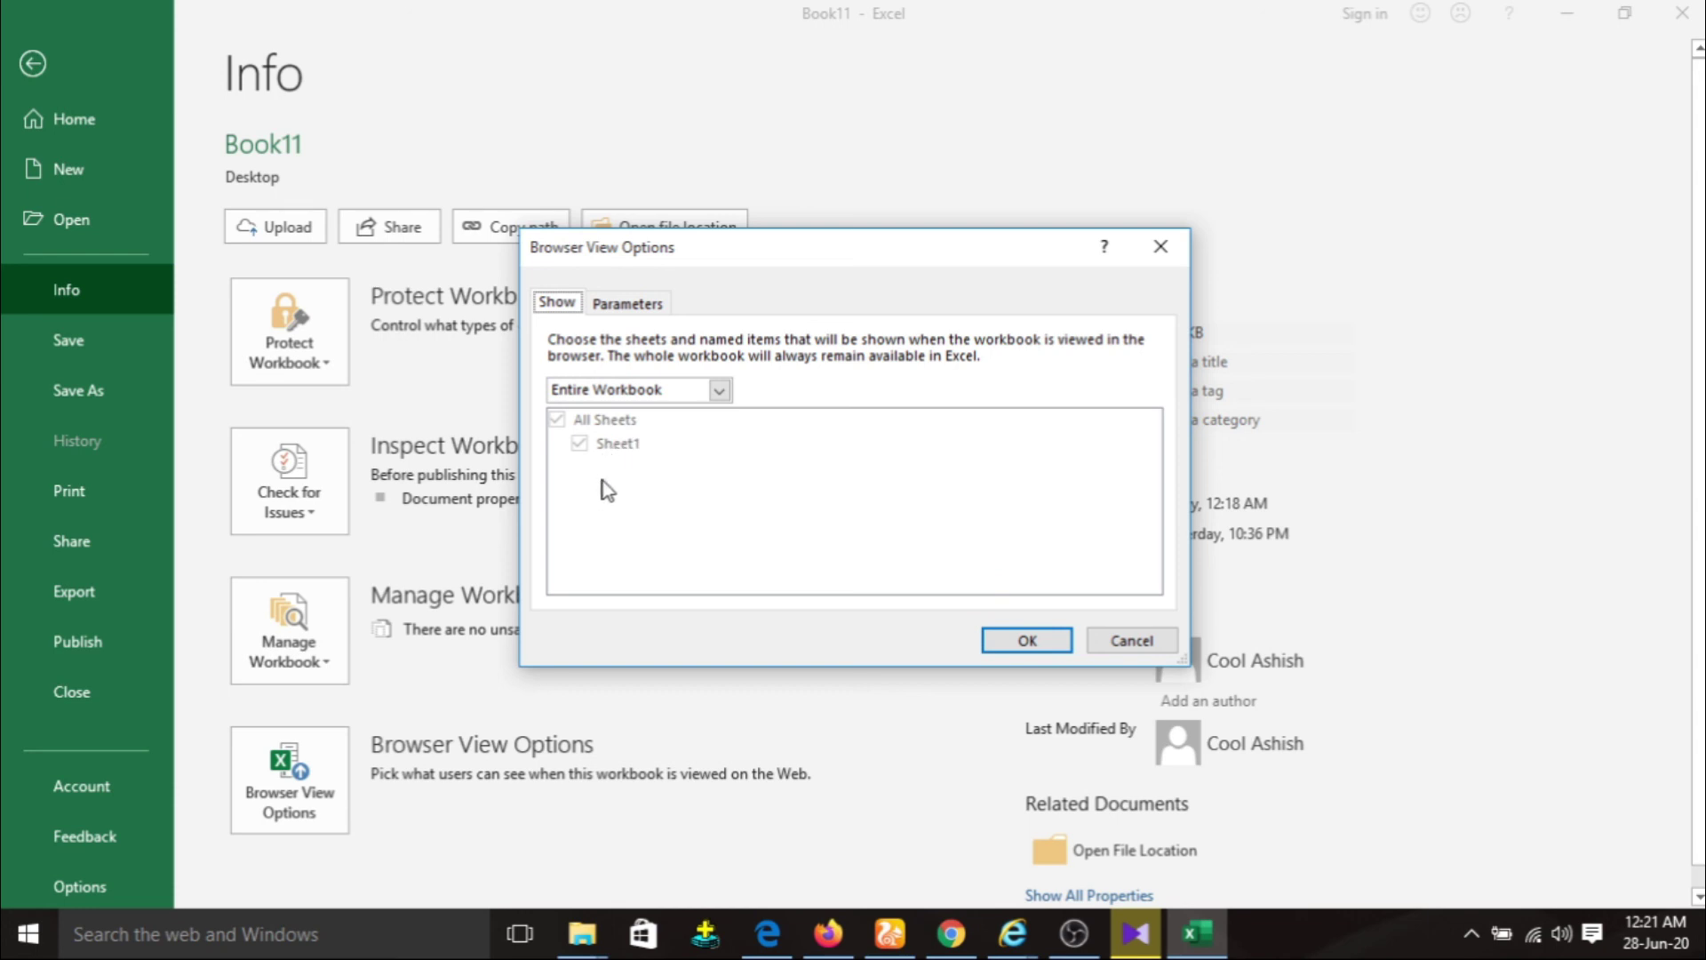
pyautogui.click(720, 391)
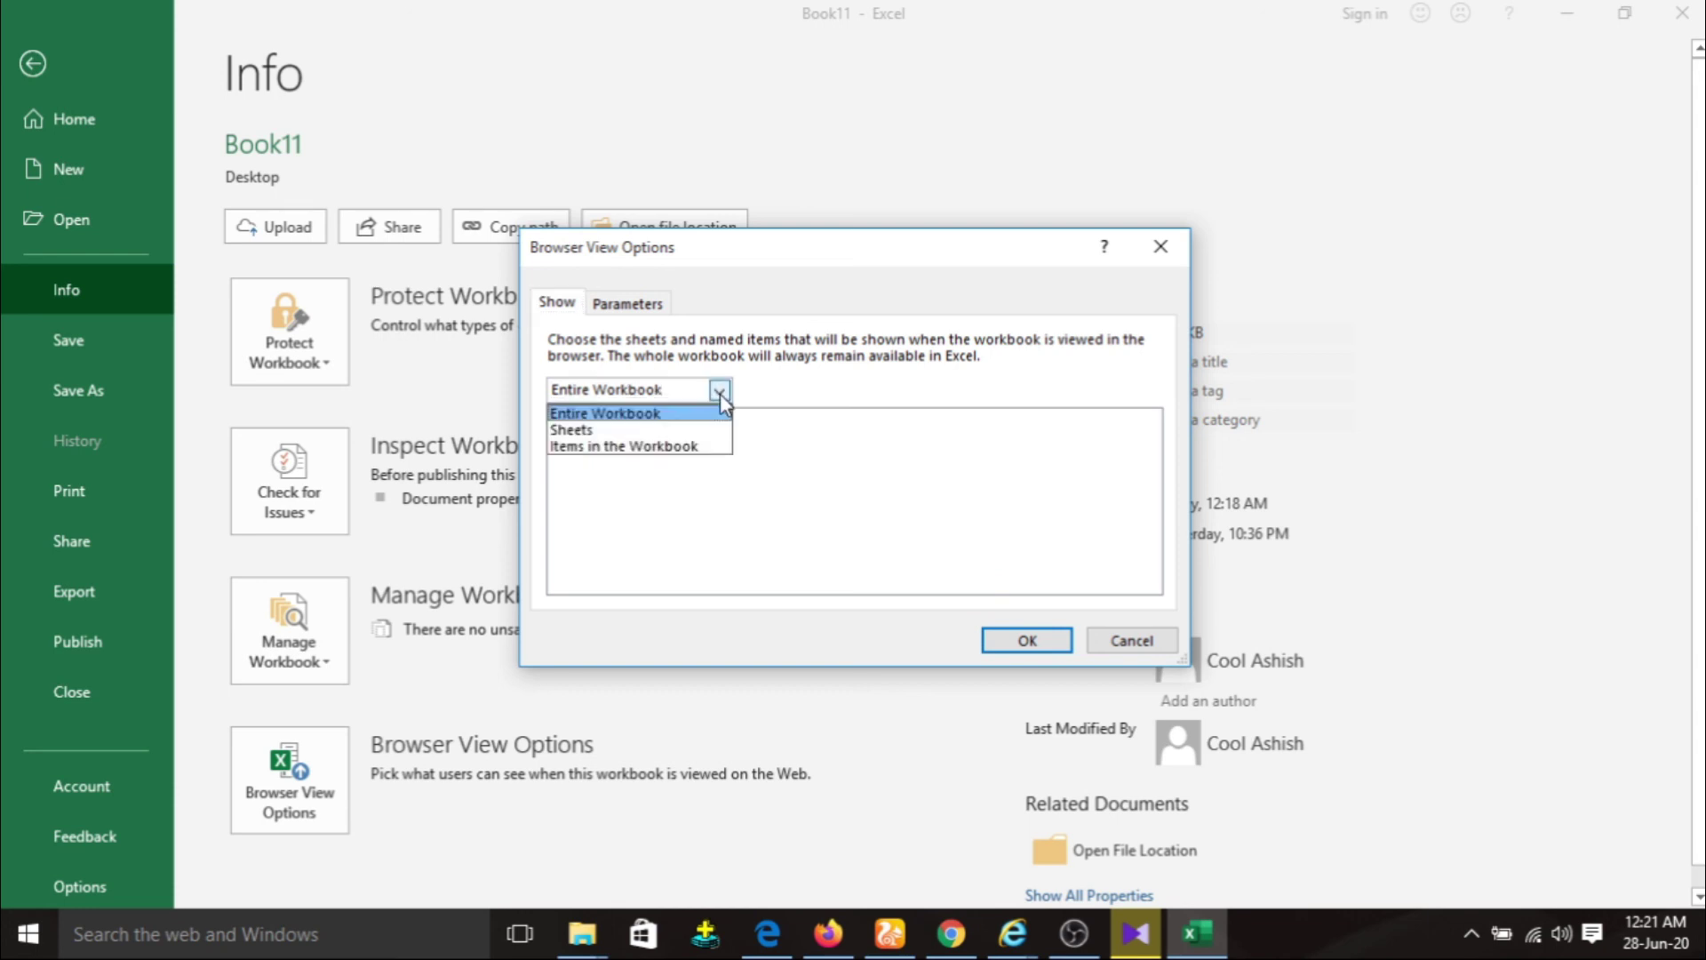
pyautogui.click(689, 430)
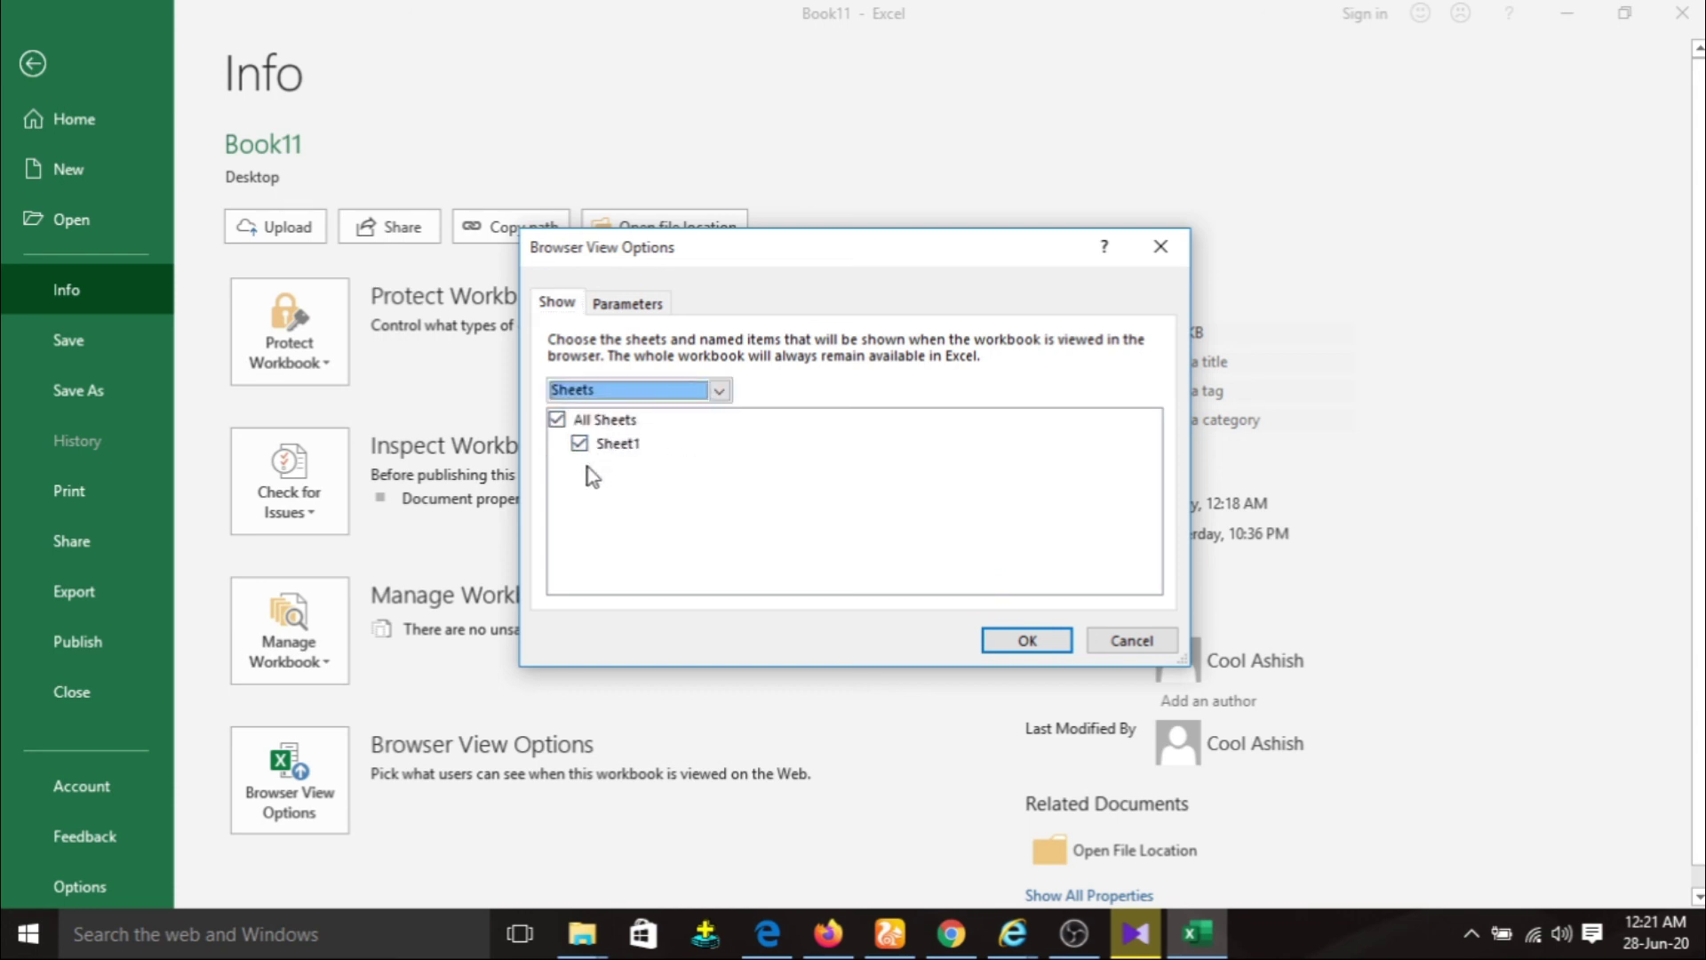
pyautogui.click(1028, 641)
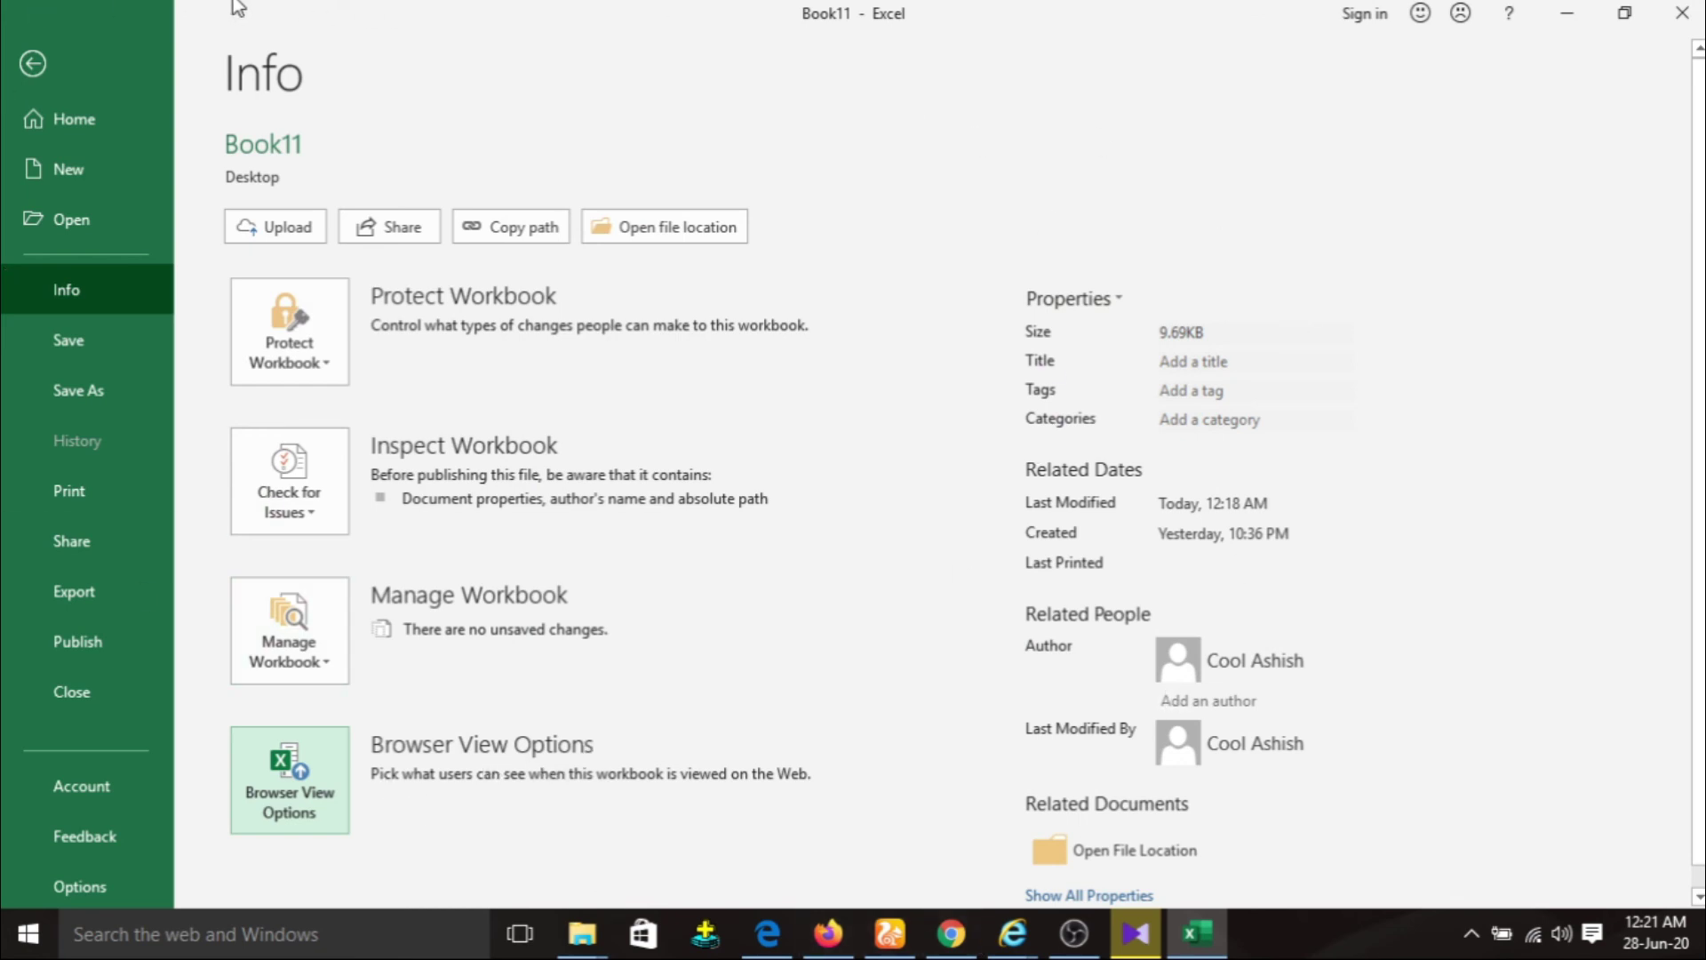
pyautogui.click(34, 63)
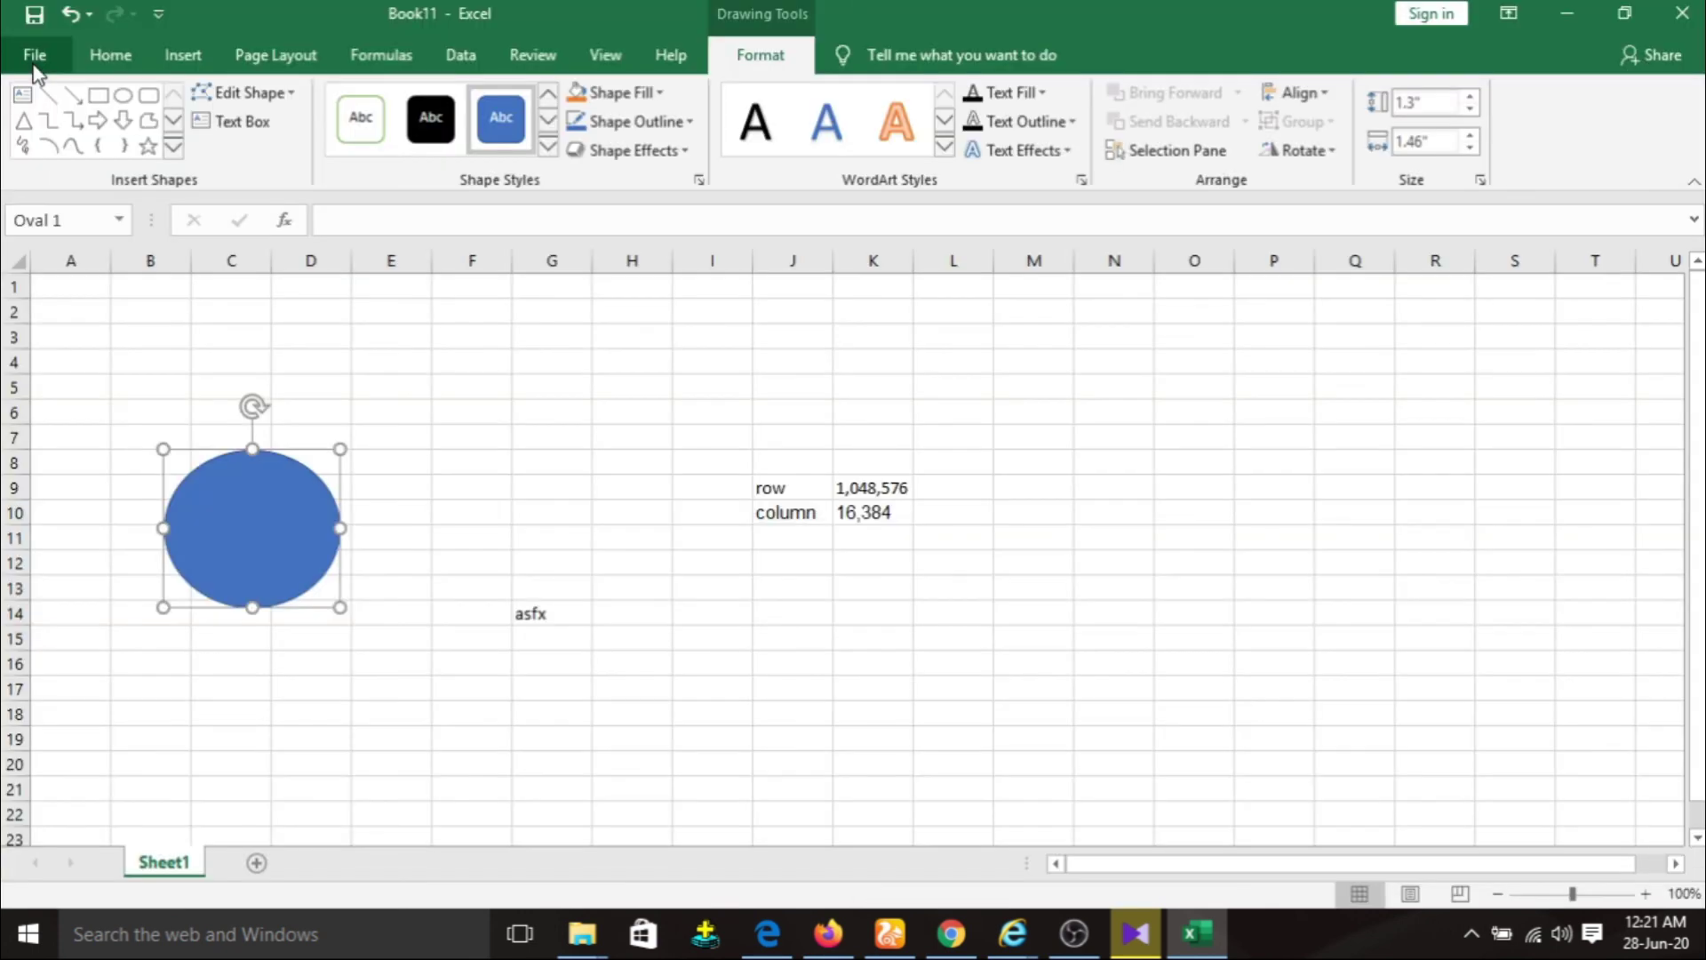